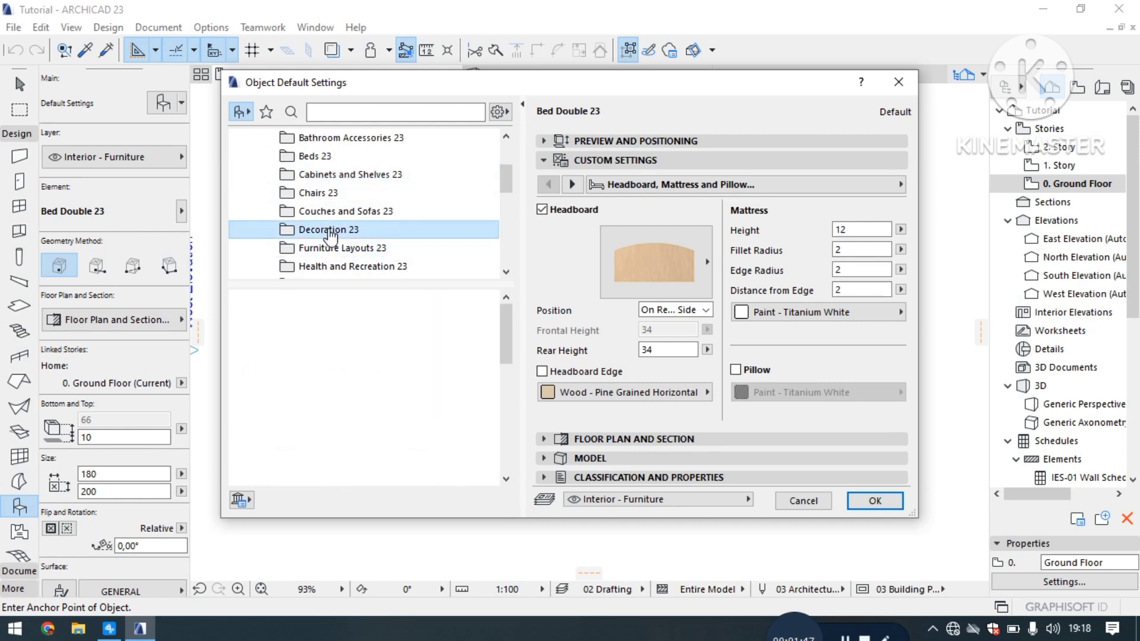
Step: Choose Dining Table Rectangle 23 from the Furniture Layouts 23 library folder as the object for placement
scroll(343, 387, down, 3)
scroll(343, 388, down, 2)
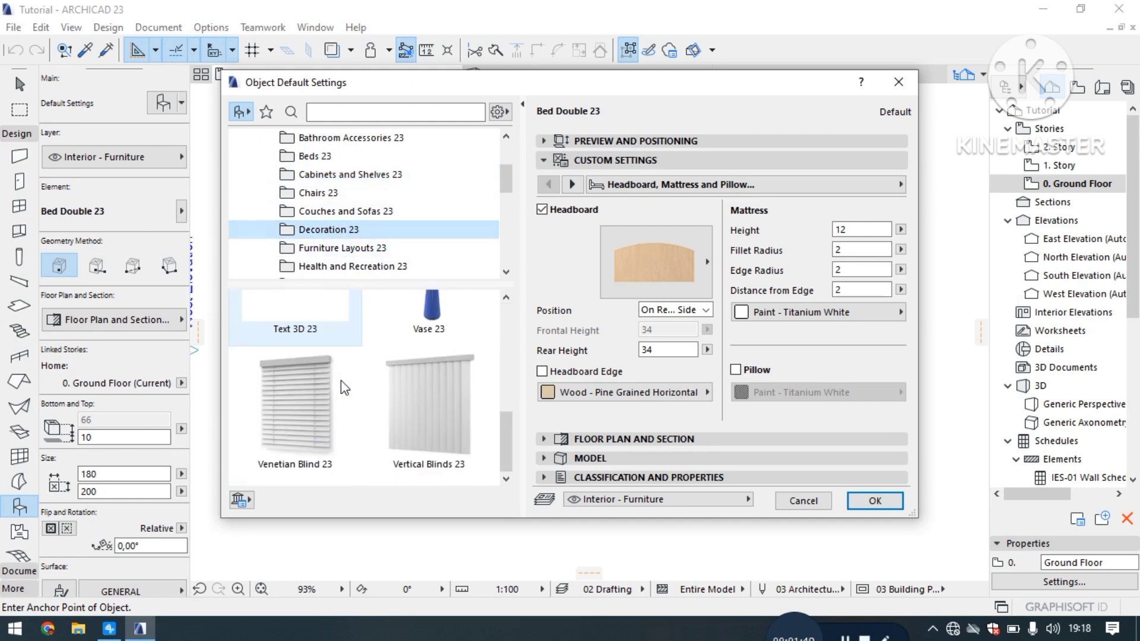
scroll(316, 372, up, 1)
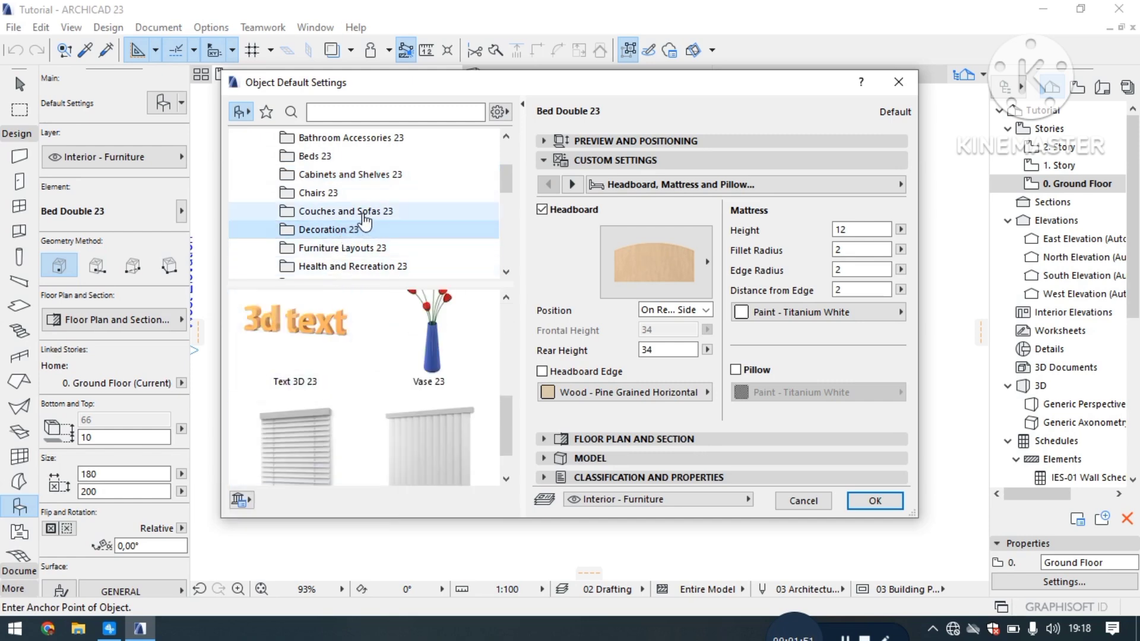
click(371, 250)
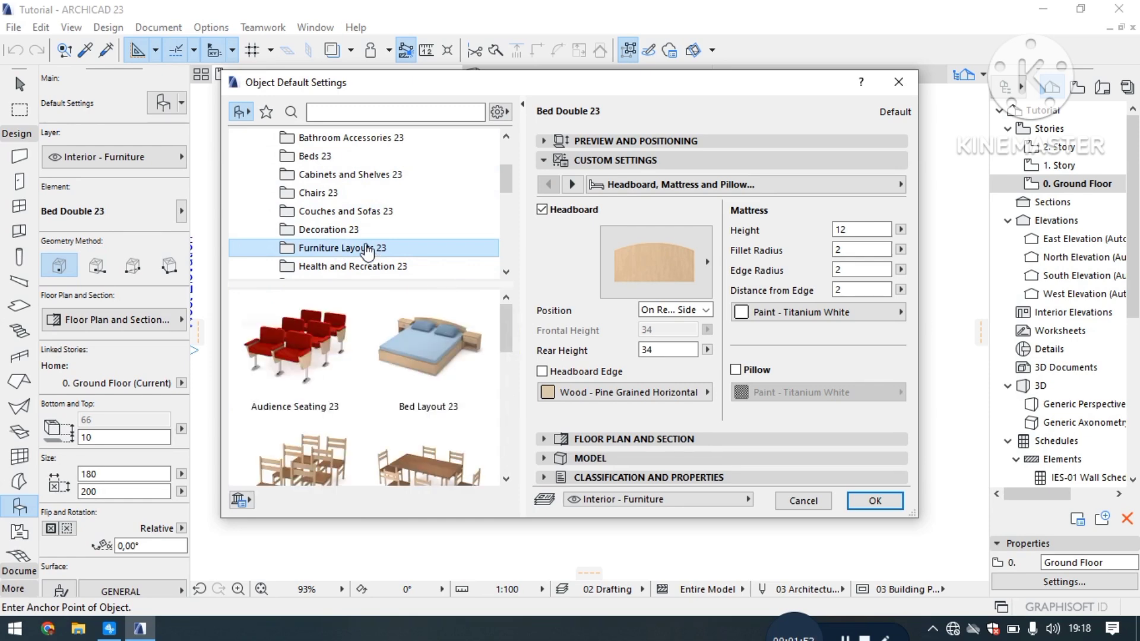
scroll(373, 255, down, 3)
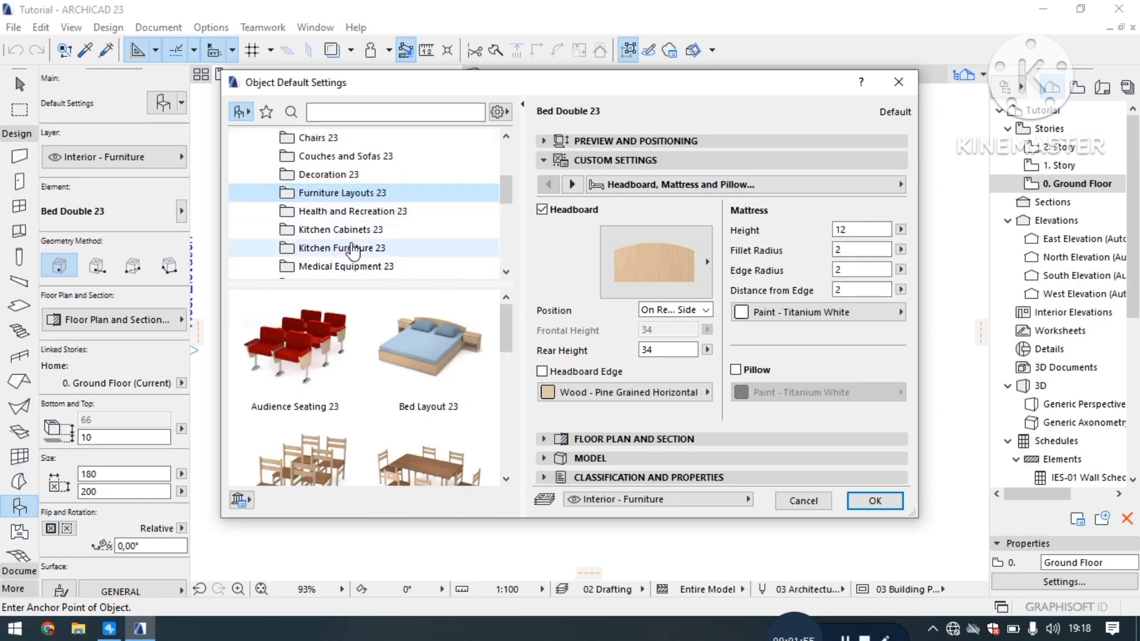
scroll(349, 398, down, 1)
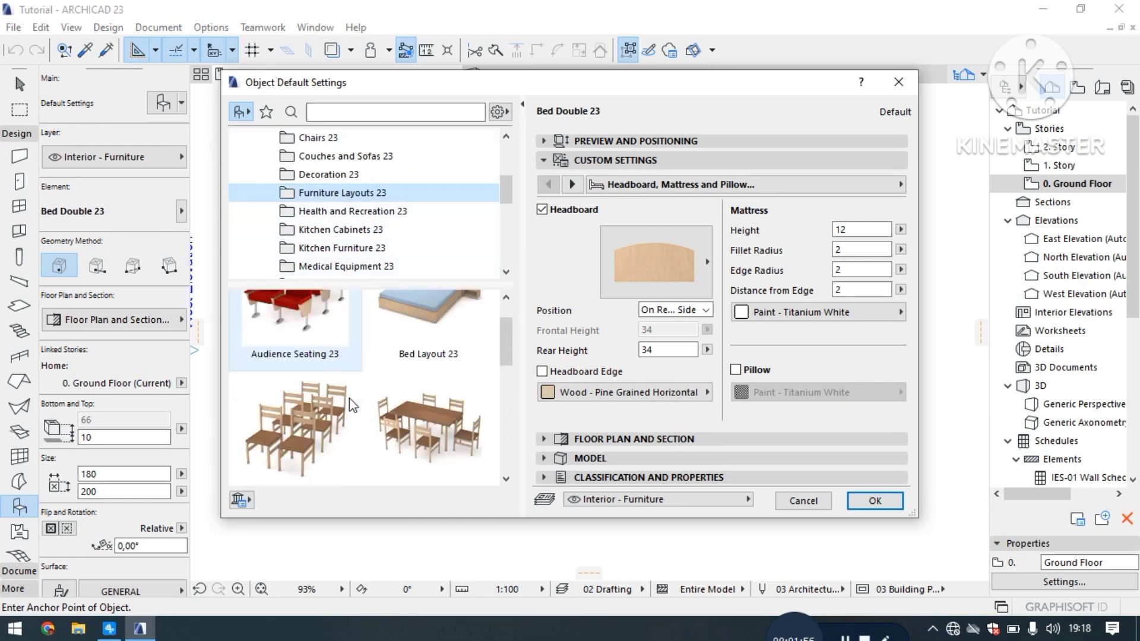
click(432, 436)
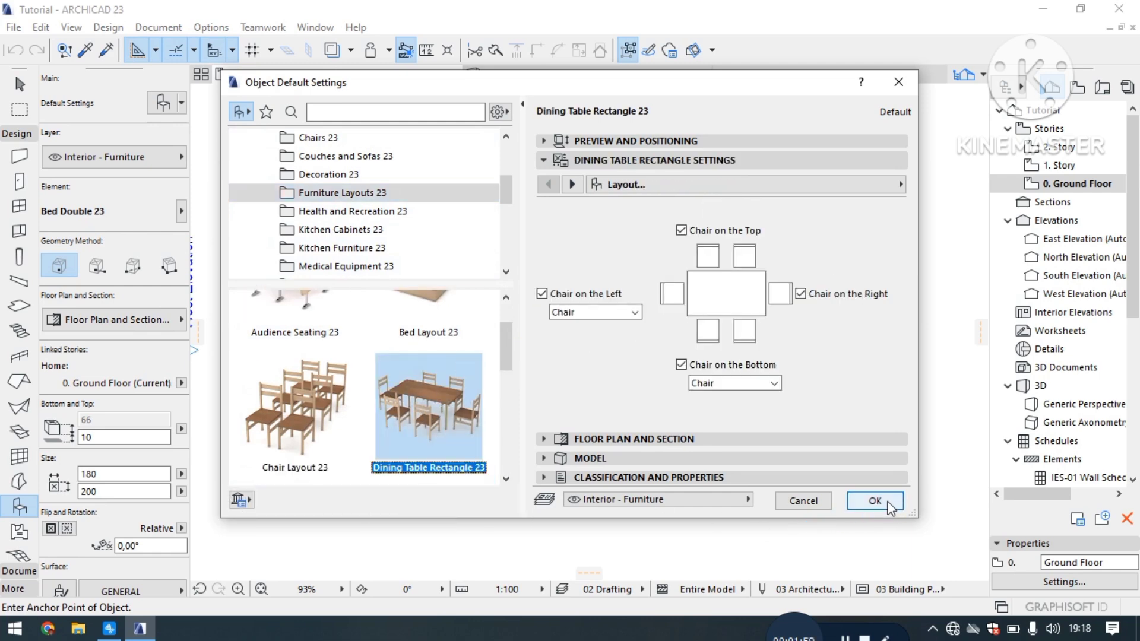
click(875, 501)
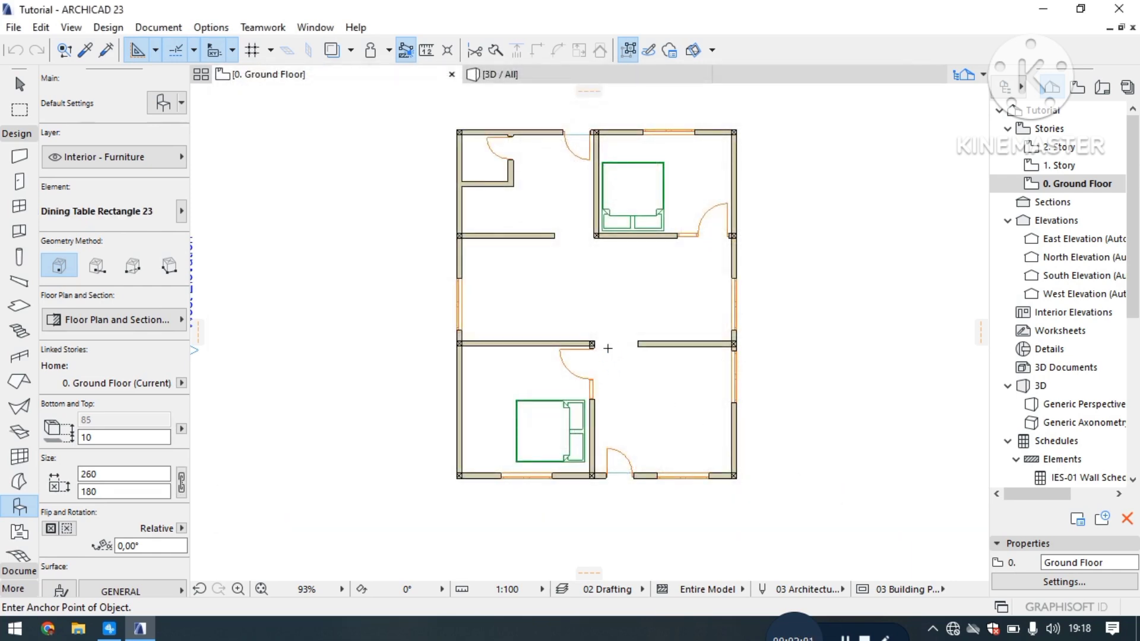
Step: Place the dining table at the west end of the middle room and move it up clear of the lower wall
scroll(494, 278, up, 3)
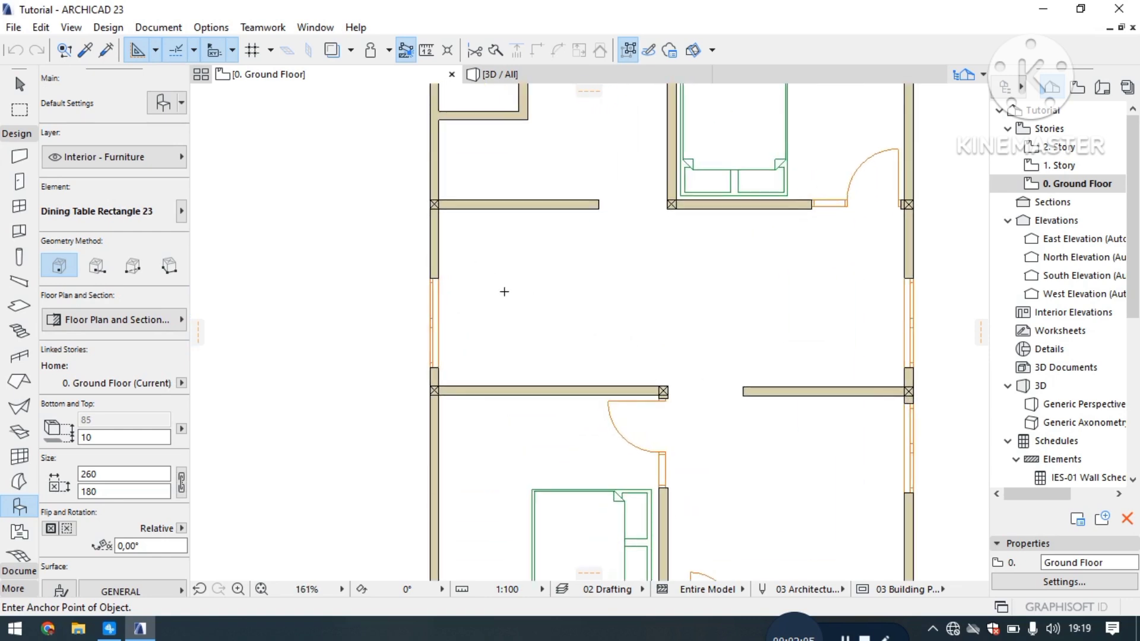
click(504, 293)
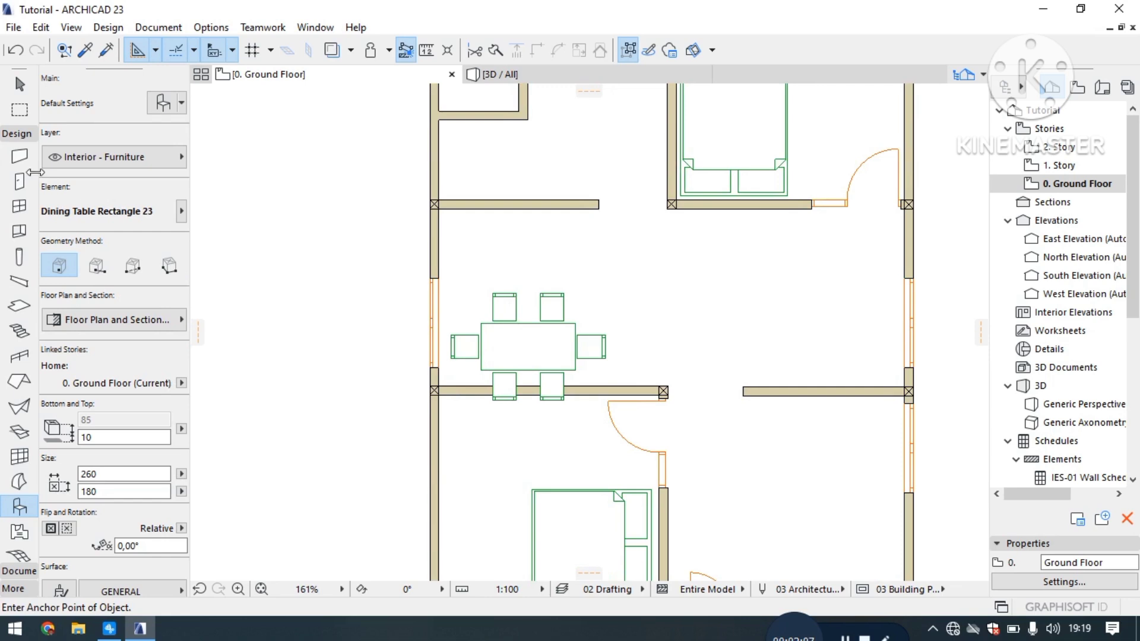
click(20, 83)
click(511, 356)
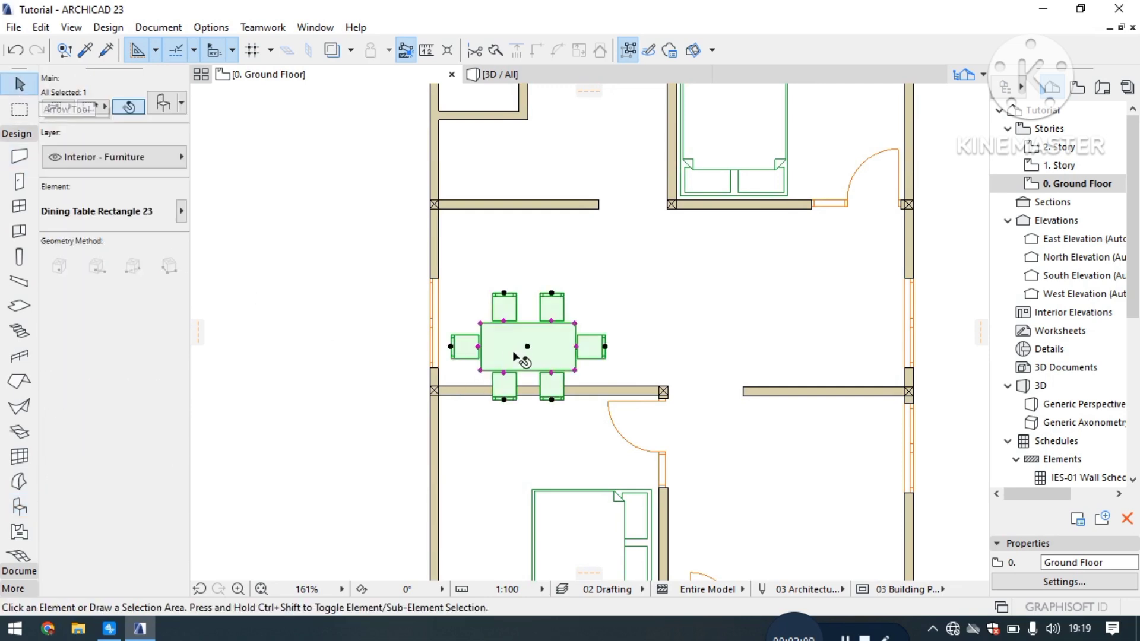
click(538, 343)
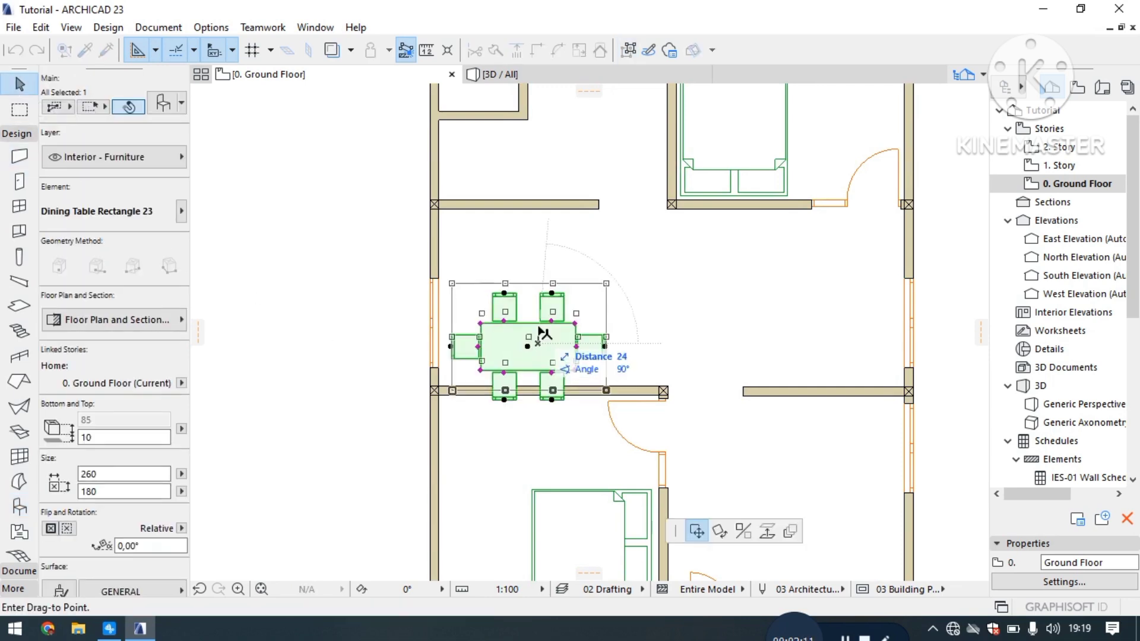
click(540, 299)
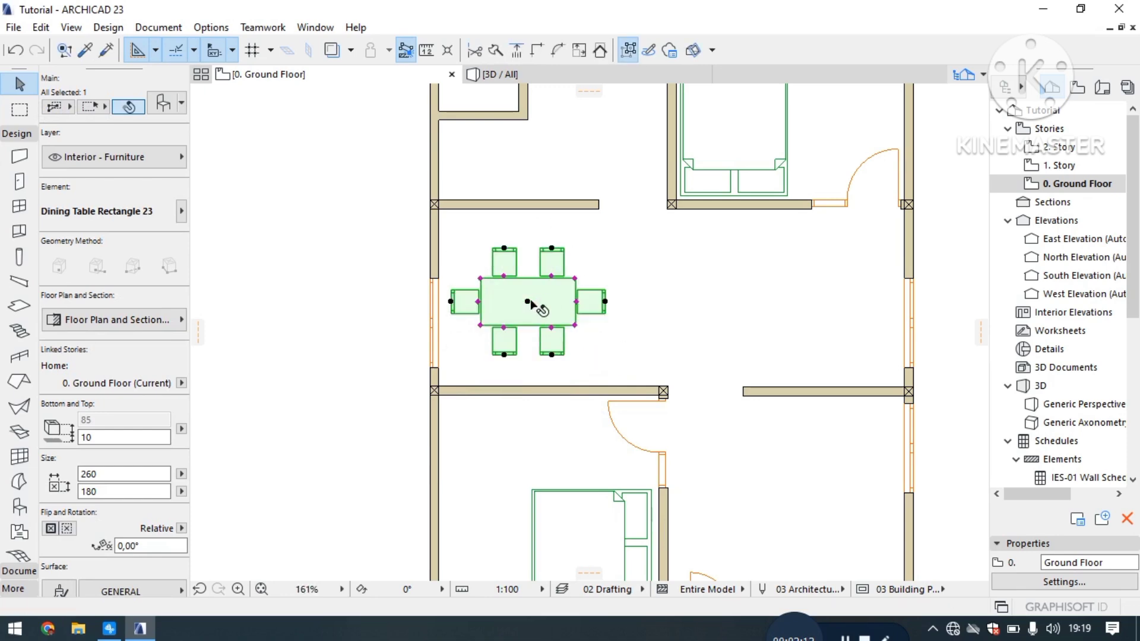
Step: Reposition the dining table into the upper-left corner of the middle room, with its chairs close below the upper wall
click(364, 294)
scroll(510, 292, up, 1)
click(512, 292)
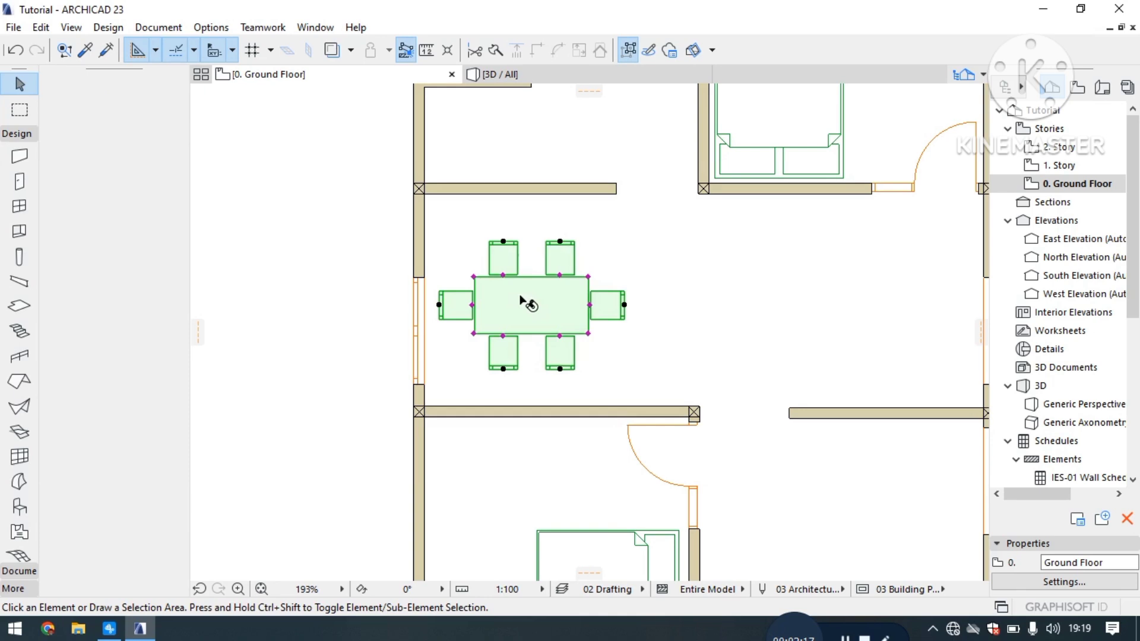
click(520, 296)
click(531, 305)
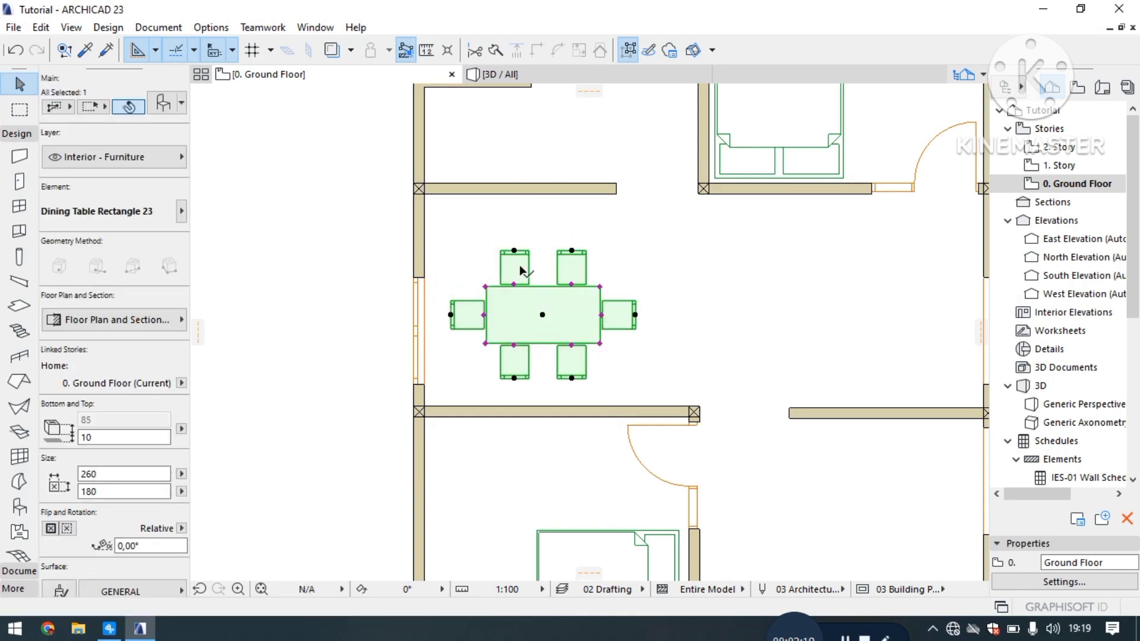
click(501, 315)
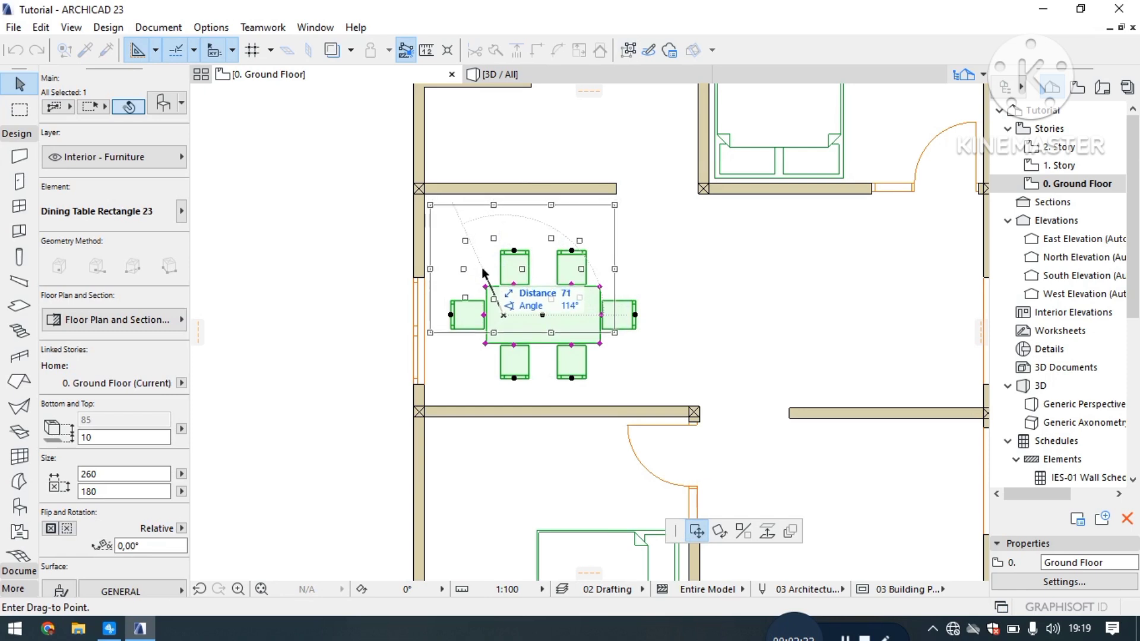
click(486, 270)
scroll(552, 414, down, 1)
scroll(552, 414, down, 1)
click(283, 311)
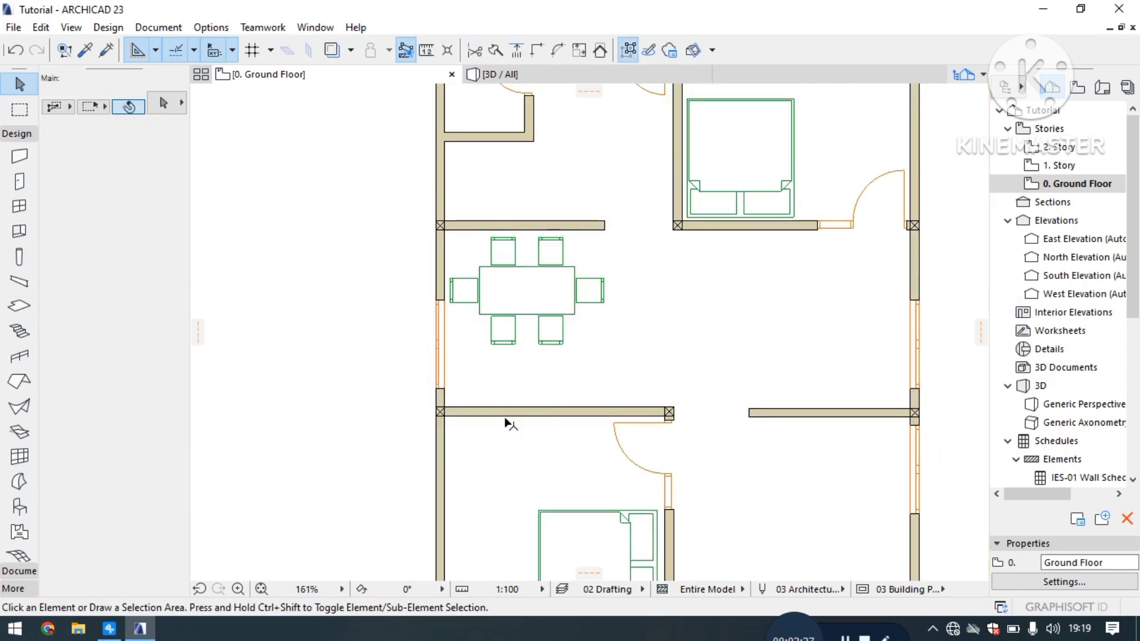
Step: Choose Cabinet Base Double Door 23 from the Kitchen Cabinets 23 library folder as the object for placement
scroll(491, 425, down, 2)
middle_drag(284, 255, 326, 286)
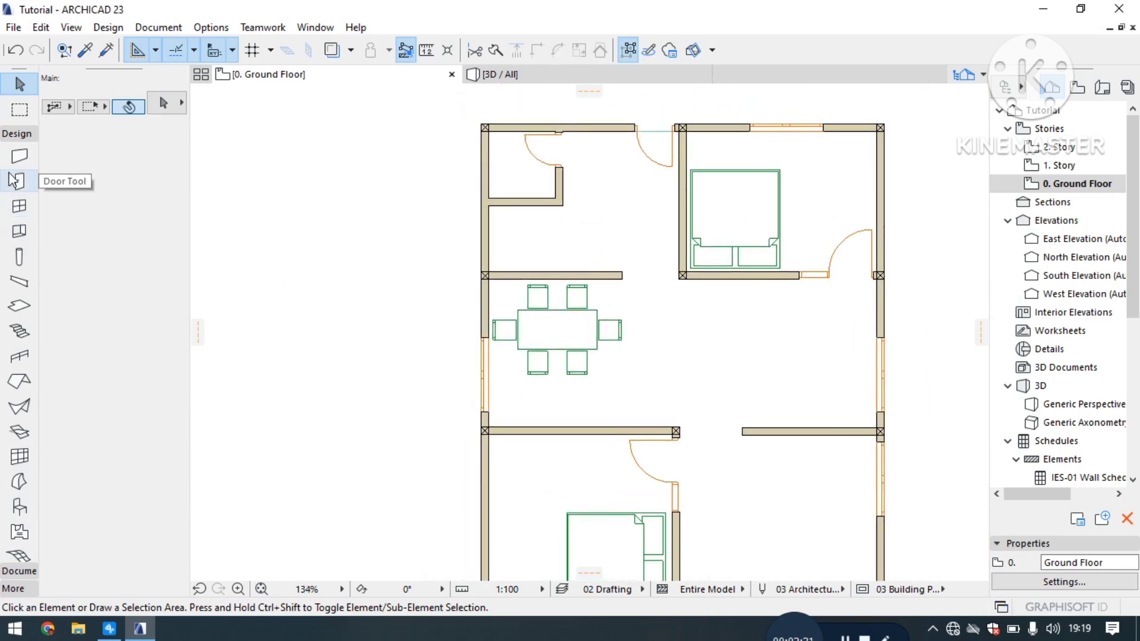
click(20, 506)
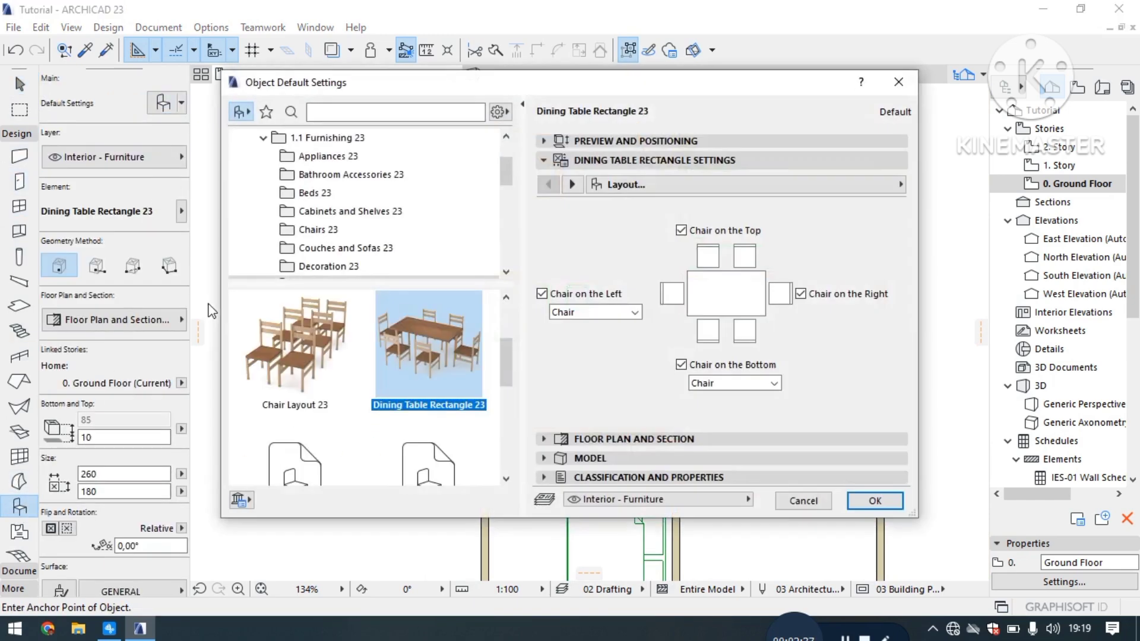
click(352, 232)
click(347, 210)
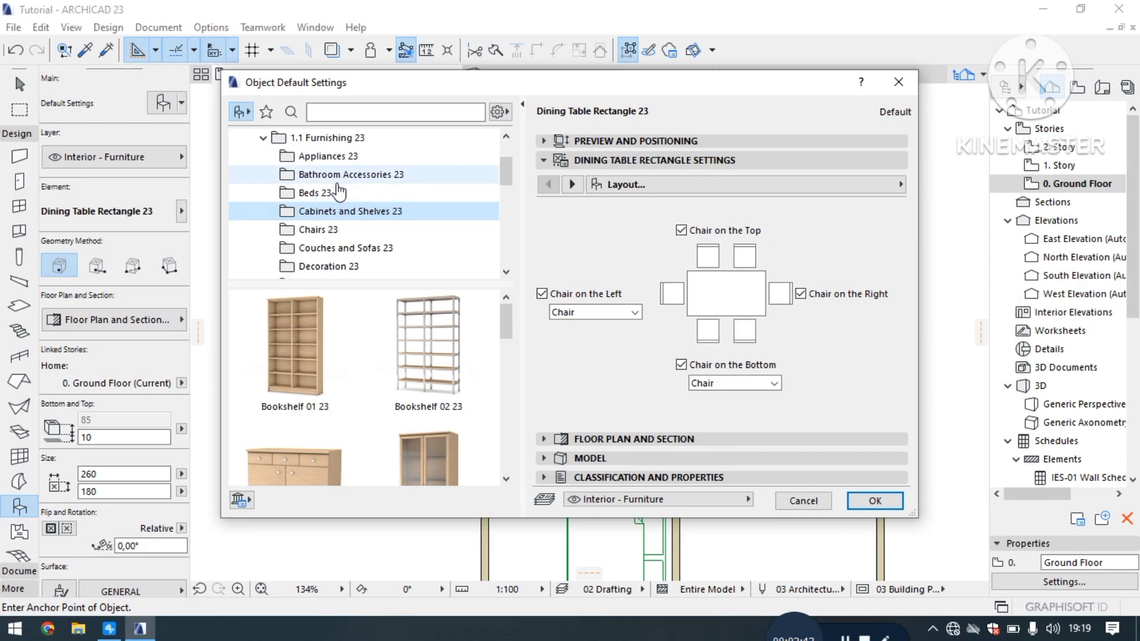
scroll(342, 173, down, 1)
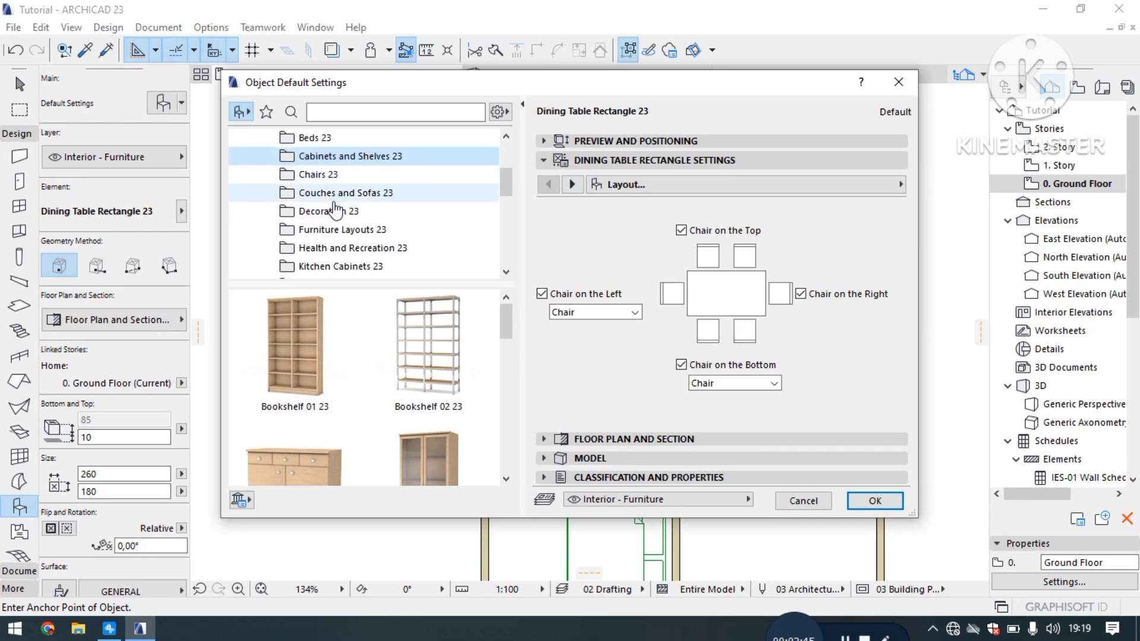
click(338, 267)
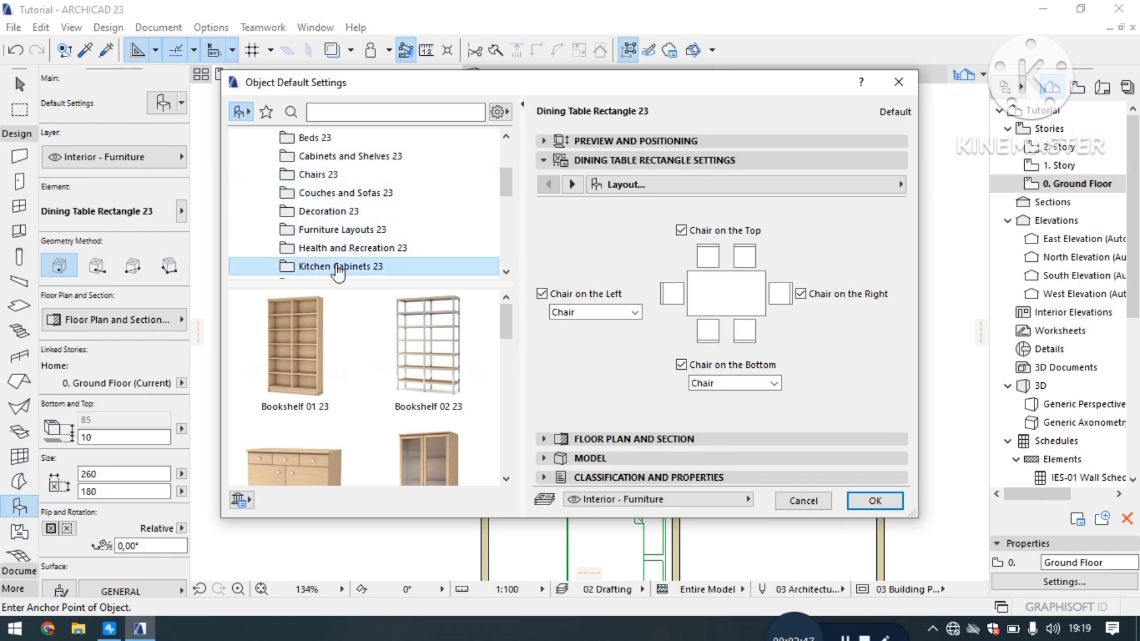
scroll(357, 392, down, 2)
scroll(358, 392, down, 3)
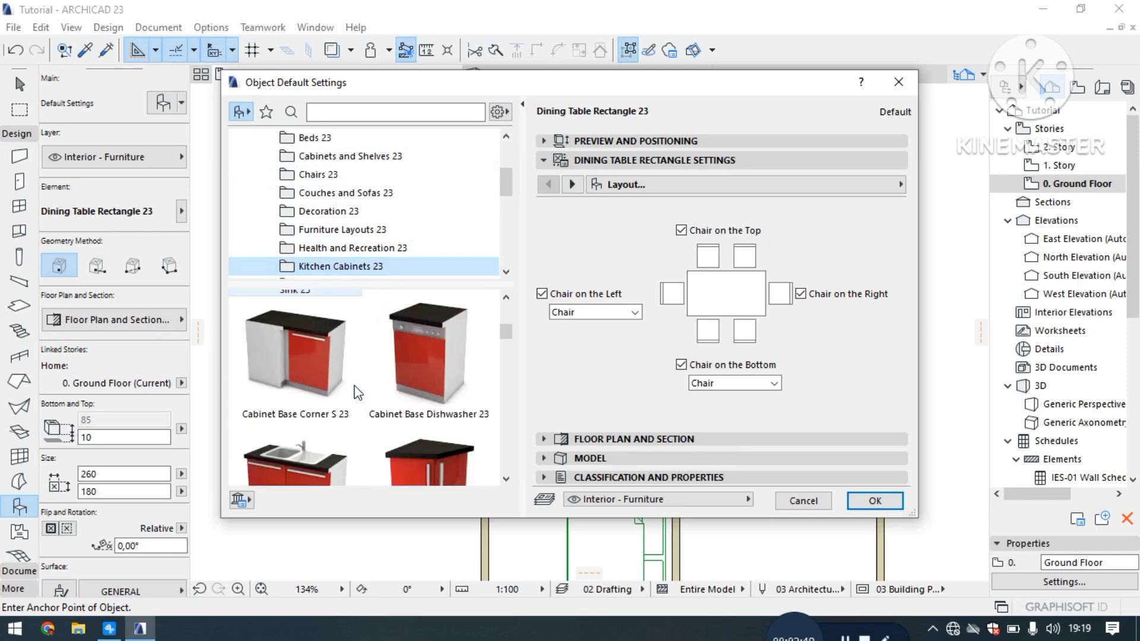
click(297, 364)
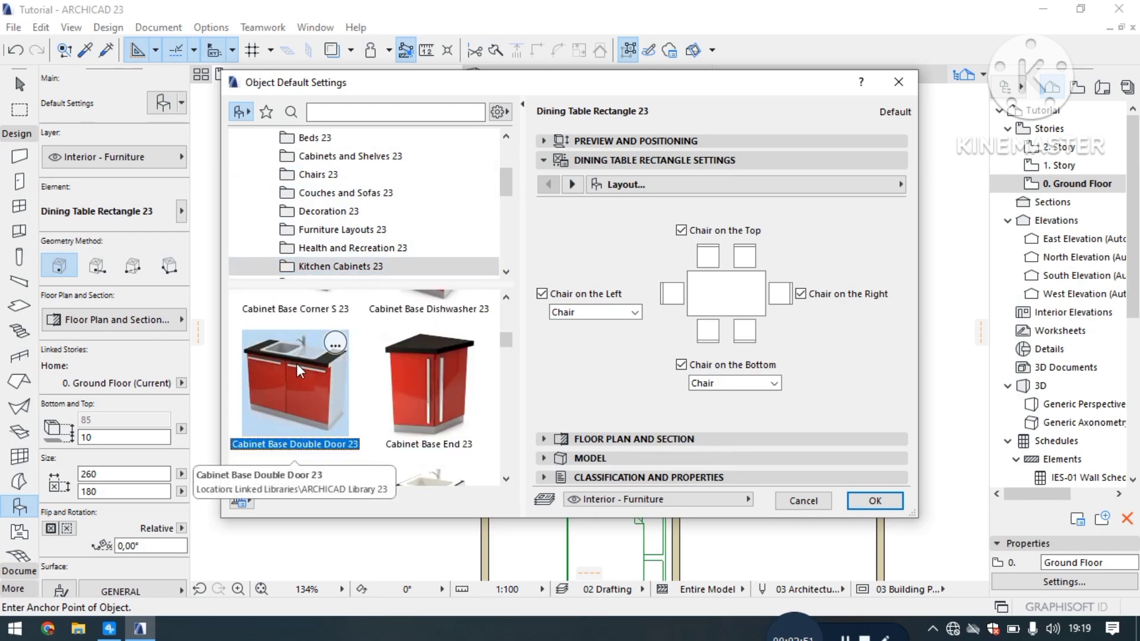
click(877, 502)
Step: Place the double-door sink cabinet in the kitchen space between the small room and the dining area
scroll(549, 214, up, 3)
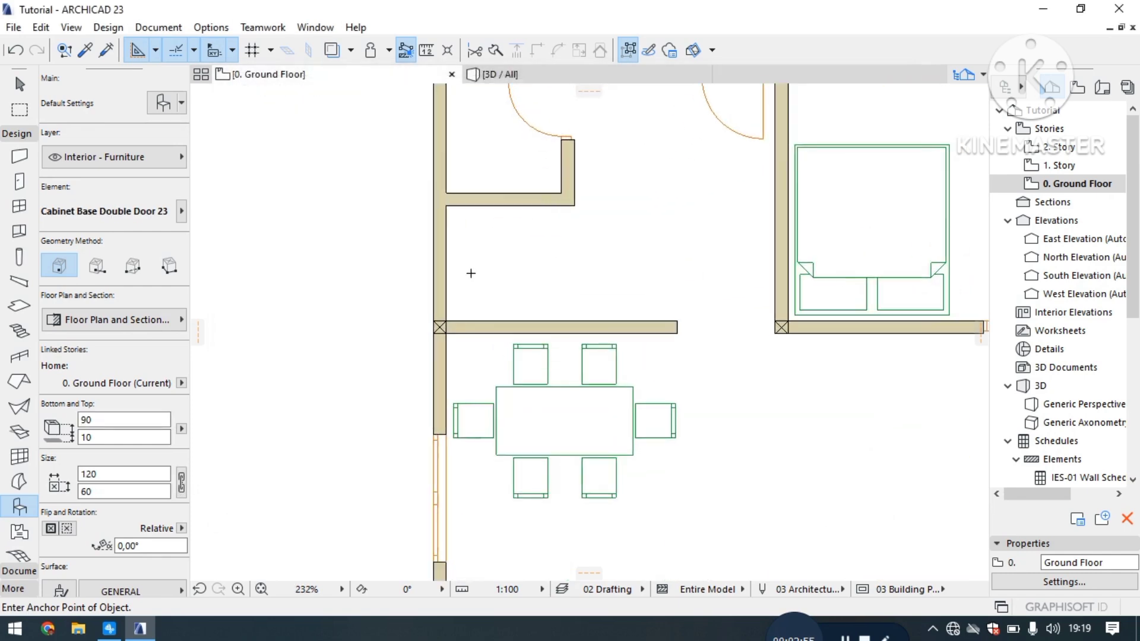
scroll(558, 223, up, 3)
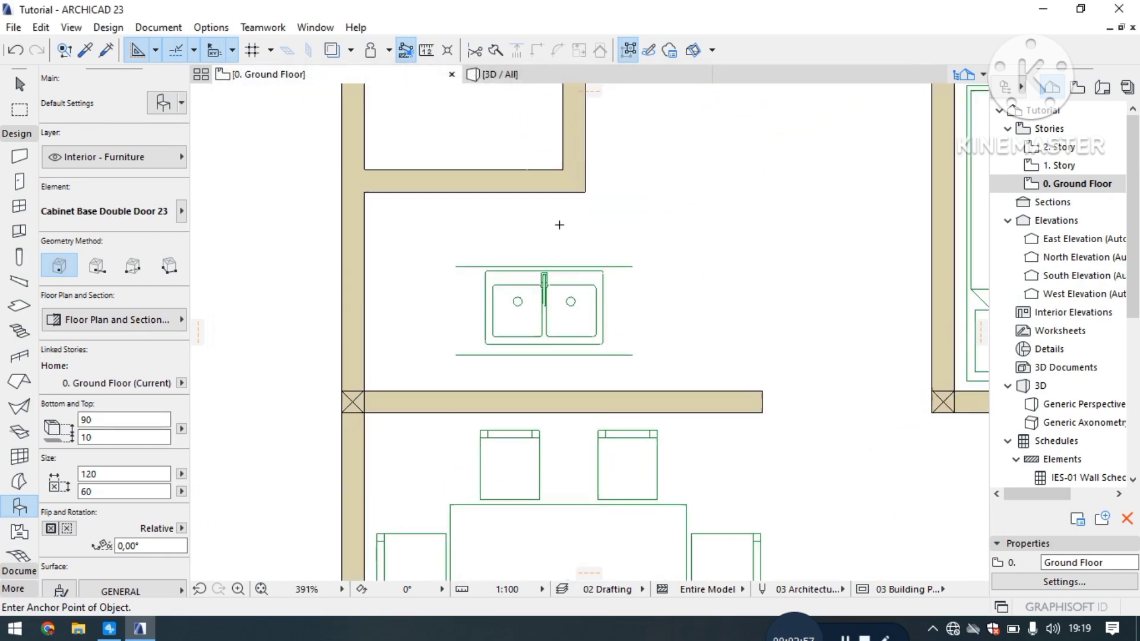
click(30, 82)
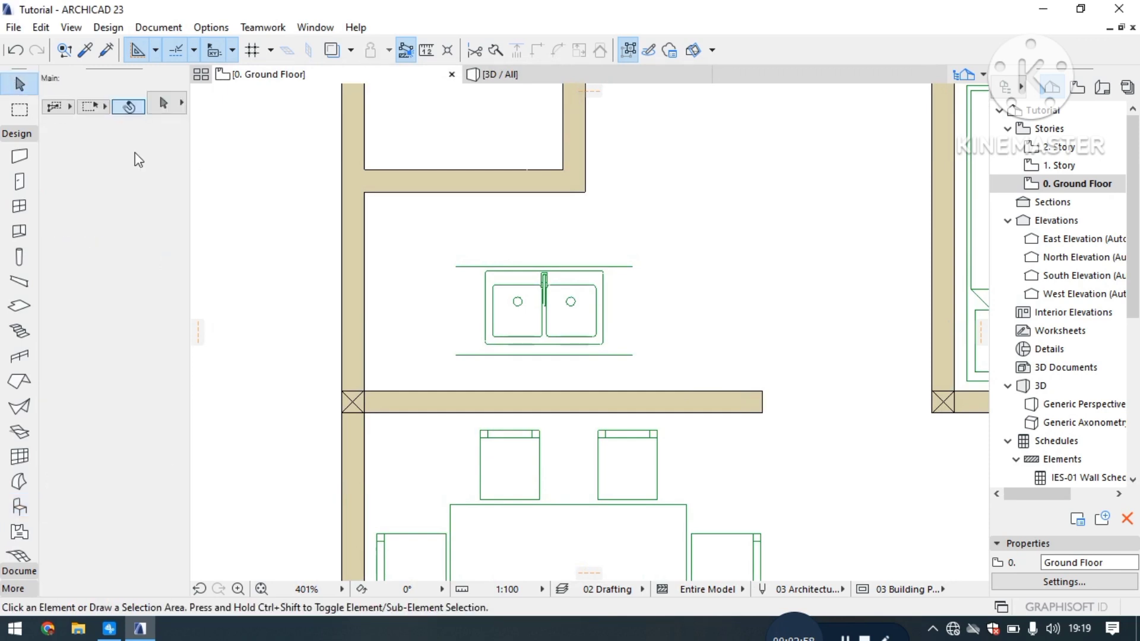
Step: Rotate the sink cabinet 90° counterclockwise about its sink's upper-right corner and move it against the west exterior wall
click(520, 279)
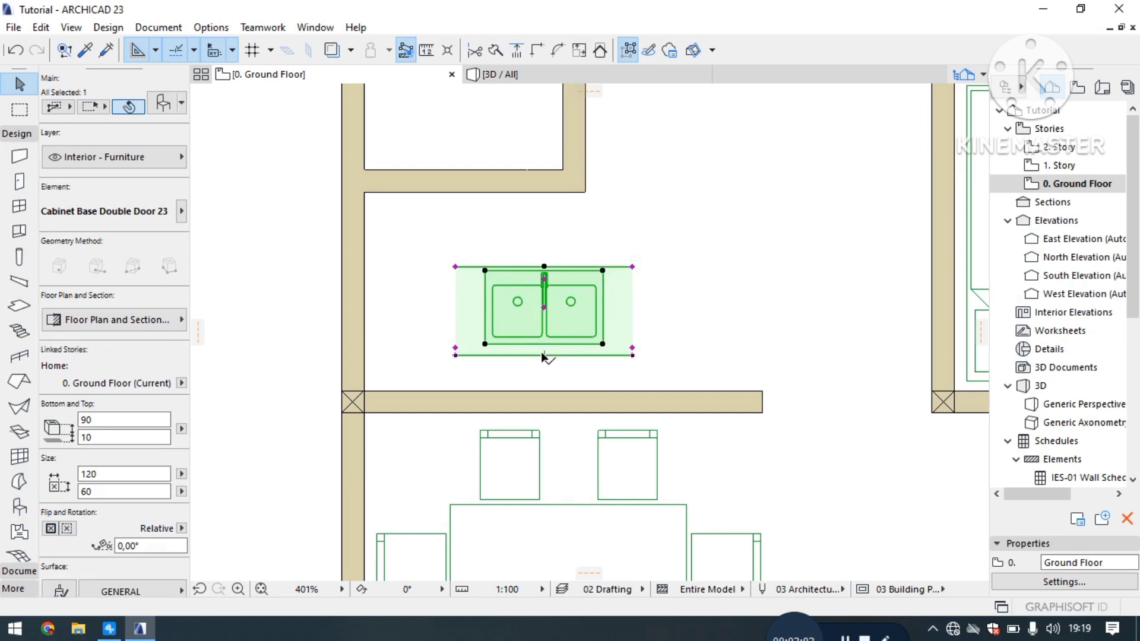
scroll(552, 277, up, 3)
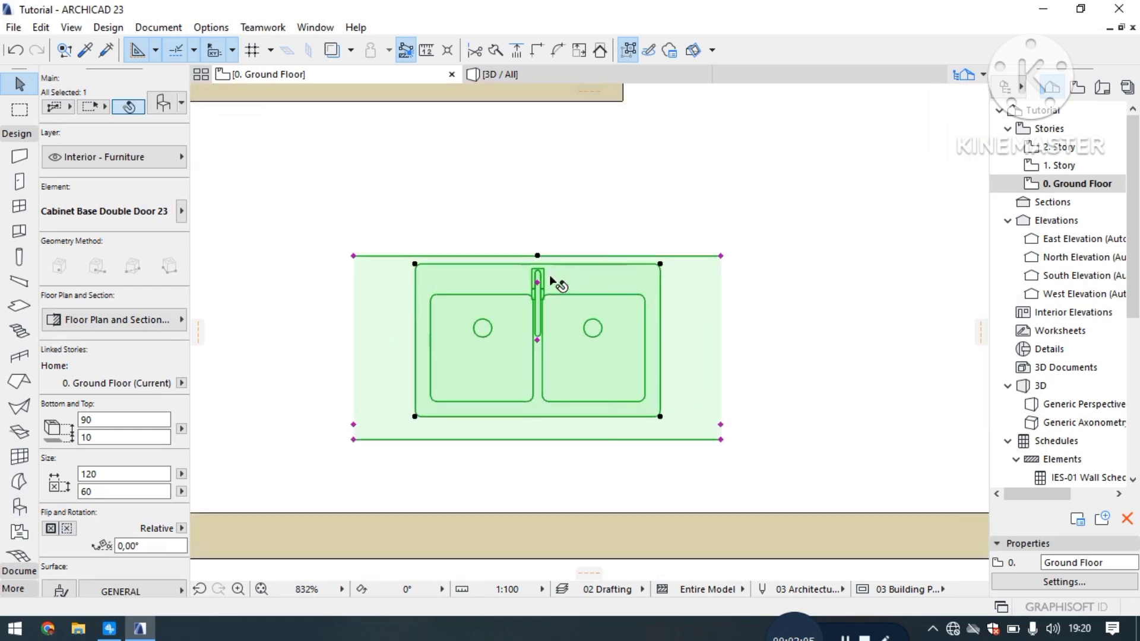
scroll(608, 309, down, 2)
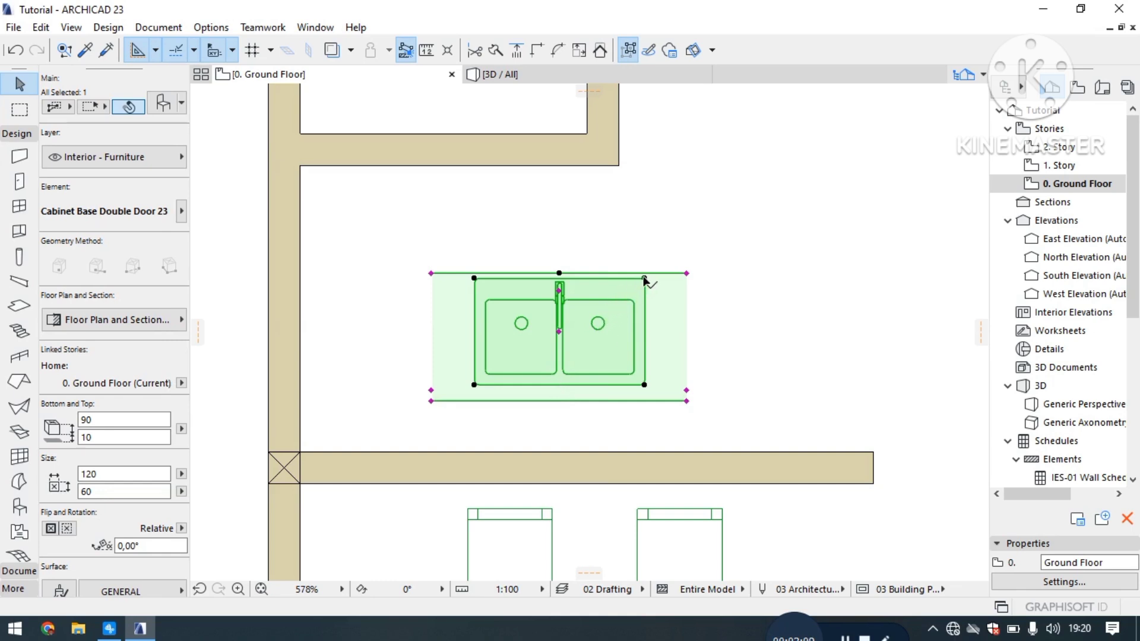
click(644, 278)
click(719, 531)
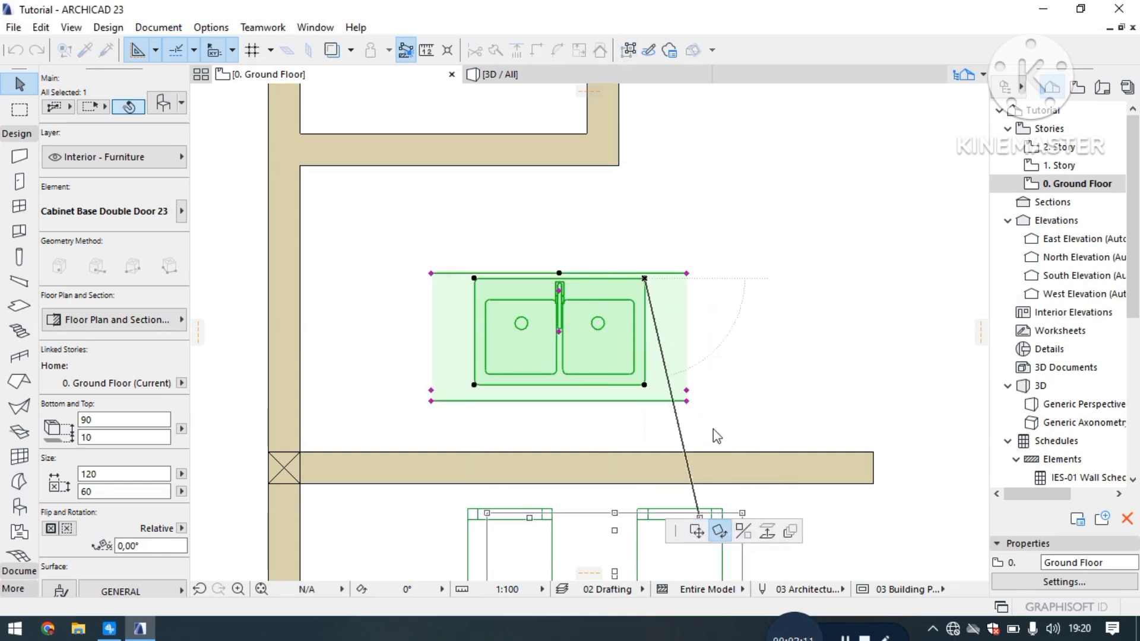
click(645, 278)
click(809, 278)
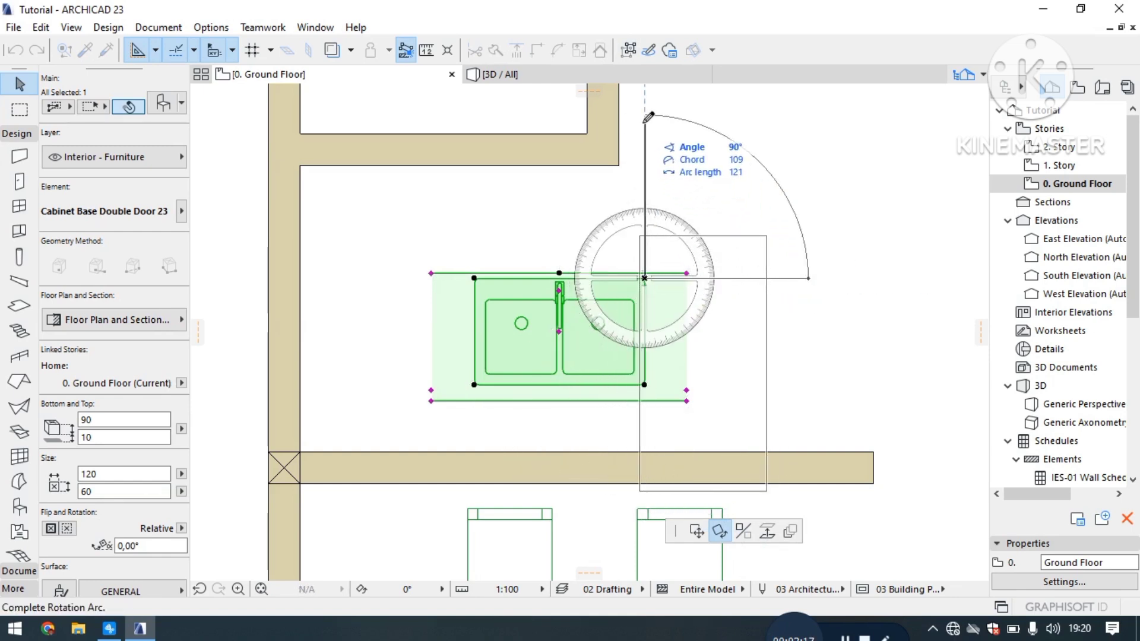
click(642, 121)
click(665, 329)
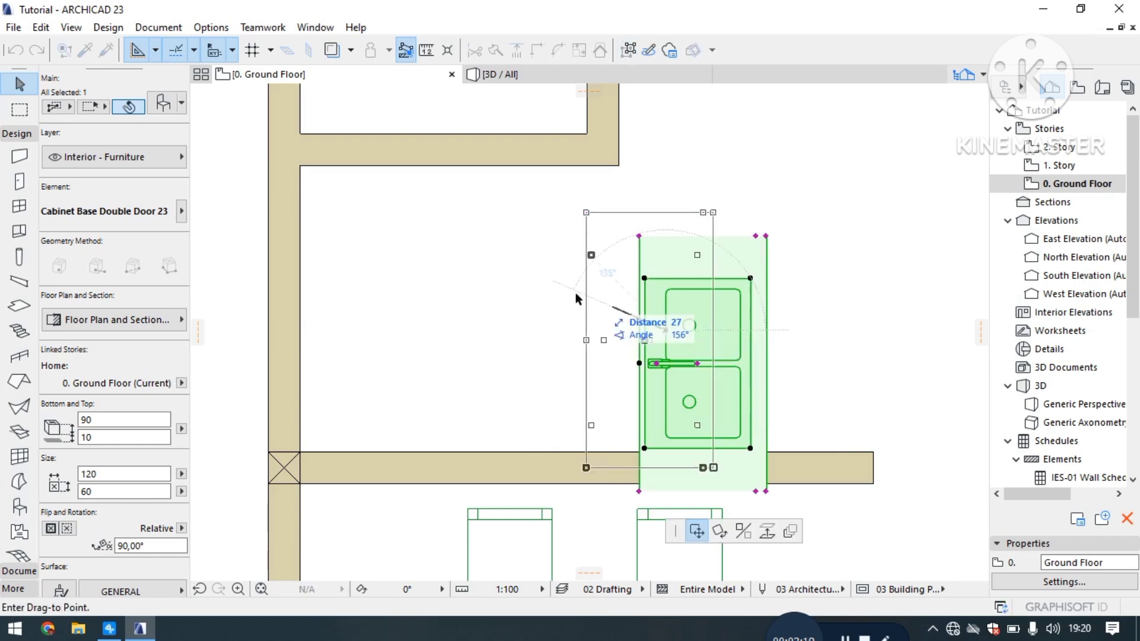
click(331, 271)
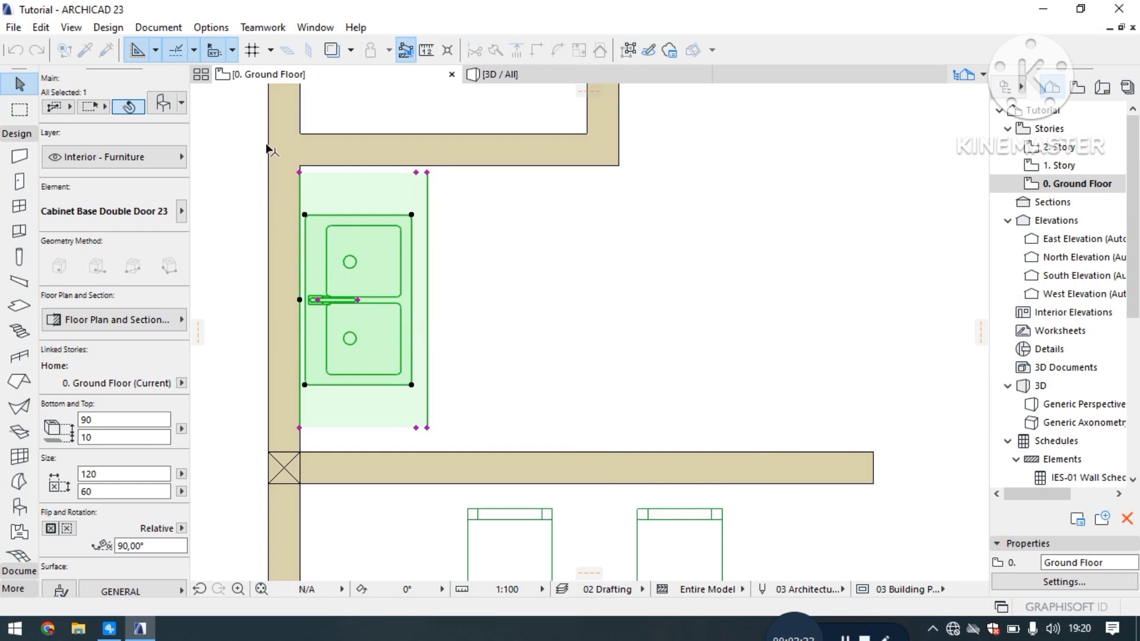
Step: Stretch the sink cabinet's lower end down to the wall above the dining area, giving a cabinet width of 131
scroll(303, 483, up, 4)
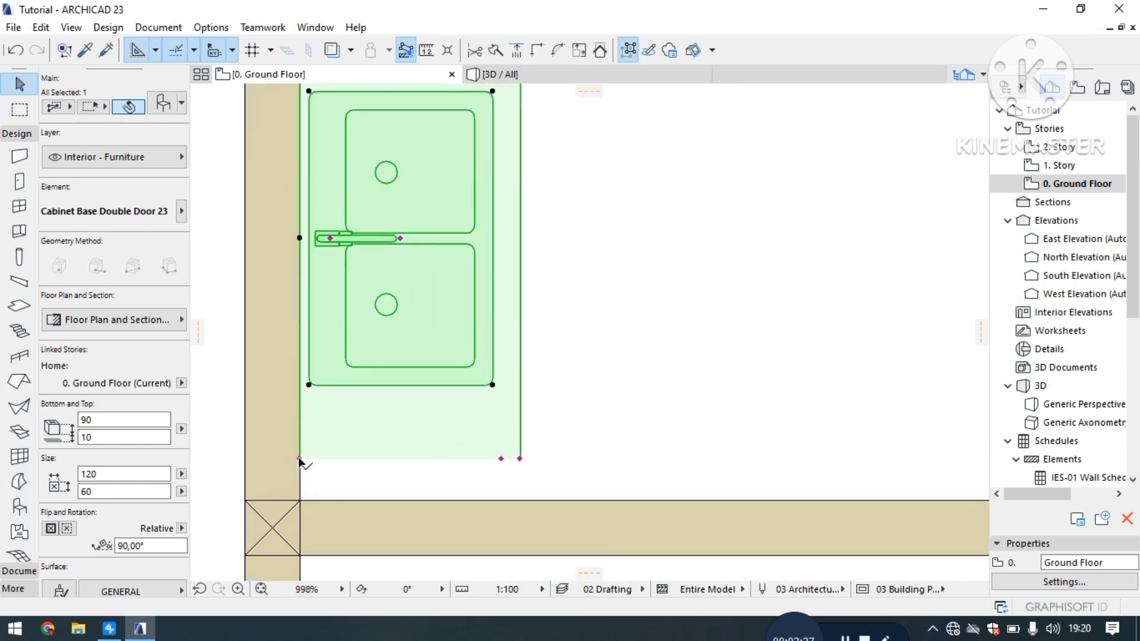
click(299, 458)
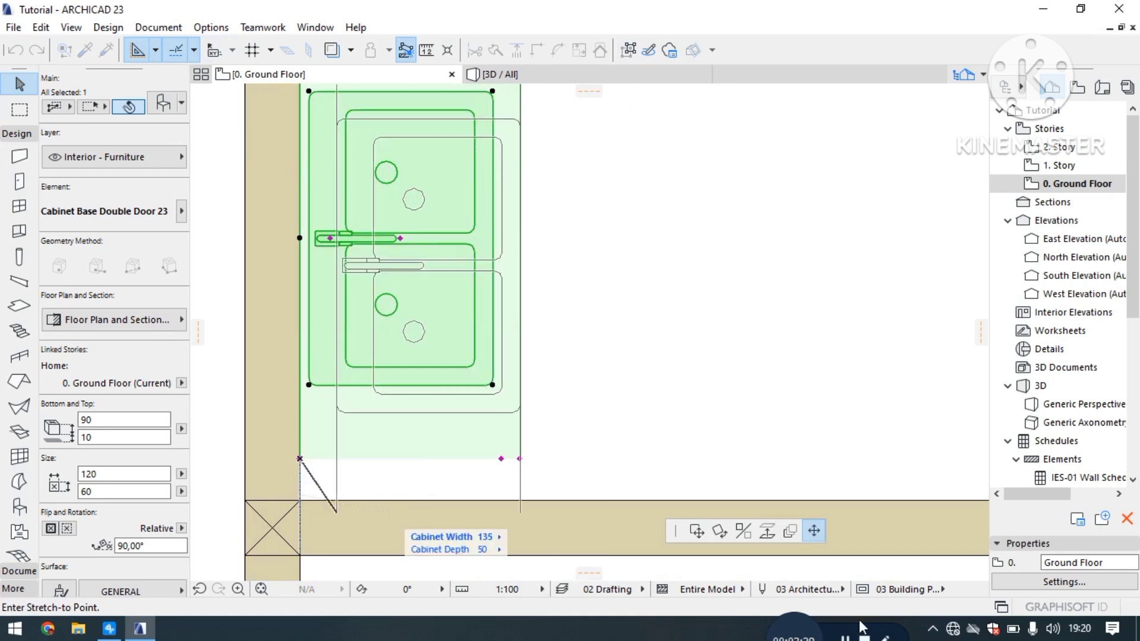
click(303, 494)
scroll(335, 511, down, 3)
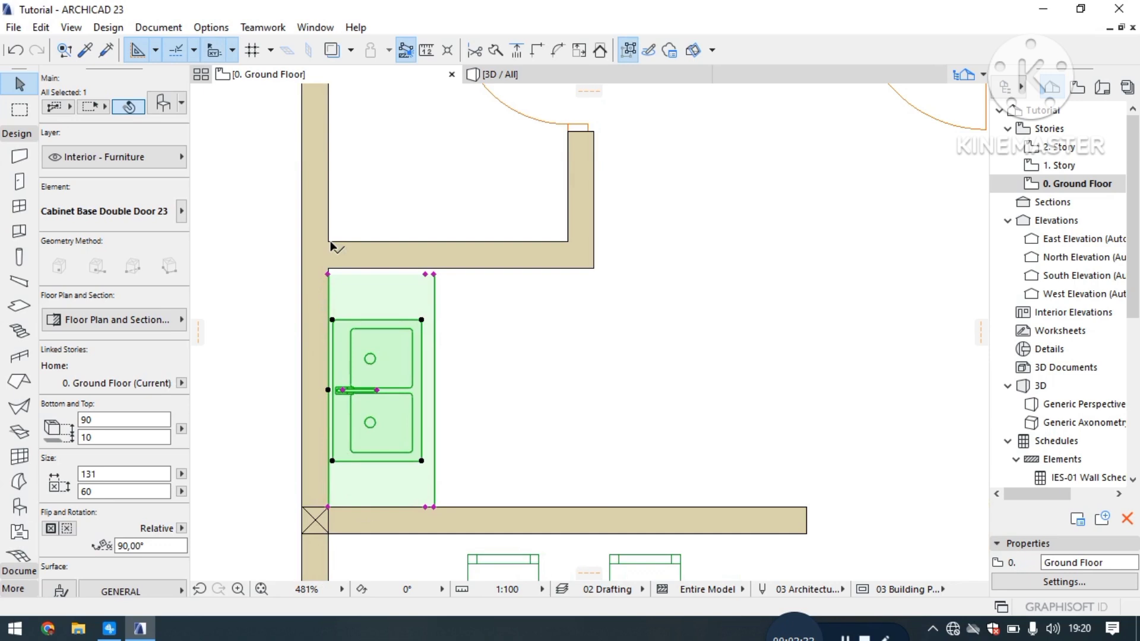
Step: Stretch the sink cabinet's upper end to the small room's wall, giving a cabinet width of 135, and deselect it
scroll(331, 245, up, 5)
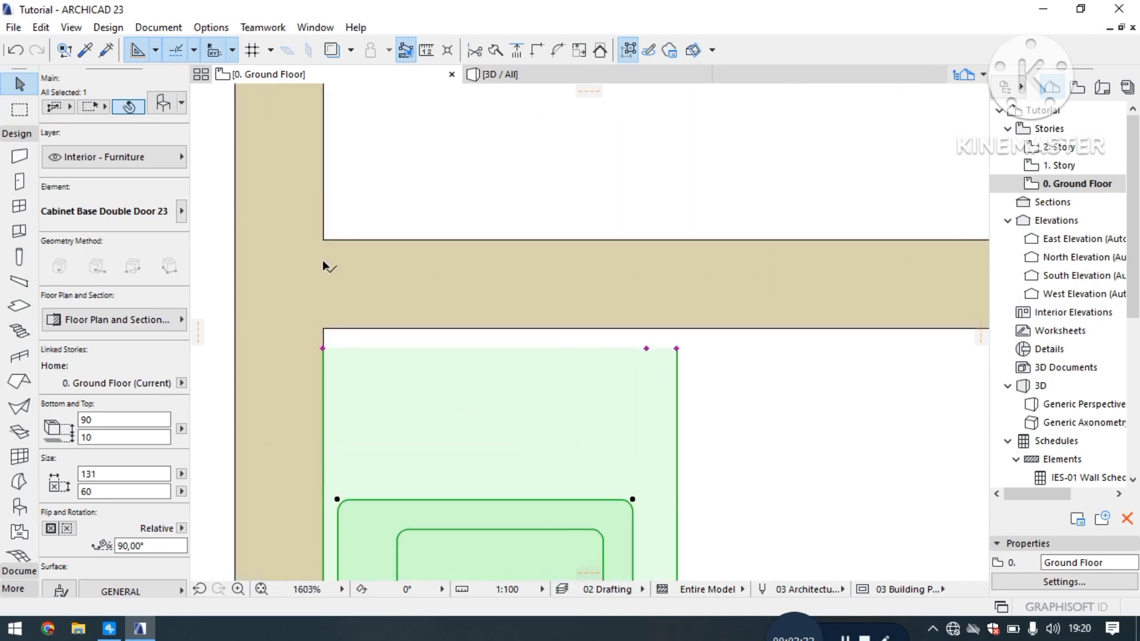
click(321, 357)
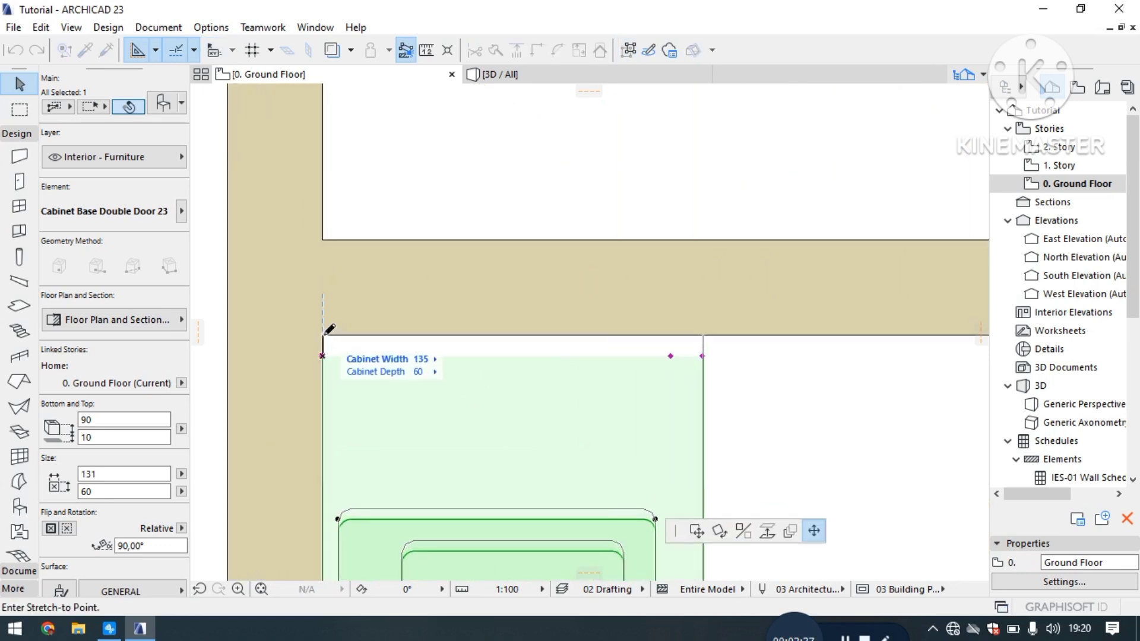
click(322, 336)
scroll(323, 338, down, 6)
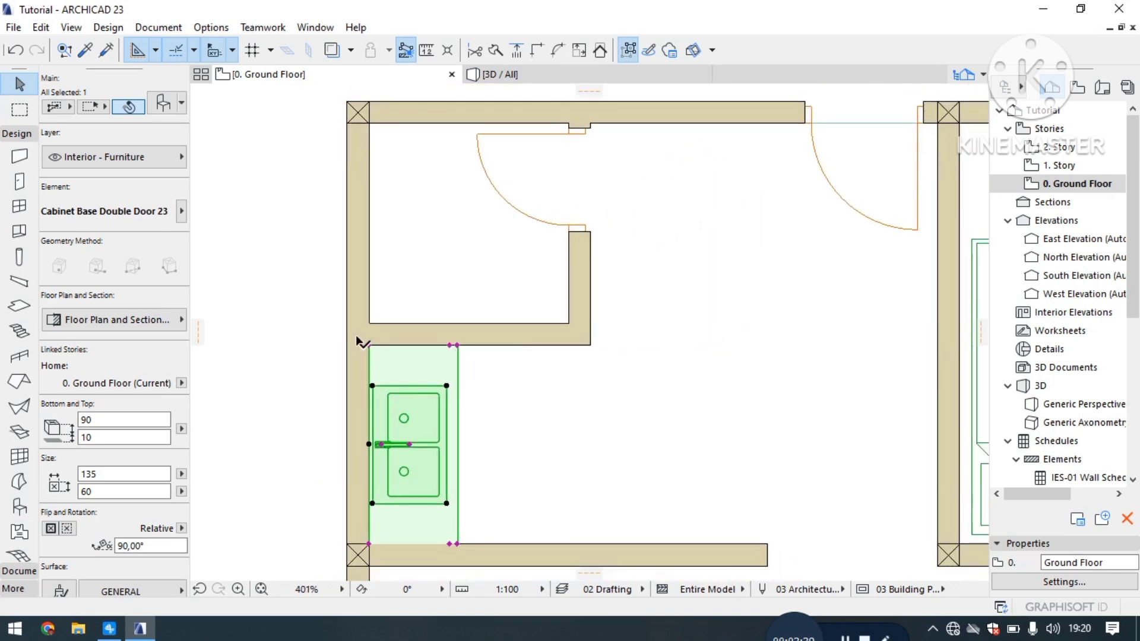
key(Escape)
click(500, 423)
scroll(600, 389, down, 1)
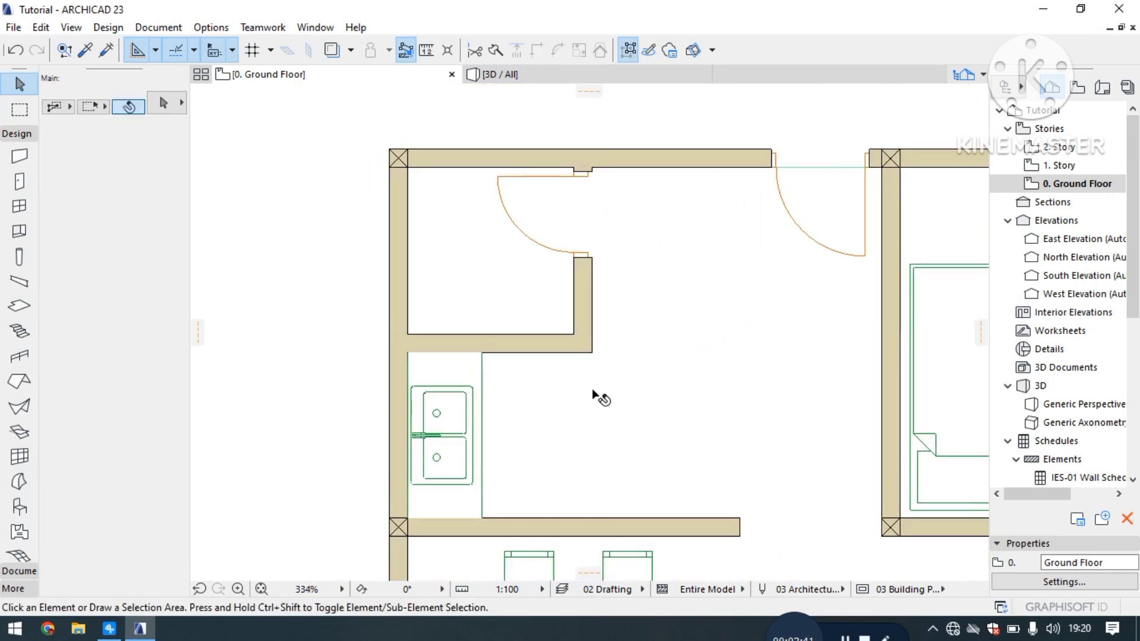
Step: Choose Cabinet Wall Double Door 23 from the kitchen cabinet library as the object for placement
scroll(598, 338, down, 3)
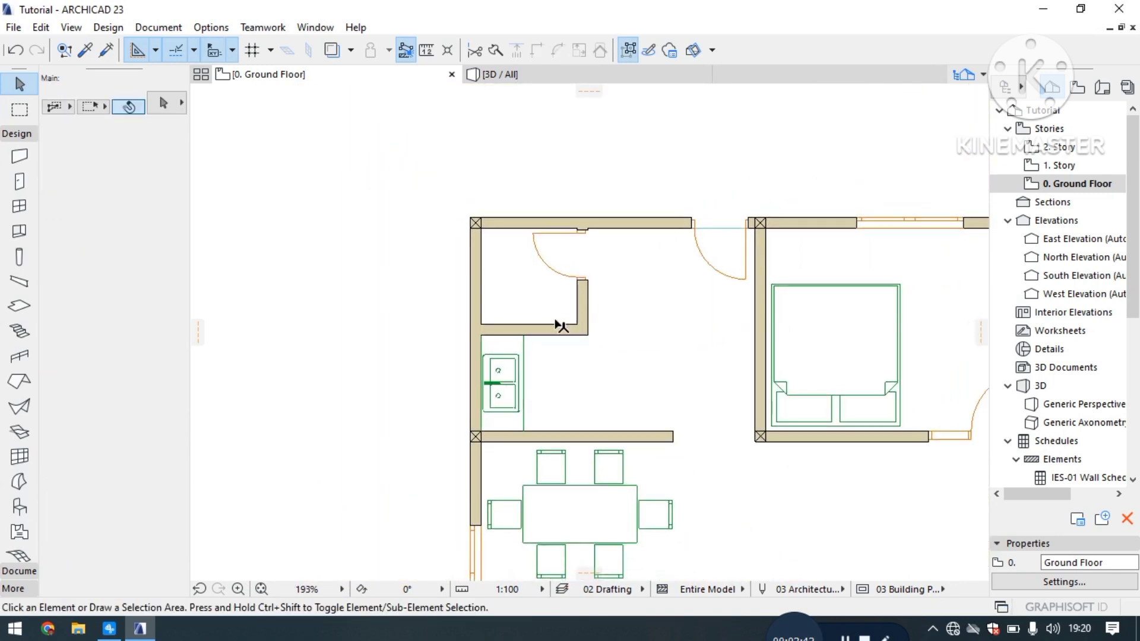
middle_drag(502, 473, 507, 364)
scroll(460, 326, down, 2)
middle_drag(493, 453, 491, 375)
scroll(543, 433, down, 1)
middle_drag(542, 433, 600, 422)
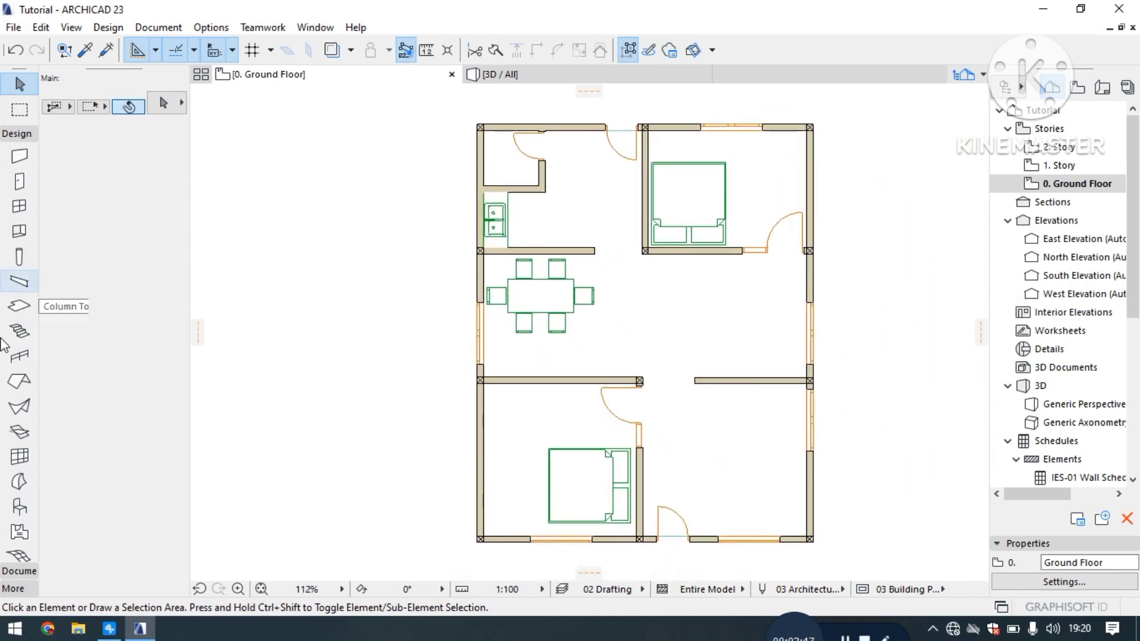
click(27, 509)
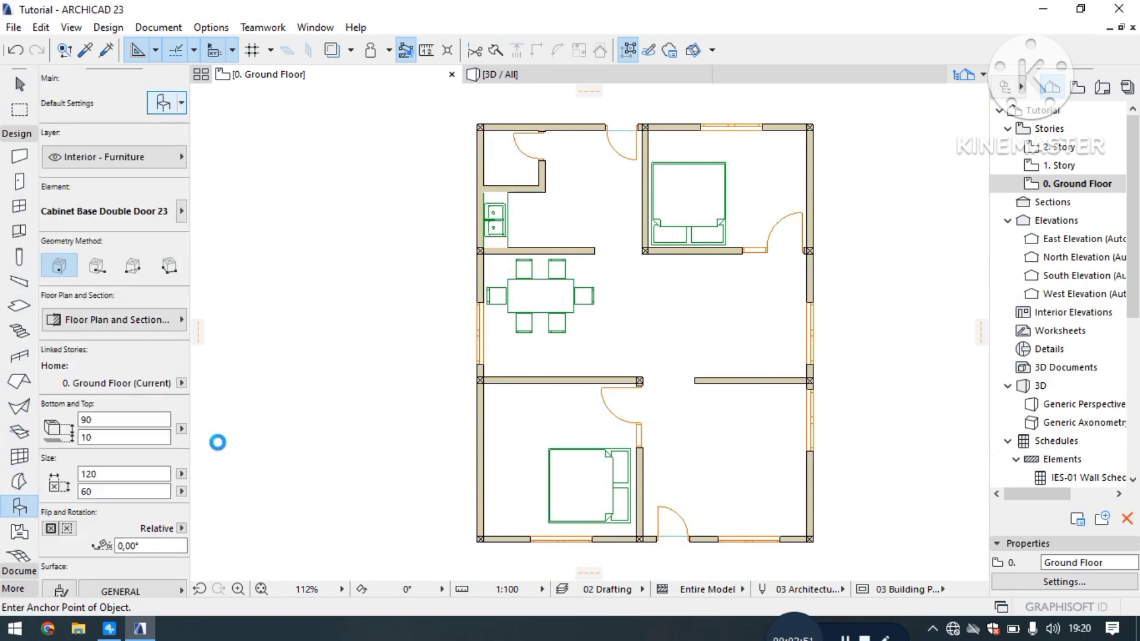
scroll(290, 422, down, 2)
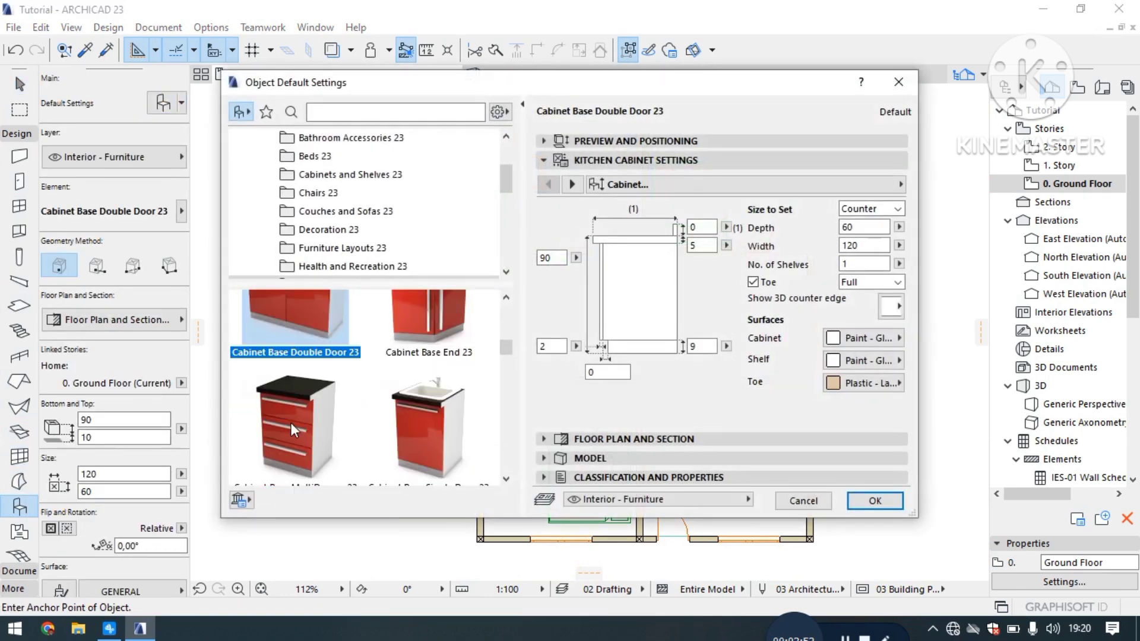
scroll(294, 419, up, 1)
scroll(296, 415, down, 1)
scroll(296, 416, down, 2)
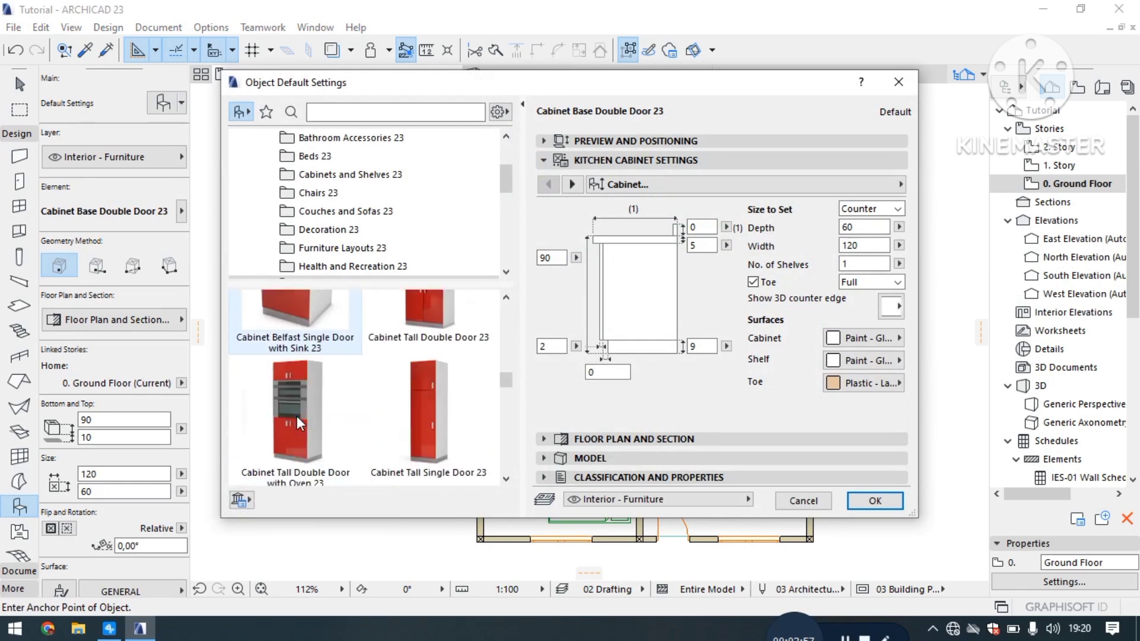
scroll(297, 416, down, 3)
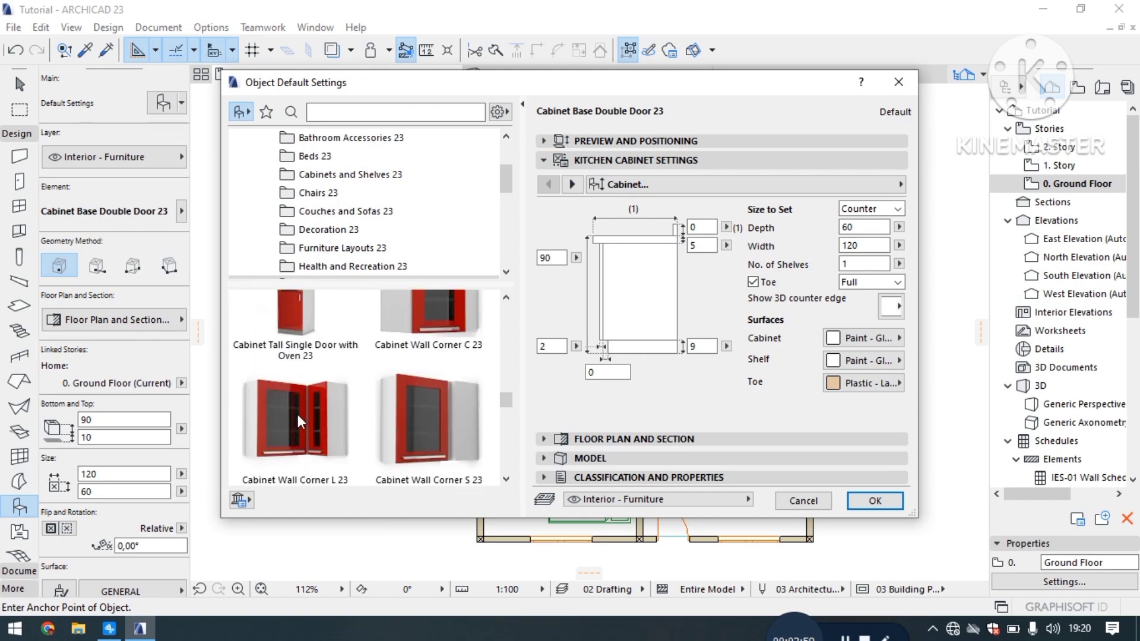
scroll(297, 414, up, 1)
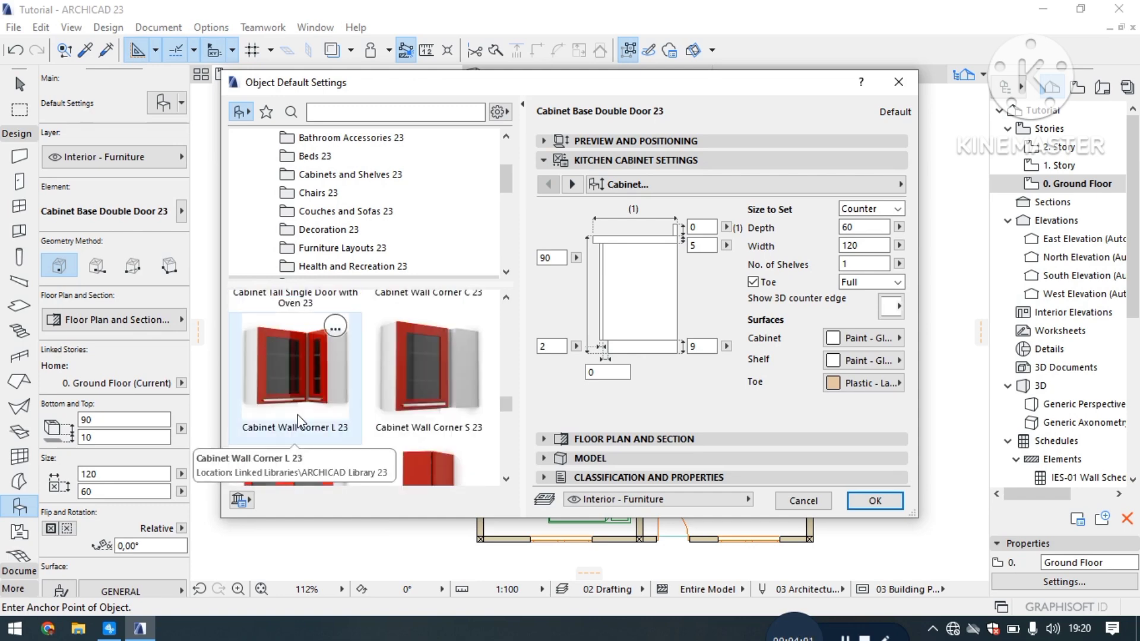
scroll(297, 414, down, 2)
click(301, 405)
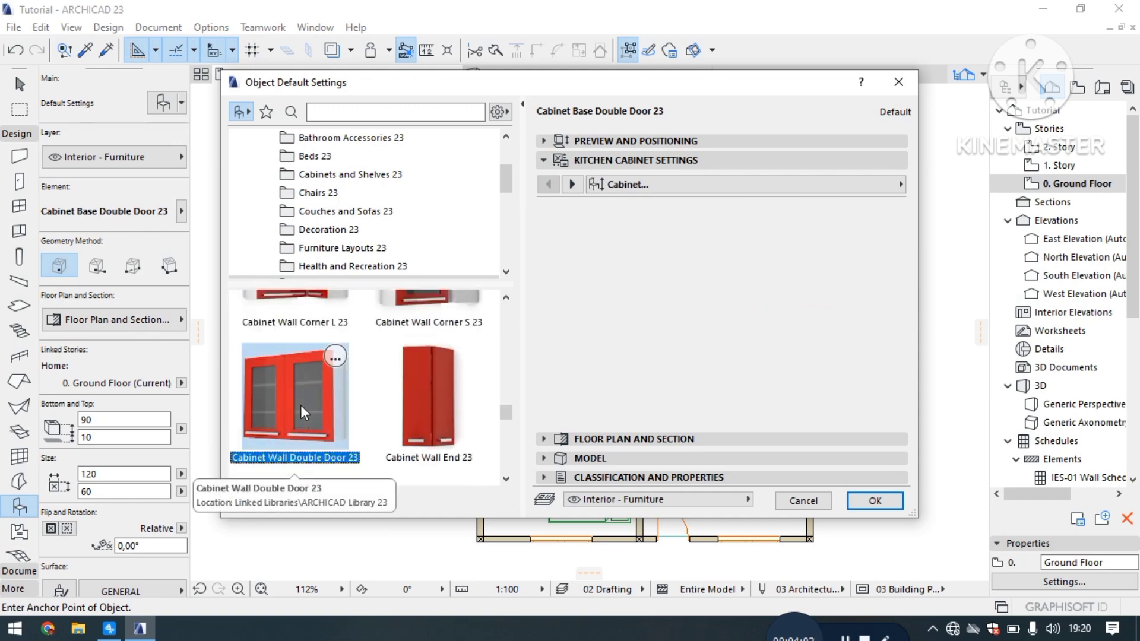
click(875, 502)
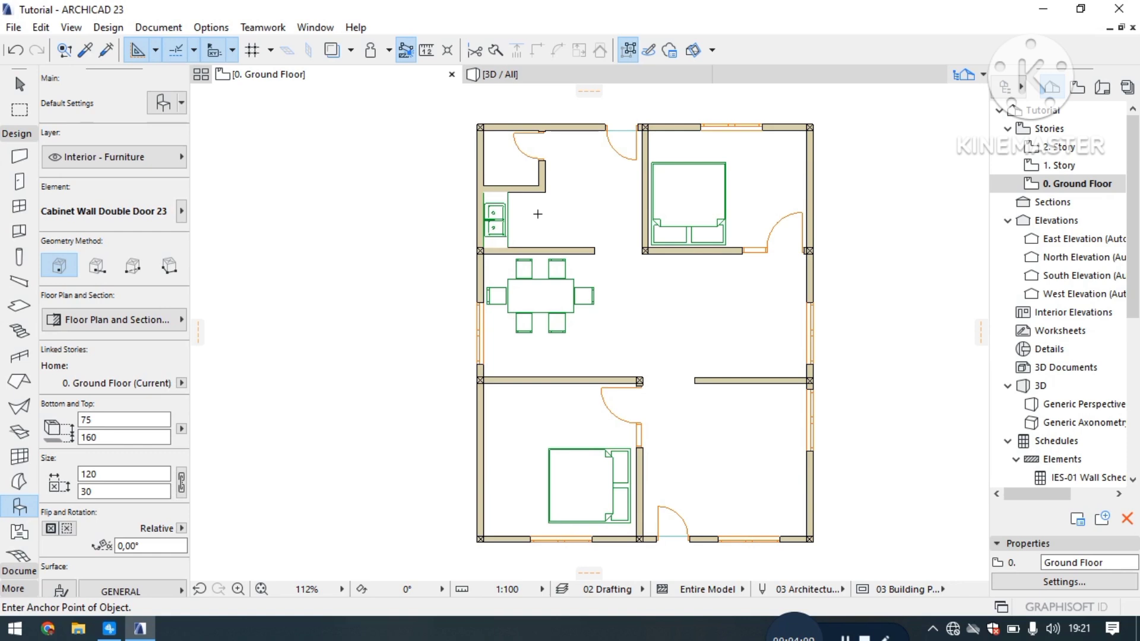
Step: Place the double-door wall cabinet in the kitchen and move its lower-left corner onto the sink cabinet's lower-right corner along the dining area wall
scroll(546, 196, up, 5)
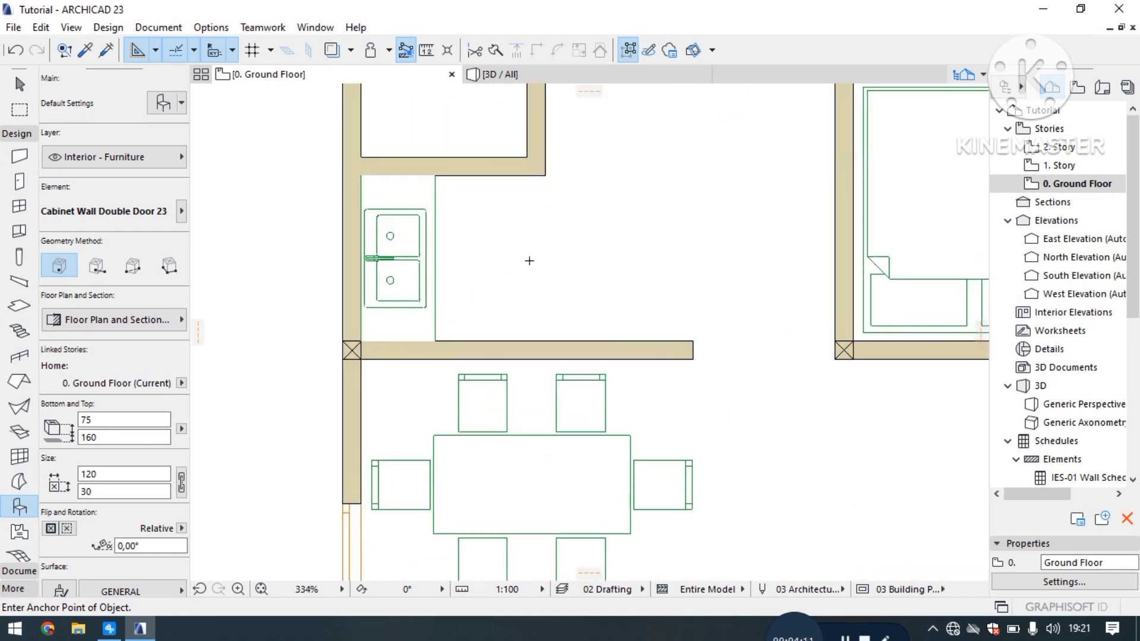
scroll(537, 259, up, 2)
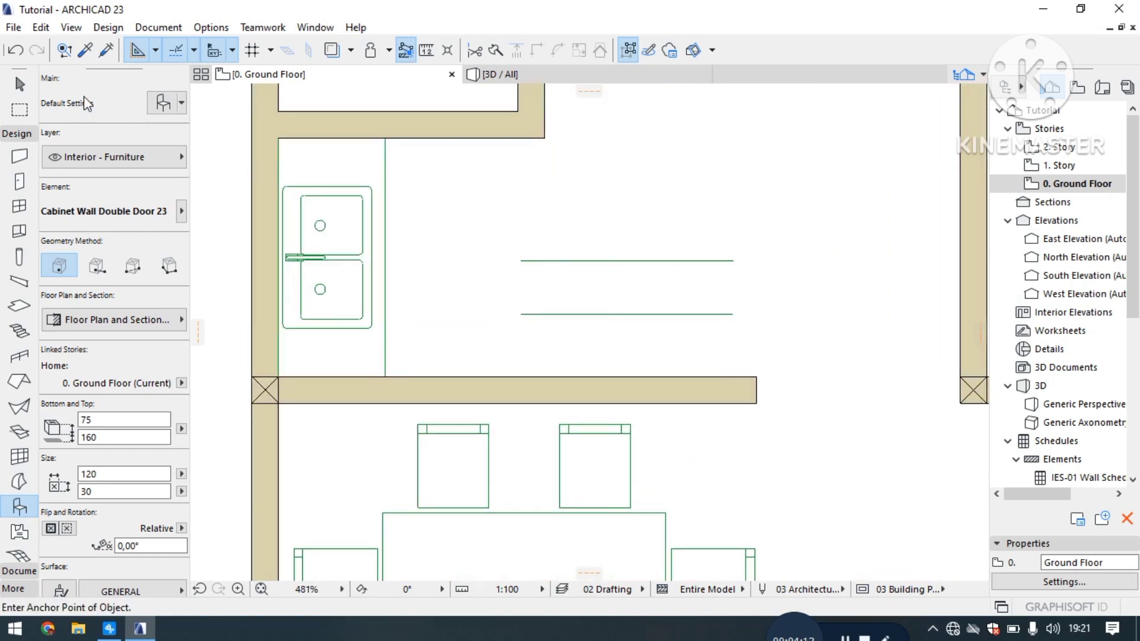
click(18, 85)
click(606, 307)
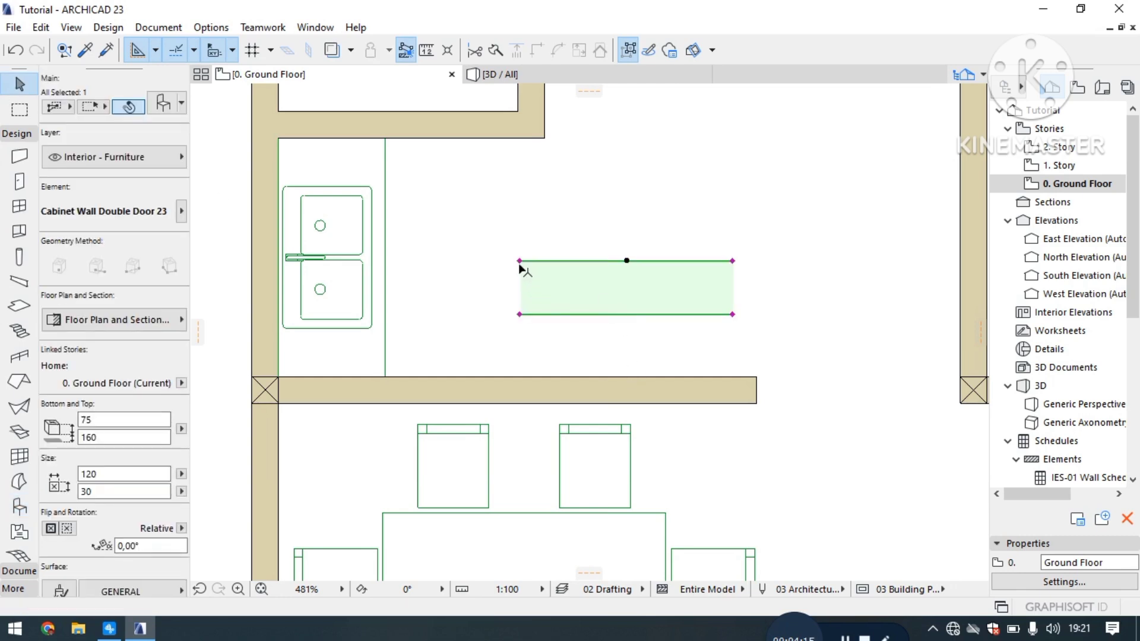
click(519, 315)
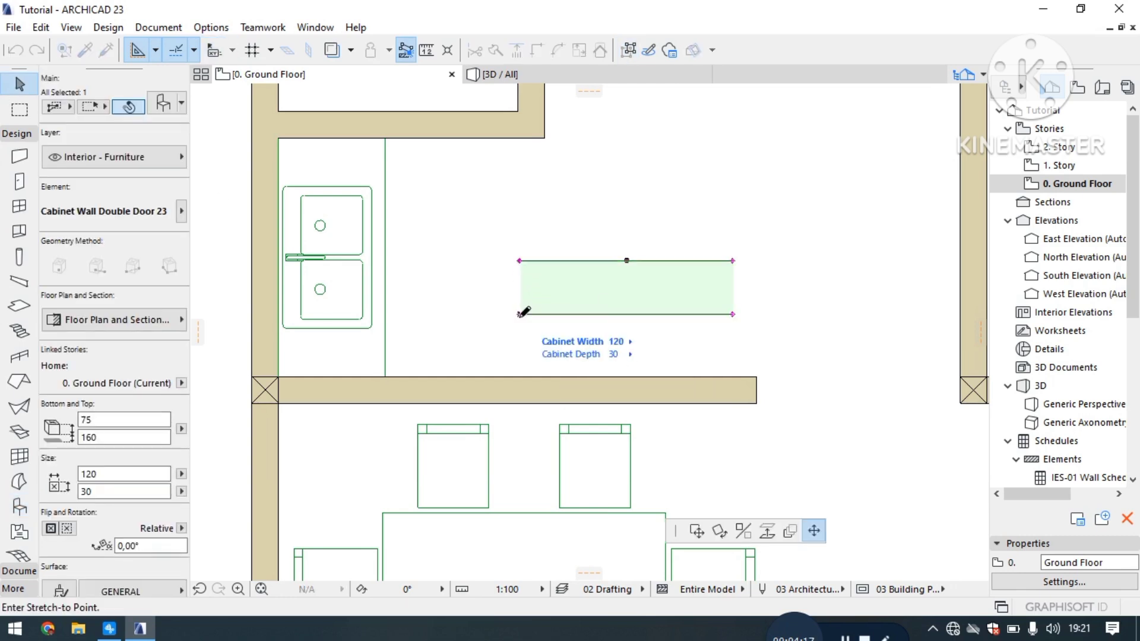
click(698, 532)
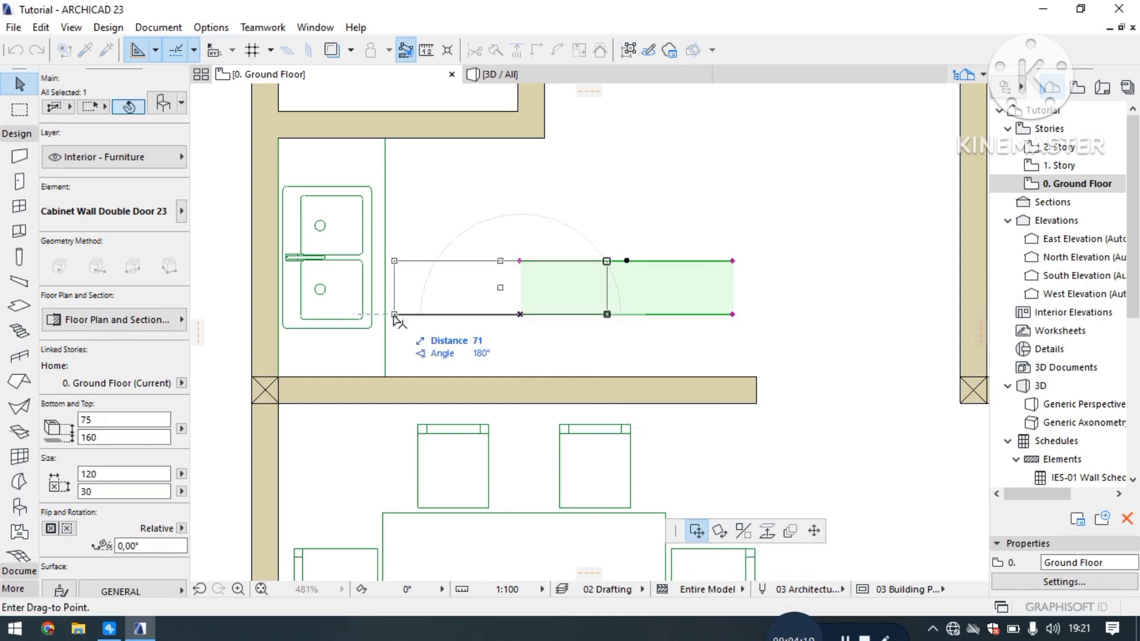
key(Escape)
click(385, 377)
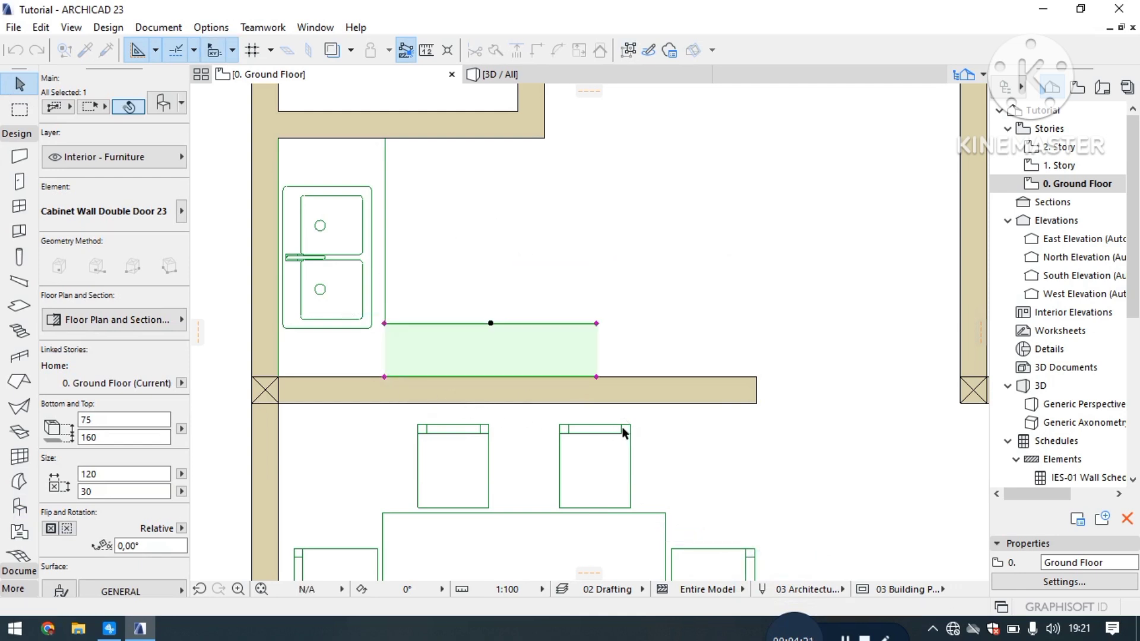
scroll(613, 354, down, 2)
key(ctrl+a)
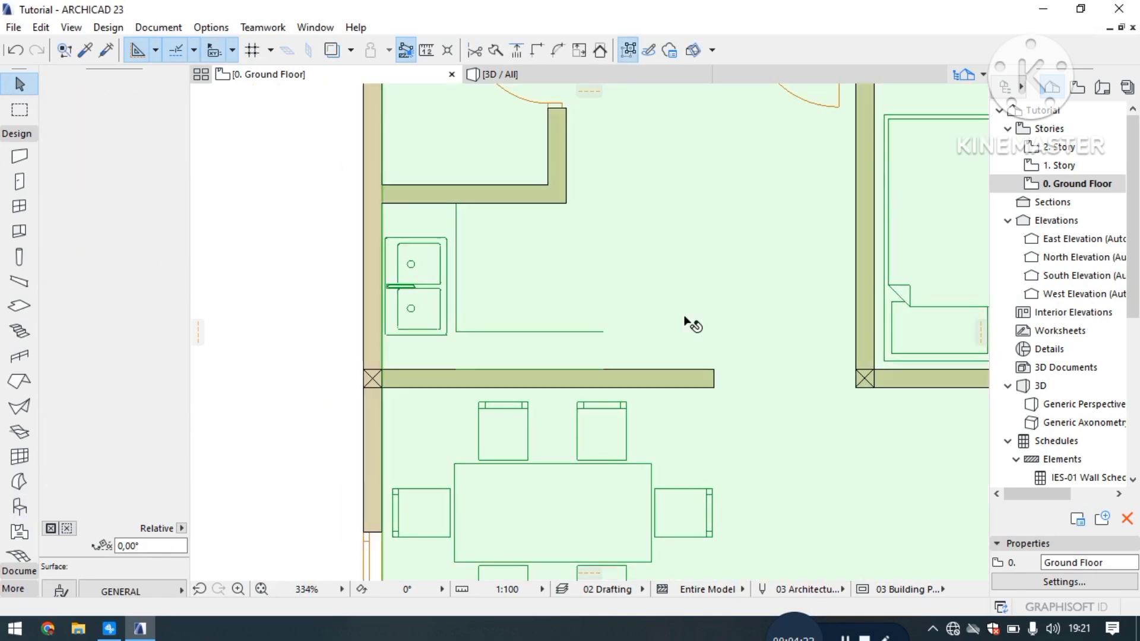
key(Escape)
click(565, 246)
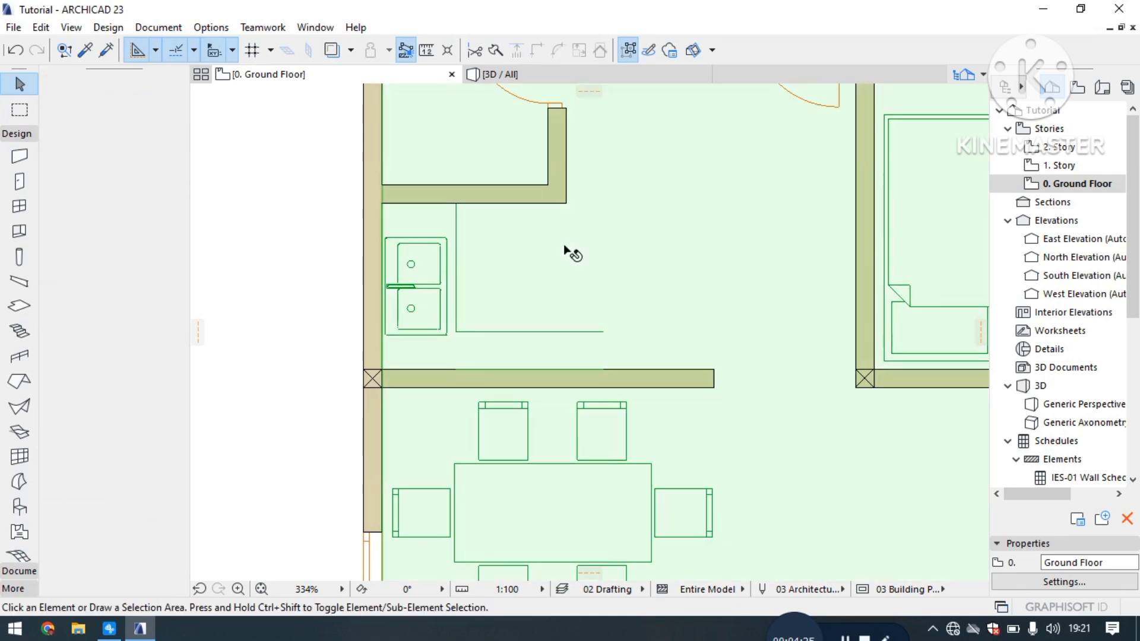
key(Escape)
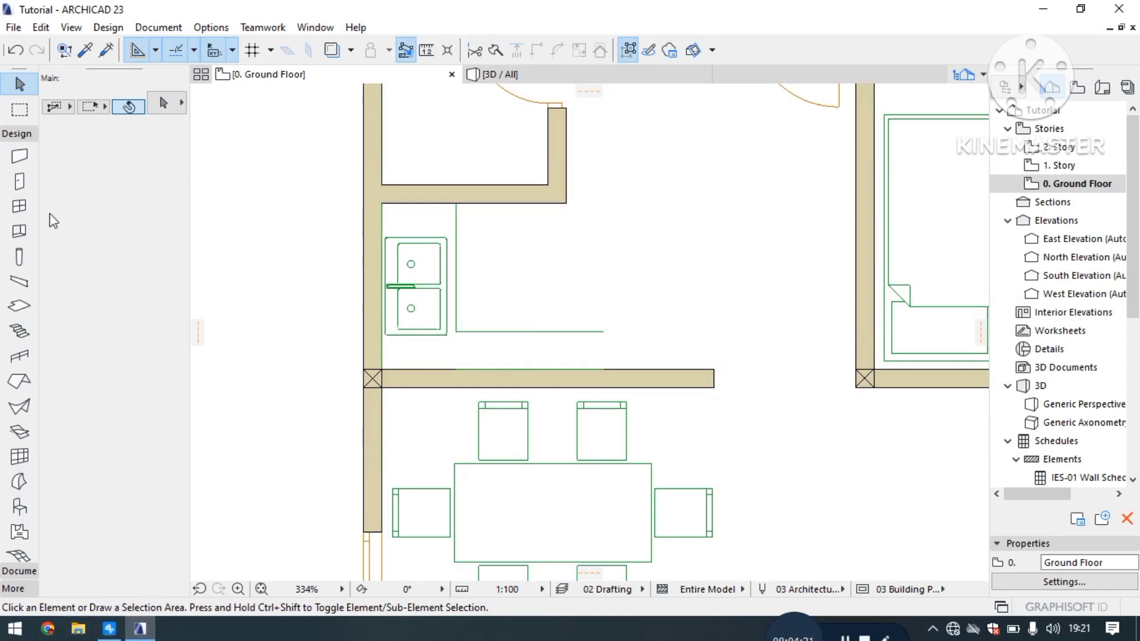
Step: Choose Cabinet Base Cooktop+Oven 23 from the kitchen cabinet library as the object for placement
click(9, 514)
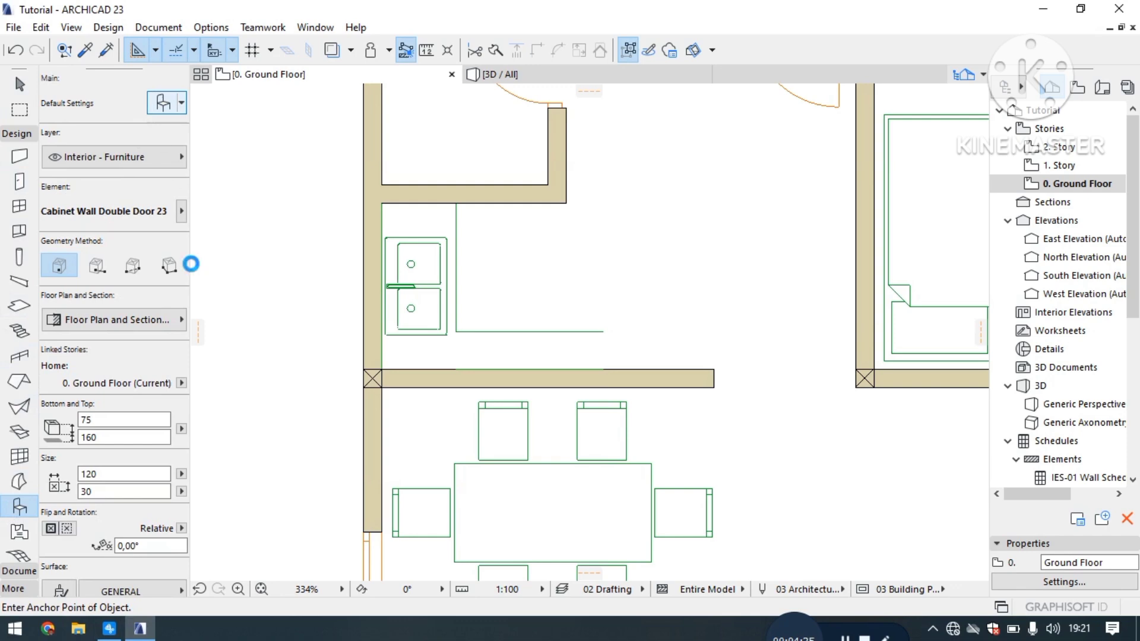
key(ctrl+t)
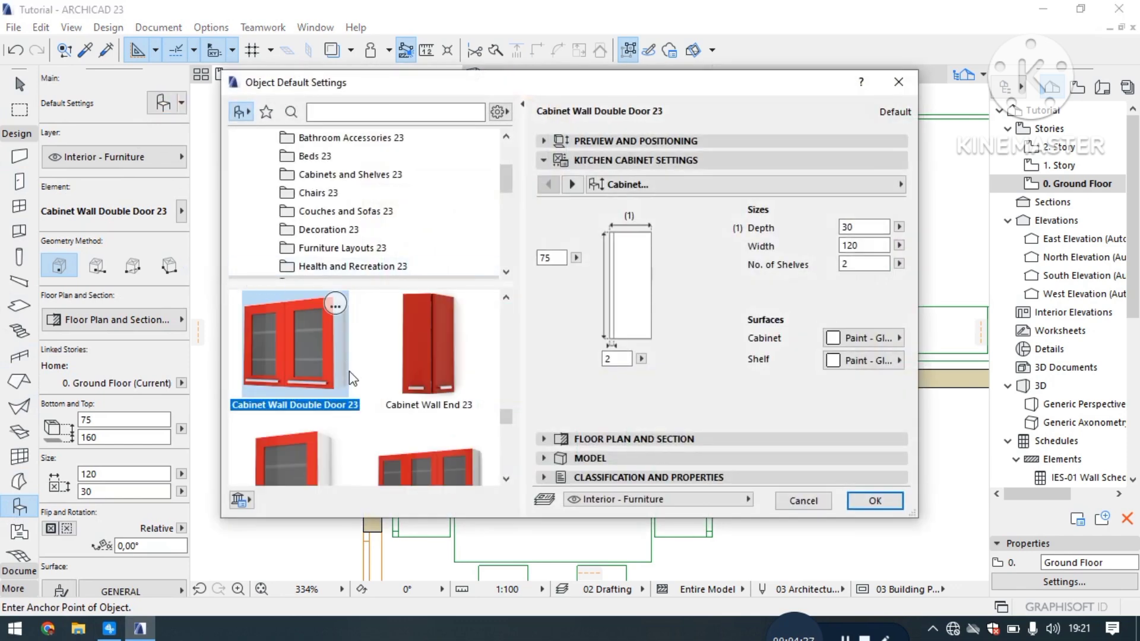
scroll(349, 372, down, 10)
scroll(350, 372, down, 5)
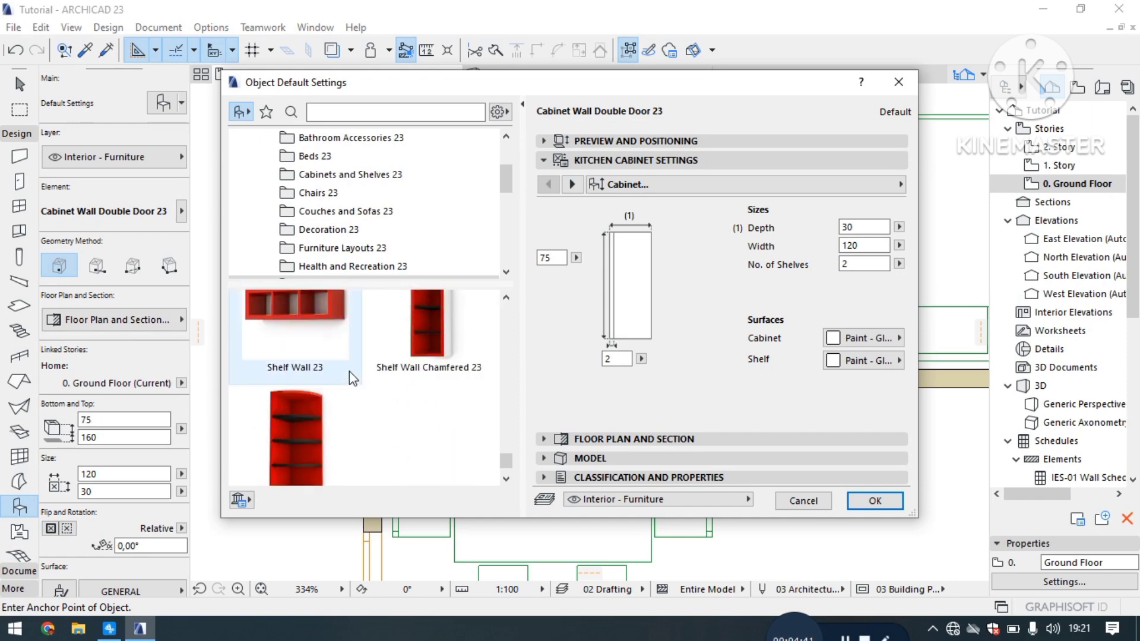
scroll(349, 372, up, 14)
scroll(349, 372, down, 1)
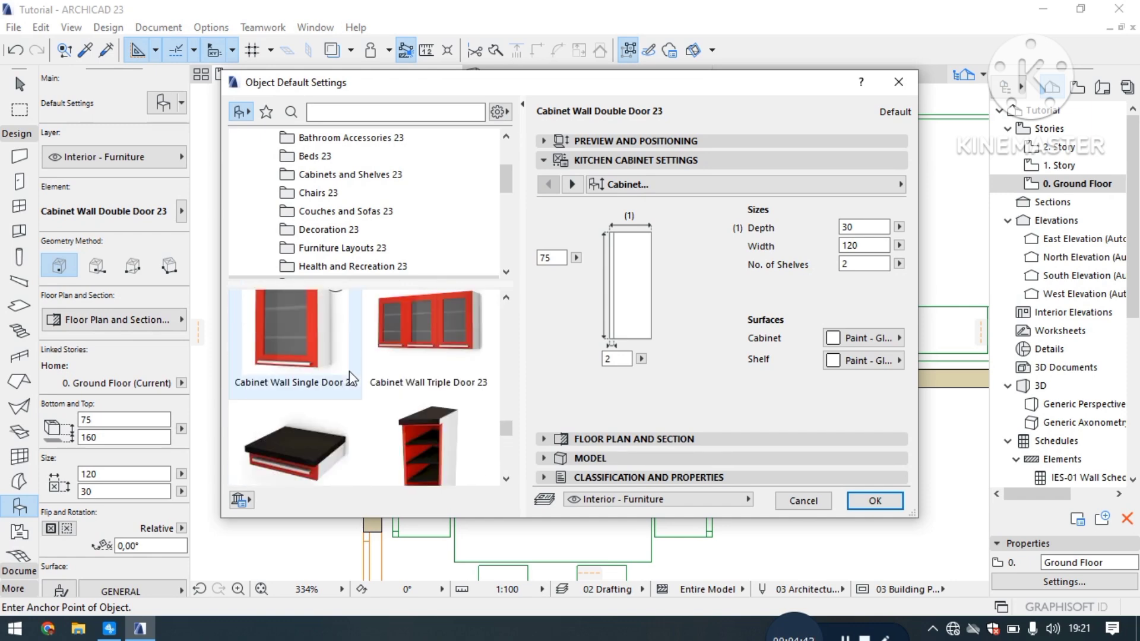
scroll(350, 371, down, 1)
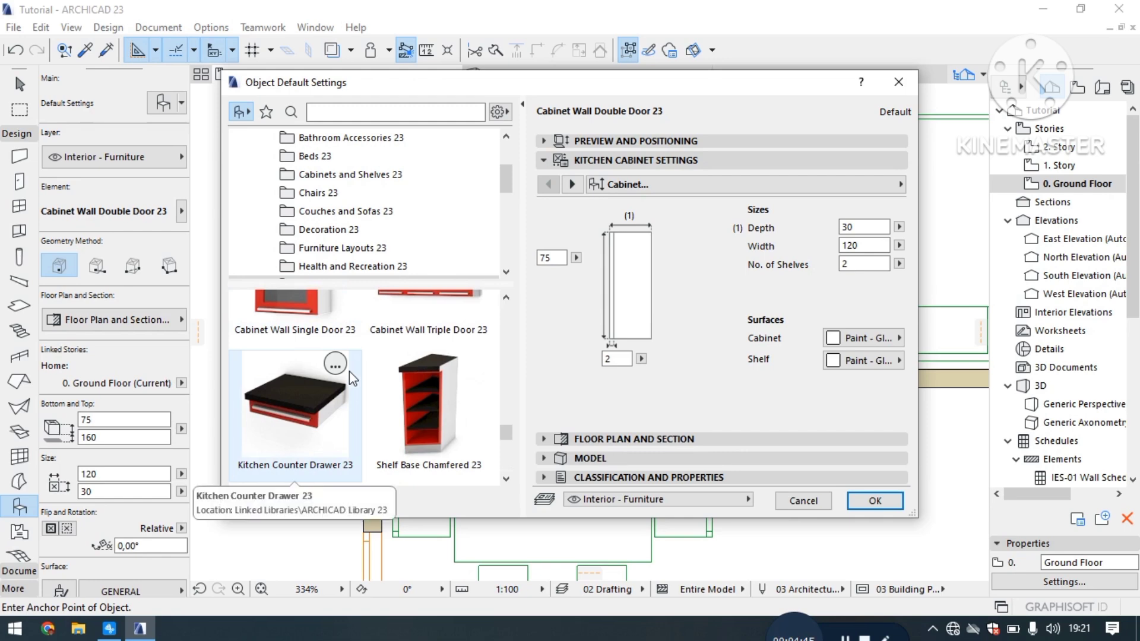
scroll(349, 372, down, 8)
scroll(349, 371, up, 2)
scroll(349, 371, up, 15)
scroll(349, 371, up, 5)
scroll(349, 372, down, 3)
scroll(349, 372, down, 3)
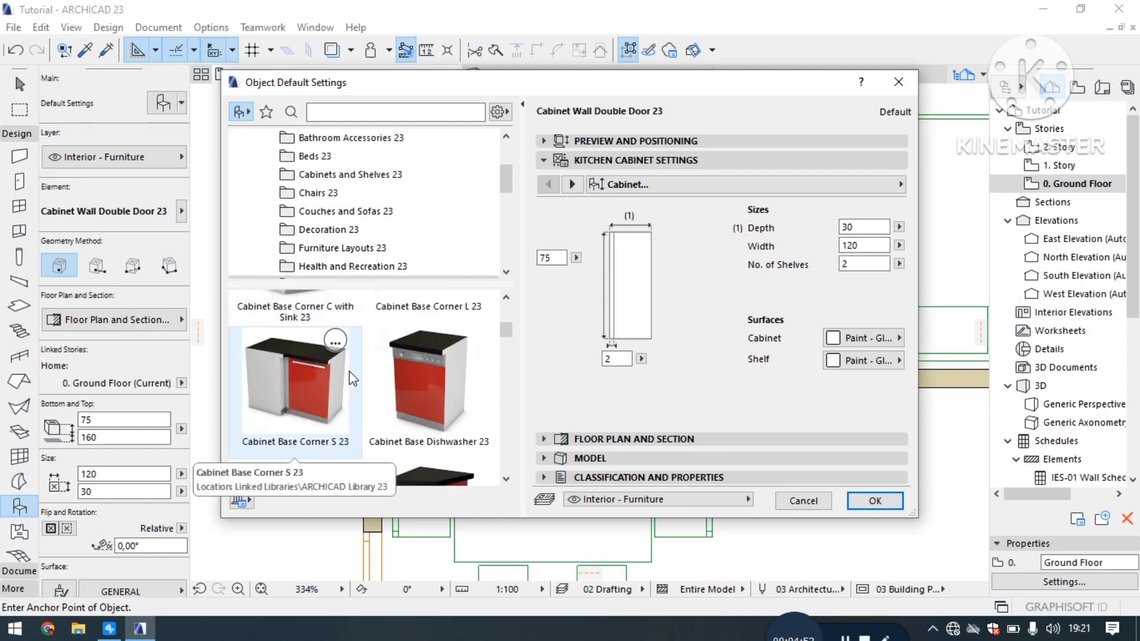
scroll(454, 401, up, 5)
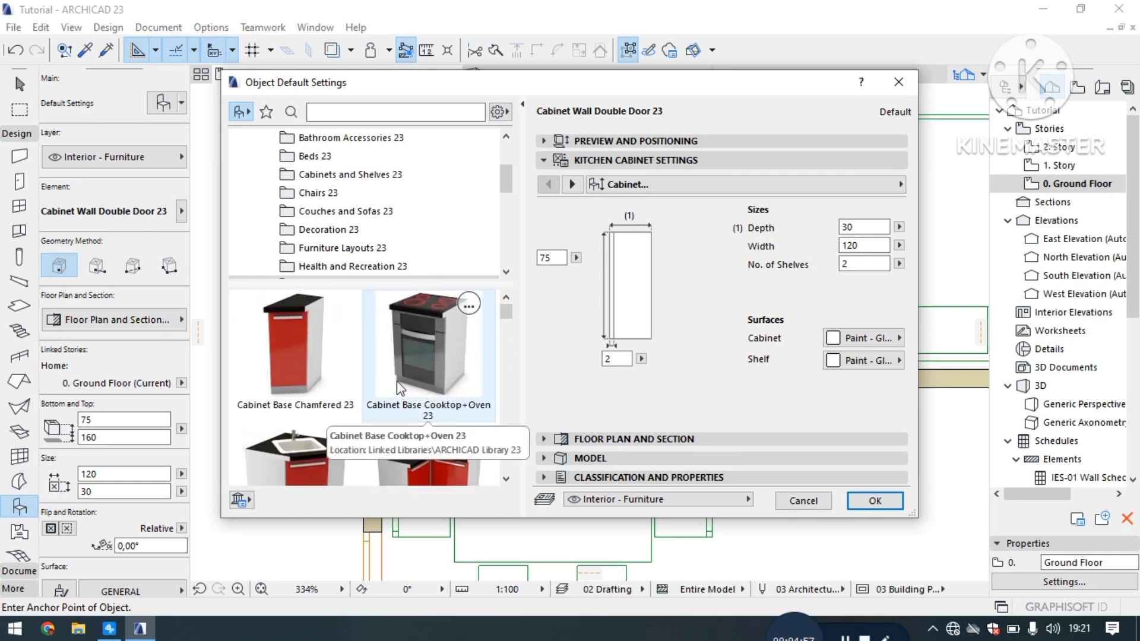
click(416, 333)
click(872, 501)
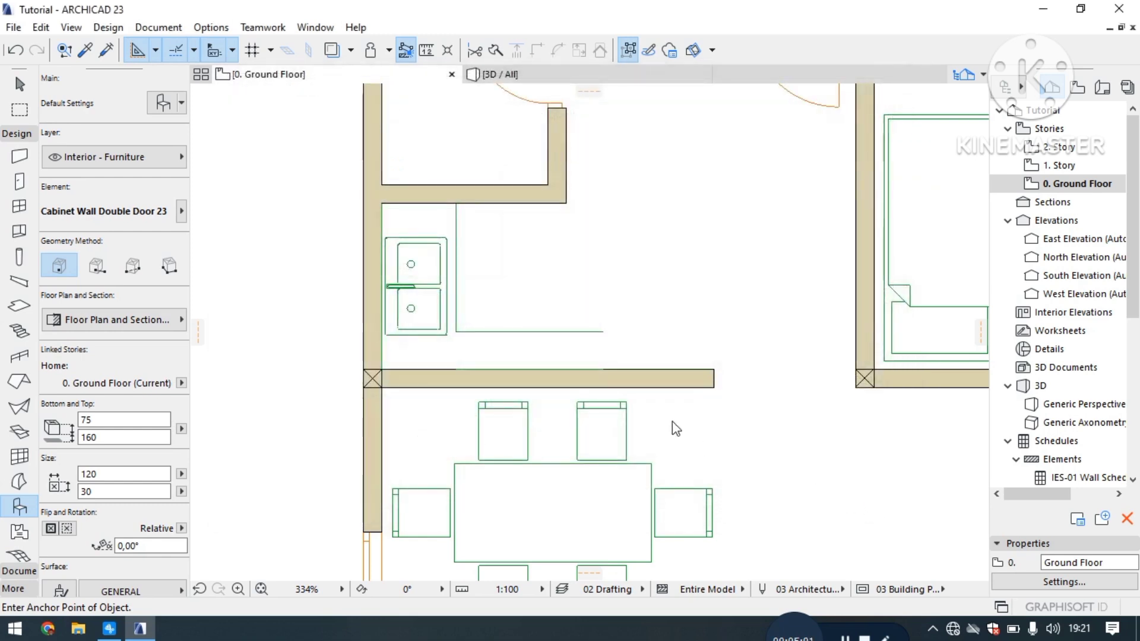
Step: Place the cooktop and oven cabinet in the open kitchen space, up and to the right of the wall cabinet
scroll(635, 299, up, 4)
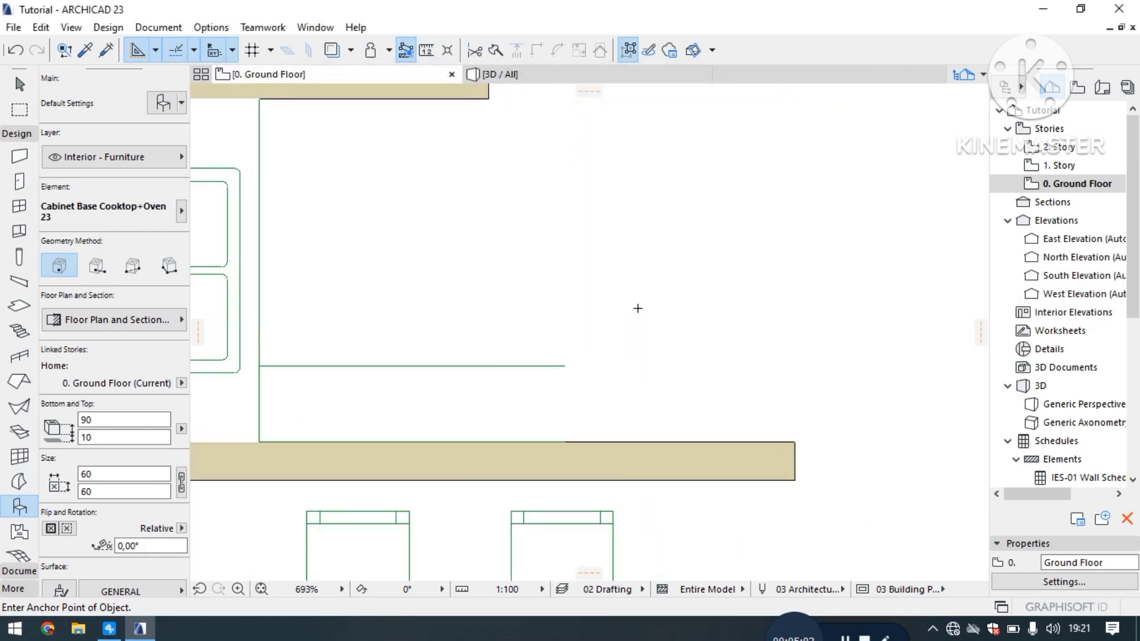
click(620, 278)
scroll(710, 351, down, 1)
Step: Examine the kitchen cabinets and the cooktop in the 3D perspective, and return to the ground floor plan
click(470, 76)
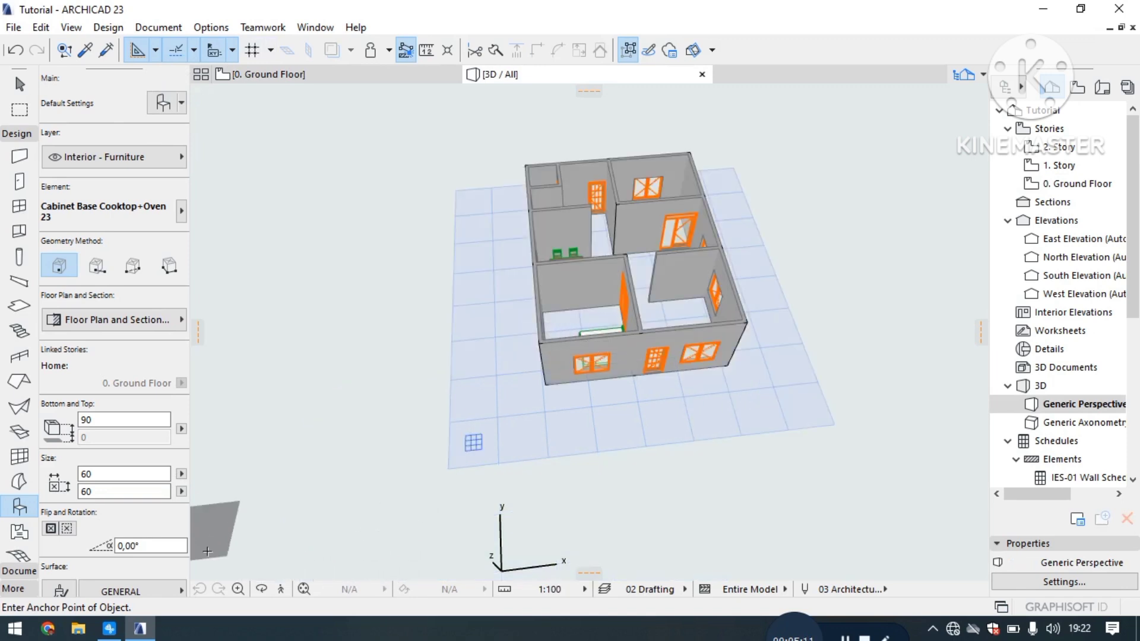
drag(410, 499, 470, 427)
scroll(686, 398, up, 10)
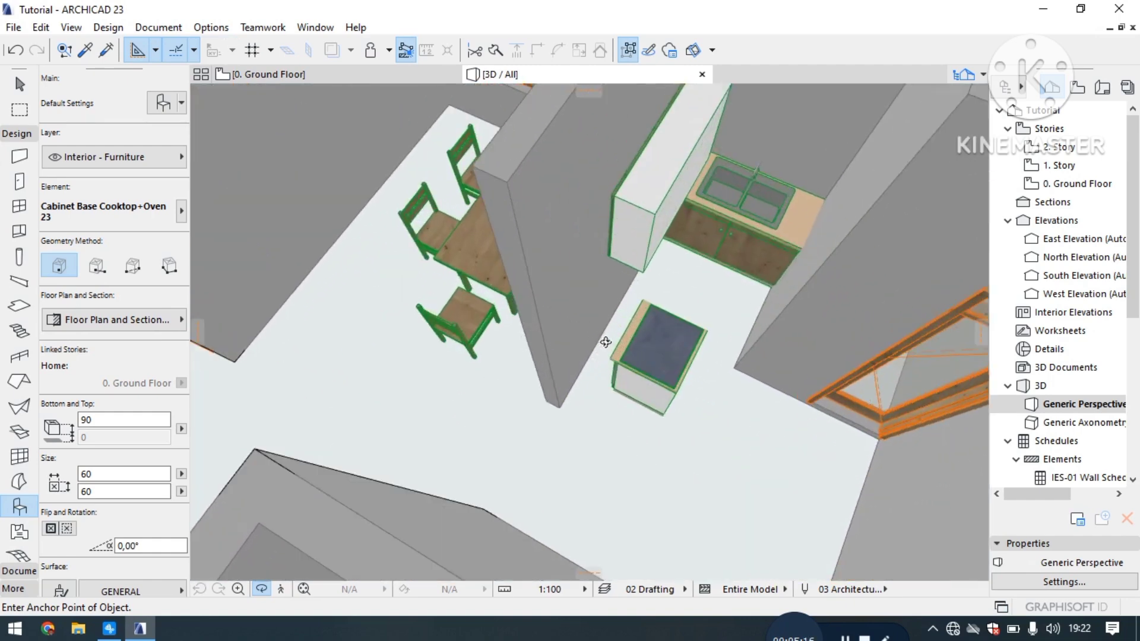
scroll(606, 342, up, 5)
scroll(588, 331, down, 8)
drag(540, 360, 615, 318)
key(F2)
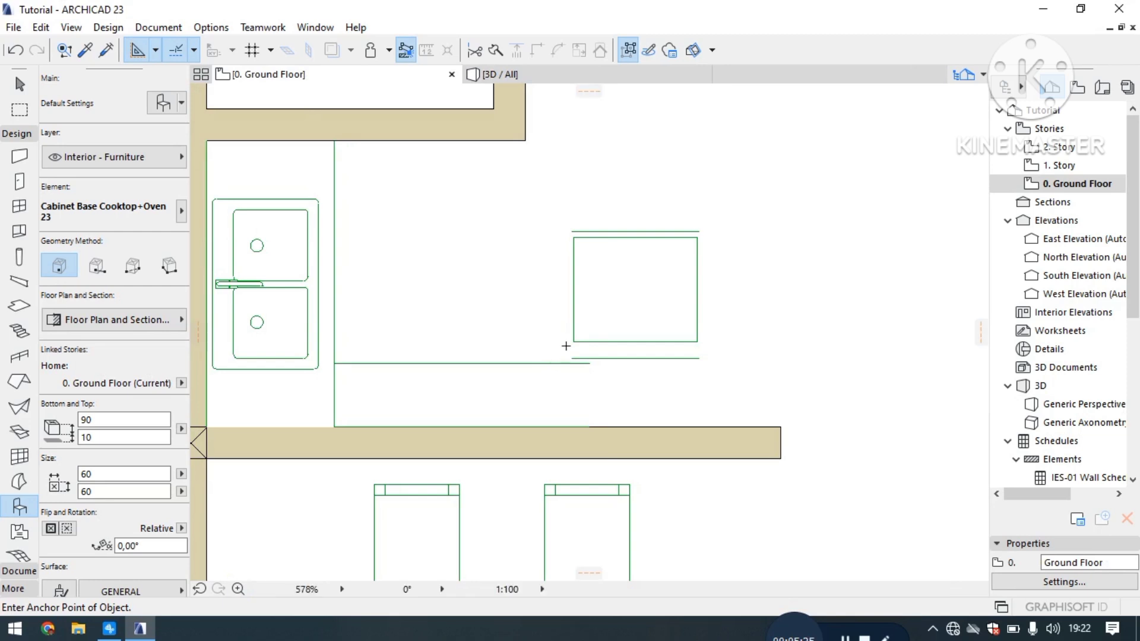
Step: Rotate the cooktop and oven cabinet 180° about the lower-right corner of its body
click(20, 83)
click(635, 305)
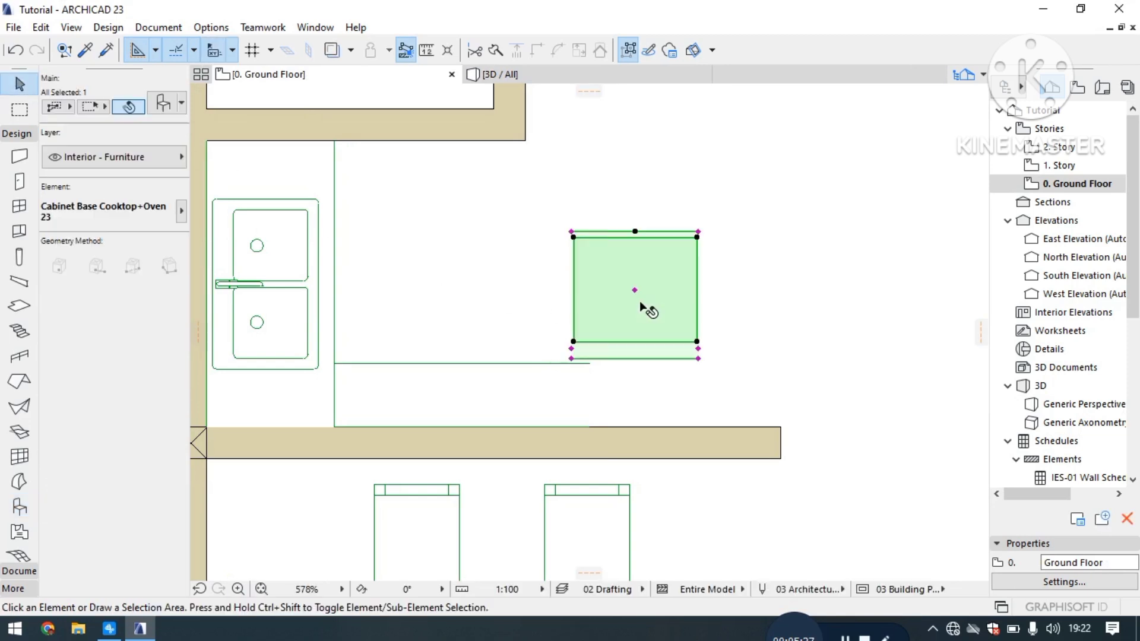
click(697, 342)
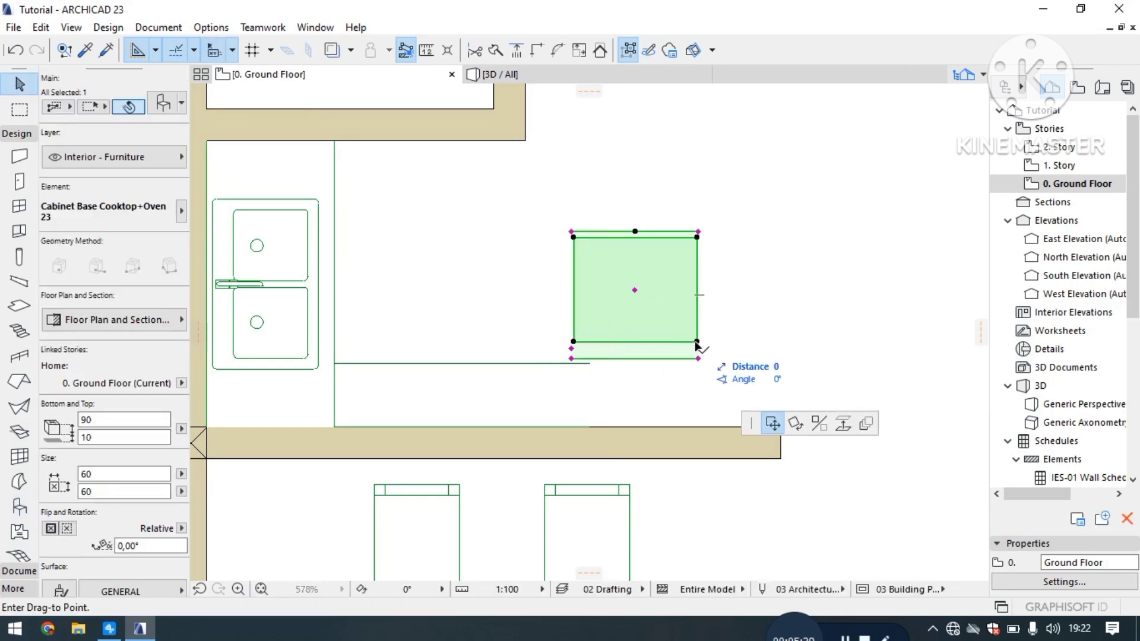
click(720, 531)
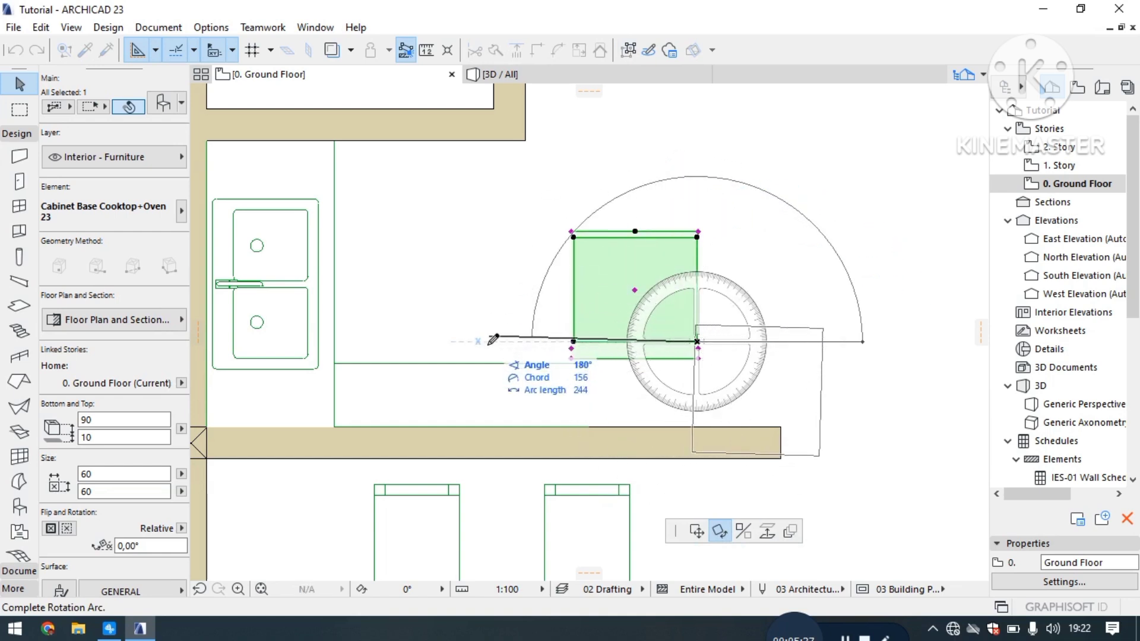
click(483, 341)
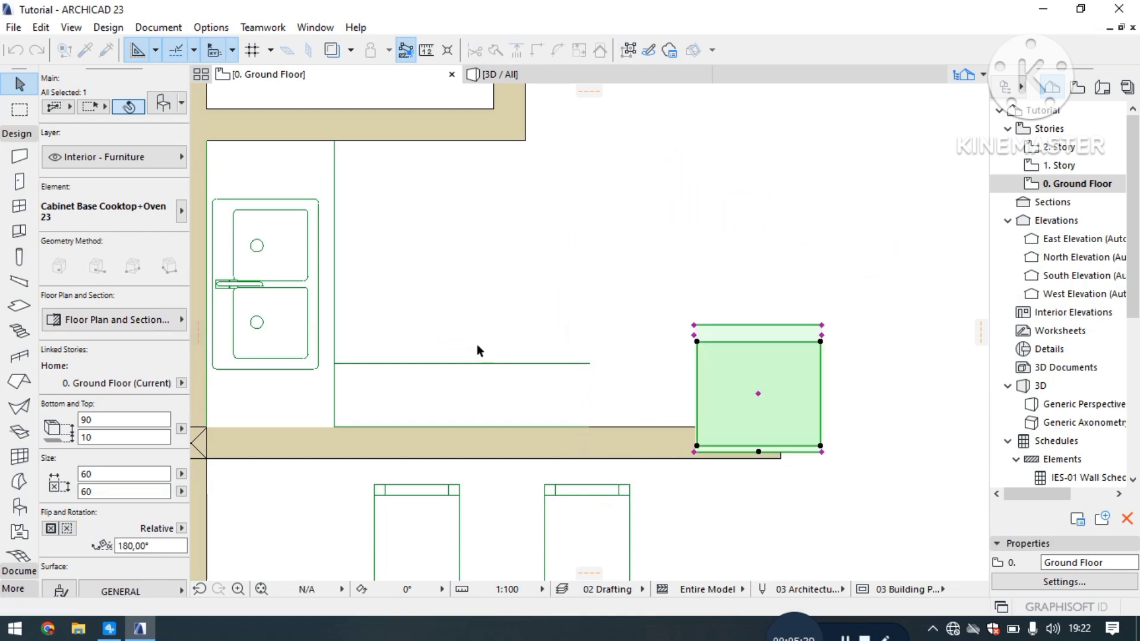
Step: Move the cooktop and oven cabinet by its back edge midpoint onto the kitchen face of the dining area wall
scroll(721, 451, up, 3)
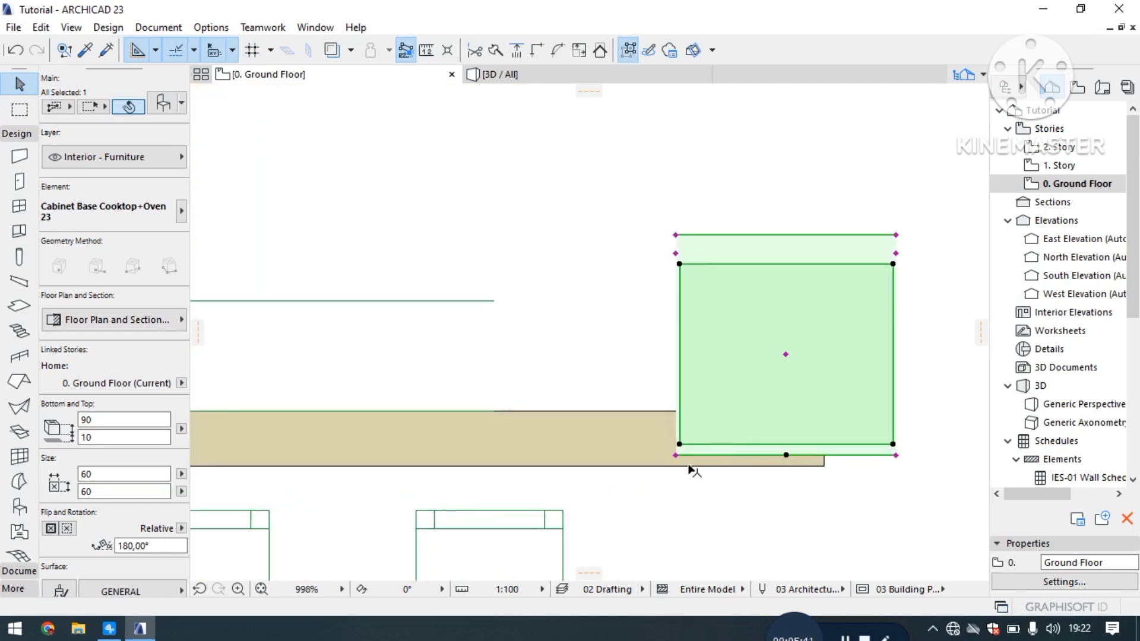
click(786, 456)
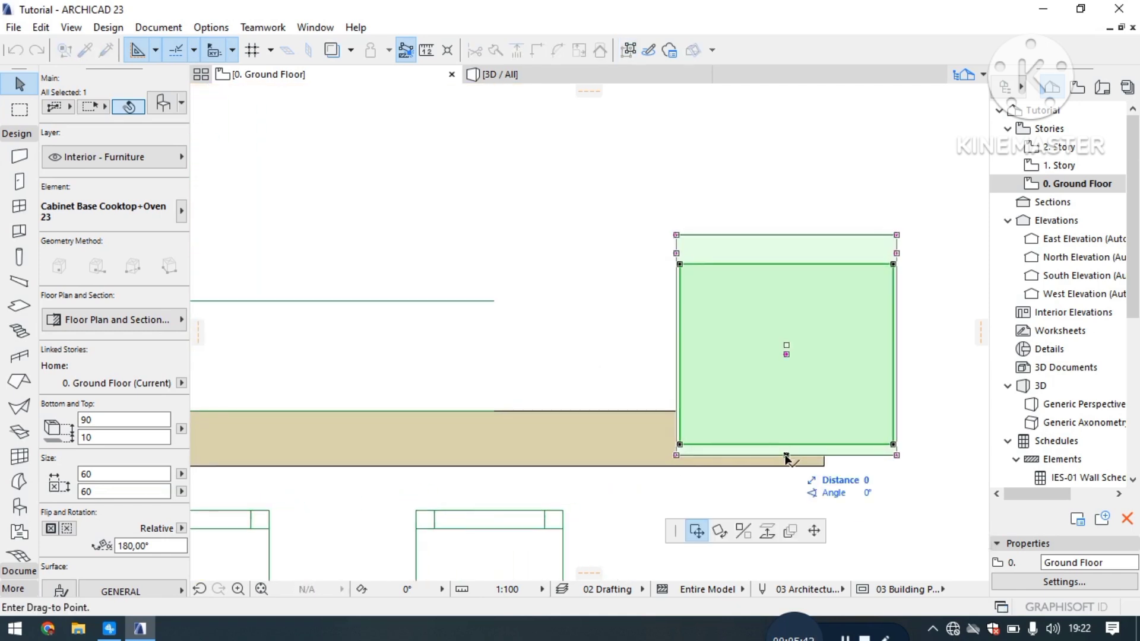
click(607, 411)
Step: Shift the cooktop cabinet along the wall so its lower-left corner meets the wall cabinet's lower-right corner, and deselect it
scroll(489, 308, up, 10)
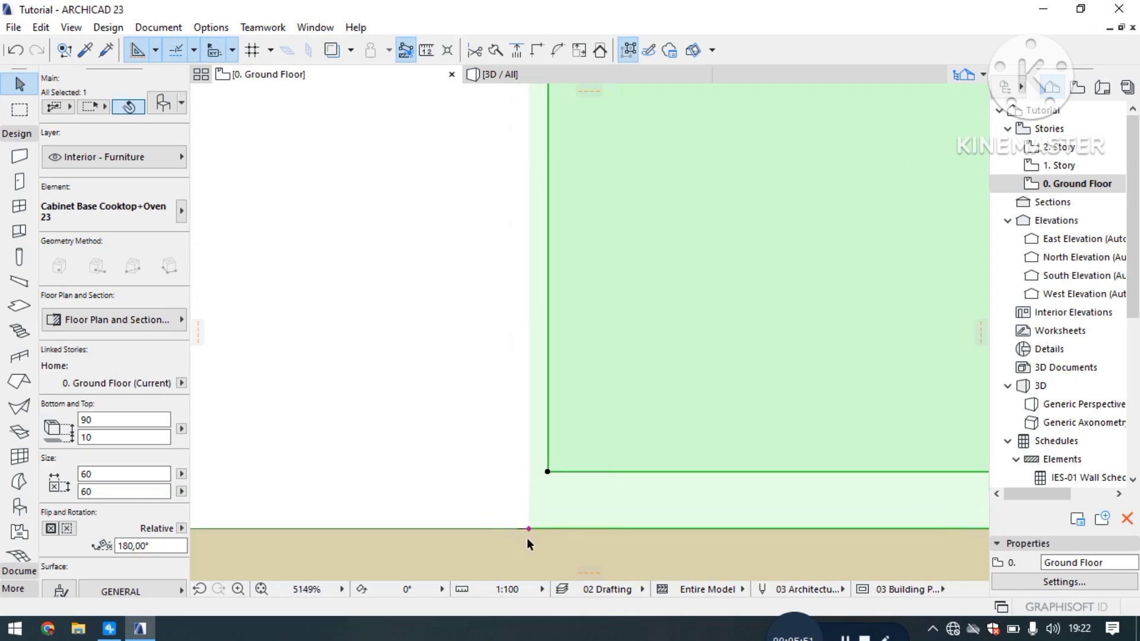
scroll(525, 536, up, 6)
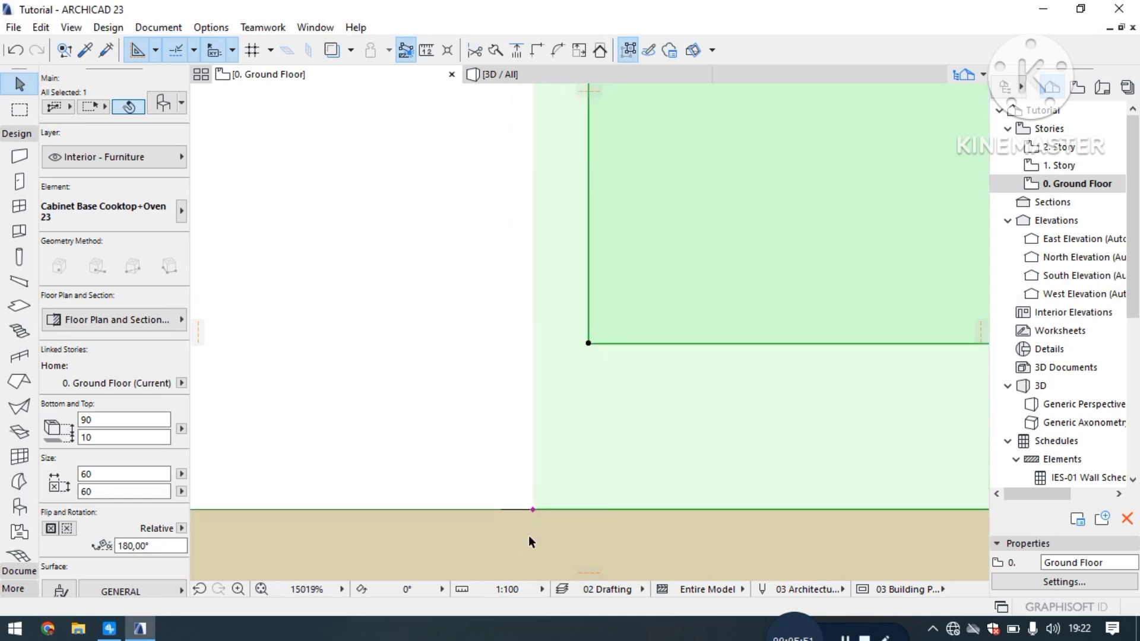
click(534, 504)
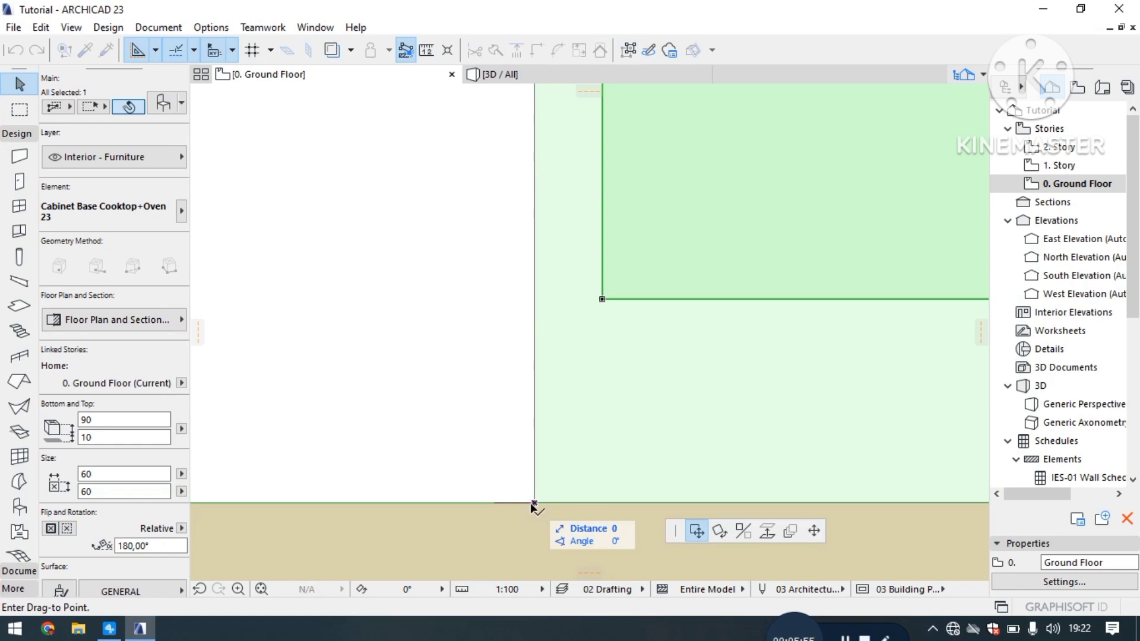
click(497, 504)
scroll(483, 463, down, 5)
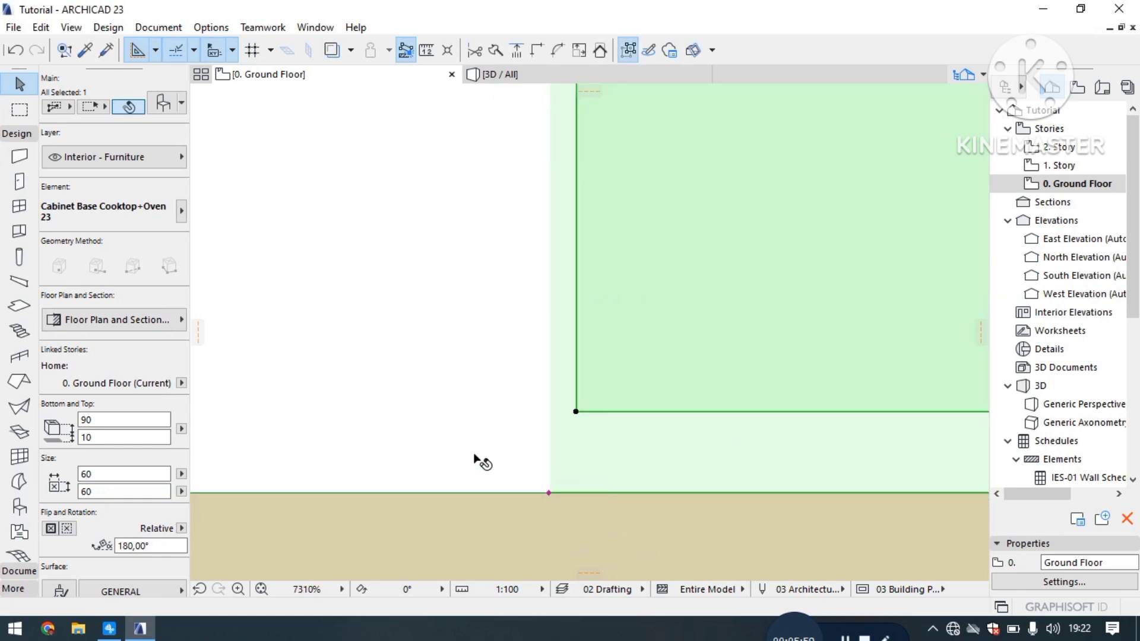
scroll(434, 418, down, 3)
scroll(653, 422, down, 5)
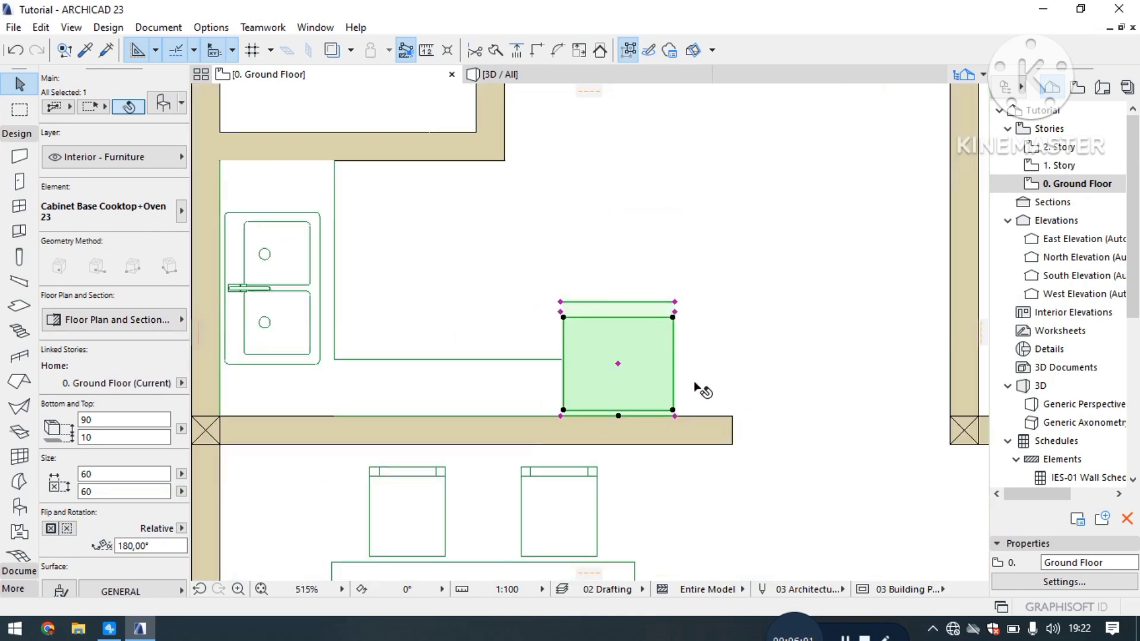
click(342, 302)
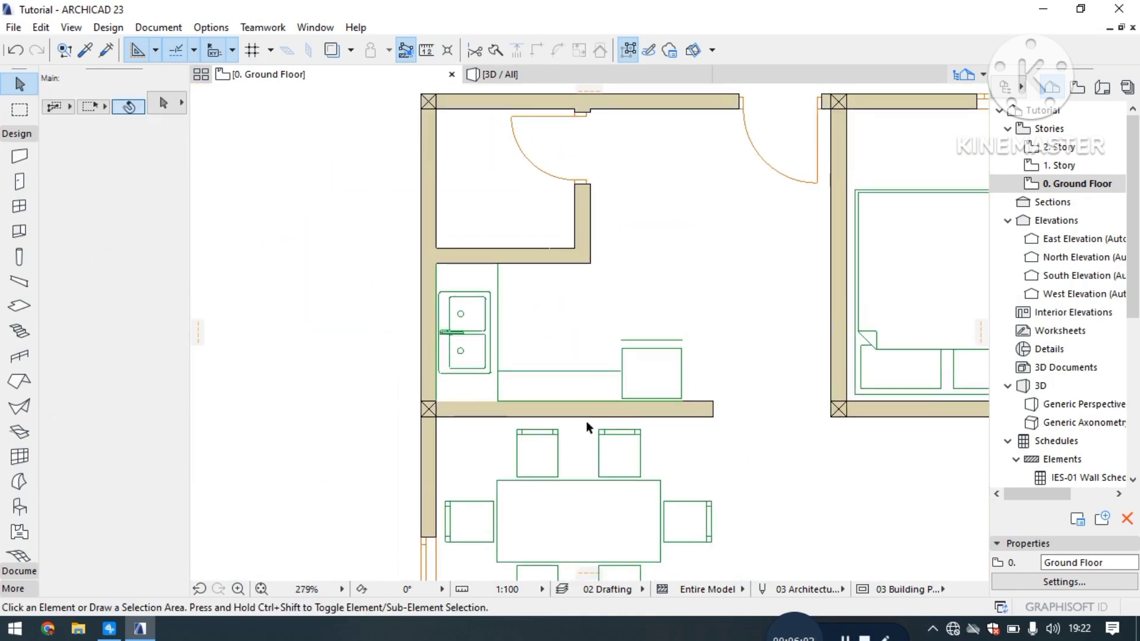
Step: Move the cooktop cabinet toward the sink along the wall until its lower-right corner meets the wall cabinet's end, and deselect it
scroll(454, 331, down, 1)
scroll(453, 356, up, 1)
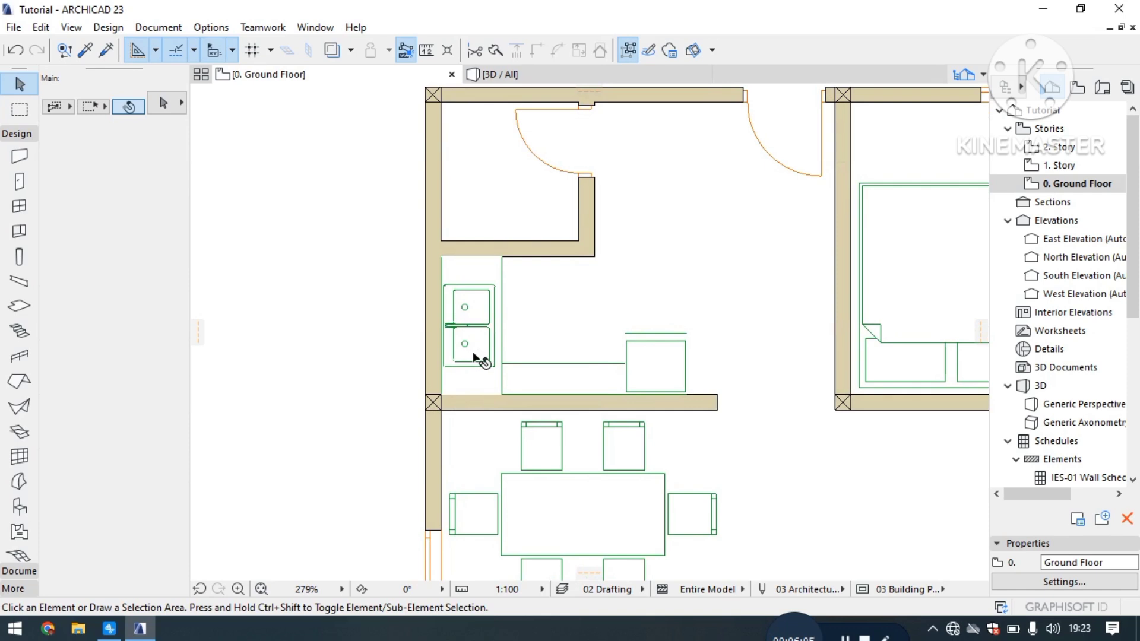
scroll(477, 349, up, 2)
scroll(477, 349, down, 1)
middle_drag(519, 346, 523, 361)
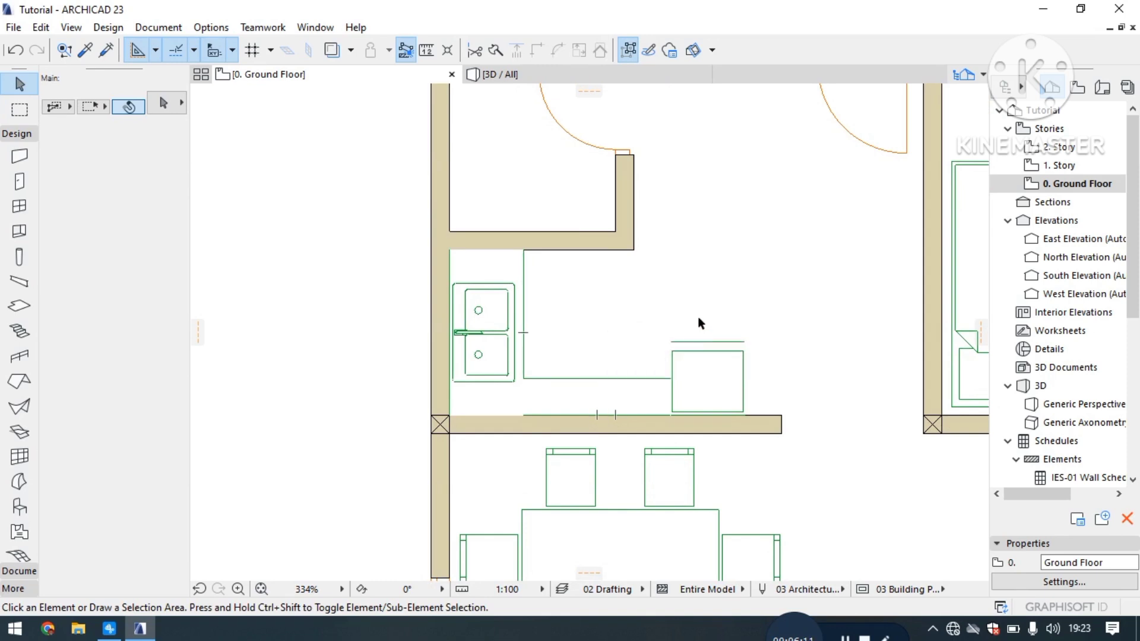
scroll(699, 324, up, 1)
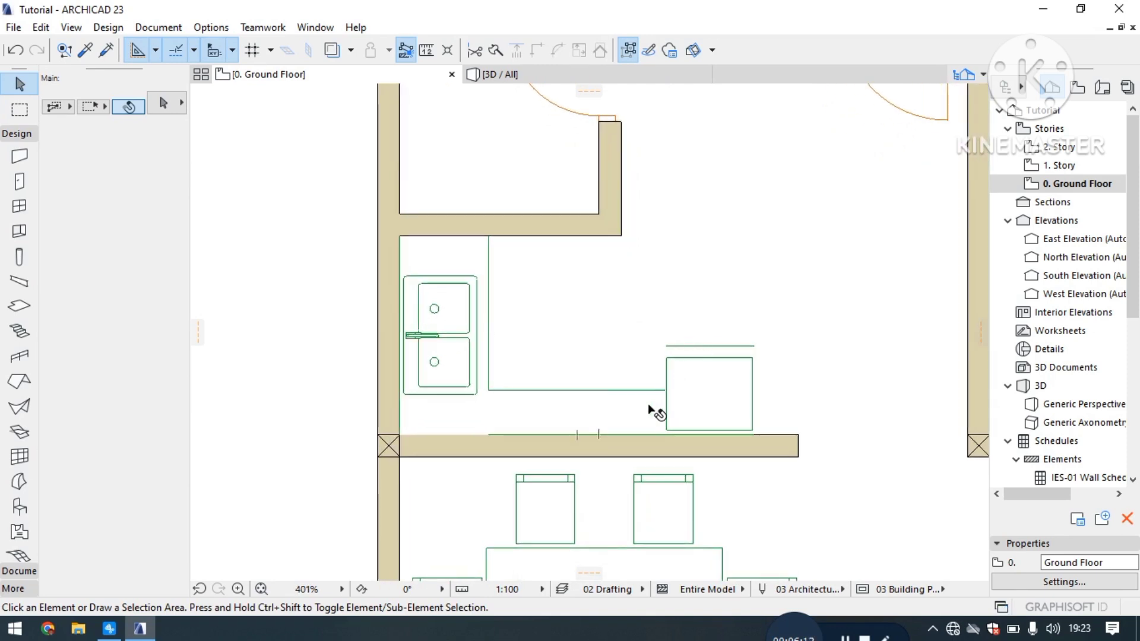
scroll(653, 408, up, 1)
scroll(652, 410, up, 1)
click(694, 371)
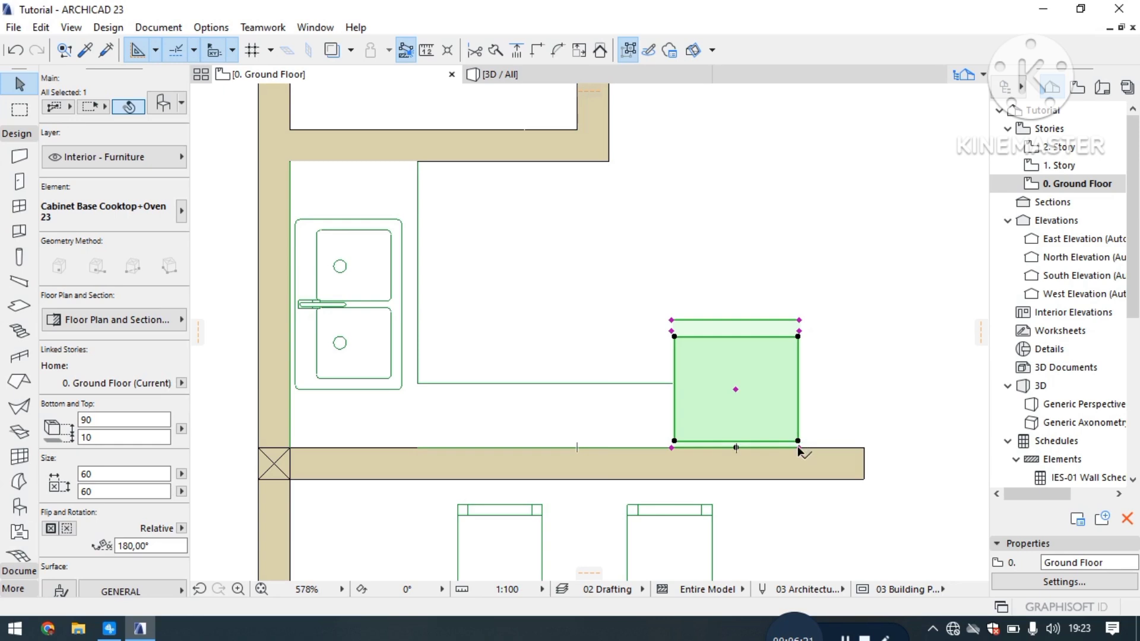
click(764, 447)
click(671, 448)
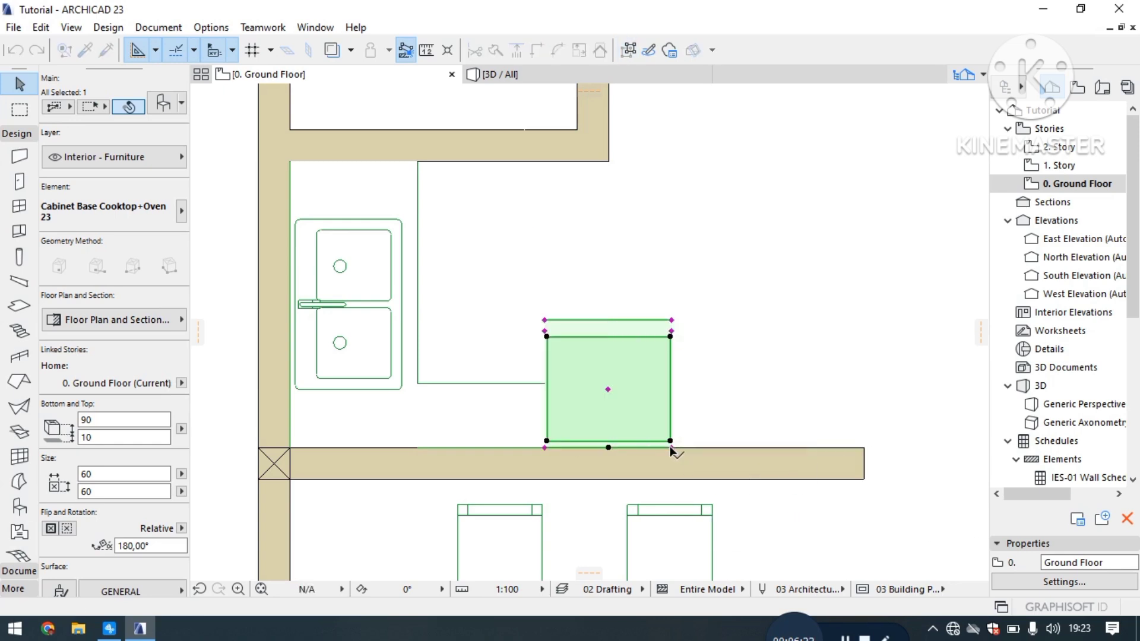
click(747, 354)
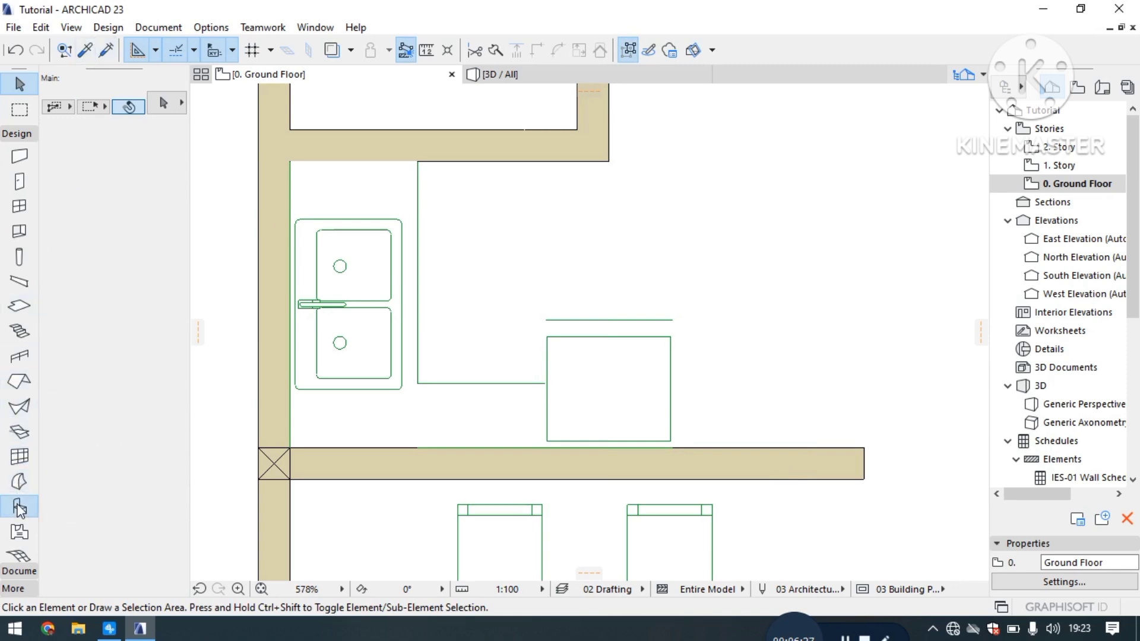
Step: Choose Cabinet Base MultiDrawer 23 from the kitchen cabinet library and place it in the open space right of the cooktop cabinet
click(19, 506)
click(165, 110)
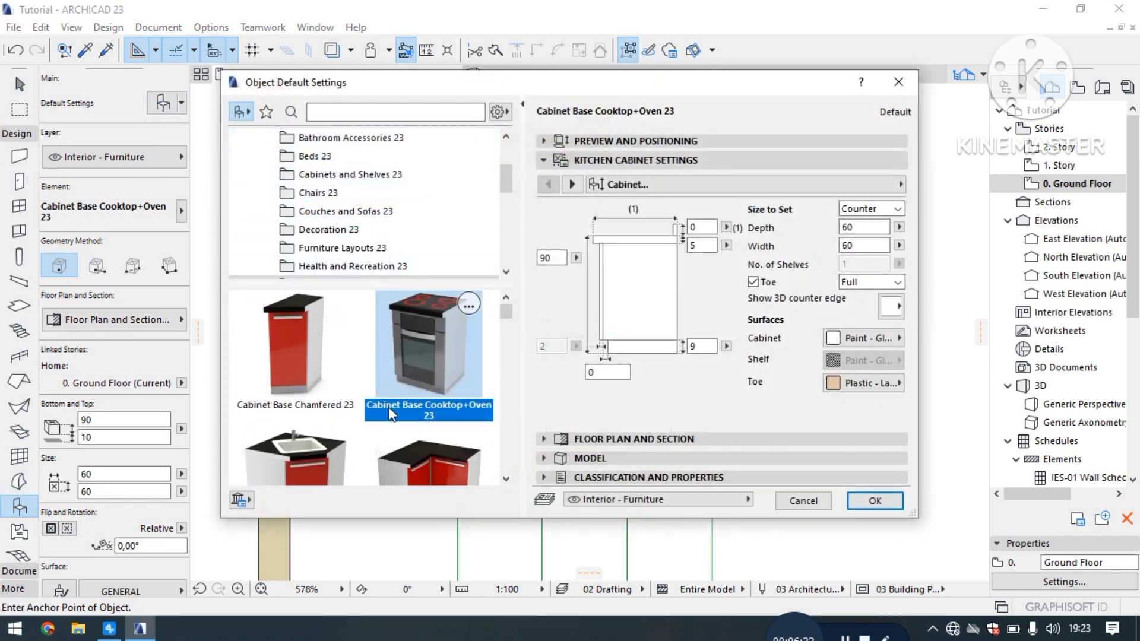
scroll(389, 451, down, 4)
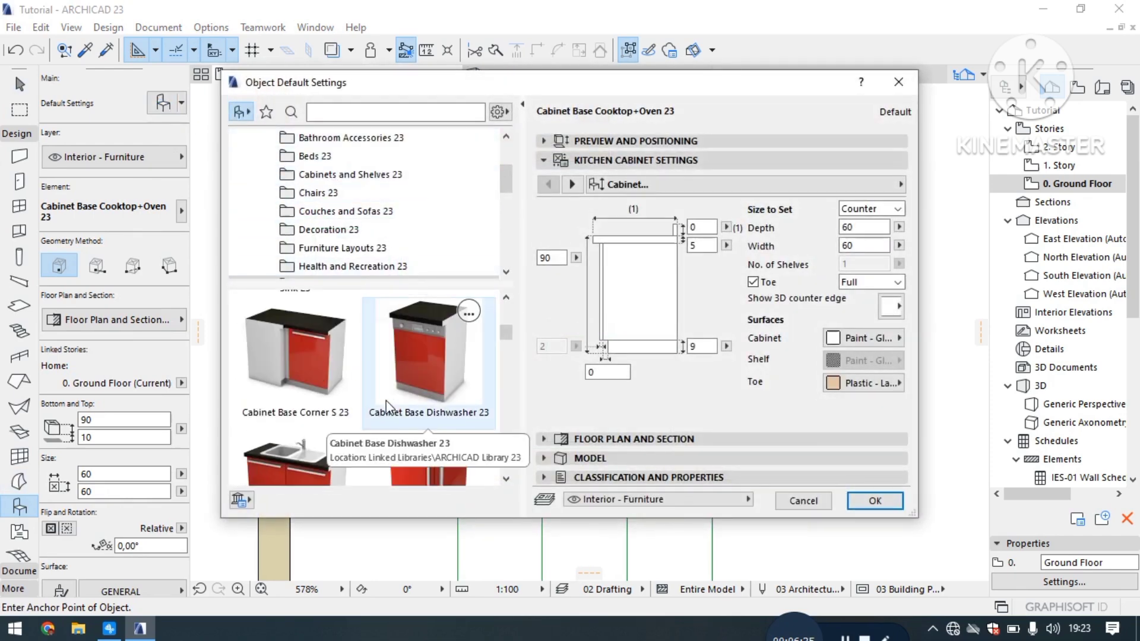
scroll(389, 410, down, 6)
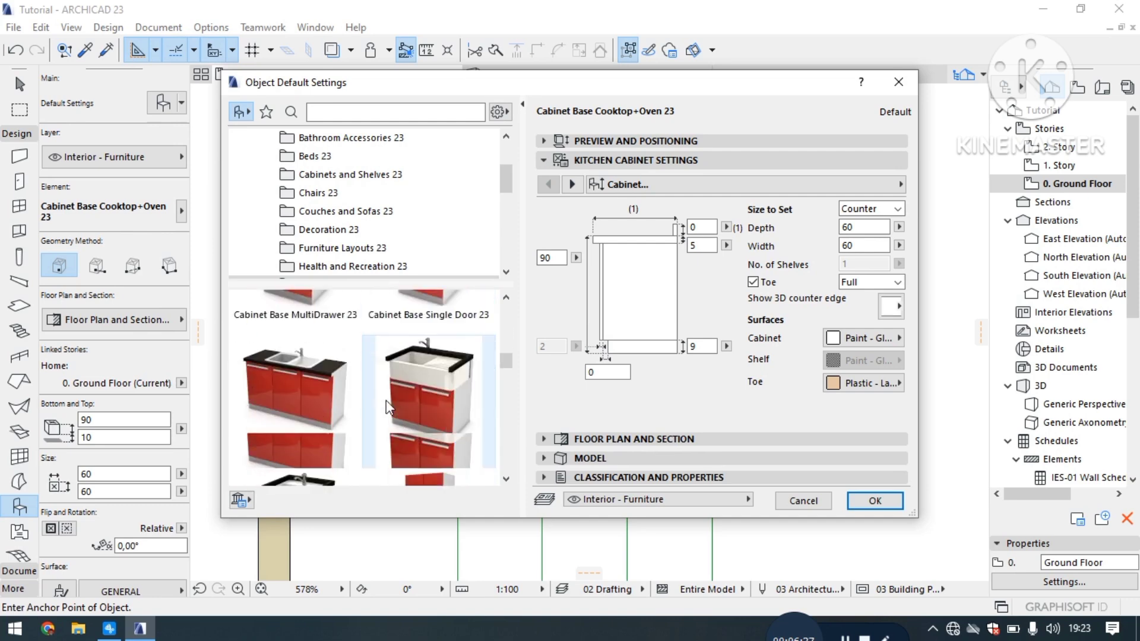
scroll(389, 410, up, 2)
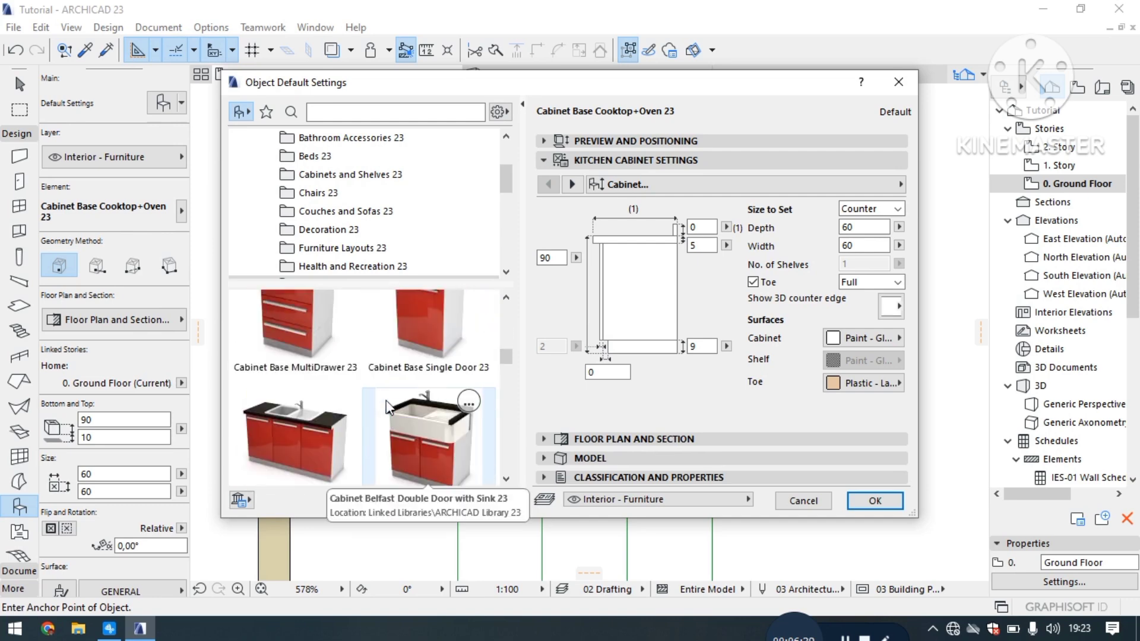
scroll(389, 409, up, 1)
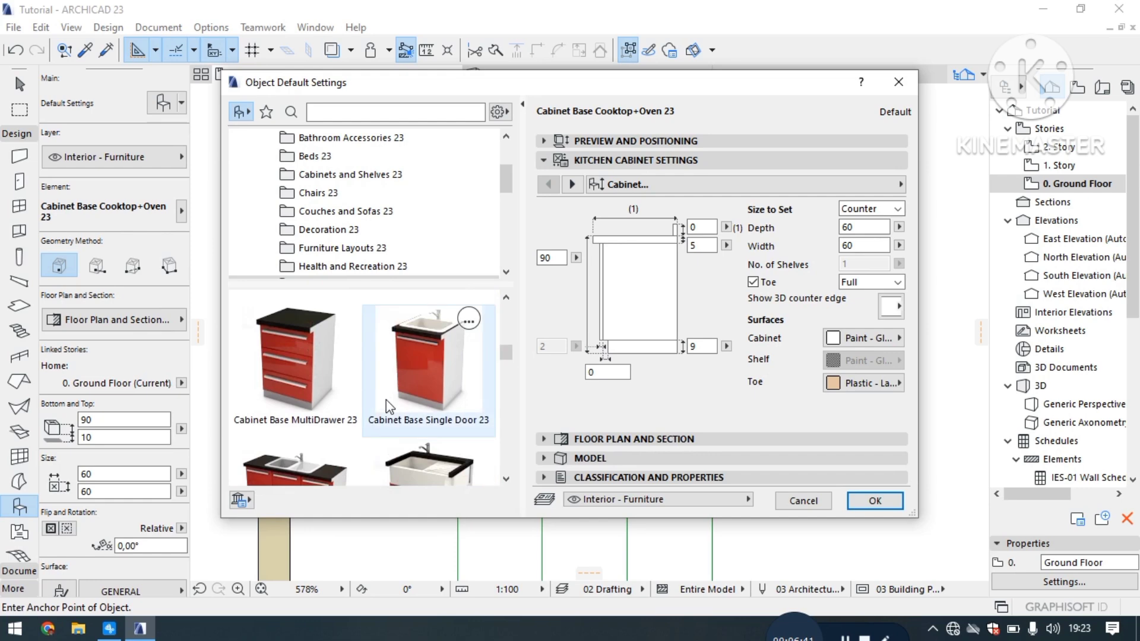
scroll(389, 408, down, 1)
scroll(389, 409, down, 3)
scroll(390, 407, up, 1)
scroll(390, 407, up, 3)
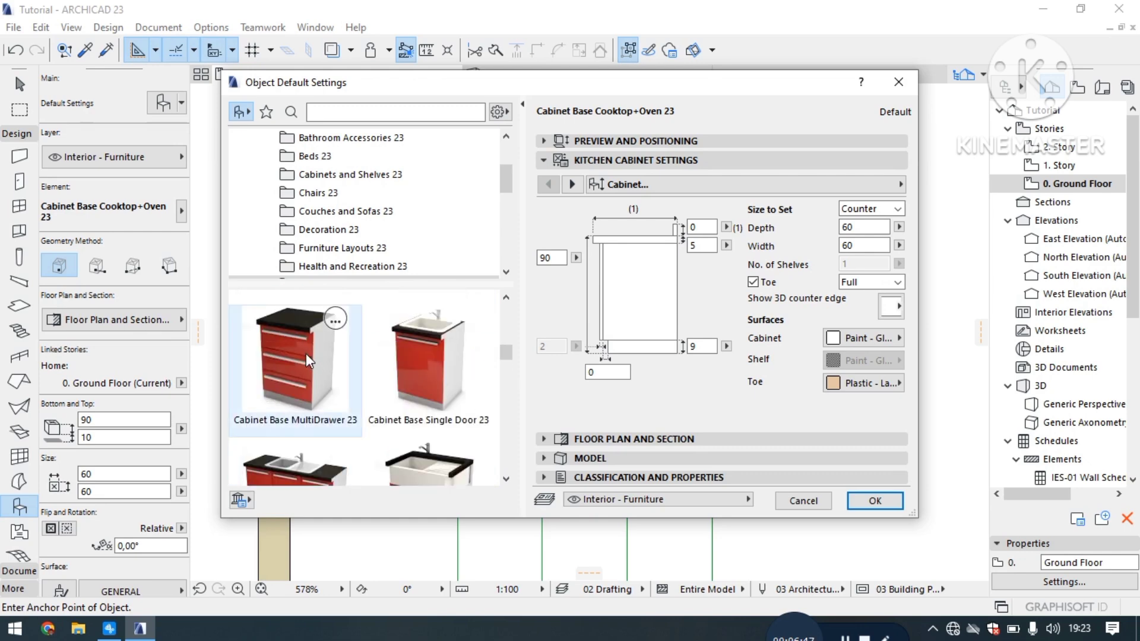
click(312, 363)
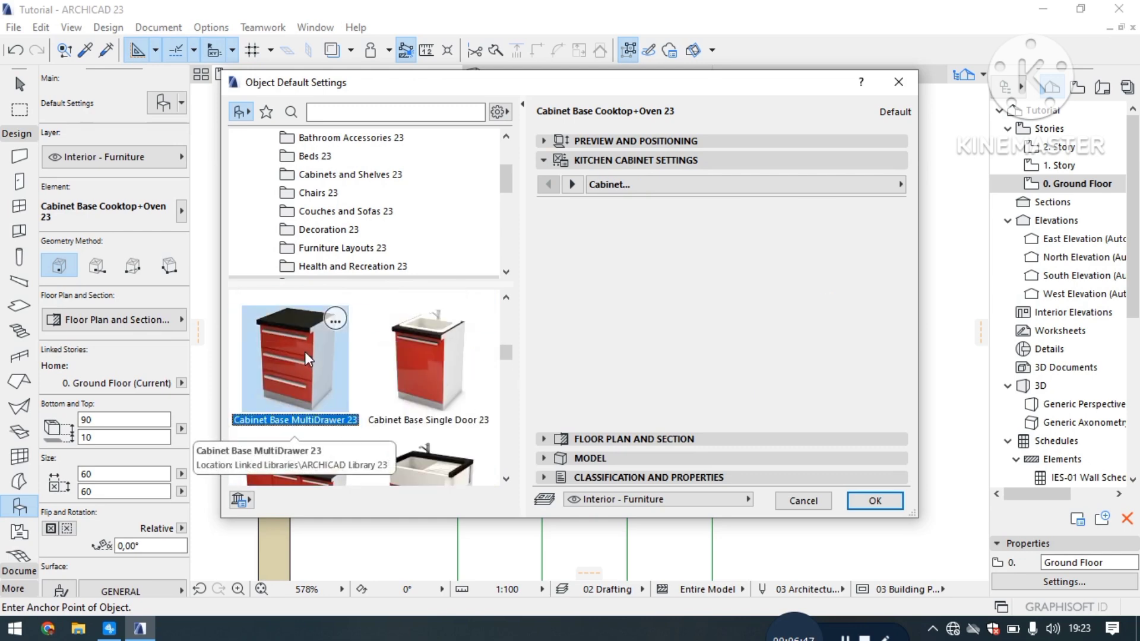
click(875, 502)
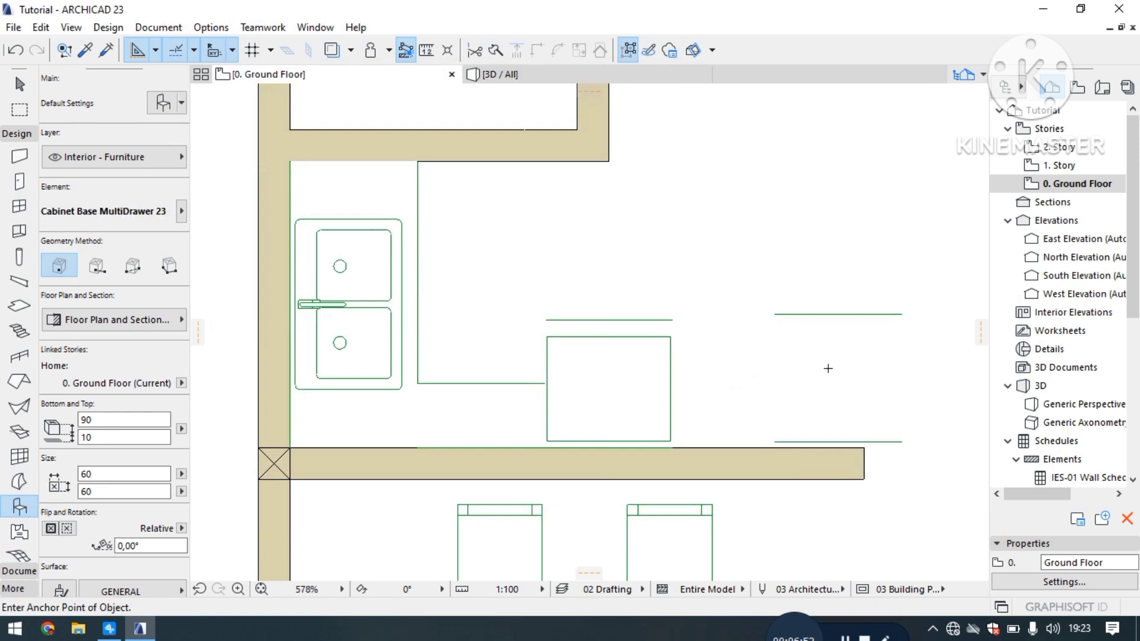
Step: Rotate the multi-drawer base cabinet 180° about the midpoint of its upper edge
click(20, 84)
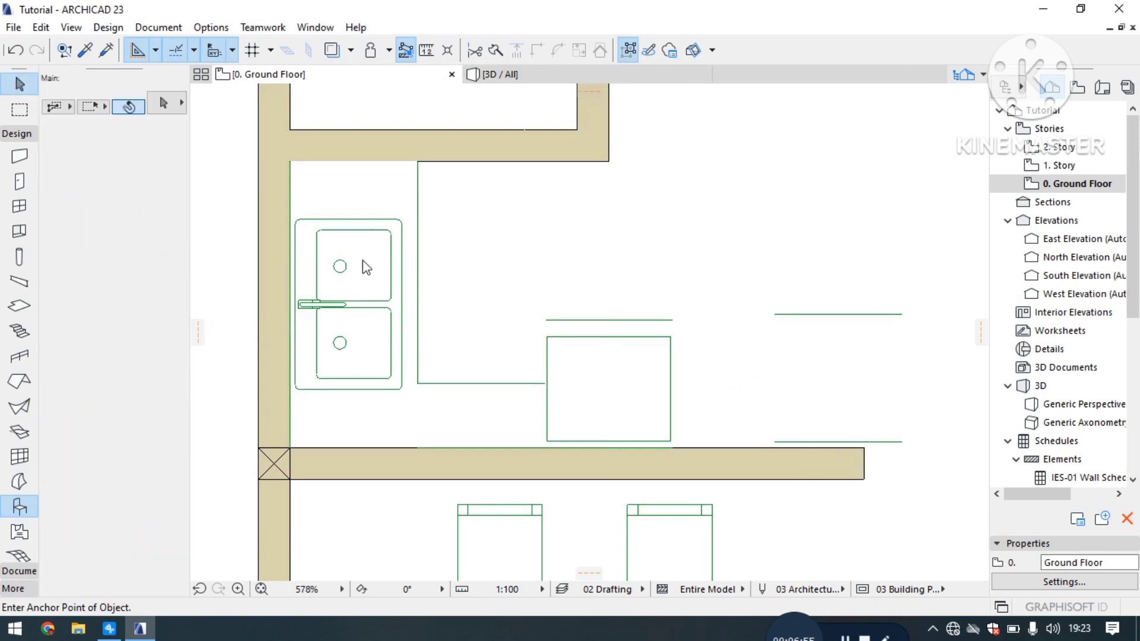
click(887, 449)
scroll(855, 416, up, 2)
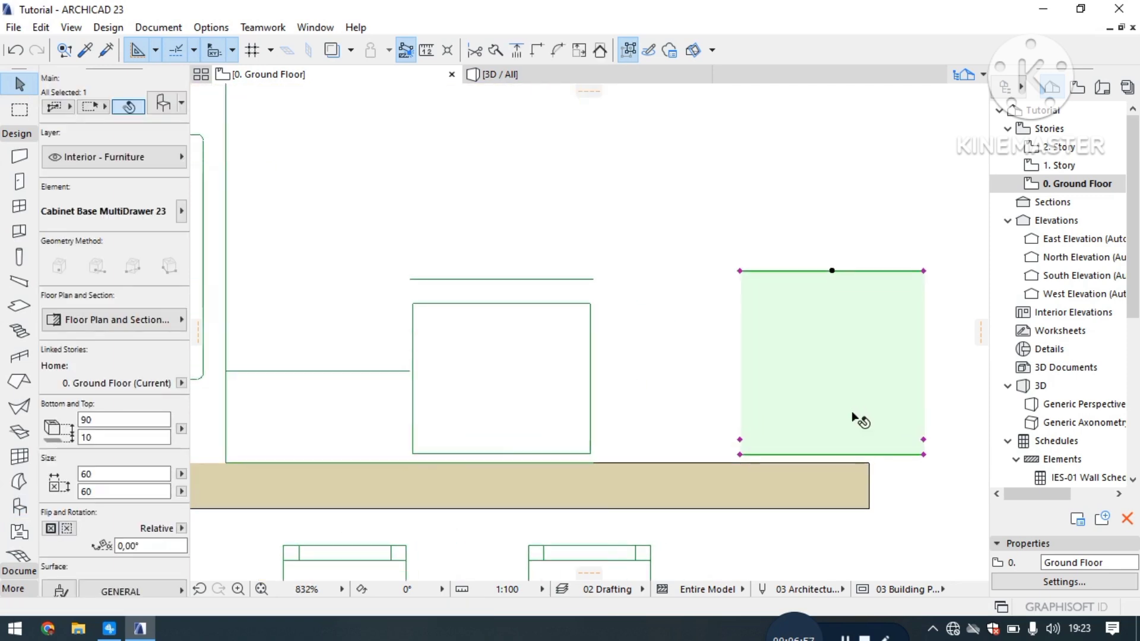
click(832, 270)
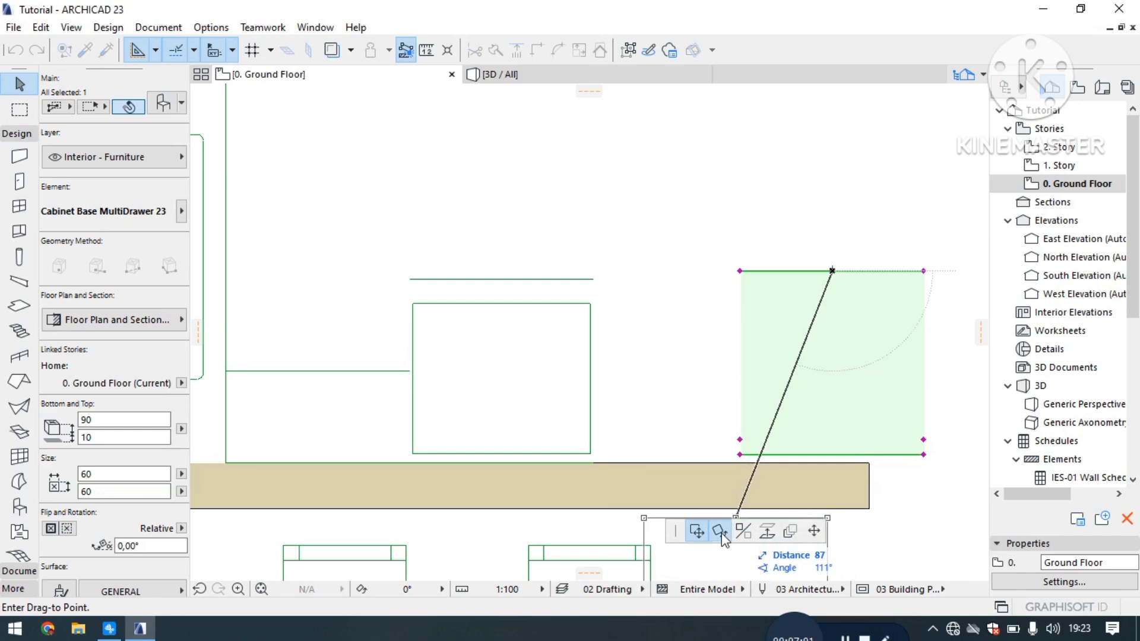
click(720, 532)
click(832, 271)
click(698, 271)
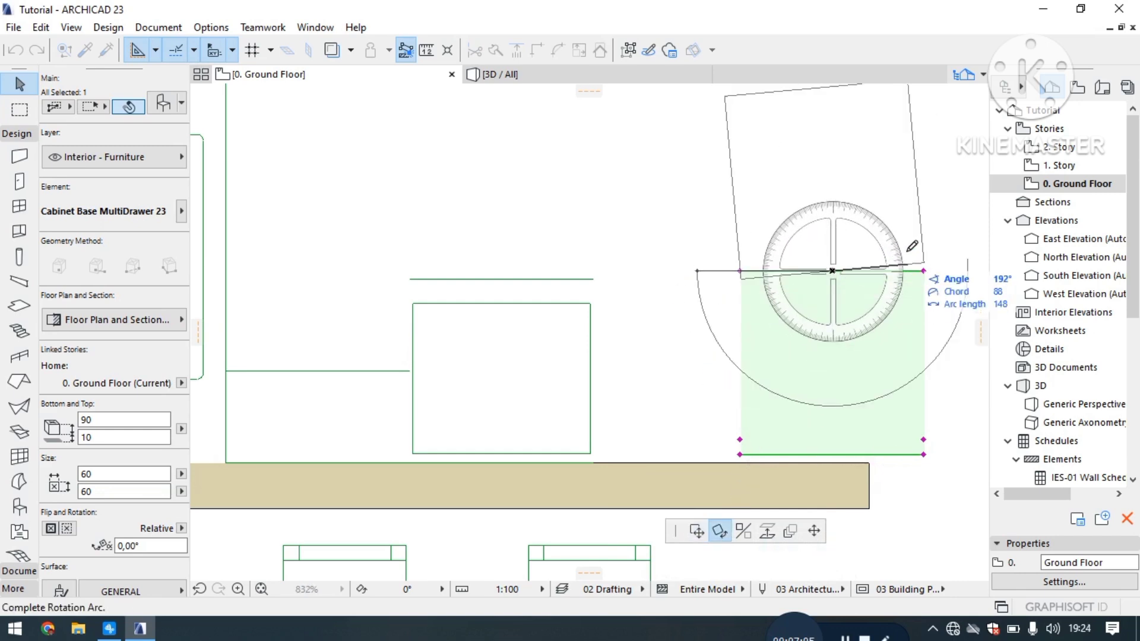
click(926, 269)
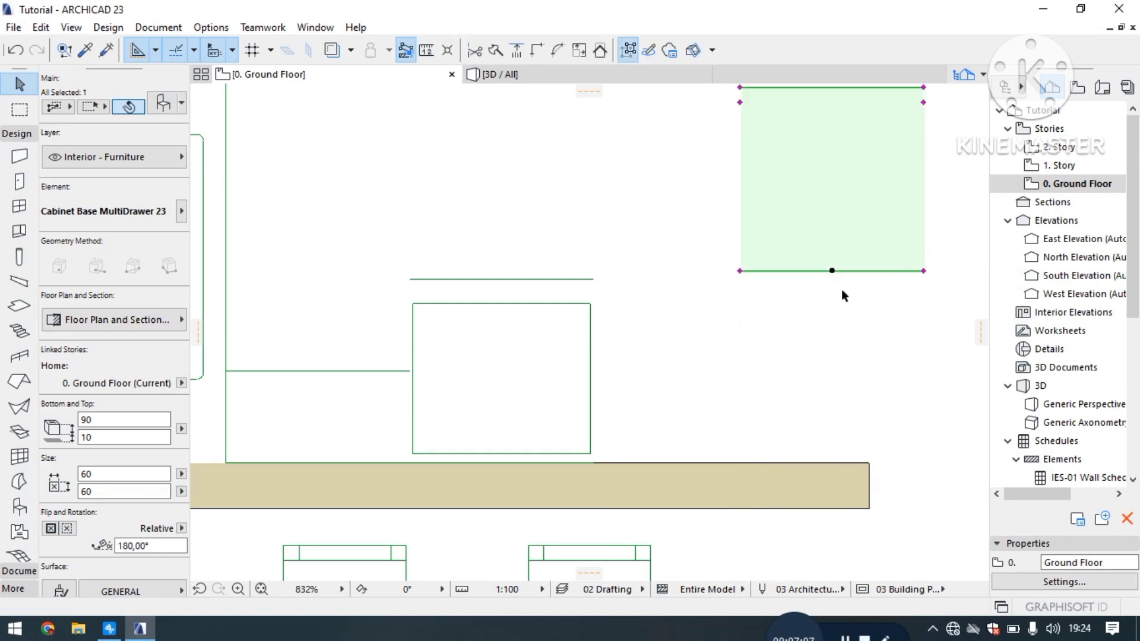
Step: Move the multi-drawer base cabinet against the wall just right of the cooktop cabinet, its back edge's midpoint on the wall face, and deselect it
click(832, 271)
click(696, 352)
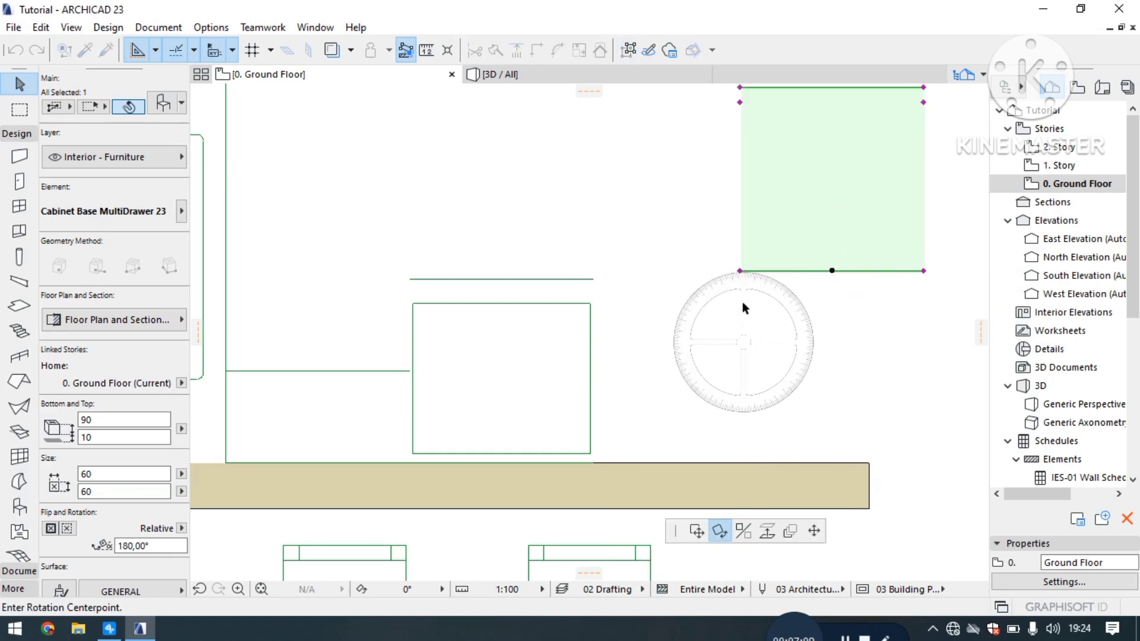
click(697, 531)
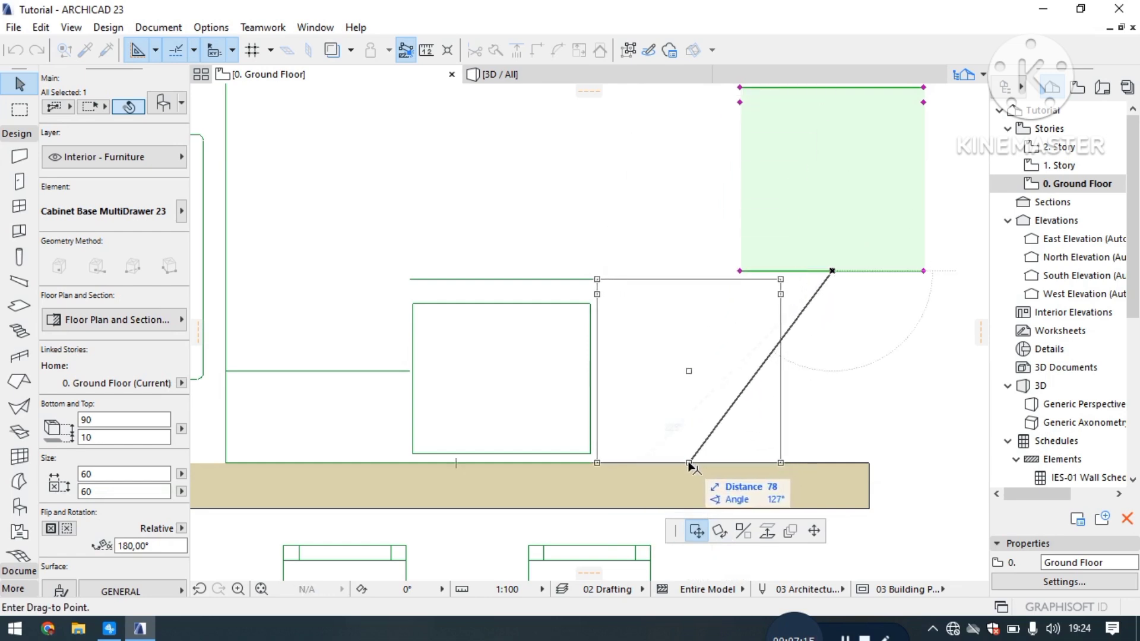
click(689, 464)
key(Delete)
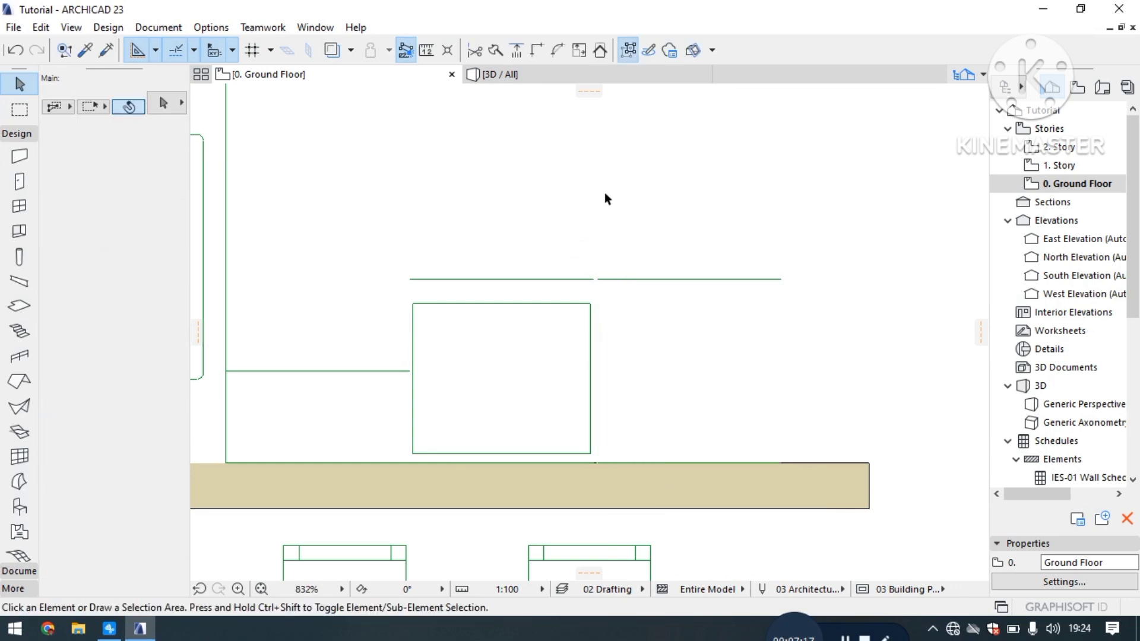
Step: Close the gap between the cabinets by moving the multi-drawer cabinet's upper-left corner onto the cooktop cabinet's upper-right corner, and deselect it
scroll(590, 273, up, 3)
scroll(594, 279, up, 3)
key(ctrl+z)
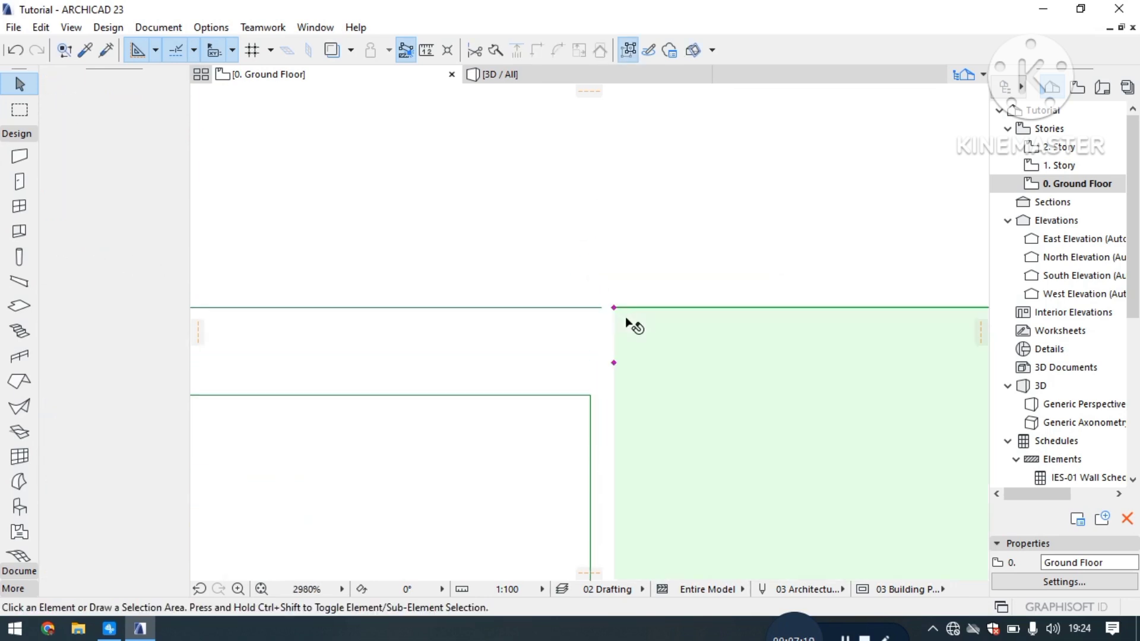
scroll(604, 288, up, 3)
scroll(611, 300, up, 1)
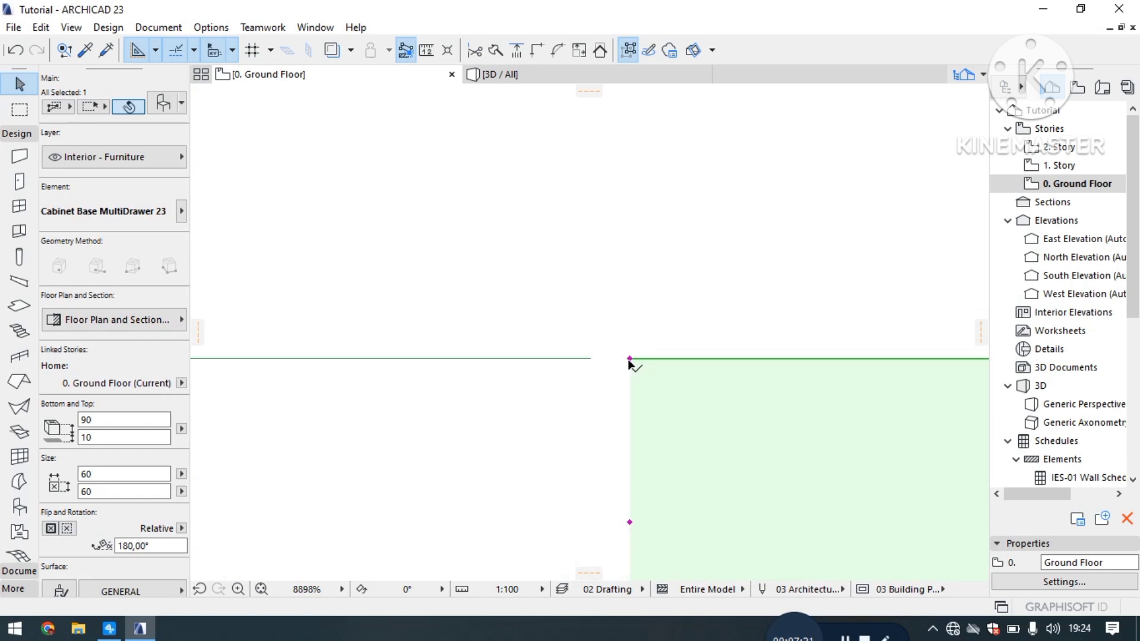
click(630, 359)
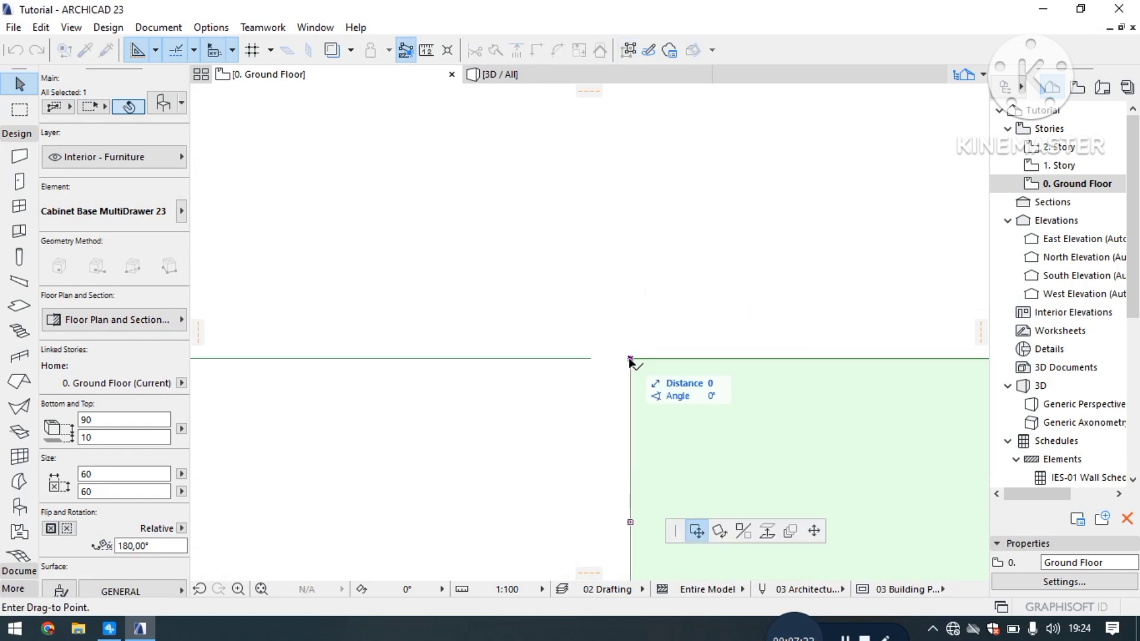
click(592, 360)
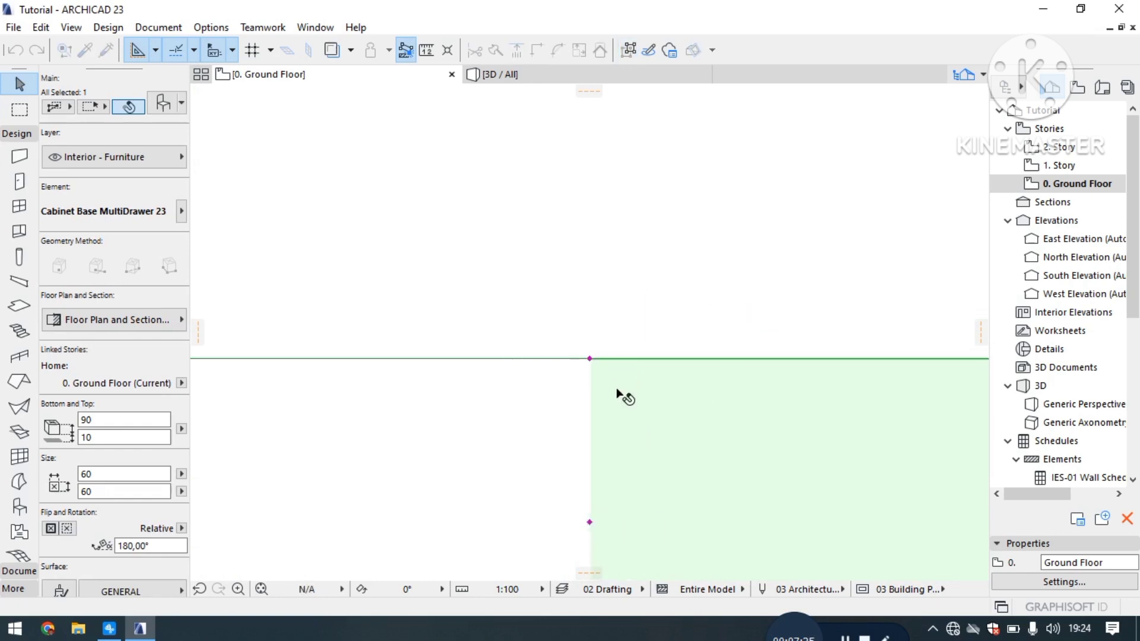
scroll(570, 283, down, 10)
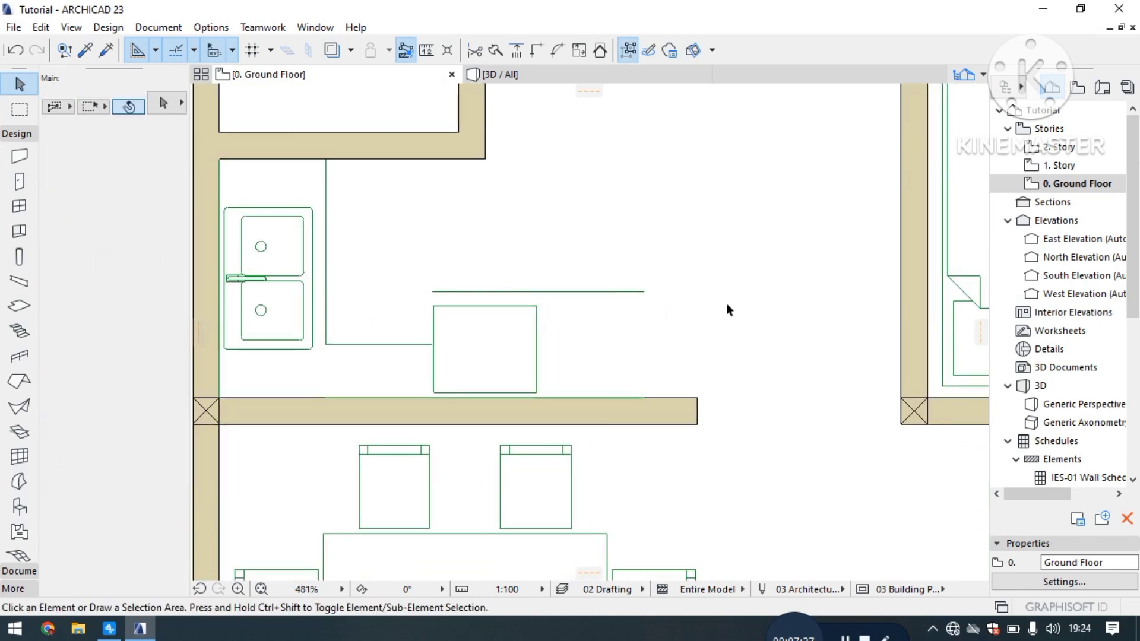
click(727, 310)
Step: Try to stretch the cooktop cabinet's front overhang from its left side node down toward the wall
scroll(667, 300, down, 5)
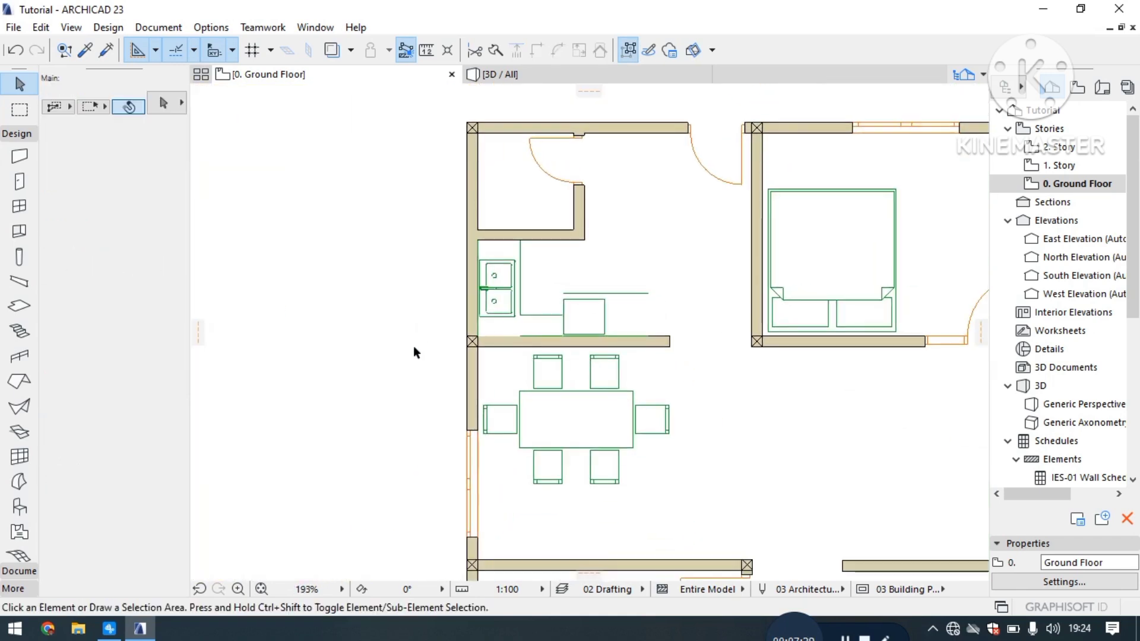
scroll(580, 310, up, 7)
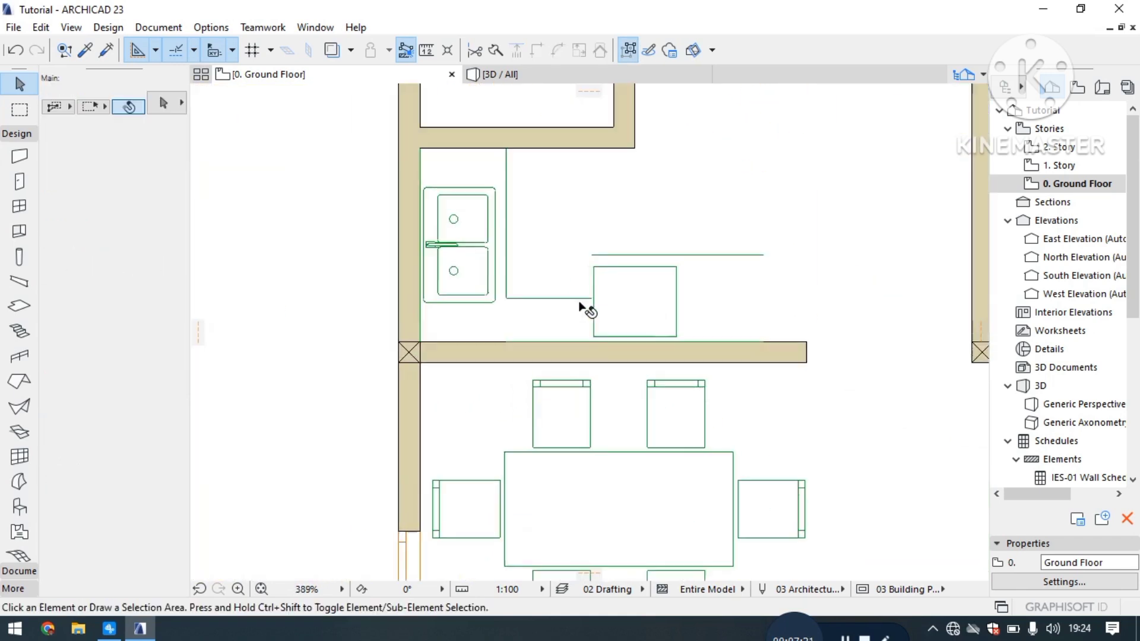
scroll(384, 275, down, 3)
scroll(594, 259, up, 2)
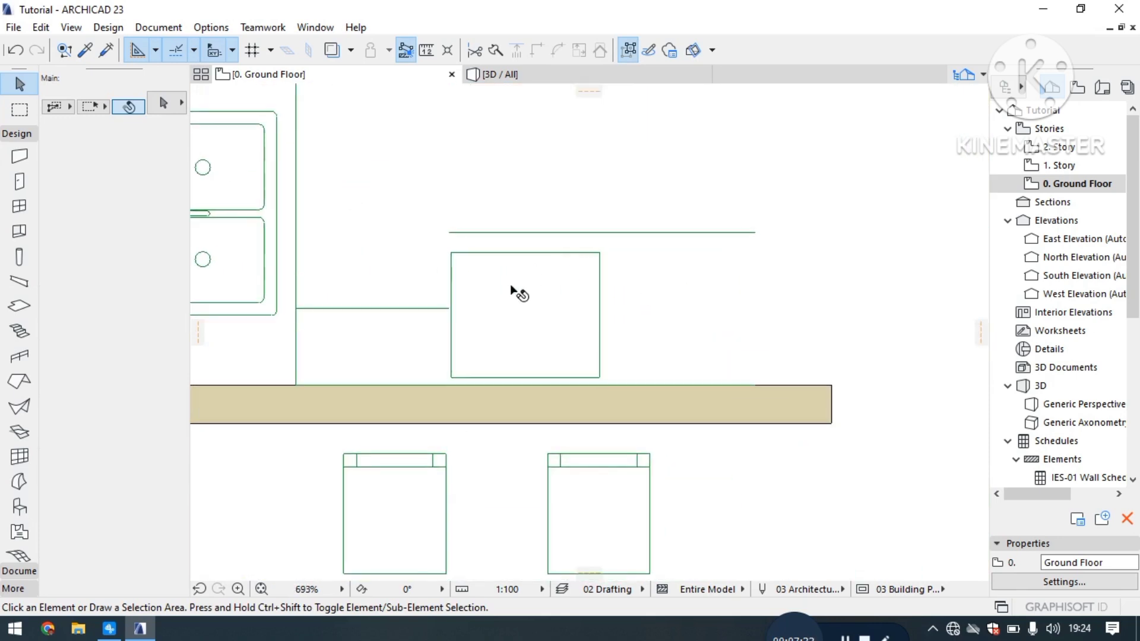
click(517, 293)
scroll(451, 233, up, 3)
scroll(450, 232, up, 1)
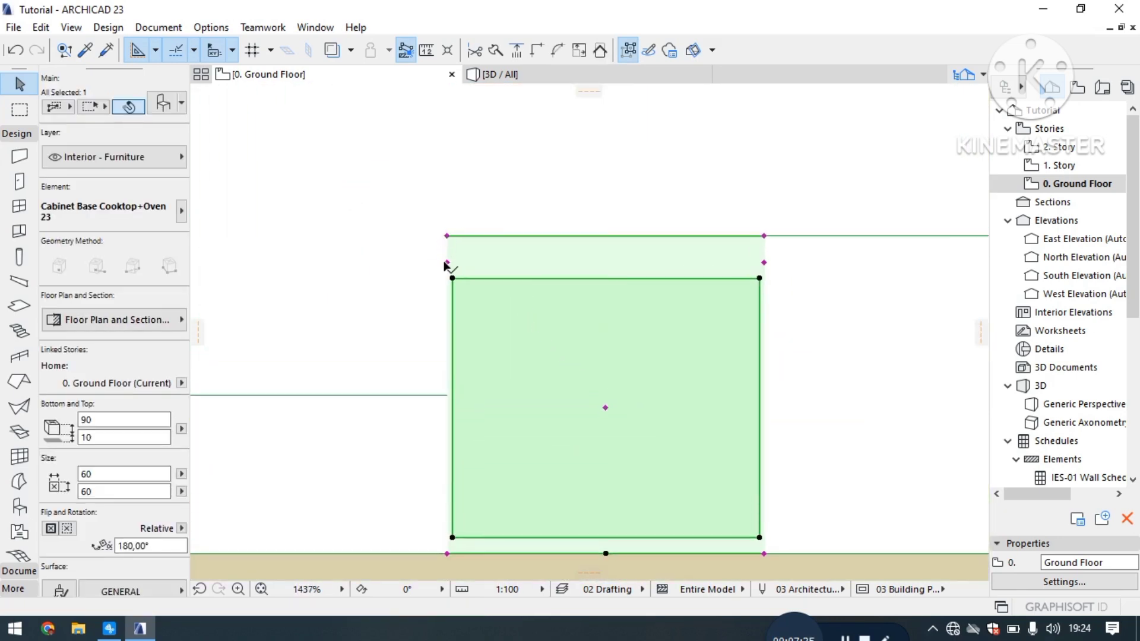
click(447, 263)
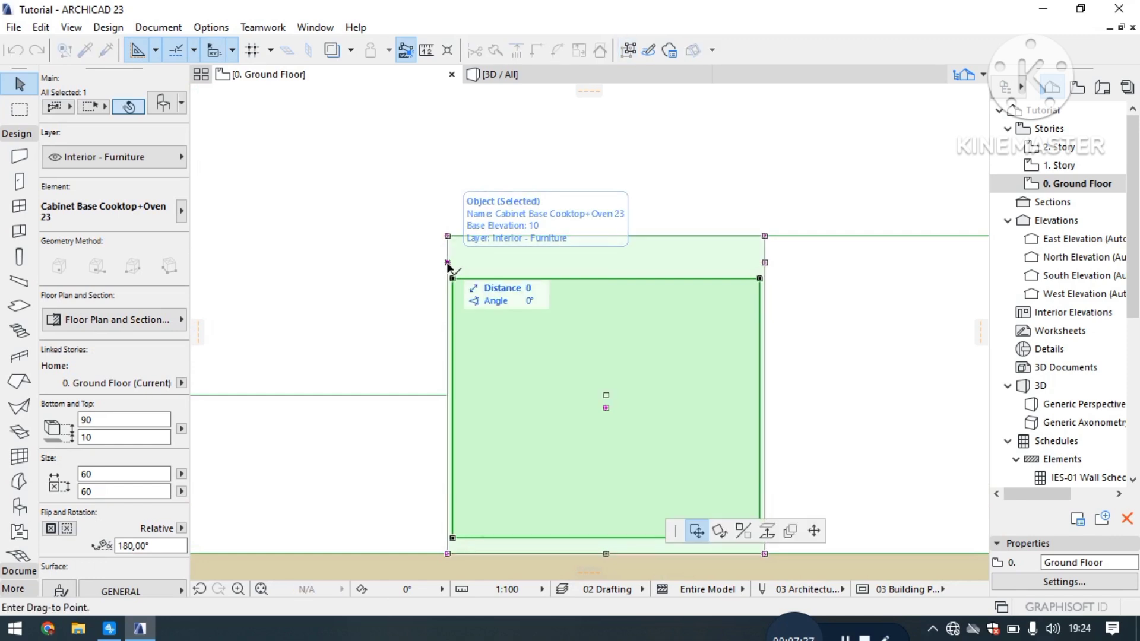
click(814, 531)
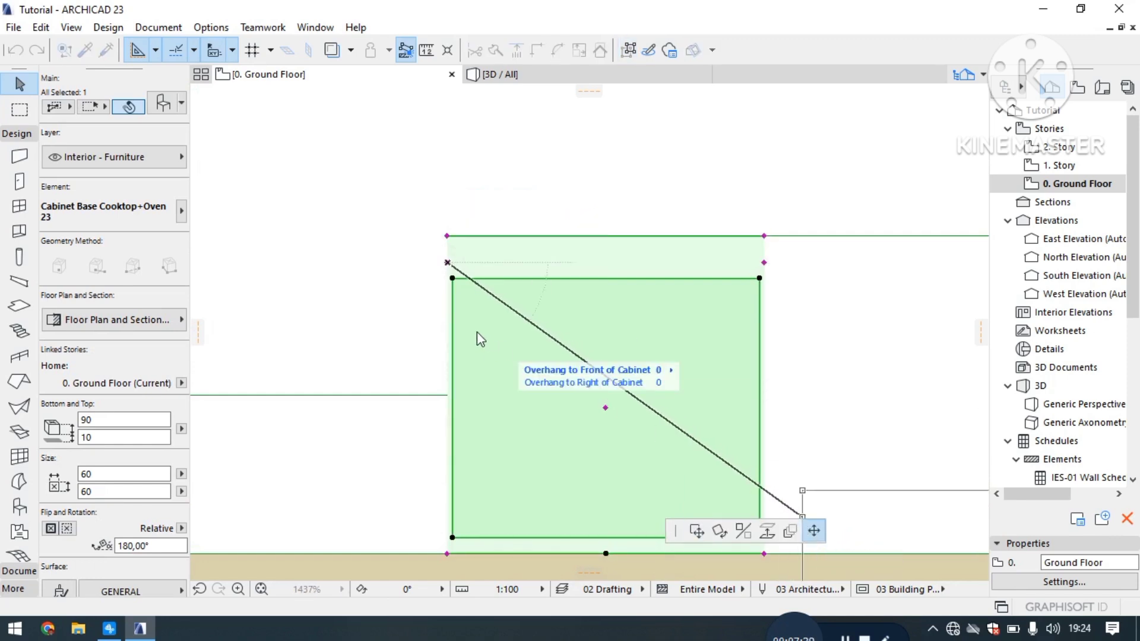
click(449, 367)
scroll(383, 273, down, 3)
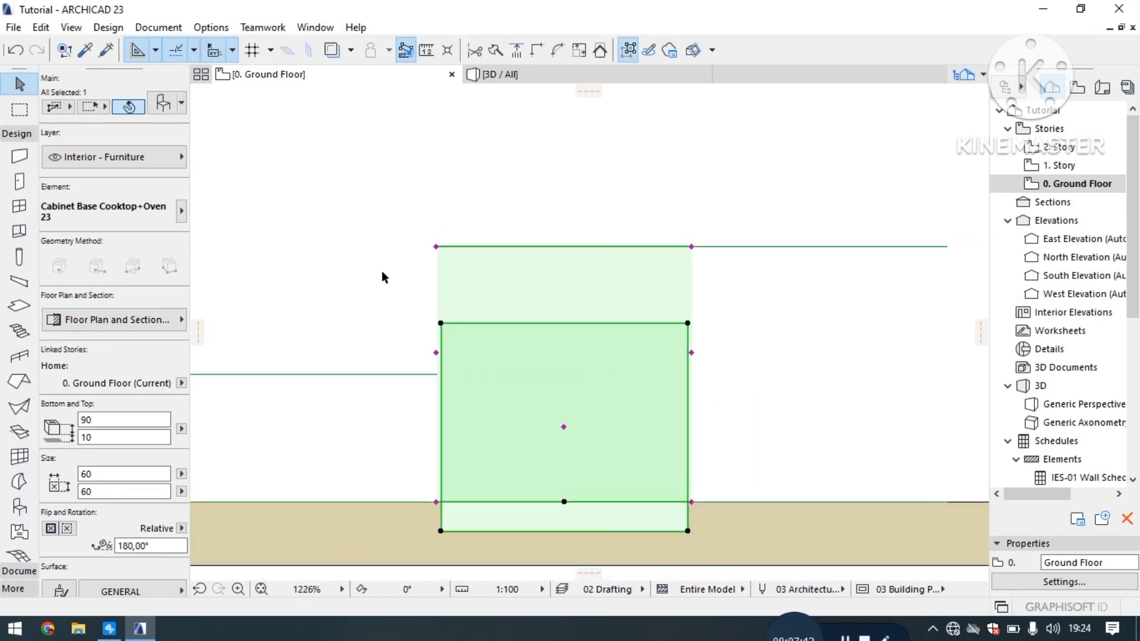
scroll(451, 452, up, 4)
scroll(435, 456, up, 1)
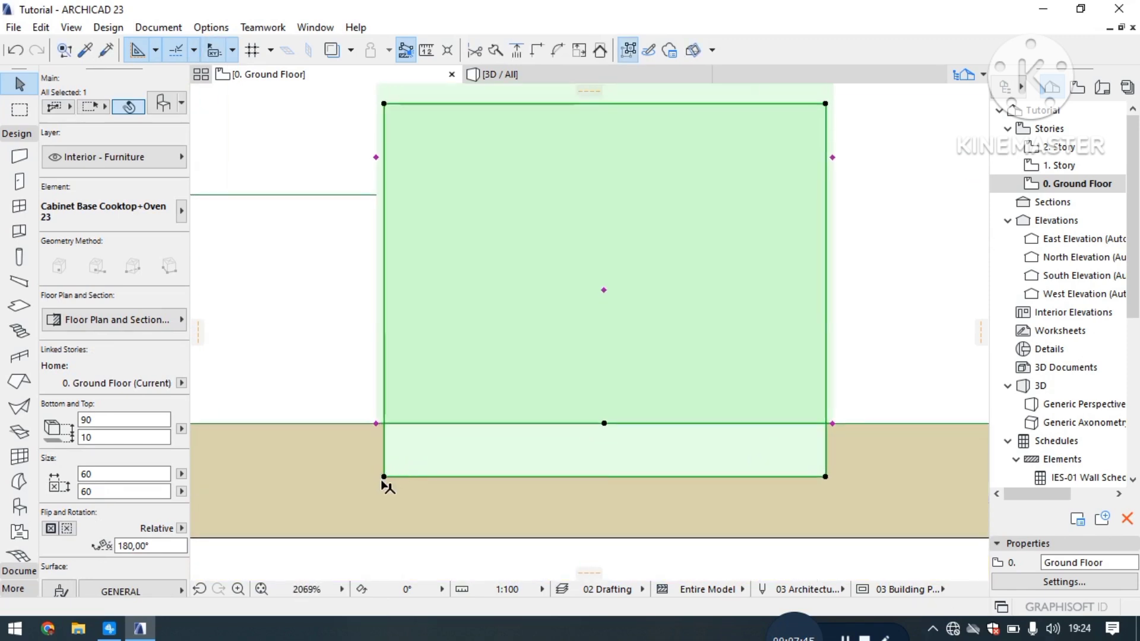
Step: Try to move the cooktop cabinet up until the lower-left corner of its cooktop outline meets the wall face, and deselect it
click(384, 476)
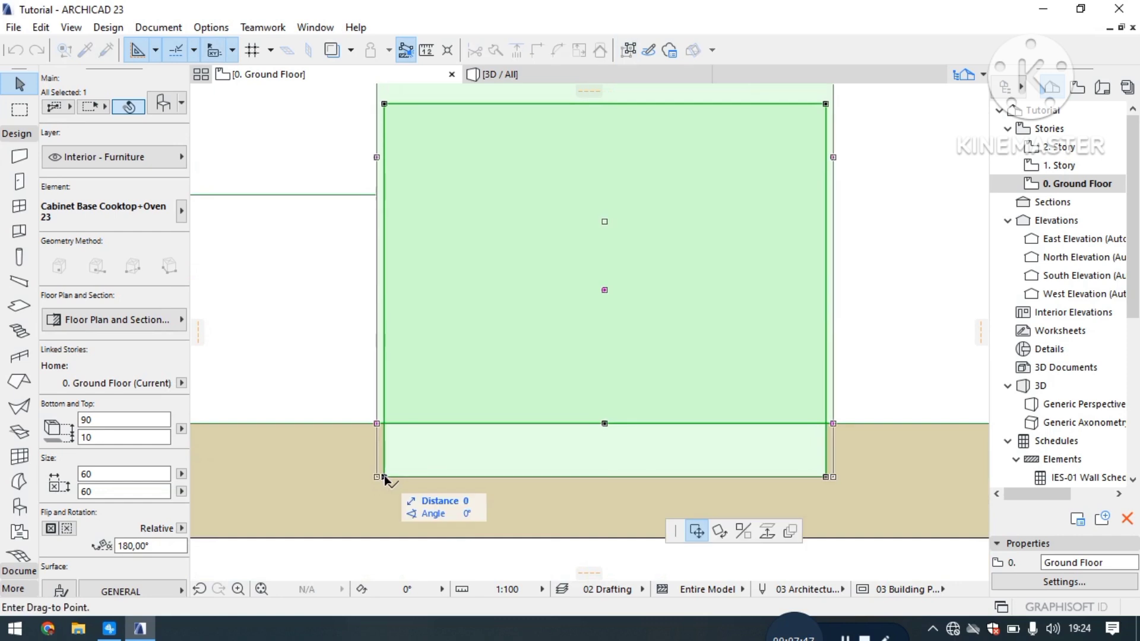
click(384, 424)
scroll(465, 432, down, 3)
click(359, 215)
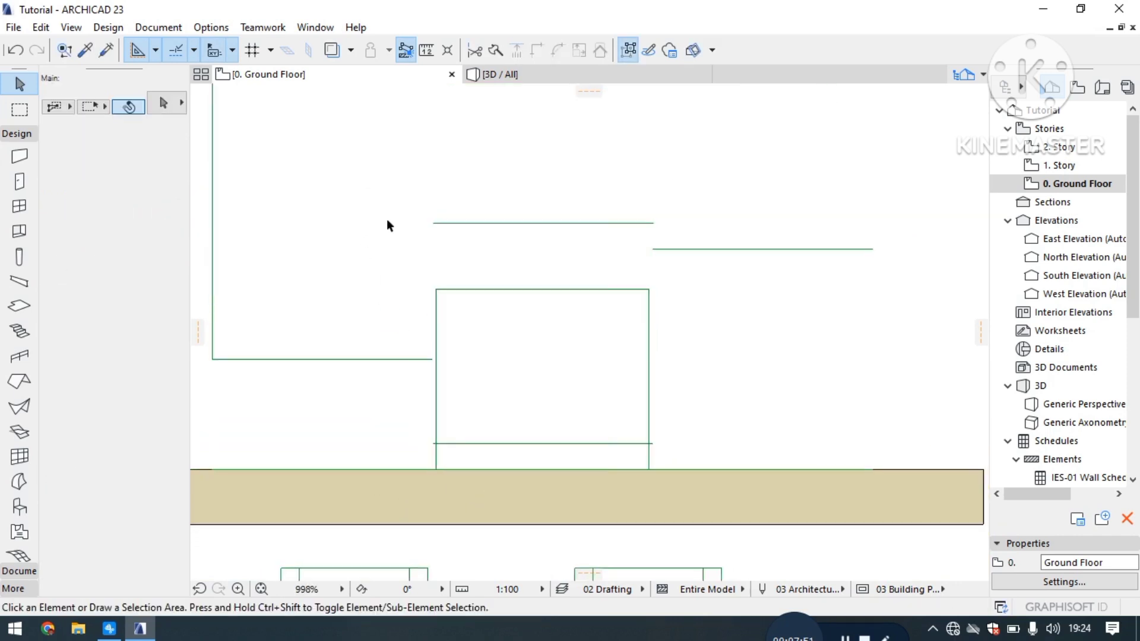
Step: Try to stretch the cooktop cabinet's width and depth from its upper-left corner
click(437, 225)
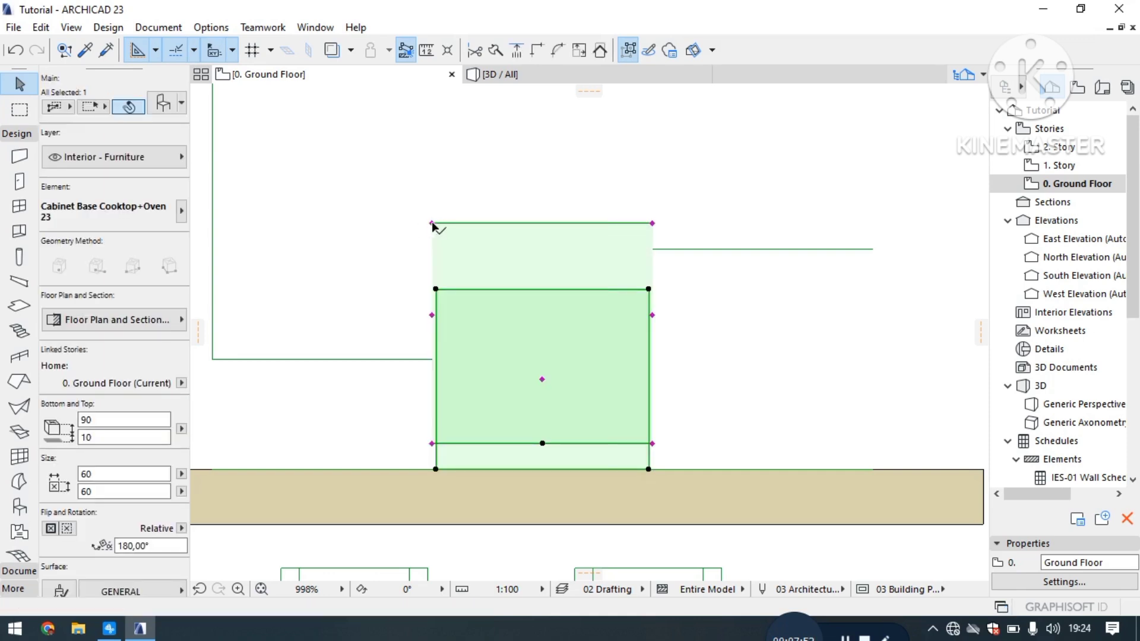
click(432, 223)
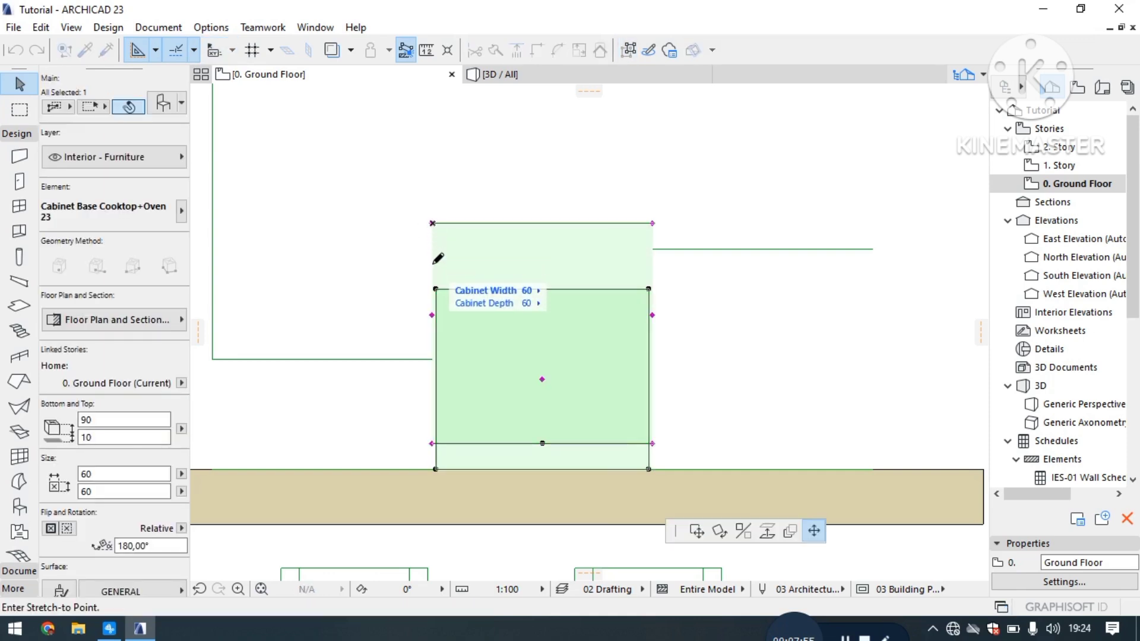
click(433, 224)
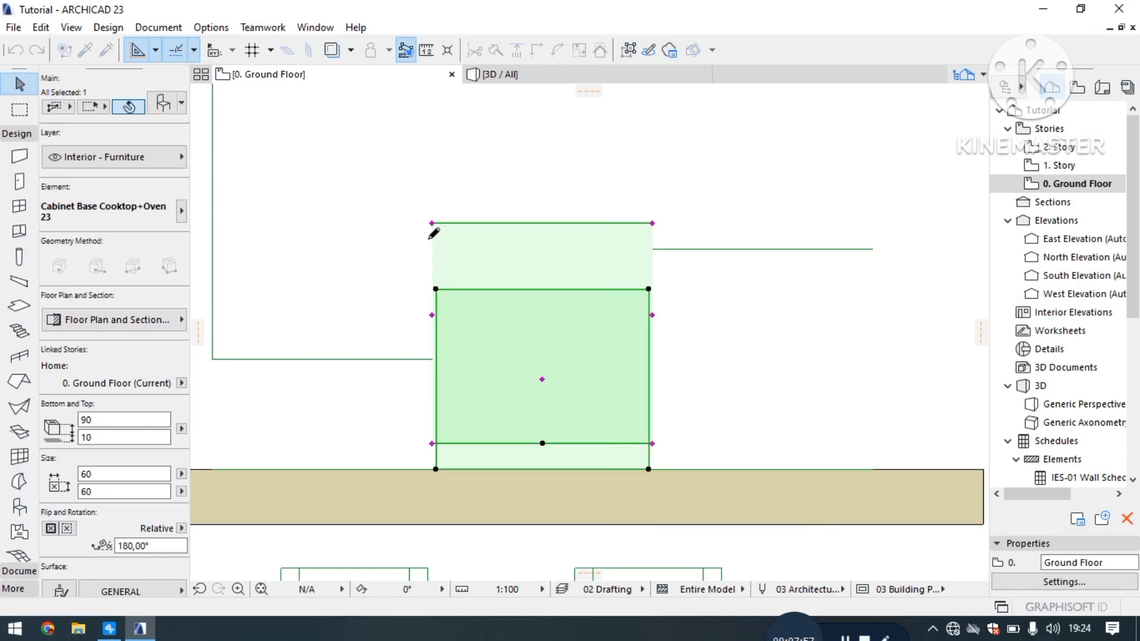
click(431, 224)
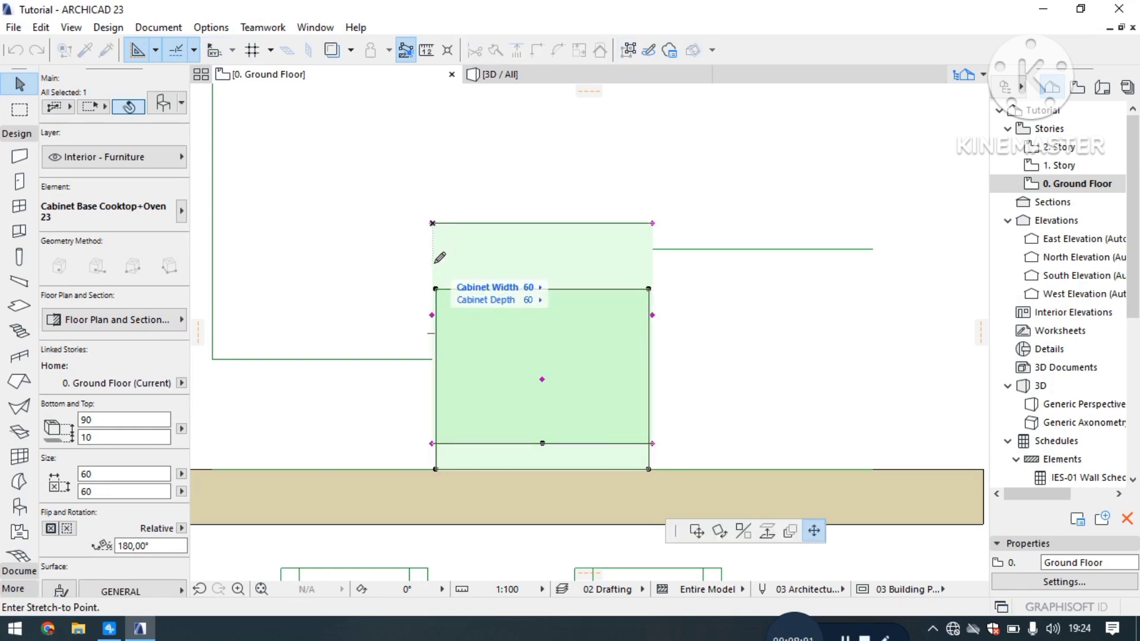
key(Escape)
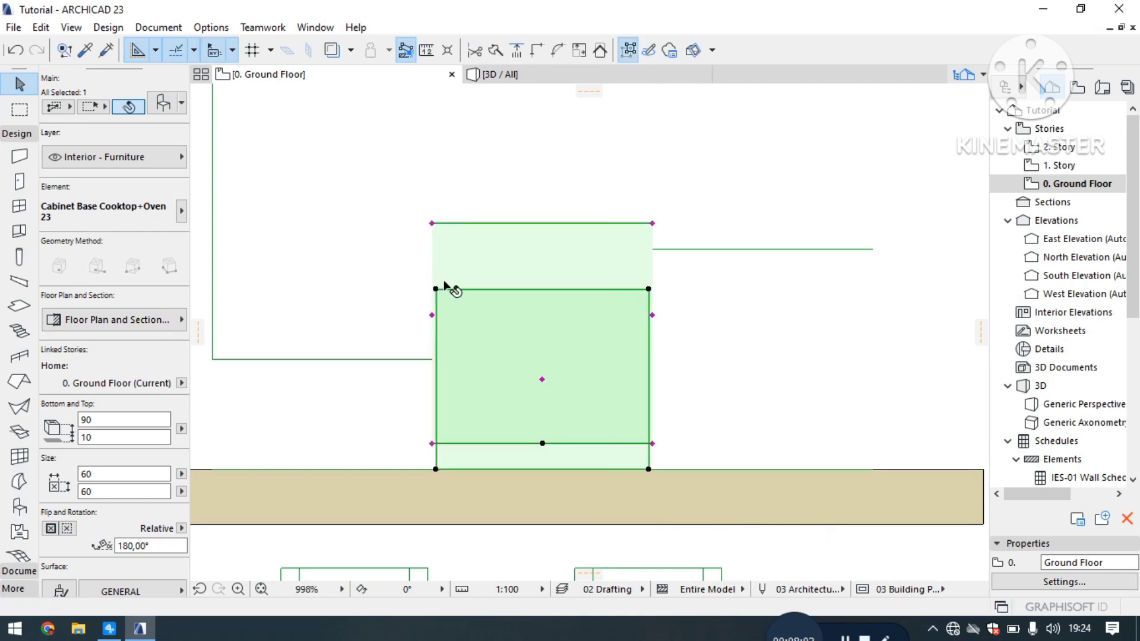
Step: Undo the corner stretch, the move and the overhang stretch of the cooktop cabinet, and deselect it
key(ctrl+z)
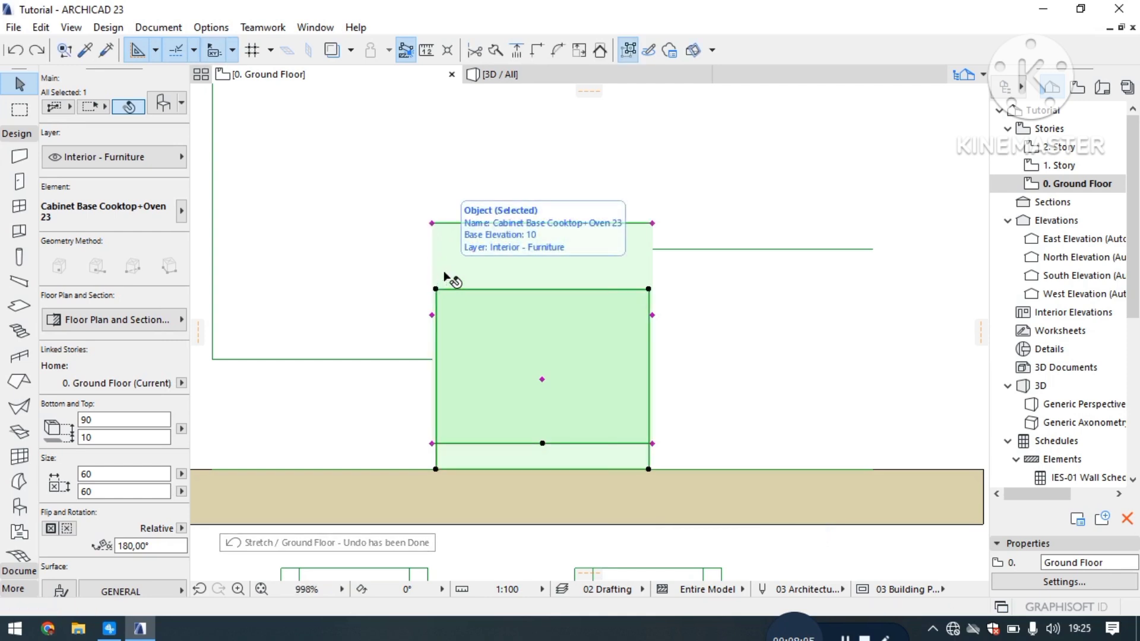
key(ctrl+z)
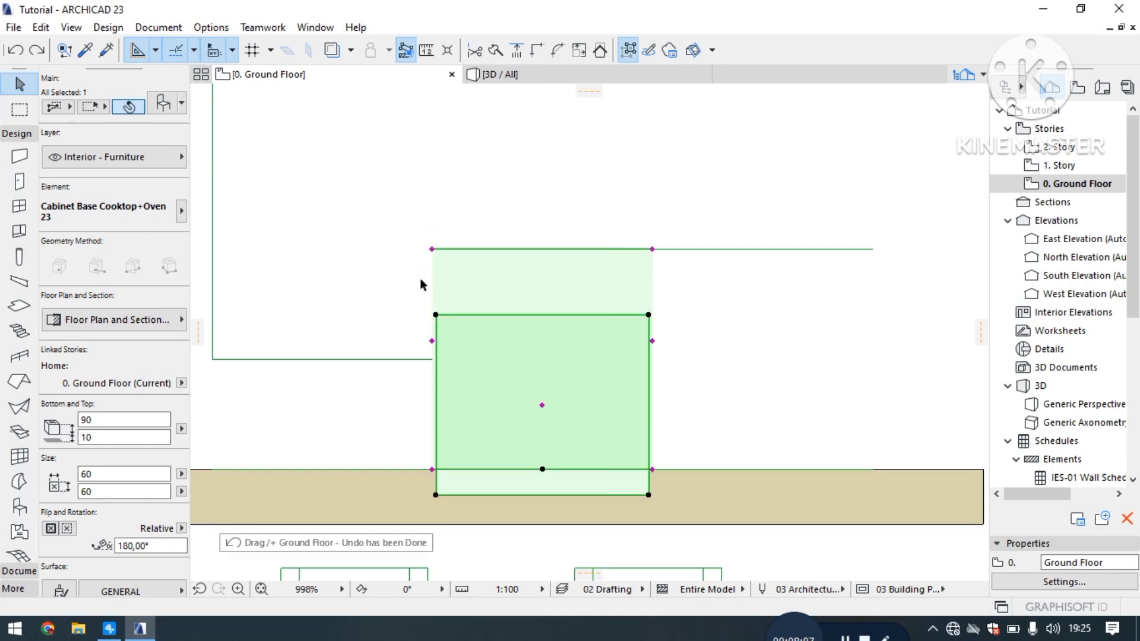
key(ctrl+z)
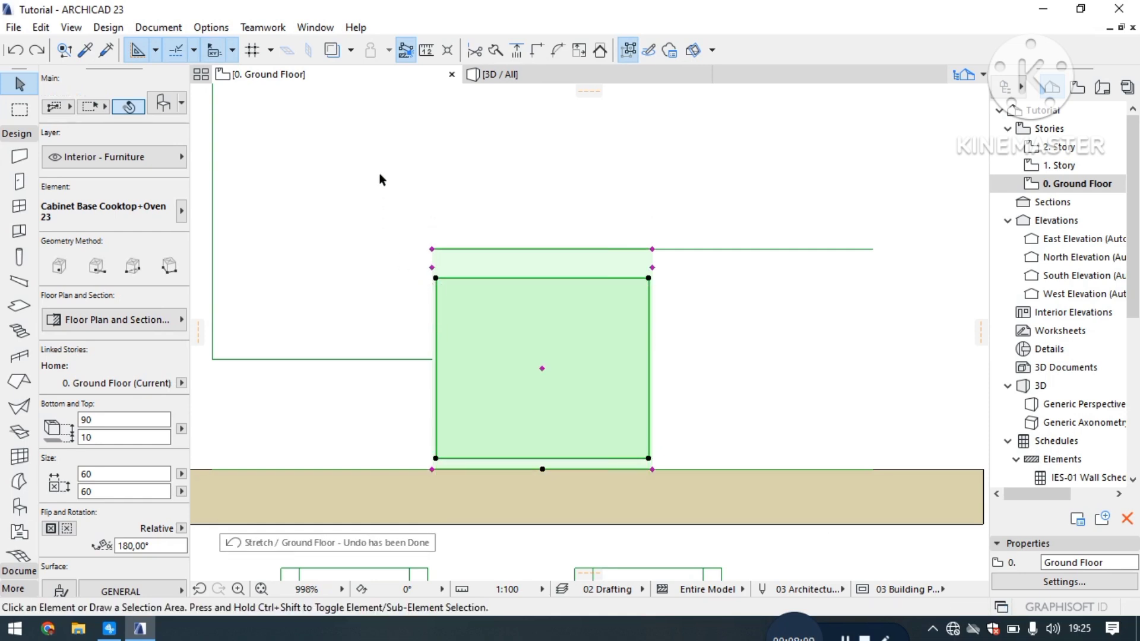
click(412, 262)
Step: Look over the ground floor plan from the kitchen down to the lower bedroom and the entrance room
scroll(413, 262, down, 3)
scroll(415, 267, down, 5)
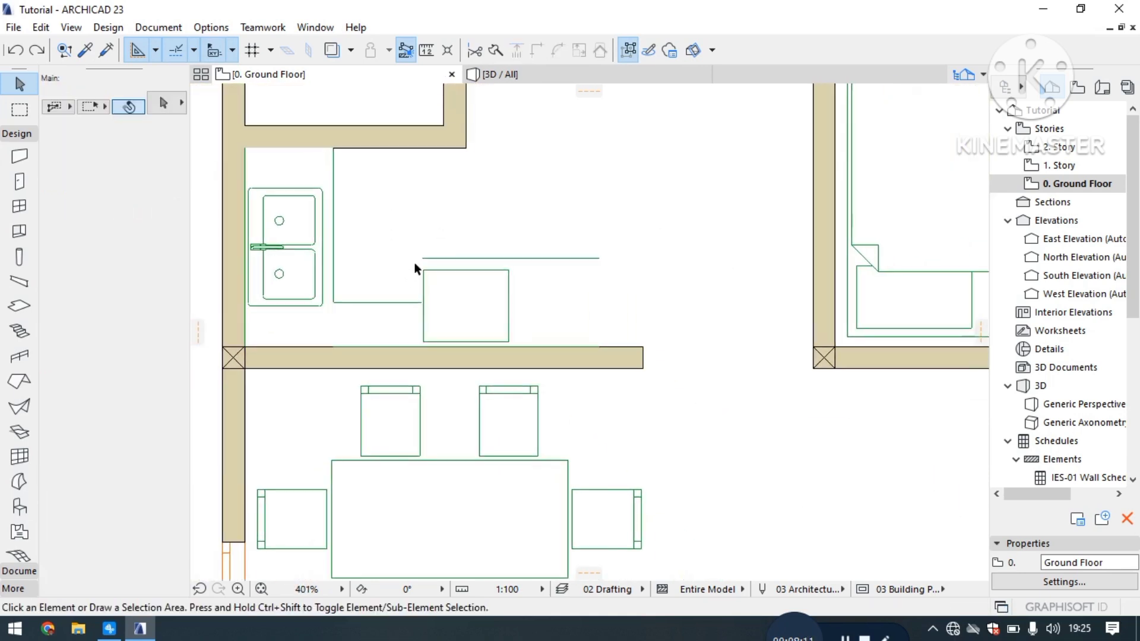
scroll(369, 271, down, 2)
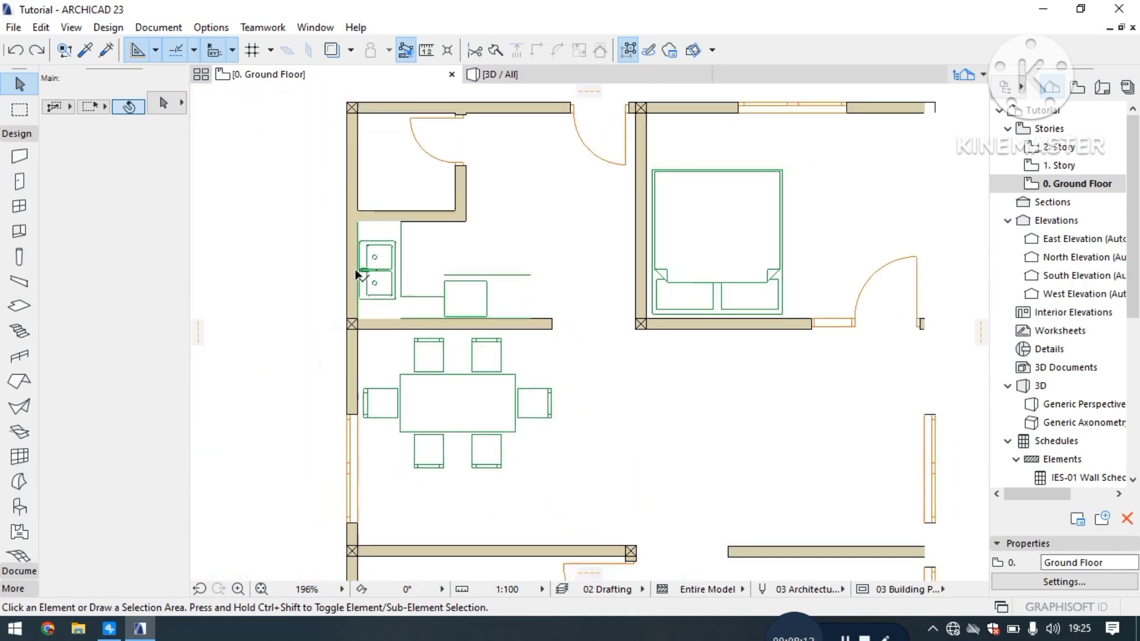
middle_drag(535, 211, 523, 238)
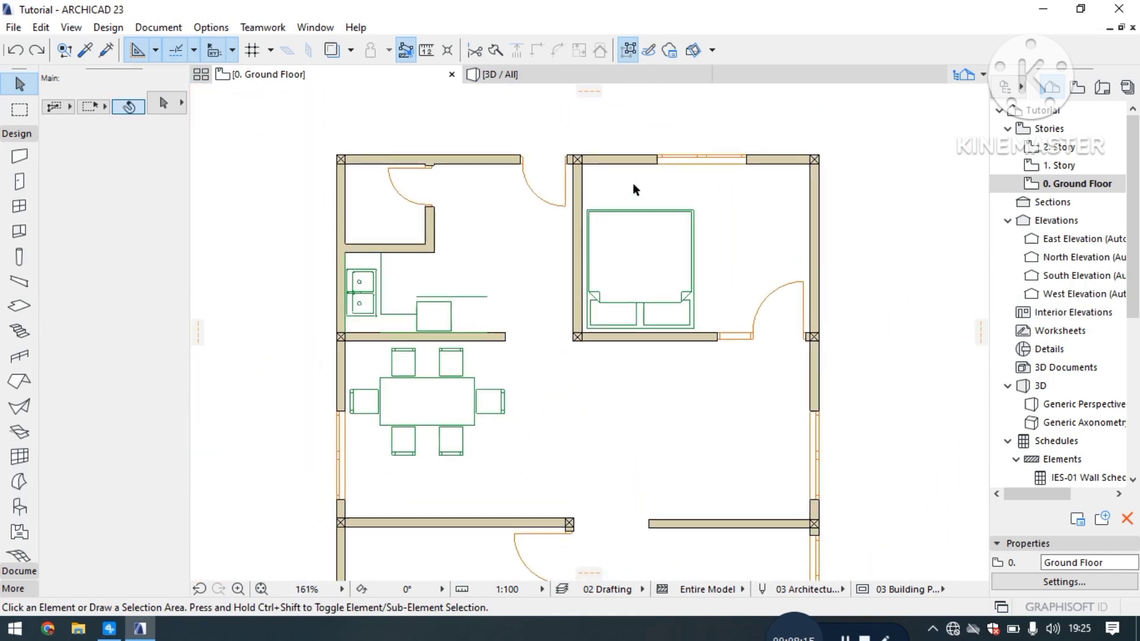
scroll(635, 186, down, 2)
scroll(631, 165, down, 1)
middle_drag(585, 325, 596, 291)
scroll(629, 285, up, 2)
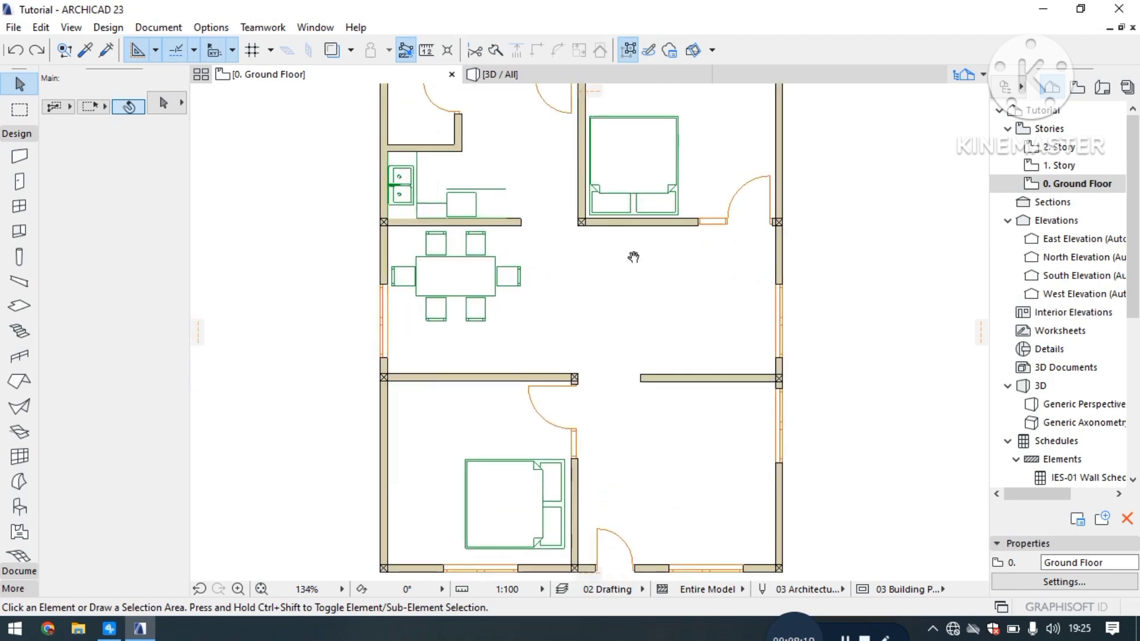
middle_drag(634, 257, 646, 260)
middle_drag(658, 368, 649, 323)
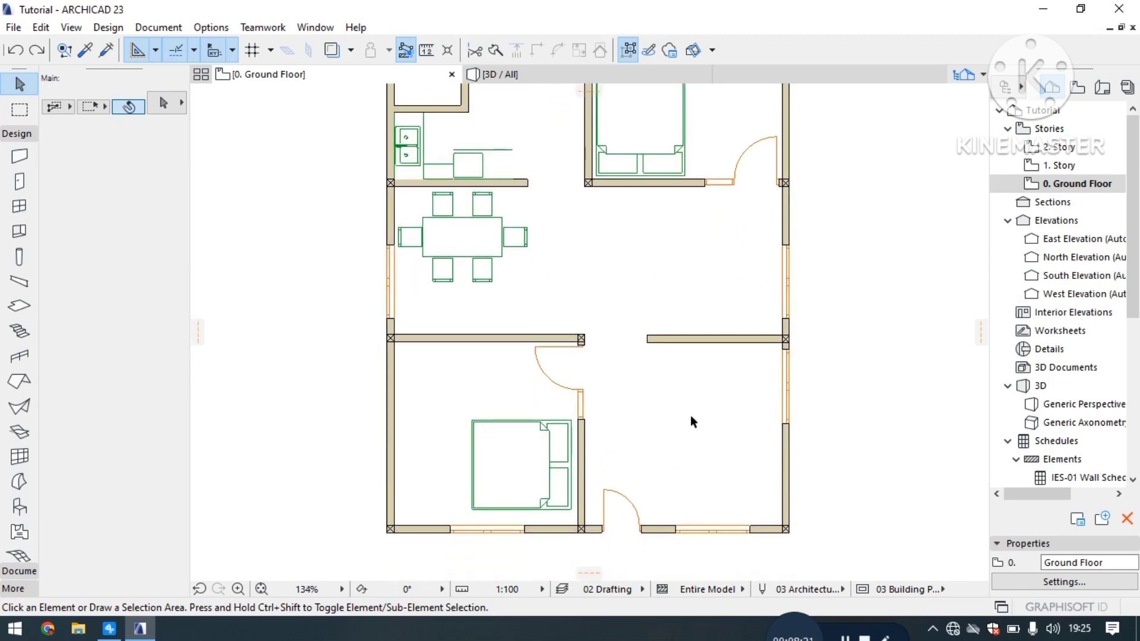
middle_drag(692, 420, 712, 408)
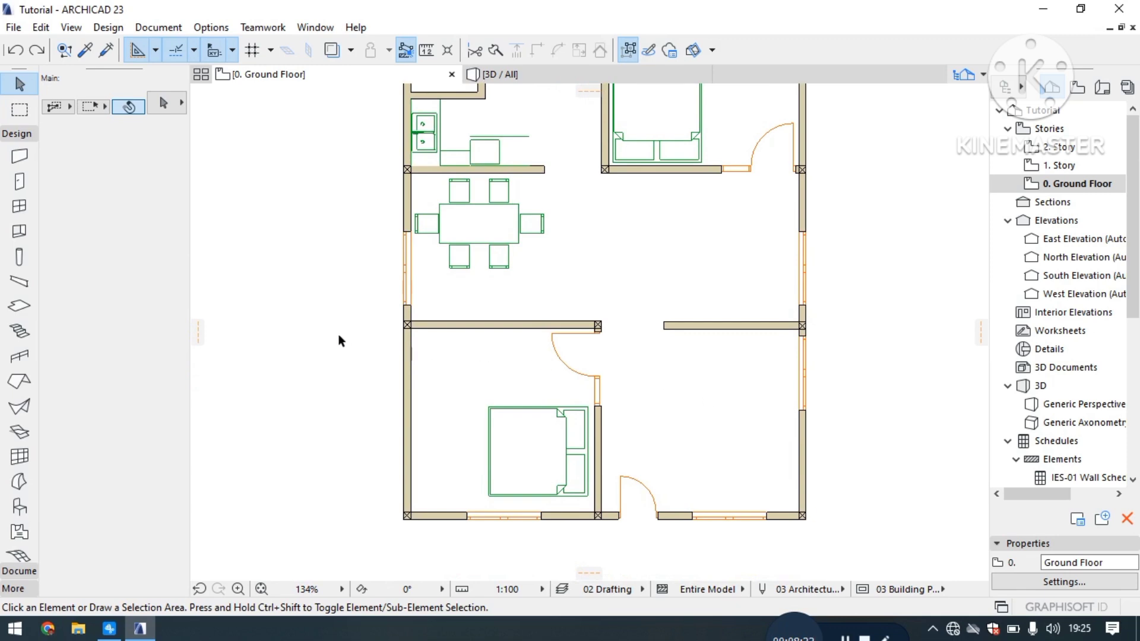
Step: Set the default library object to Sofa Bed 23 from the Couches and Sofas 23 folder
click(20, 506)
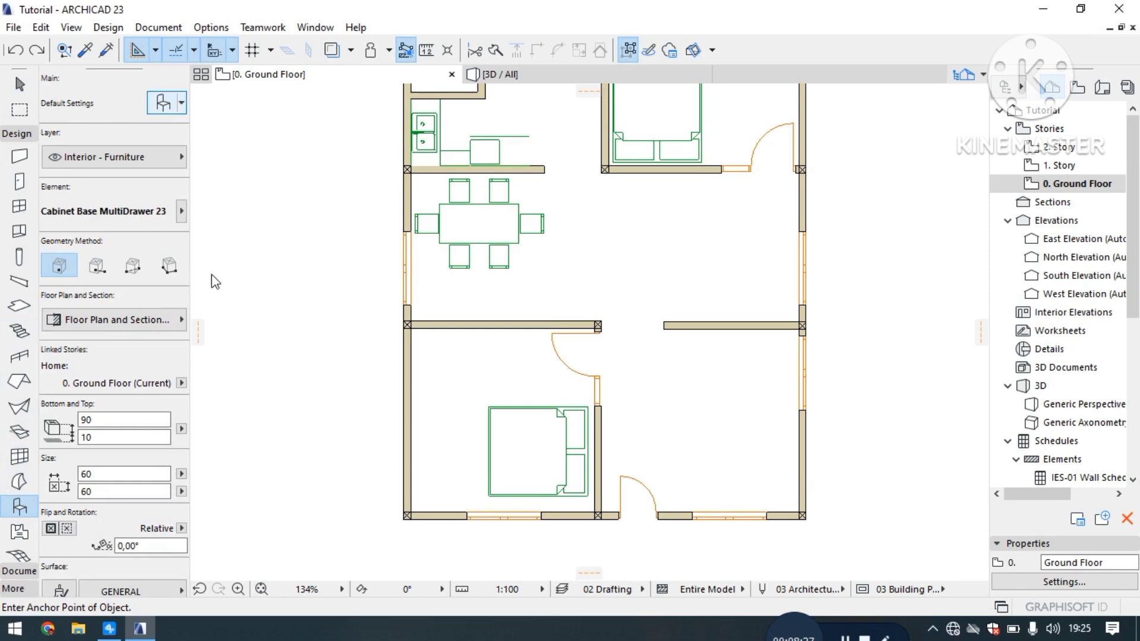
key(ctrl+t)
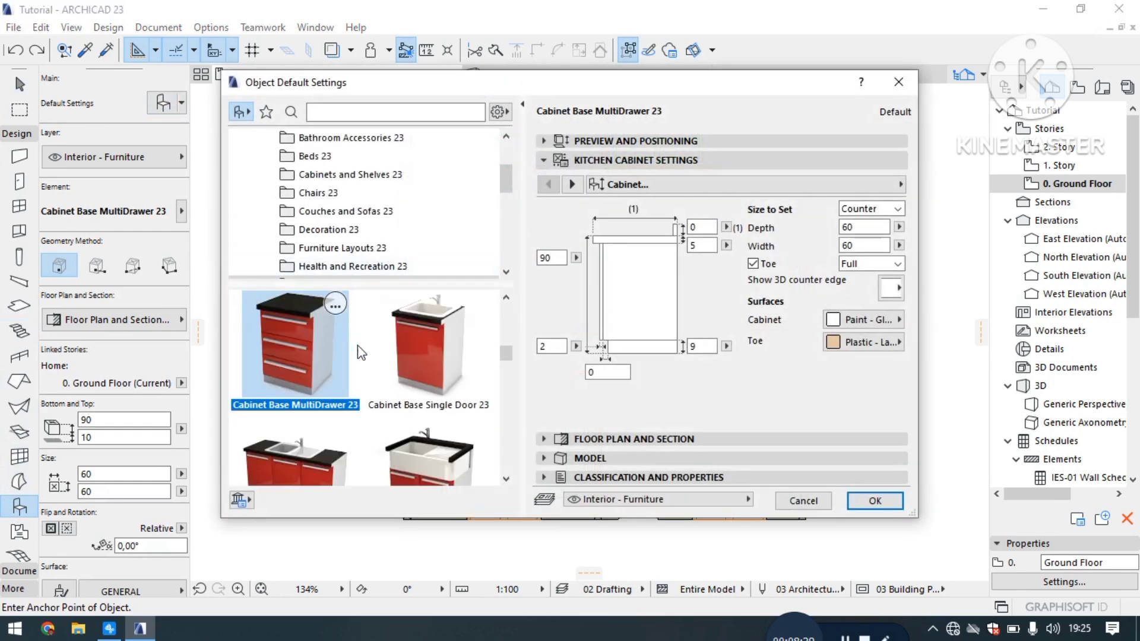
scroll(357, 345, down, 5)
scroll(333, 231, up, 3)
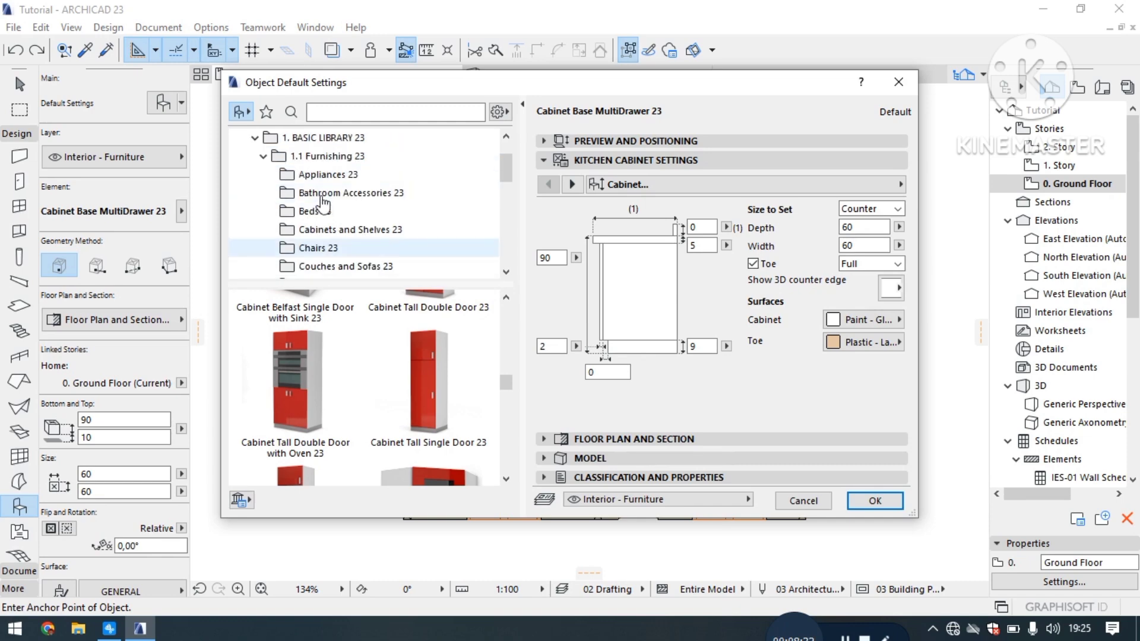
click(334, 267)
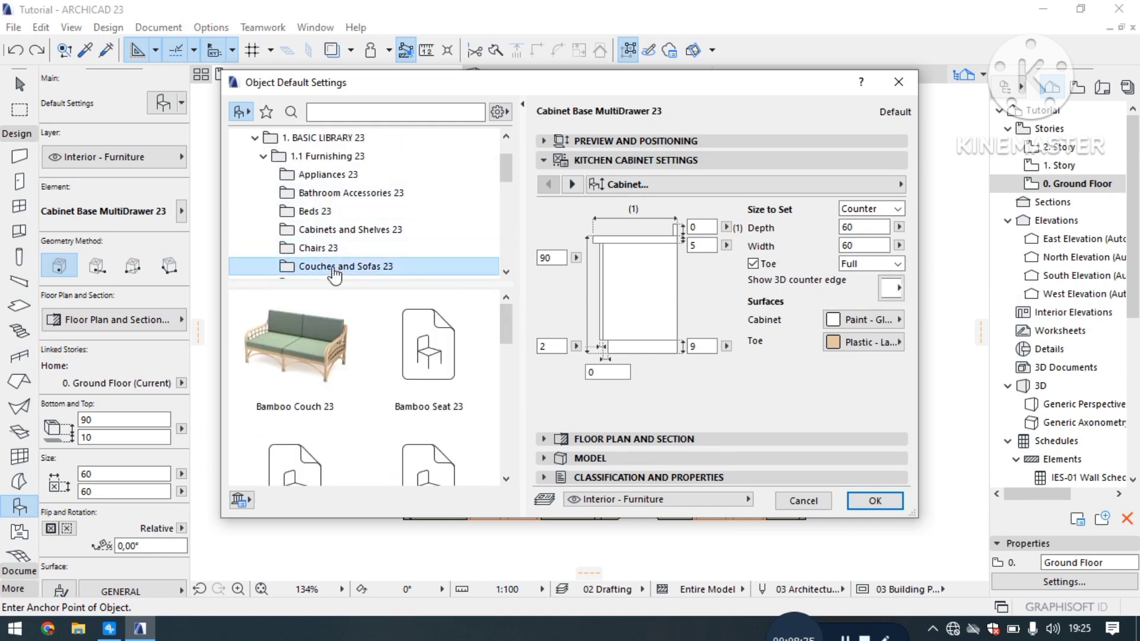
scroll(363, 397, down, 6)
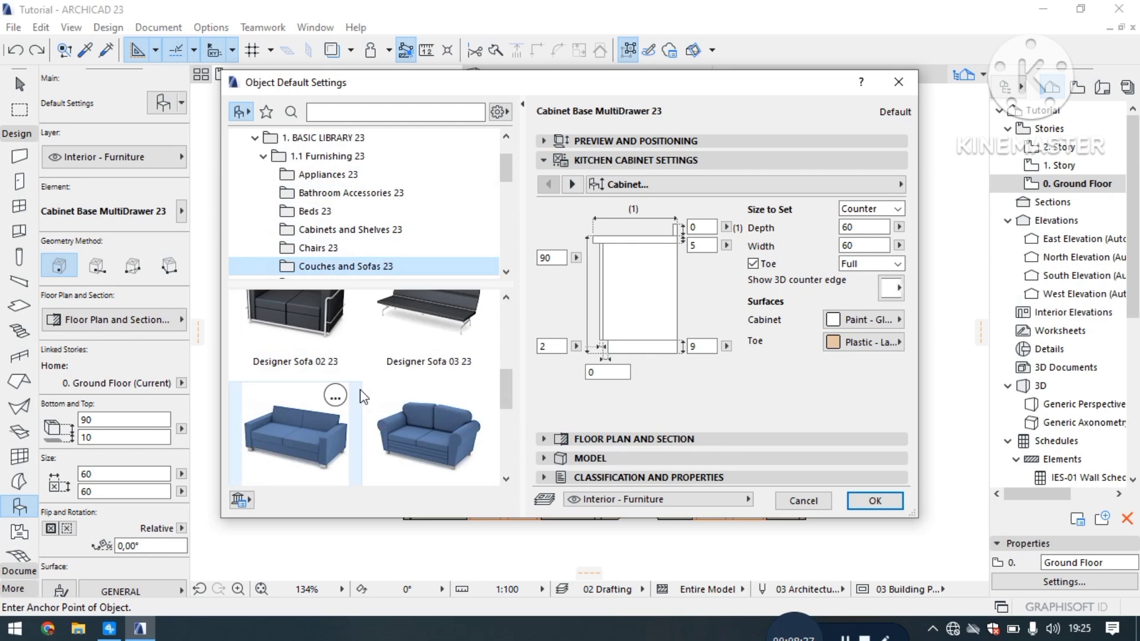
scroll(364, 397, down, 5)
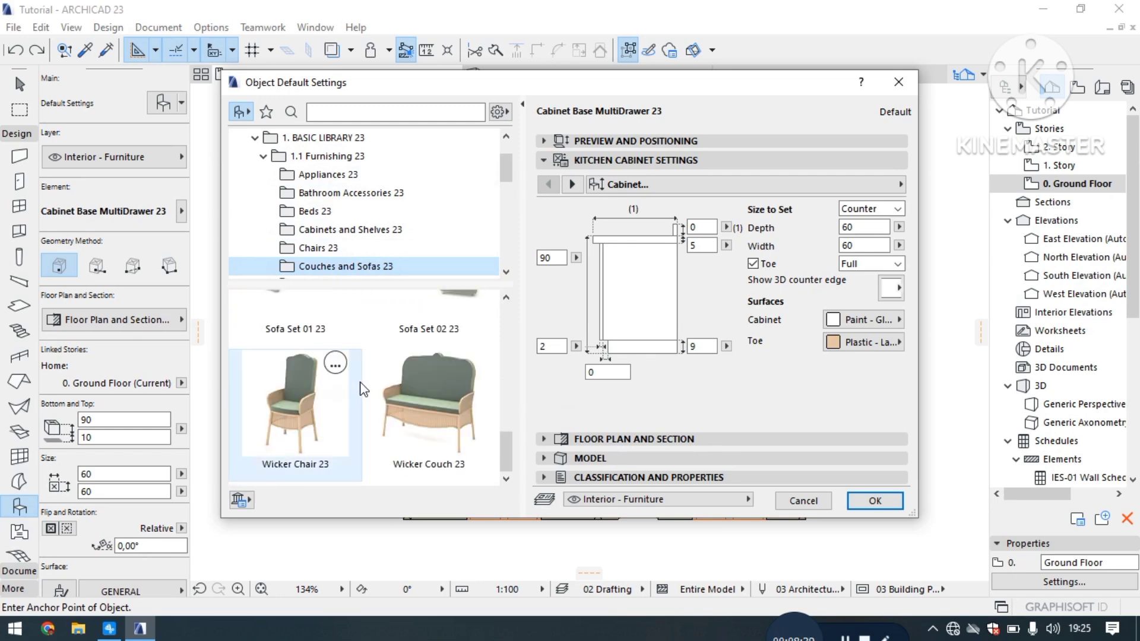
scroll(364, 388, up, 5)
scroll(364, 388, down, 3)
scroll(363, 388, up, 2)
scroll(361, 388, up, 4)
click(390, 381)
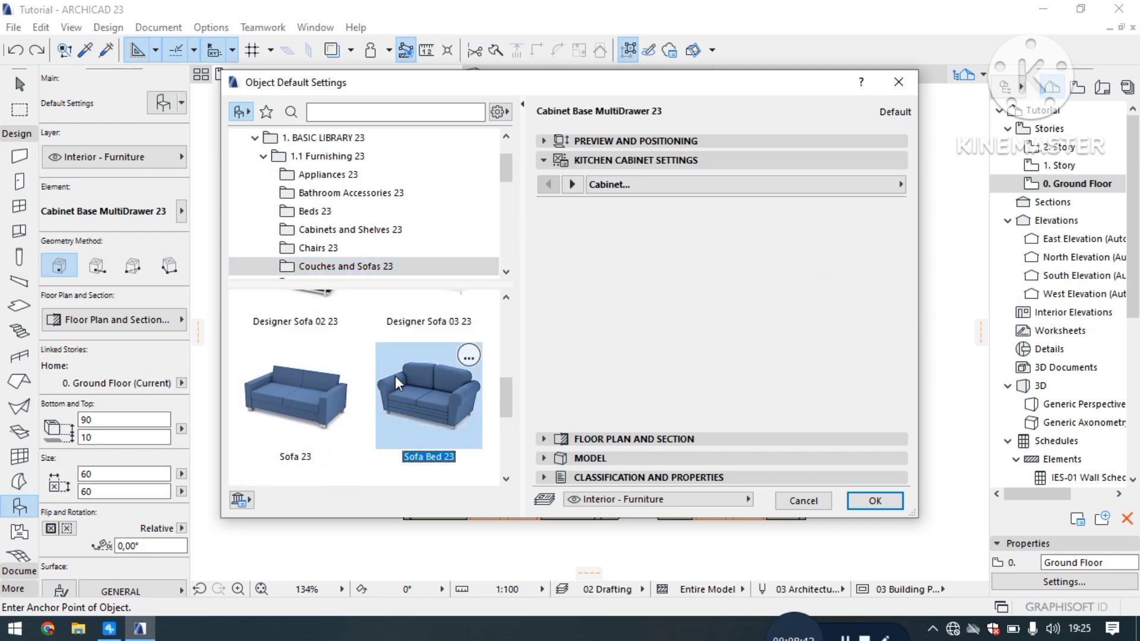
click(875, 501)
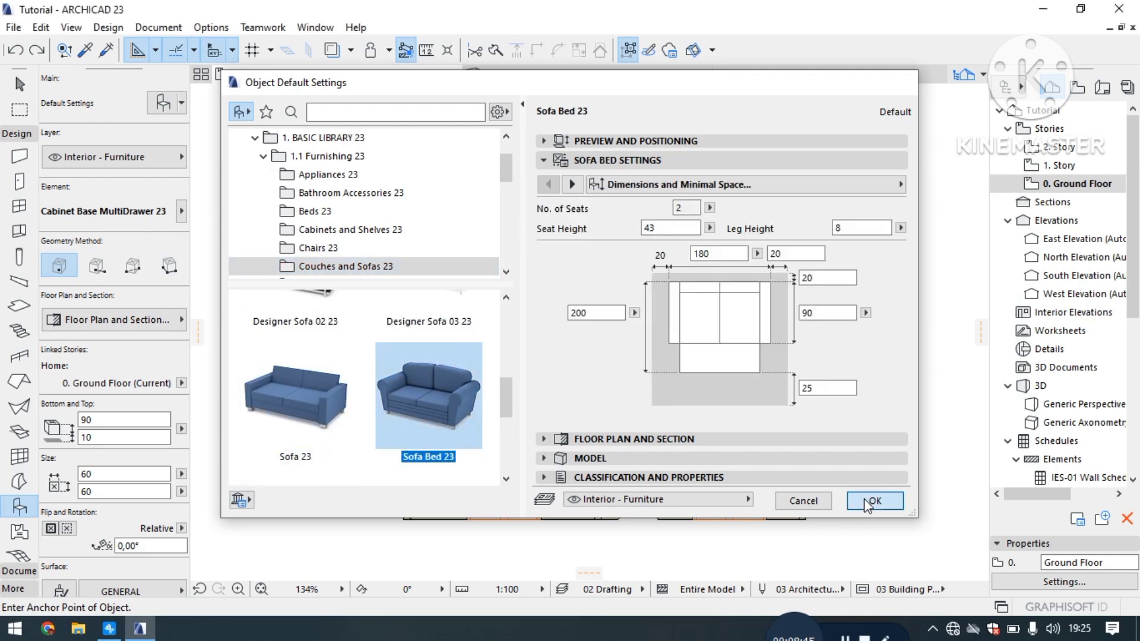
Step: Place the sofa bed in the entrance room with its back against the upper partition wall, near the right-hand corner
scroll(748, 364, up, 3)
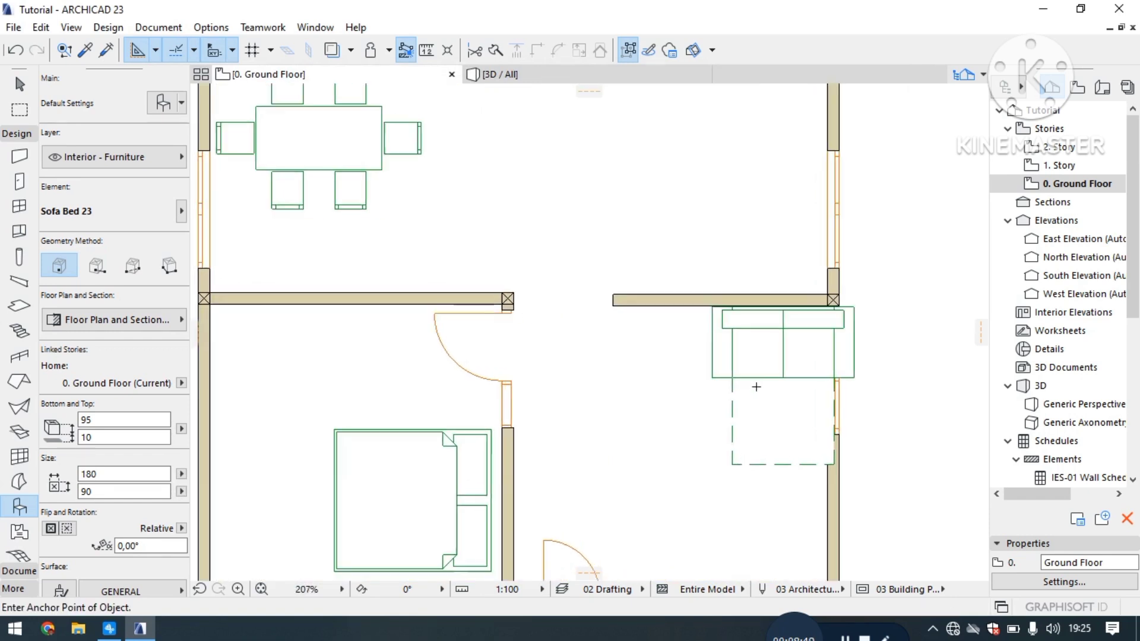
scroll(756, 386, up, 3)
click(20, 84)
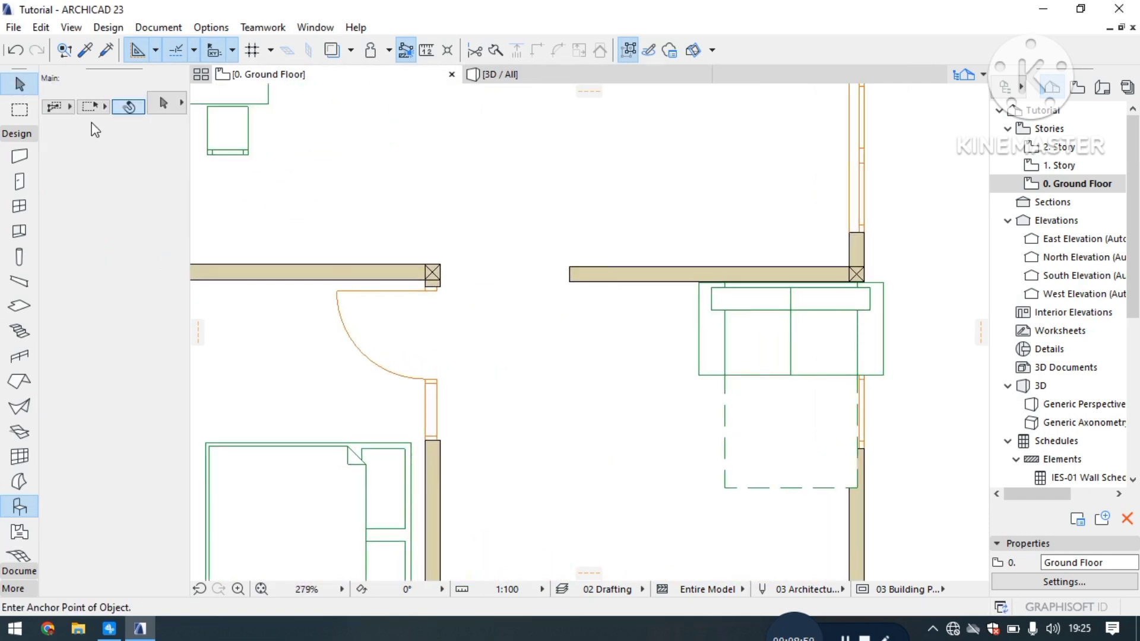
Step: Stretch the sofa bed from its upper-right corner to the right wall's inner face, making it 146 by 91, and deselect it
click(716, 356)
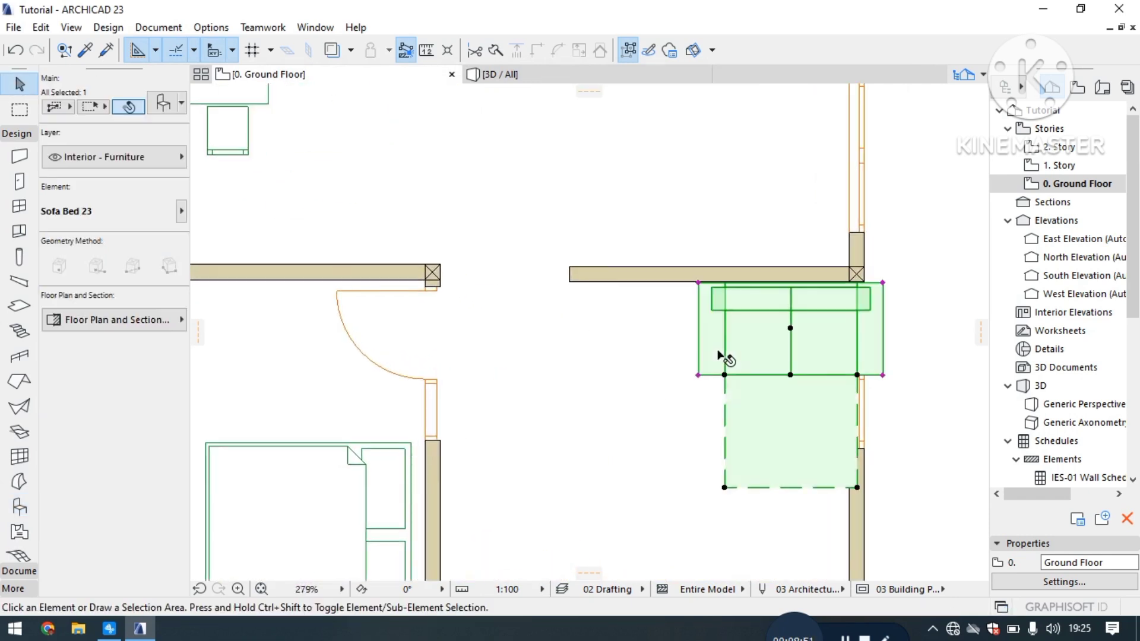
click(883, 284)
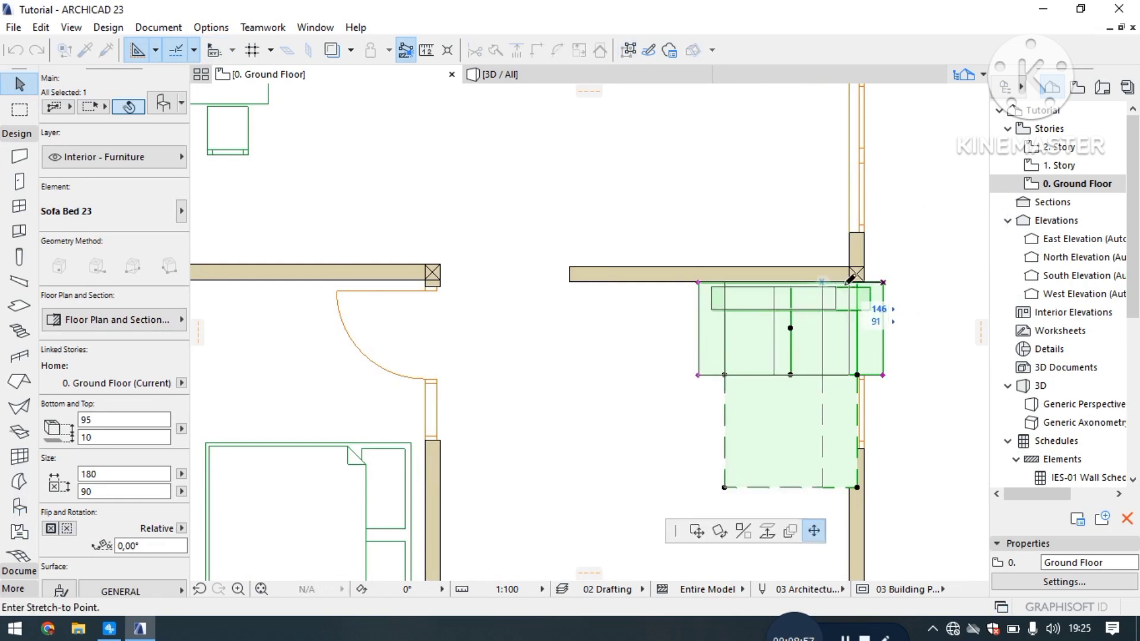
click(849, 283)
click(919, 309)
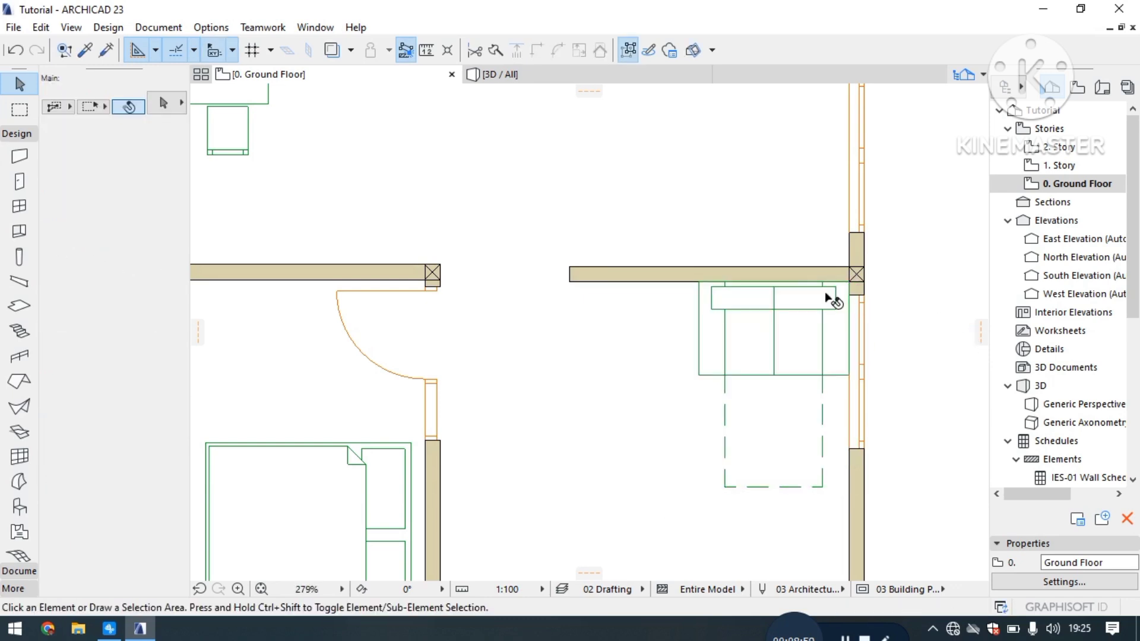
Step: Examine the kitchen cabinets and the sofa bed in the 3D perspective, from close up and from outside the house
scroll(829, 297, up, 2)
click(511, 74)
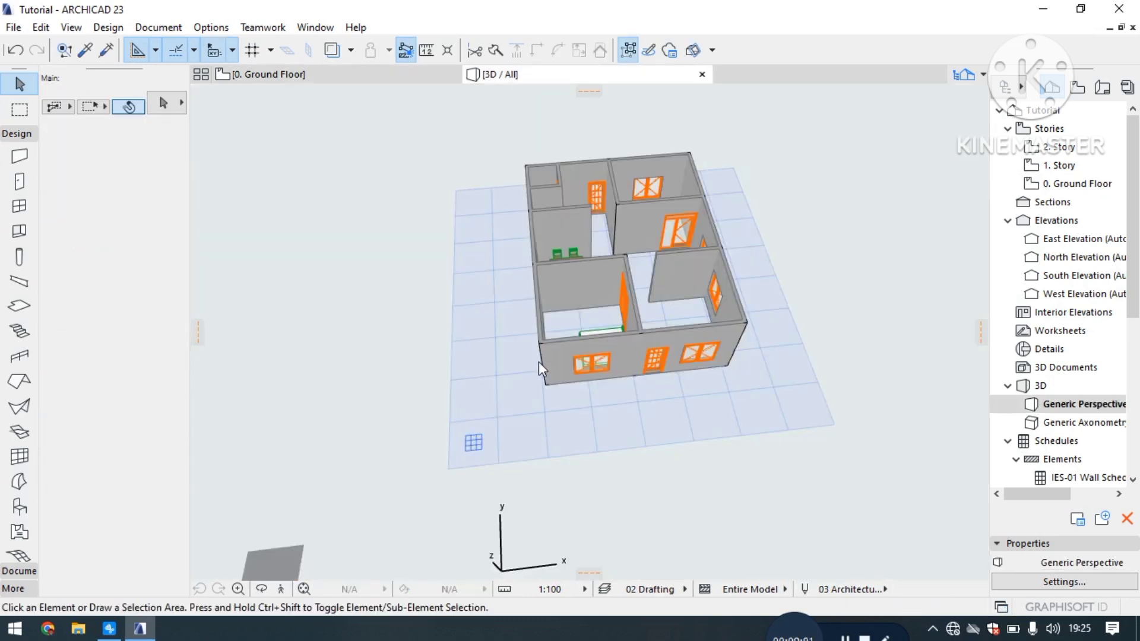
scroll(537, 362, up, 10)
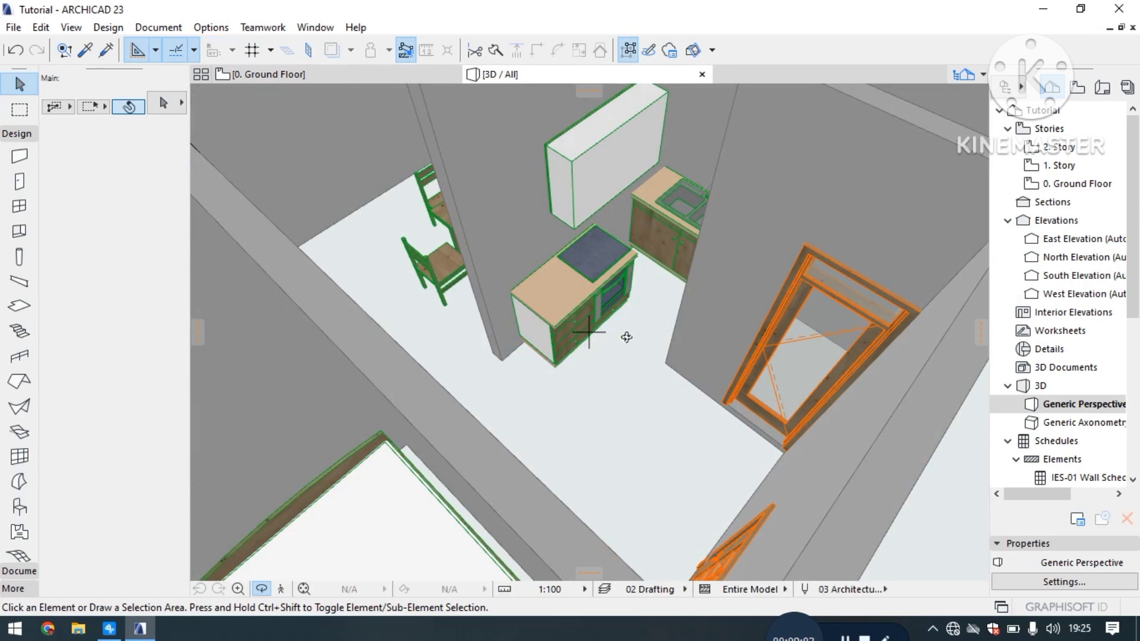
scroll(608, 273, down, 3)
scroll(578, 339, up, 5)
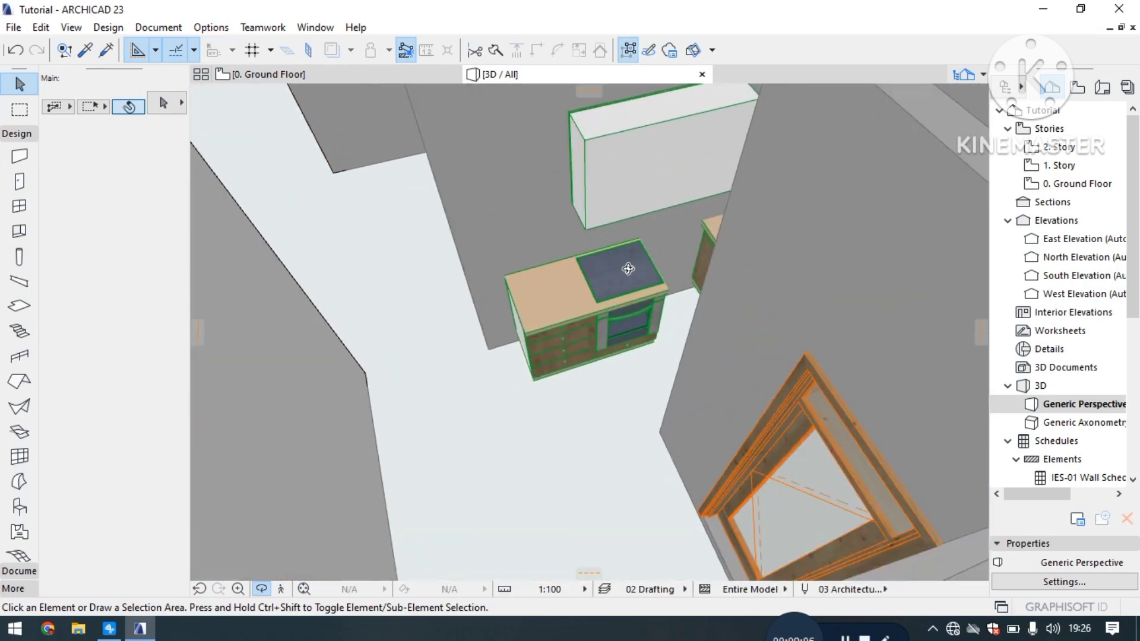
drag(629, 269, 869, 289)
scroll(754, 349, down, 5)
scroll(868, 289, up, 8)
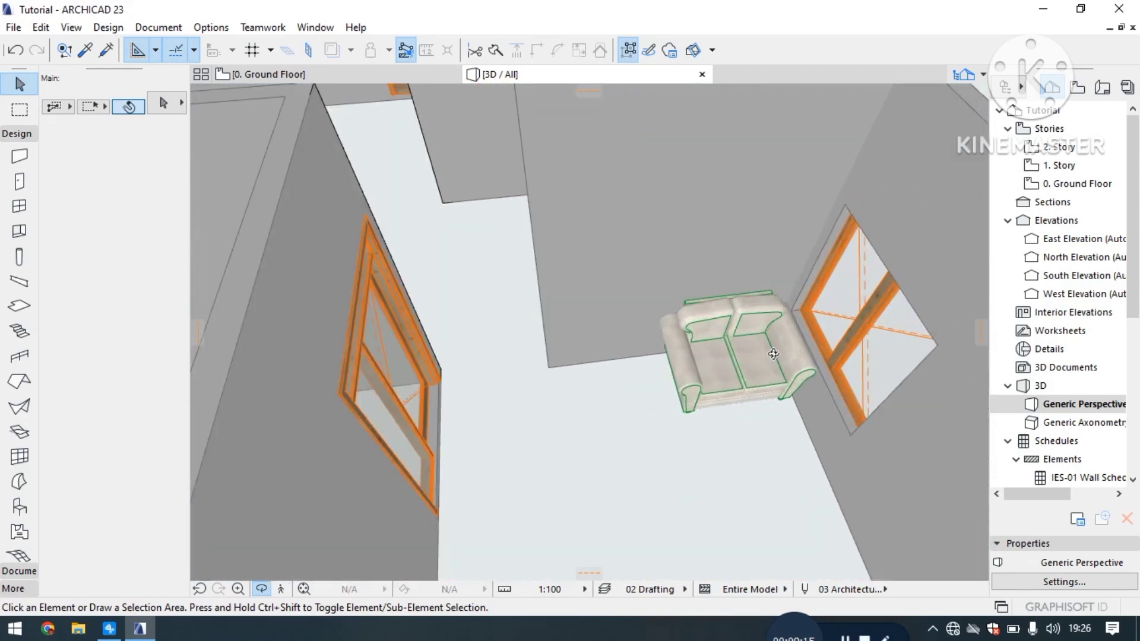
mouse_move(715, 326)
mouse_down()
mouse_move(723, 310)
mouse_move(732, 323)
mouse_up()
scroll(733, 324, down, 8)
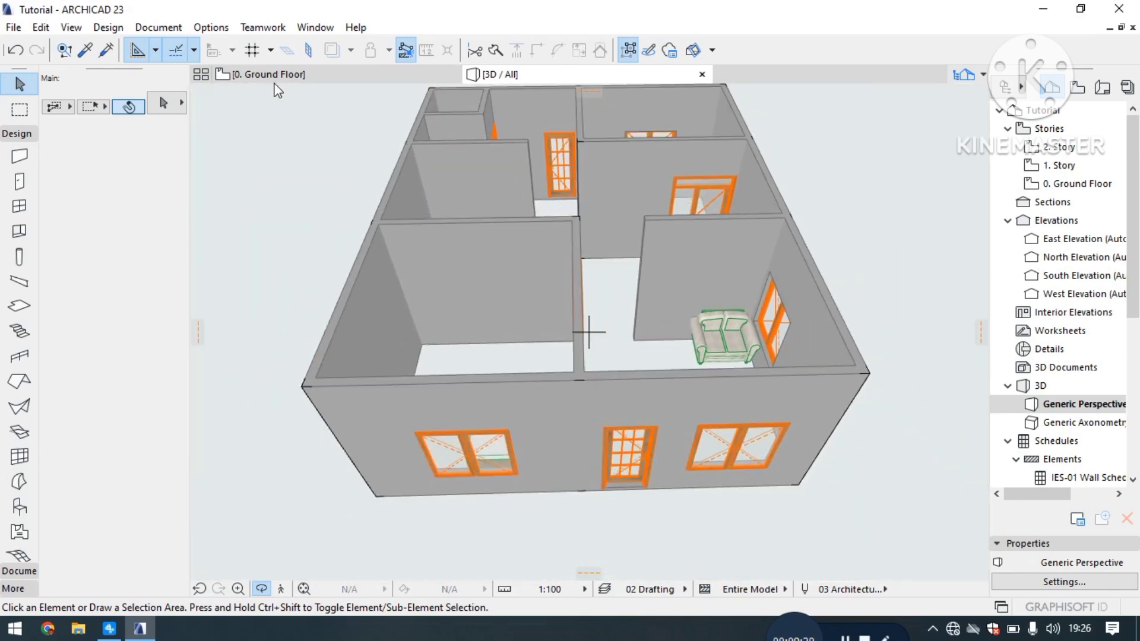
Step: On the ground floor plan, move the sofa bed horizontally left along the upper partition wall, away from the right corner
click(274, 76)
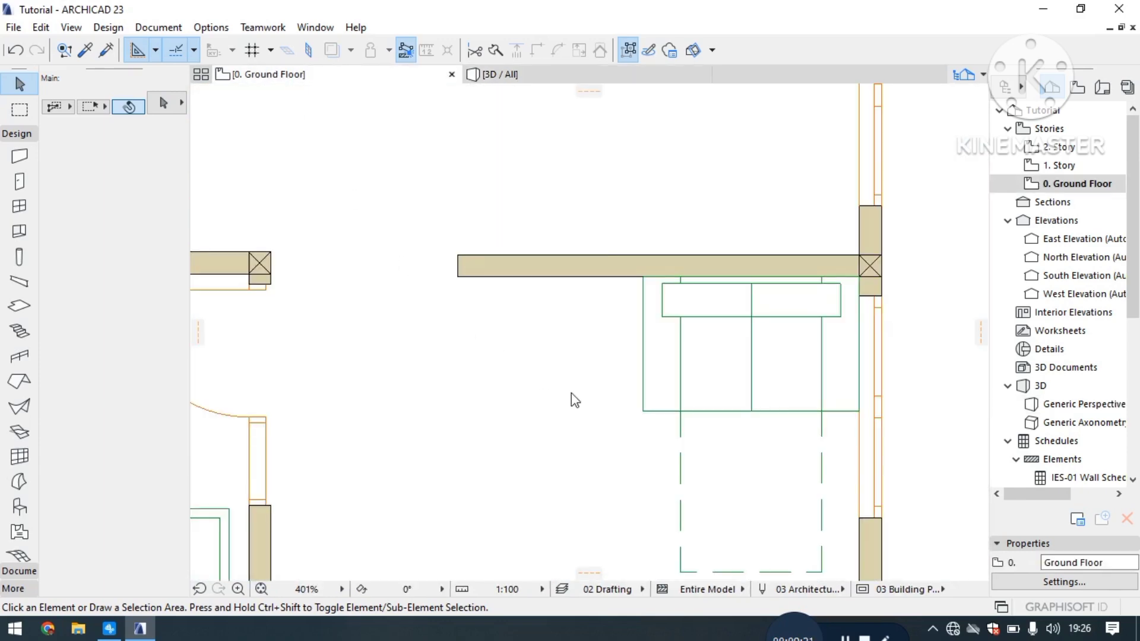
click(671, 379)
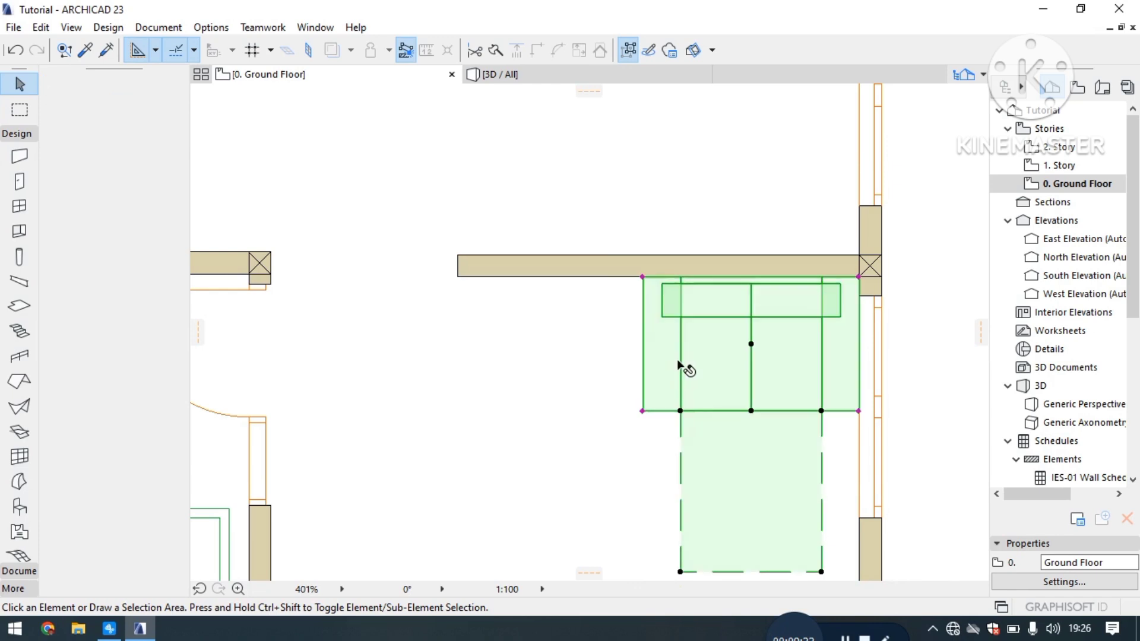
scroll(830, 271, up, 3)
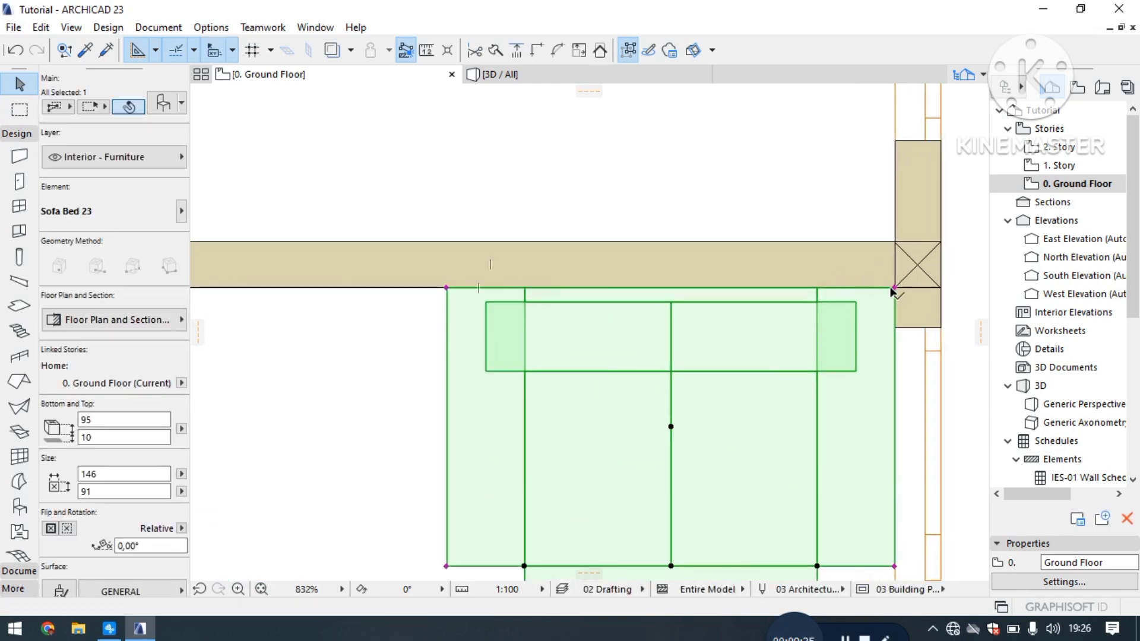
click(895, 289)
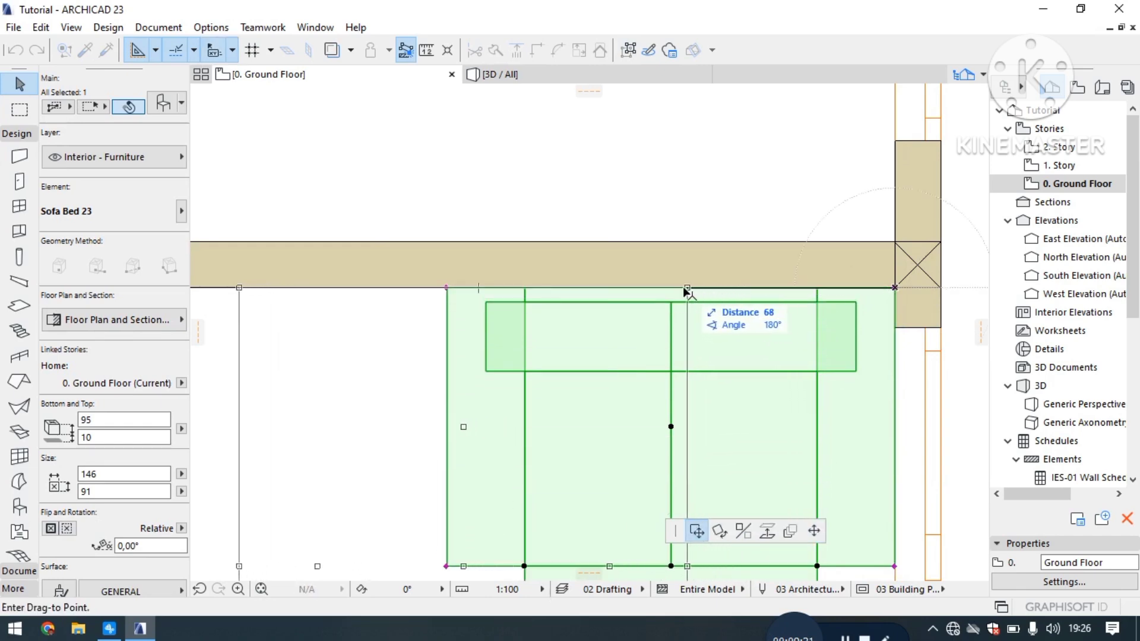
key(Escape)
scroll(663, 292, down, 4)
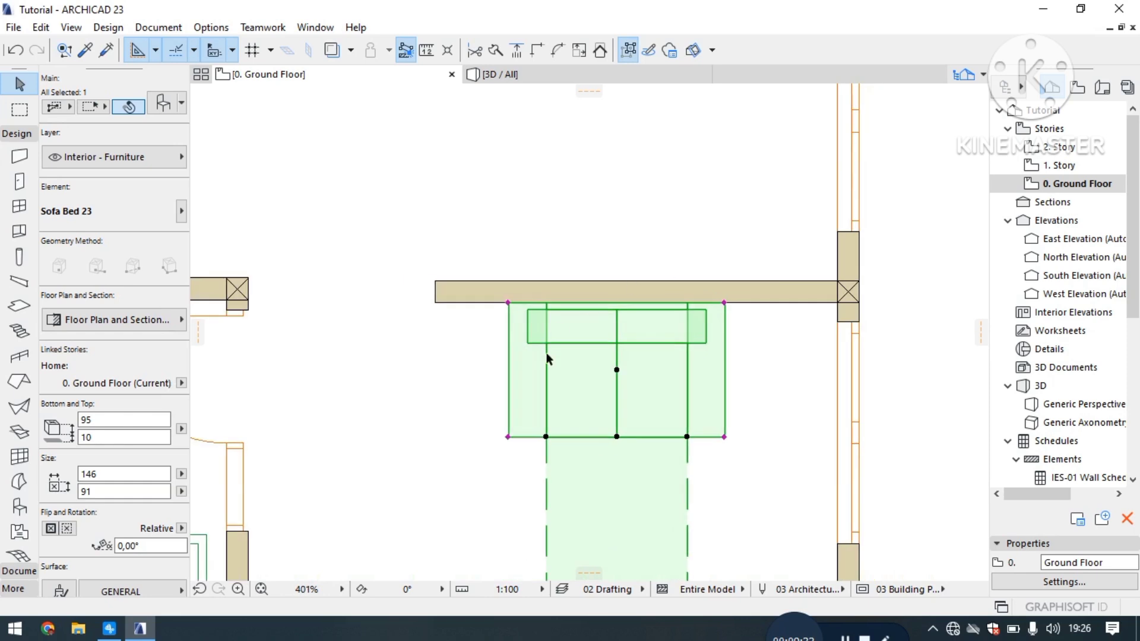
Step: Copy the sofa bed to the lower part of the entrance room, in front of the window
click(552, 343)
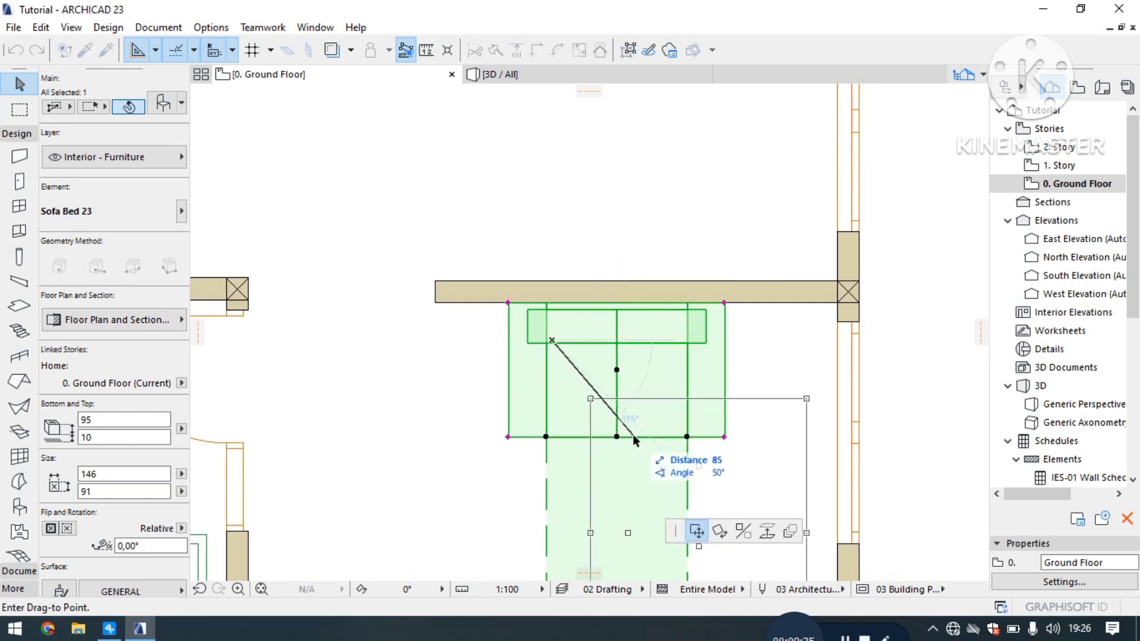
scroll(665, 244, down, 4)
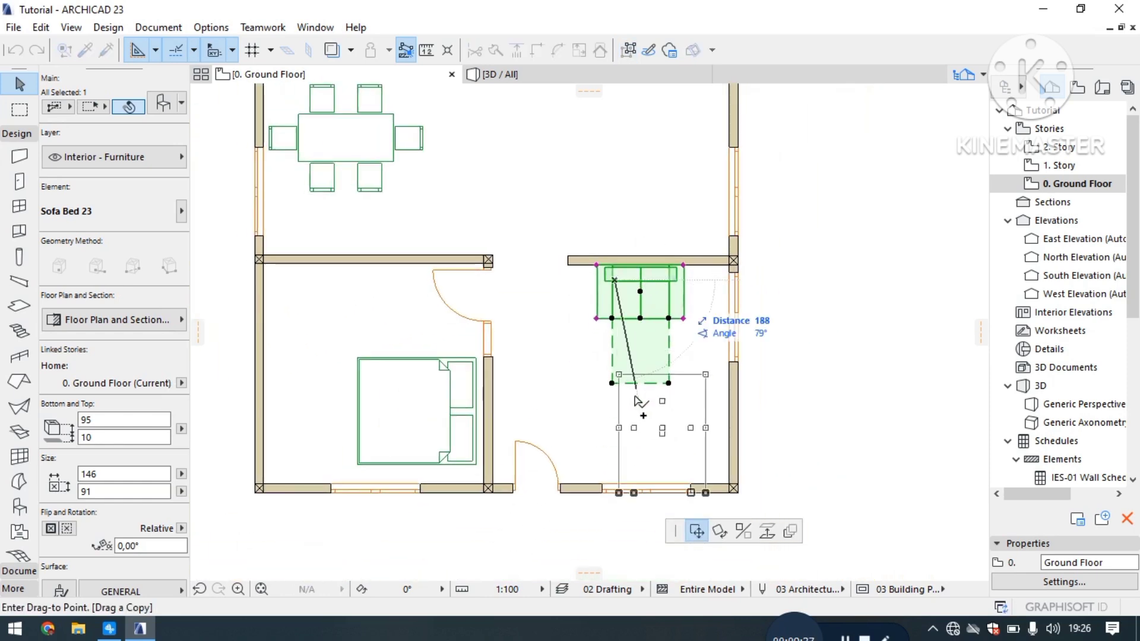
scroll(641, 432, up, 2)
click(634, 408)
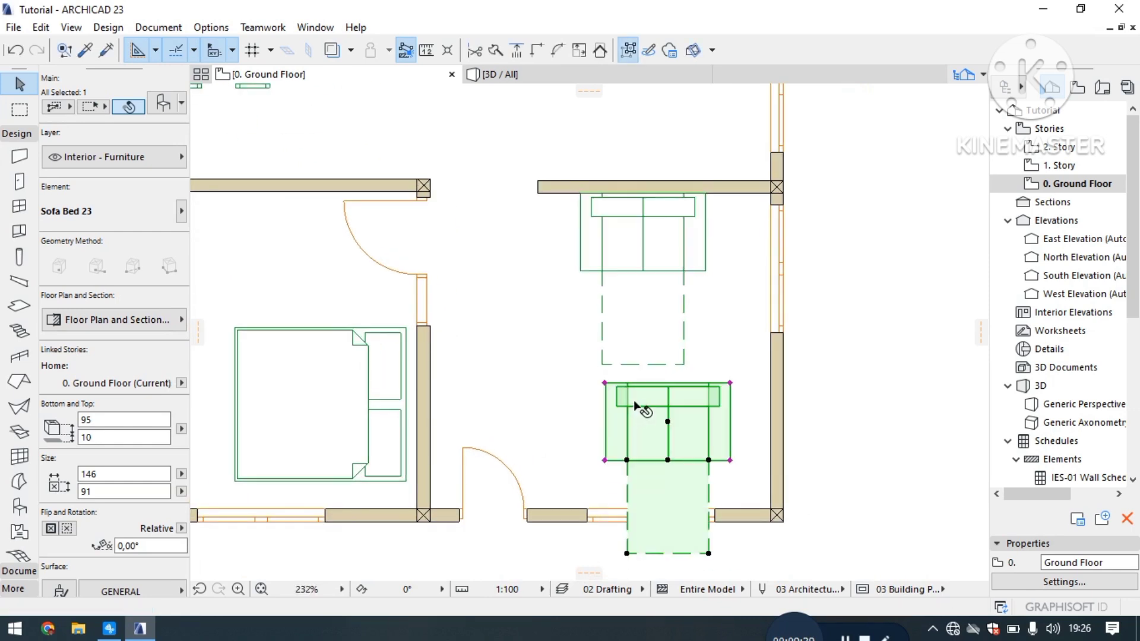
Step: Rotate the copied sofa bed by -90° about its centre so its back faces the right wall, and deselect it
click(667, 422)
click(721, 532)
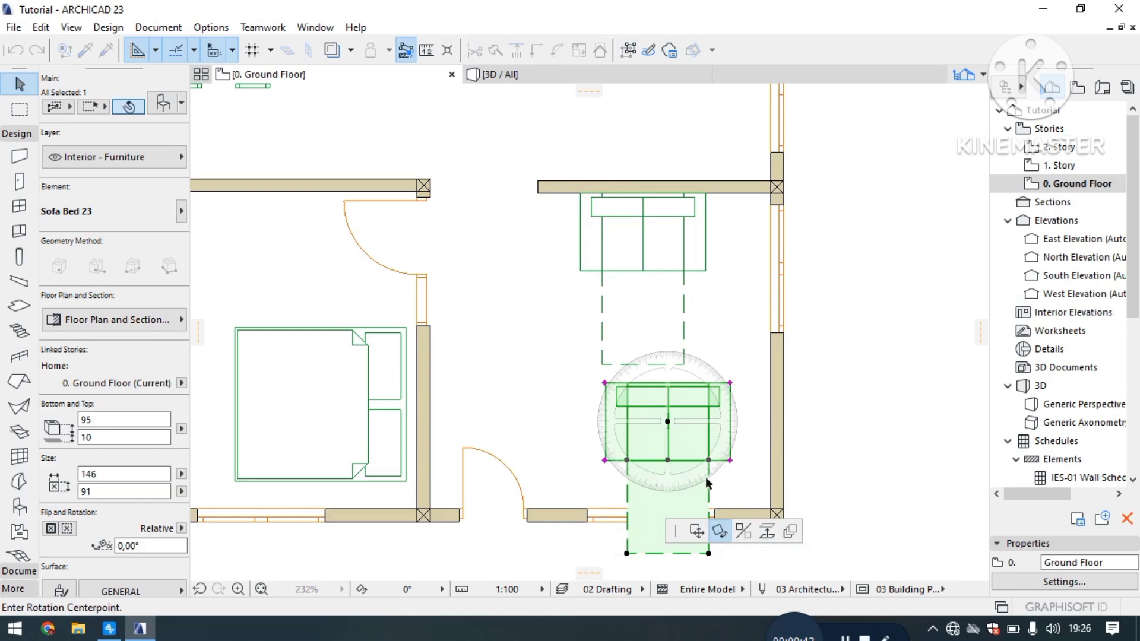
click(754, 421)
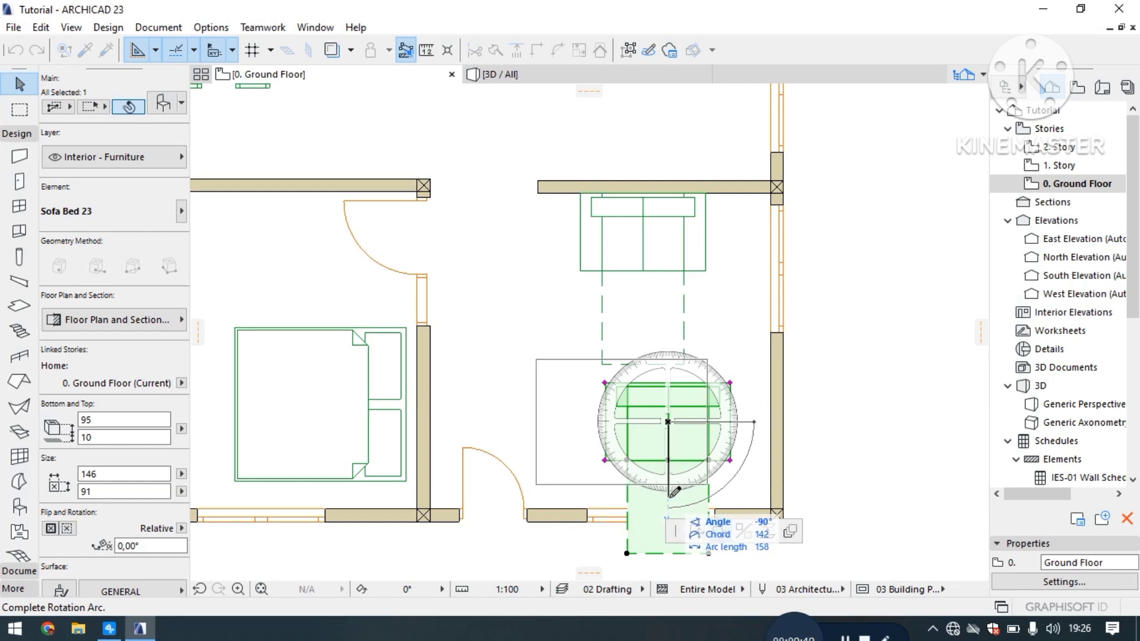
click(670, 497)
scroll(696, 419, up, 2)
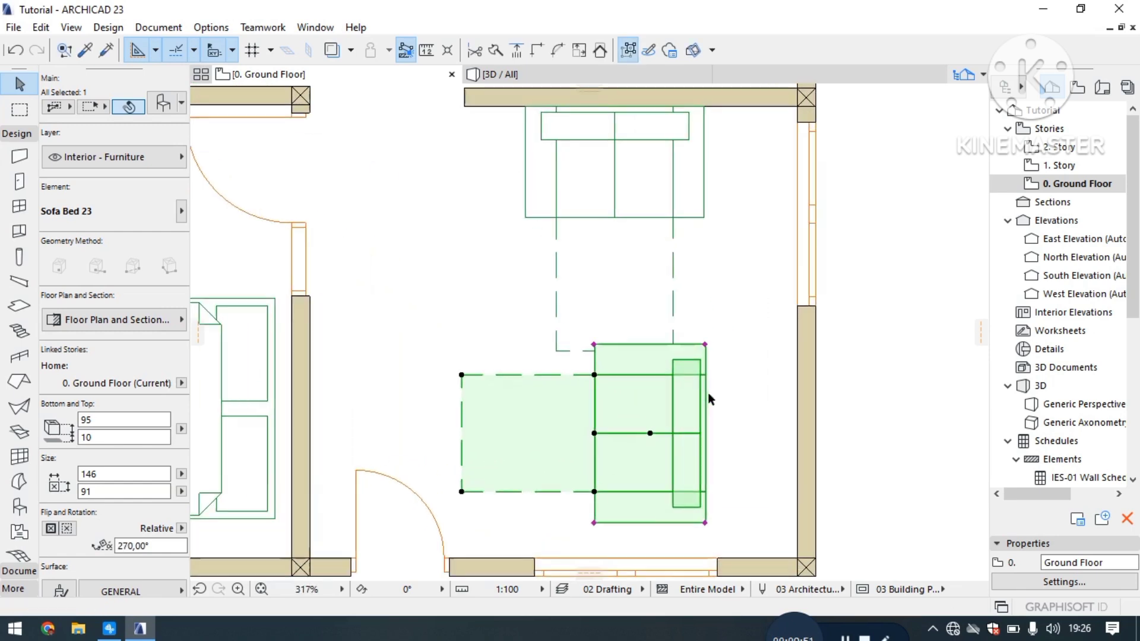
key(Escape)
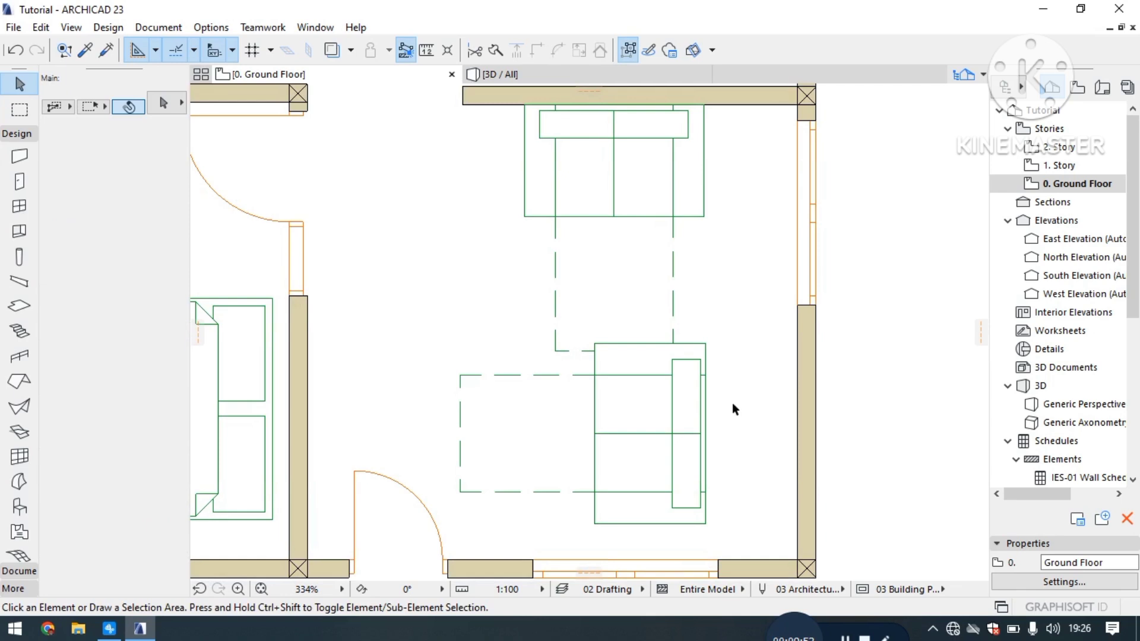
Step: Move the rotated sofa bed up and right until its back meets the right wall's inner face, and deselect it
click(707, 406)
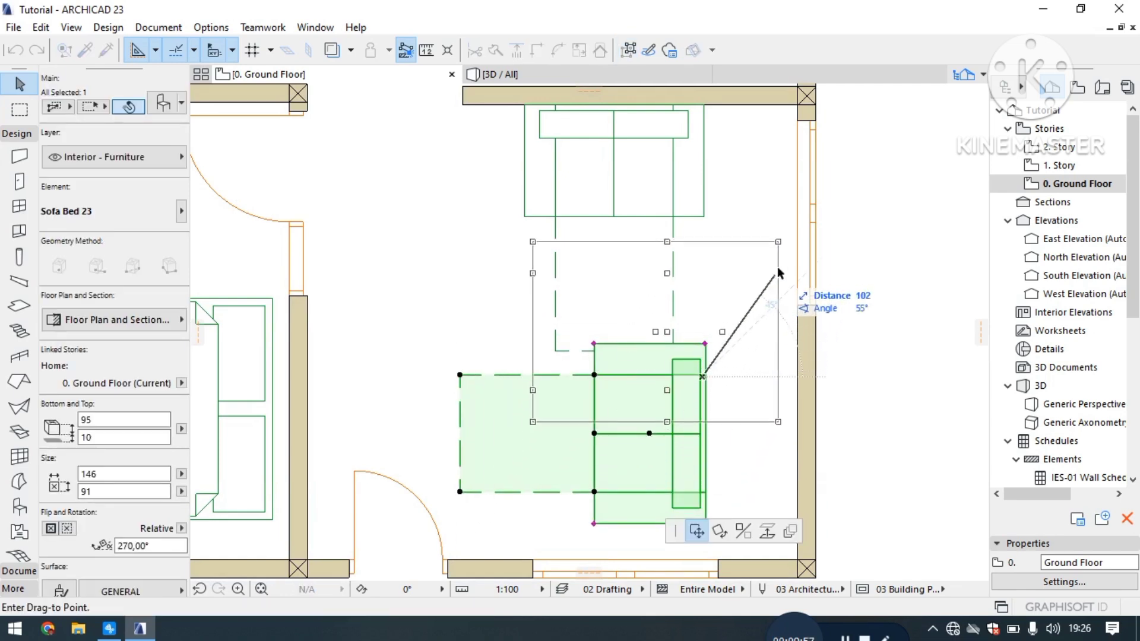
scroll(778, 269, up, 2)
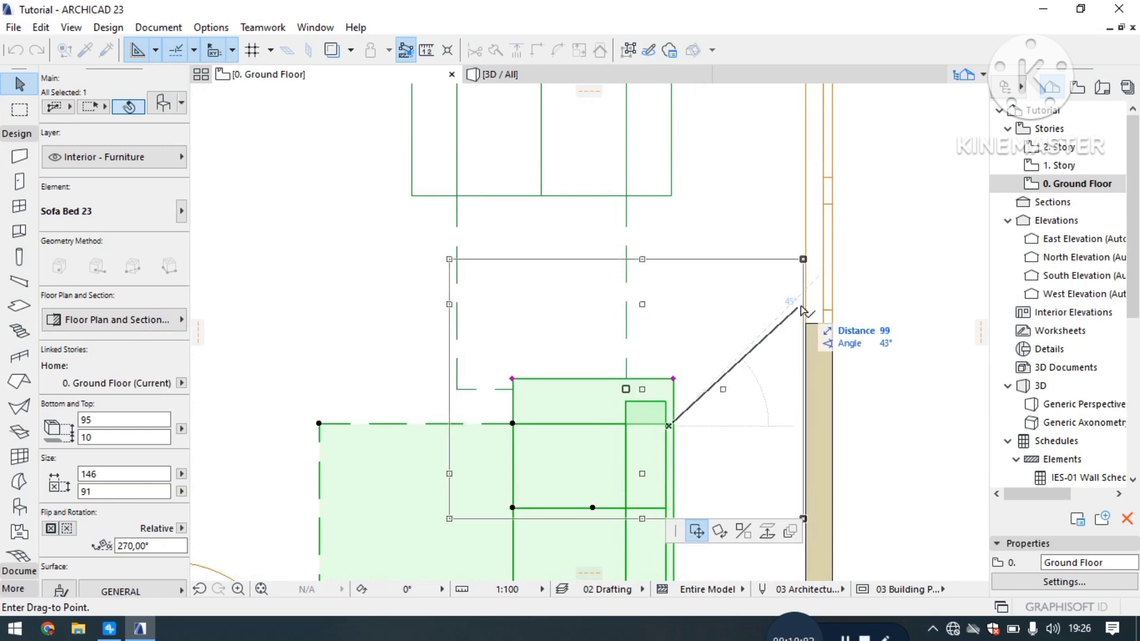
scroll(805, 321, up, 2)
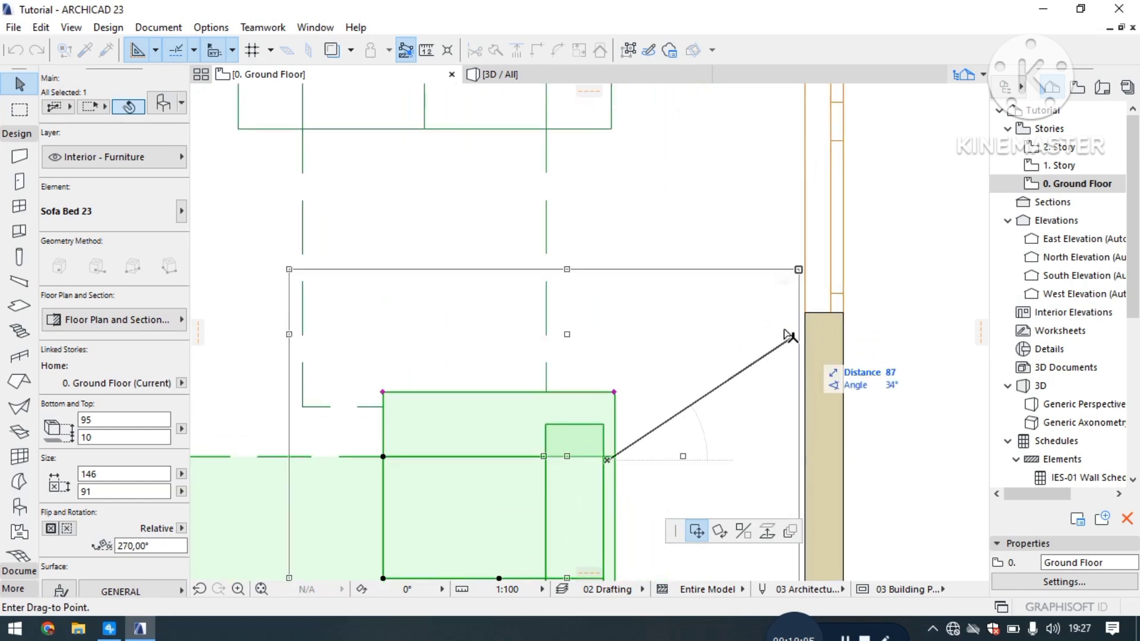
click(799, 303)
scroll(803, 300, down, 3)
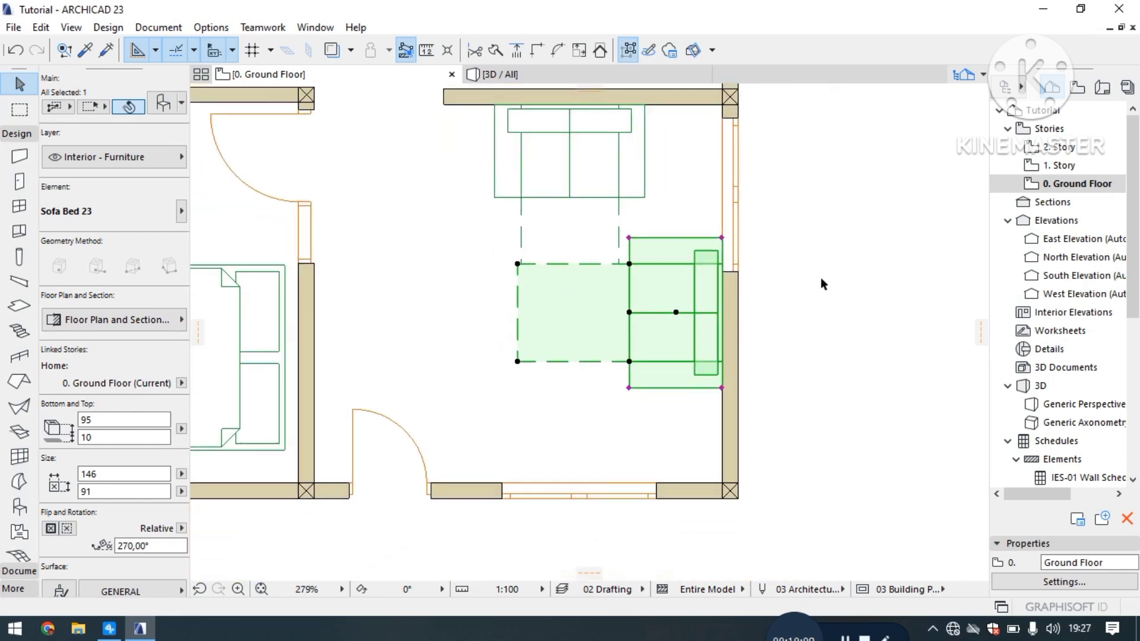
click(830, 270)
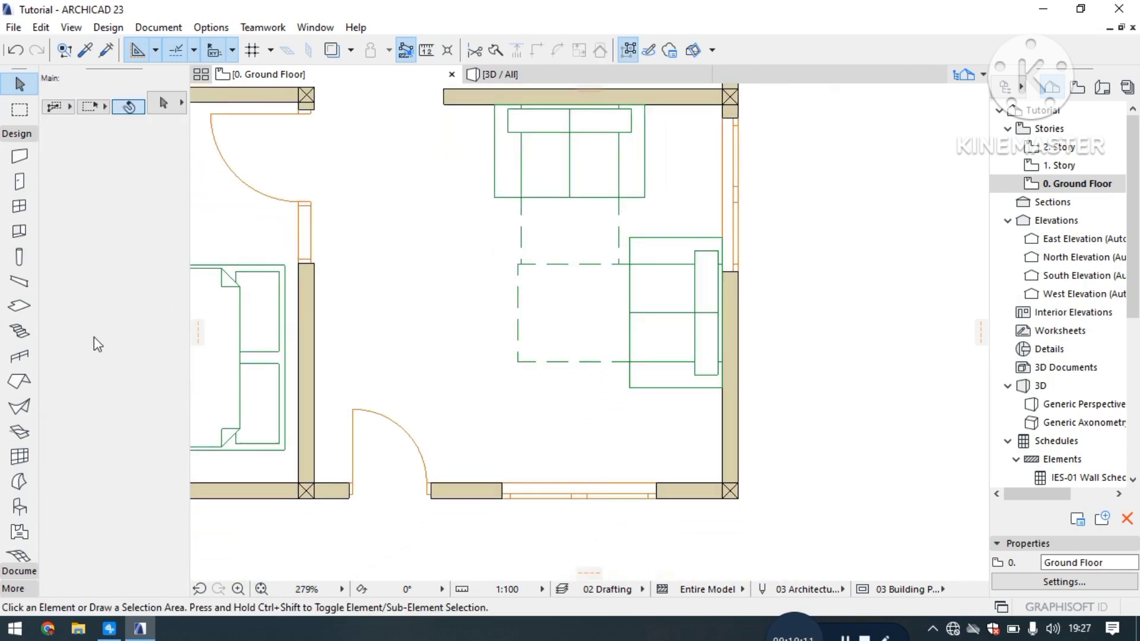
Step: Open the Object tool's default settings and examine the Appliances, Bathroom Accessories, Beds, Cabinets and Shelves, and Chairs library folders
click(20, 506)
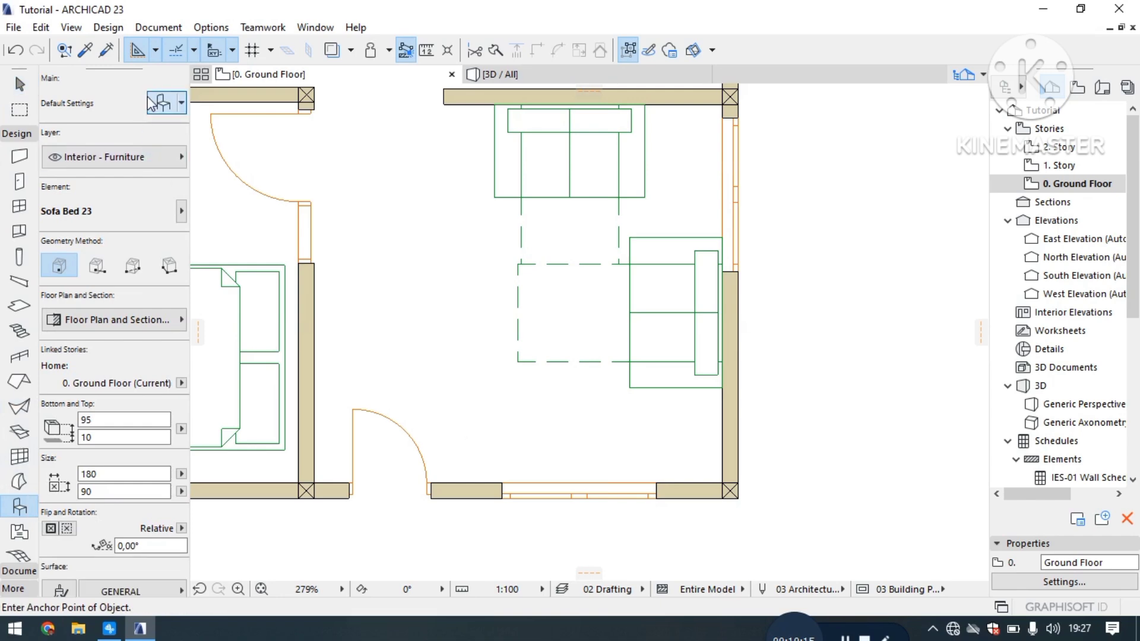
click(152, 103)
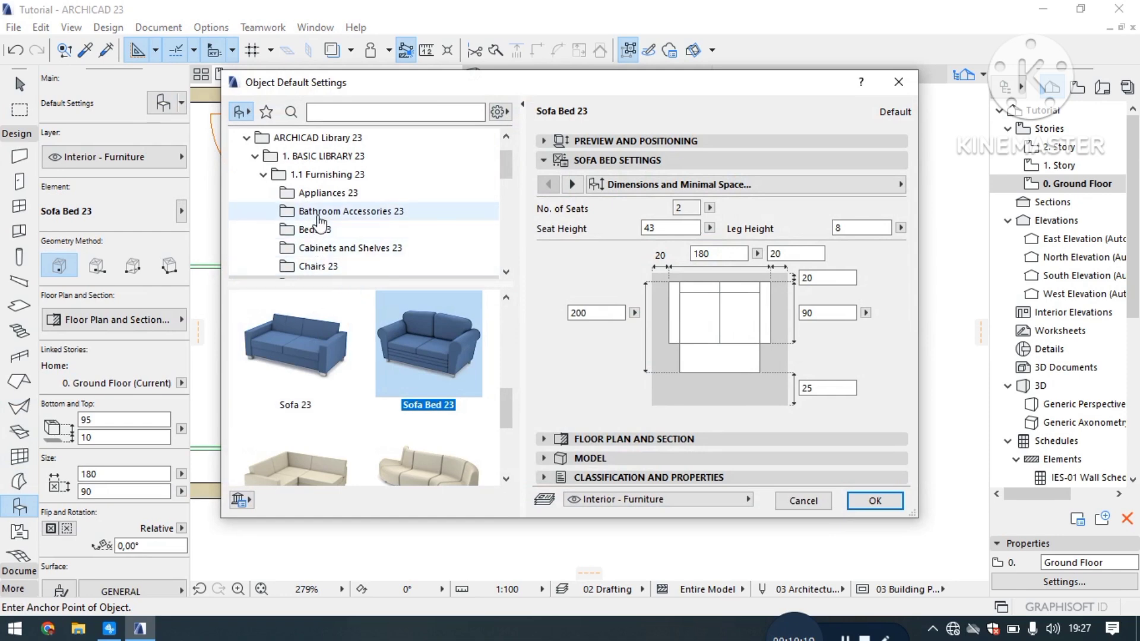
click(320, 193)
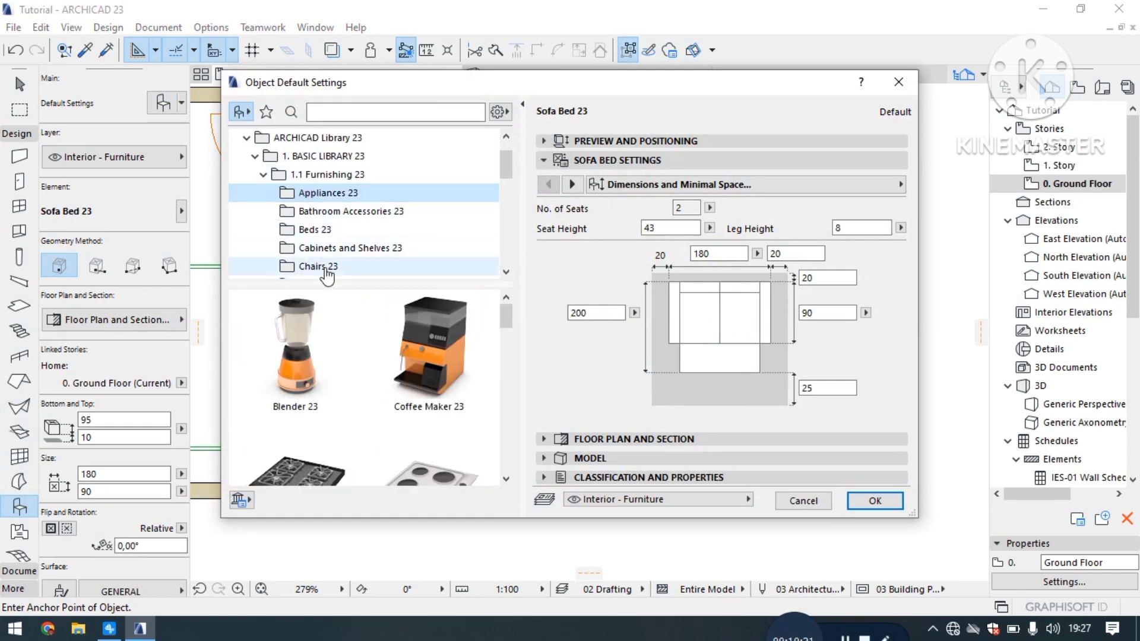
scroll(338, 409, down, 3)
scroll(338, 409, down, 3)
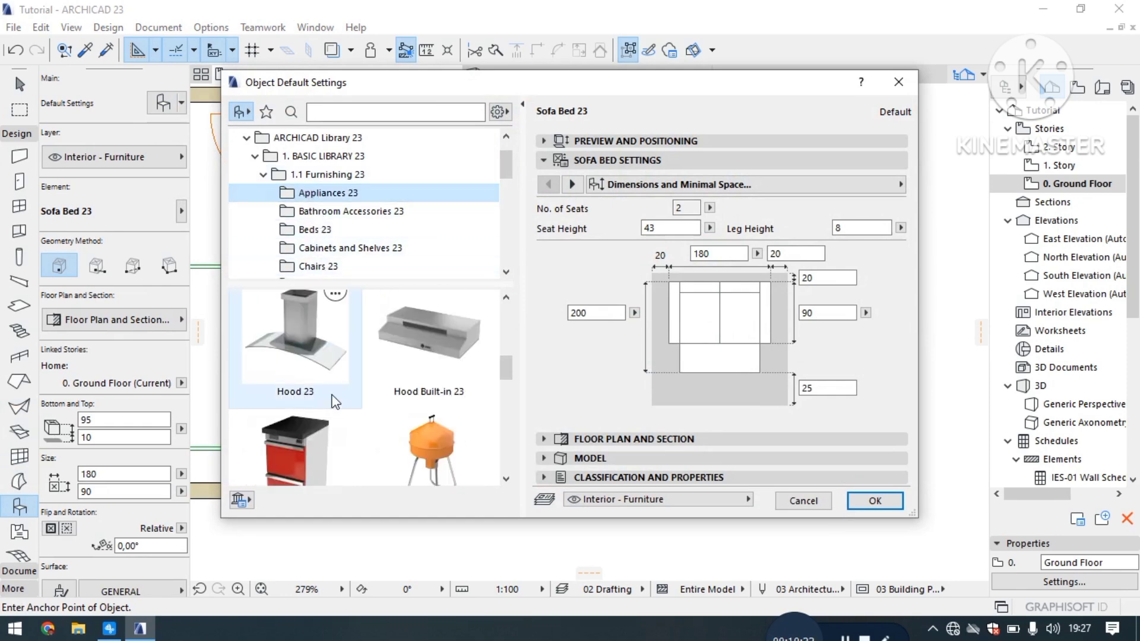
scroll(336, 402, down, 6)
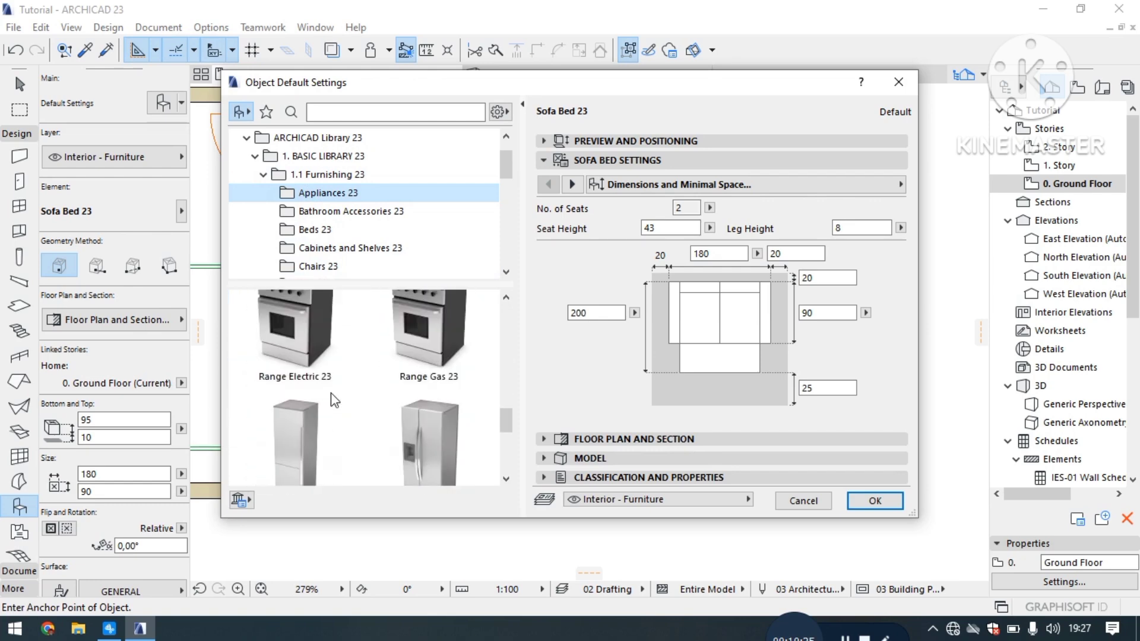
scroll(336, 402, down, 3)
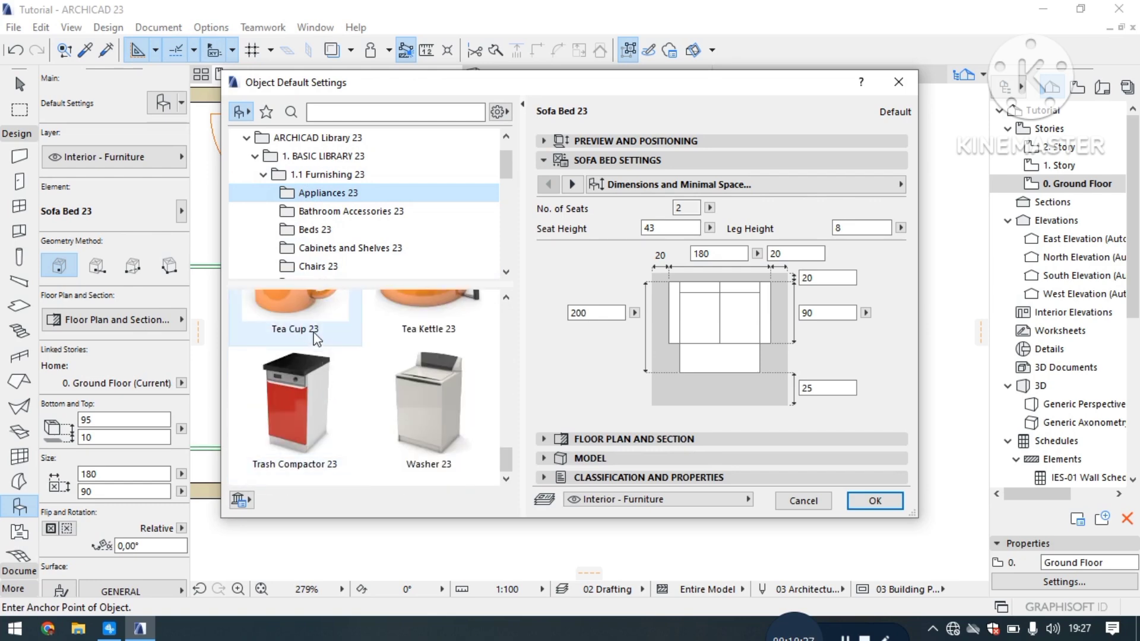
click(305, 212)
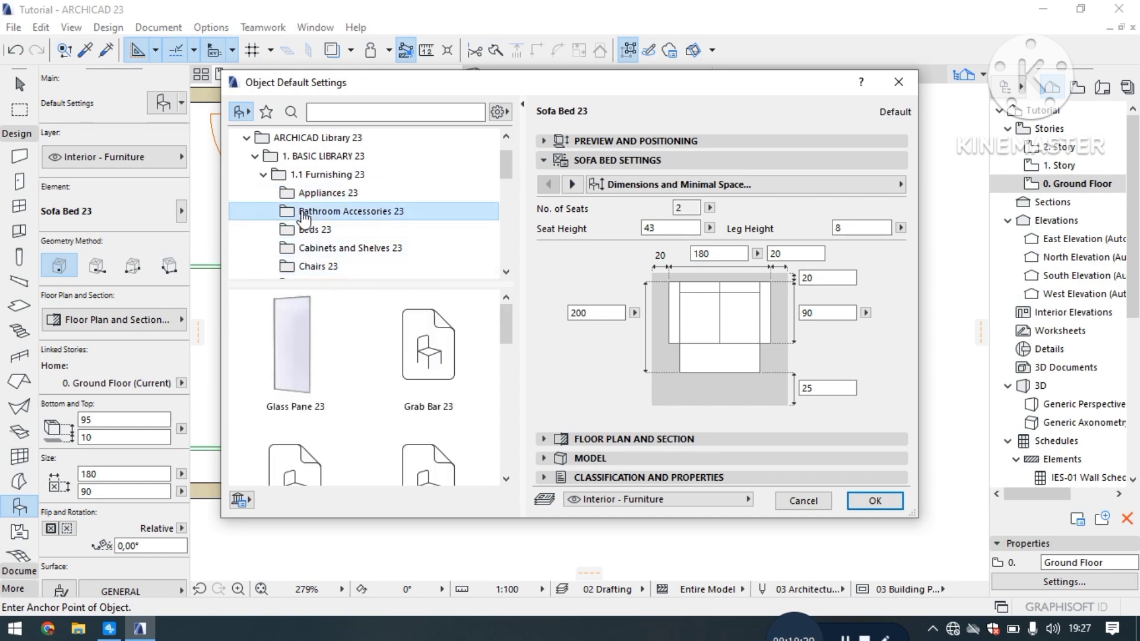
click(305, 231)
scroll(307, 231, down, 1)
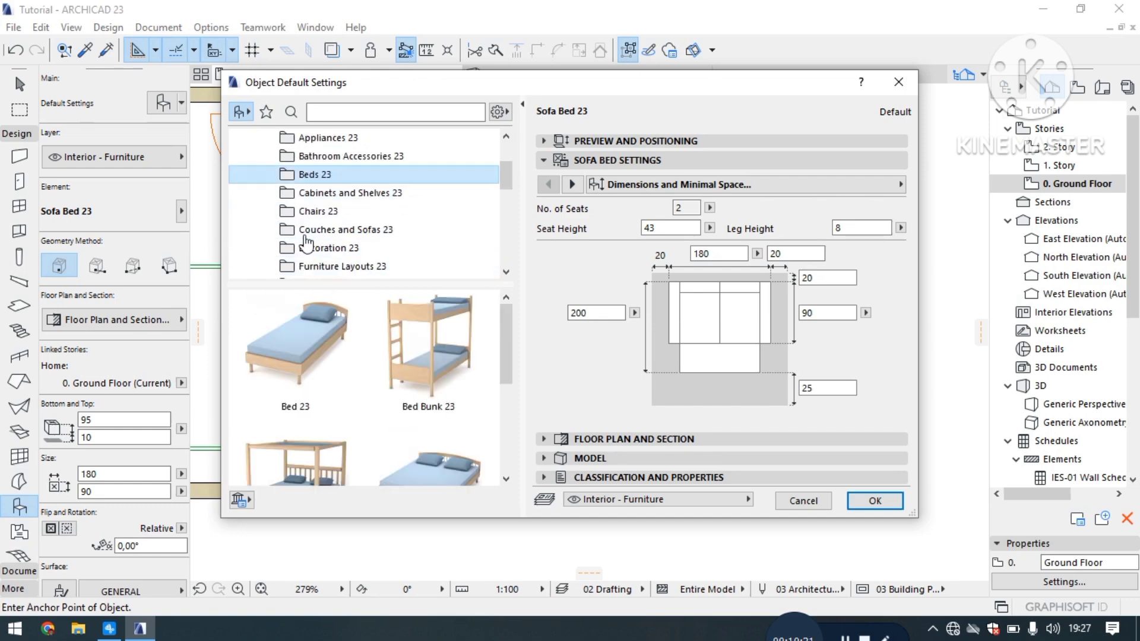
click(308, 194)
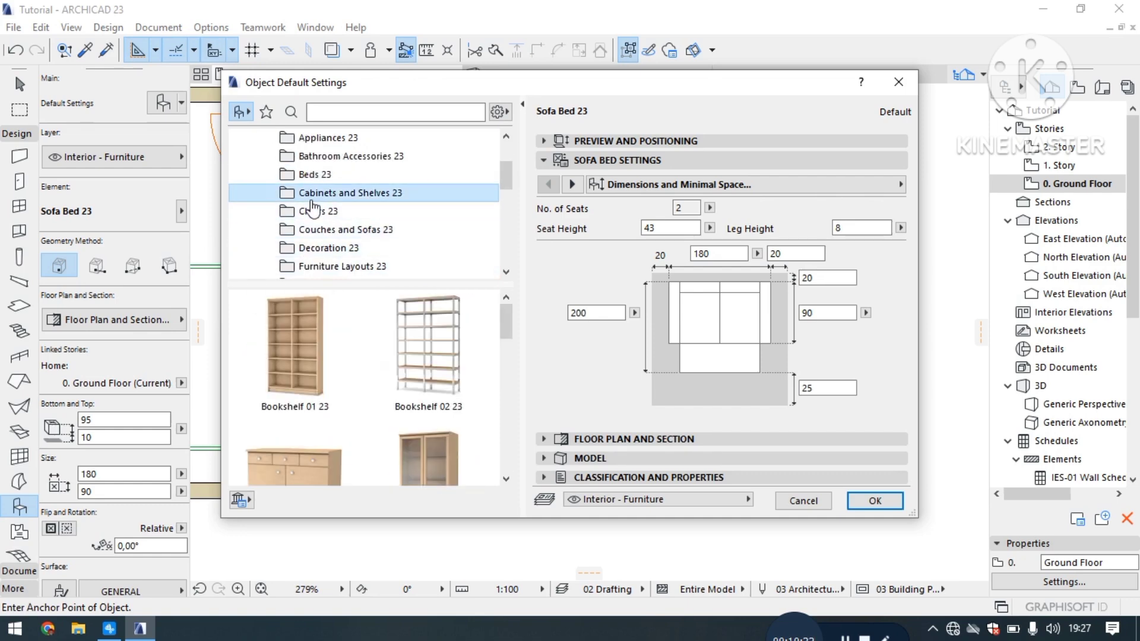
click(309, 211)
scroll(332, 357, down, 3)
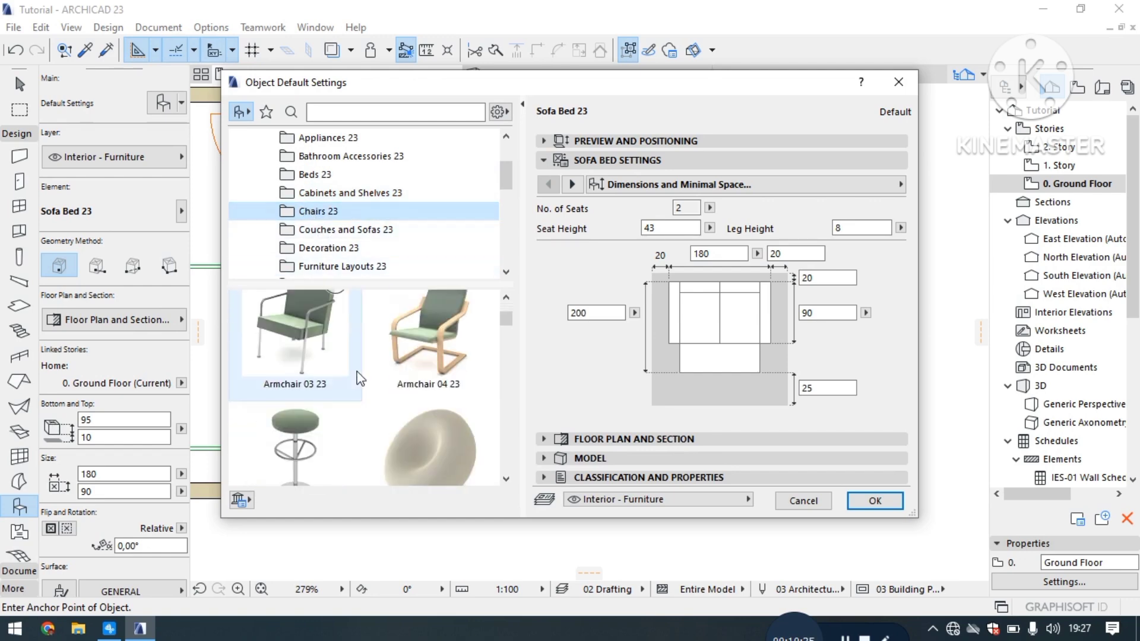
scroll(357, 377, down, 5)
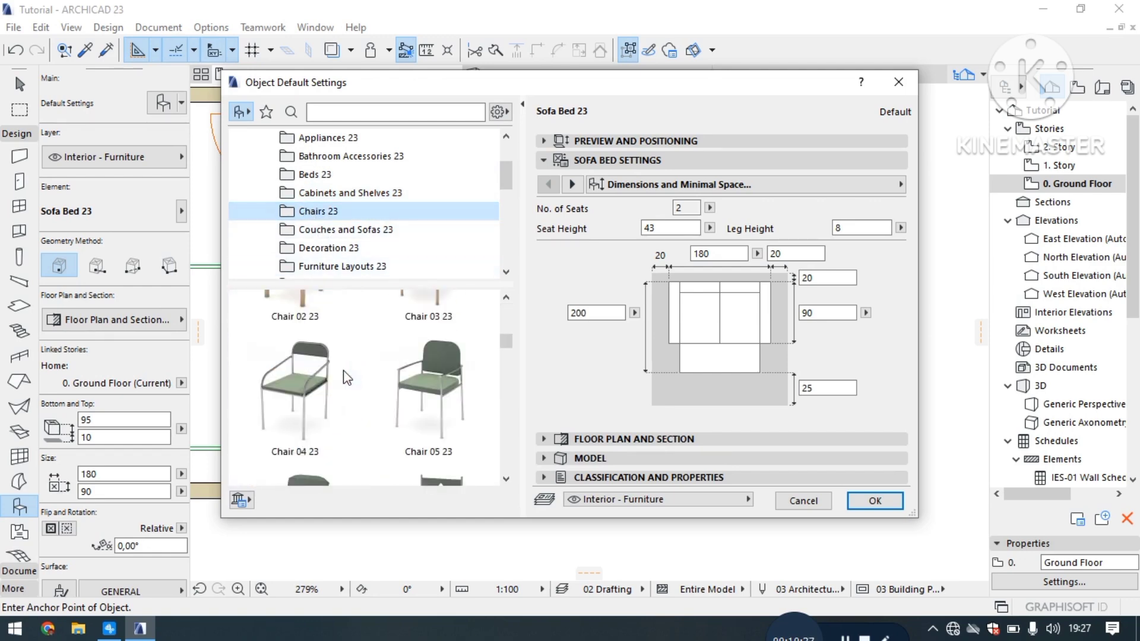
Step: Examine the library objects in the Couches and Sofas, Decoration, Furniture Layouts, and Health and Recreation folders
click(333, 231)
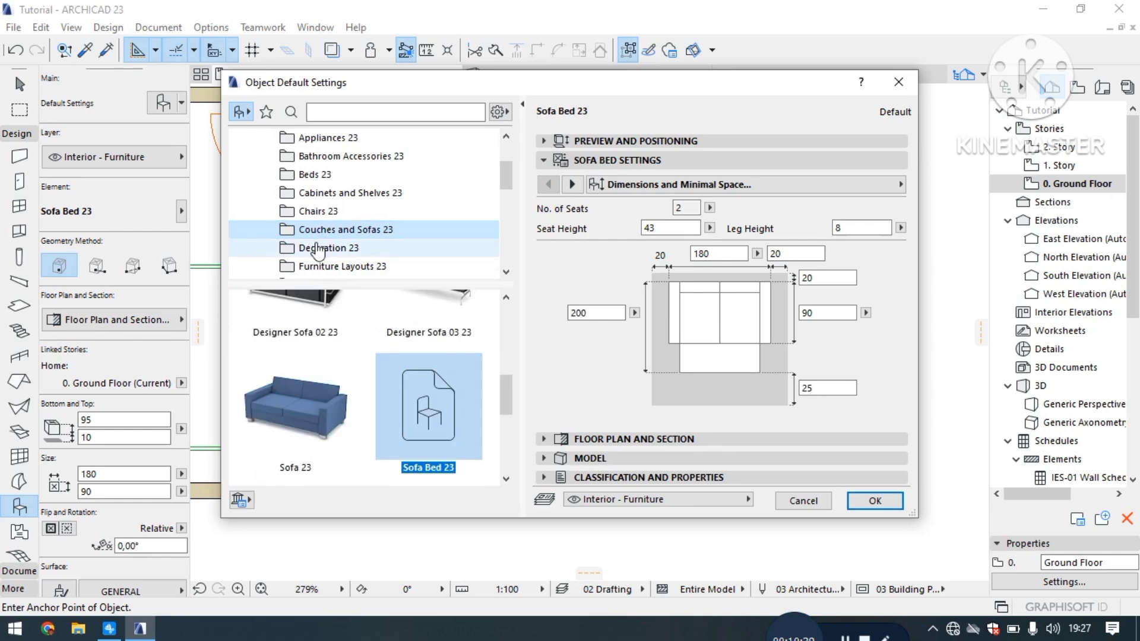
click(330, 247)
scroll(333, 386, down, 3)
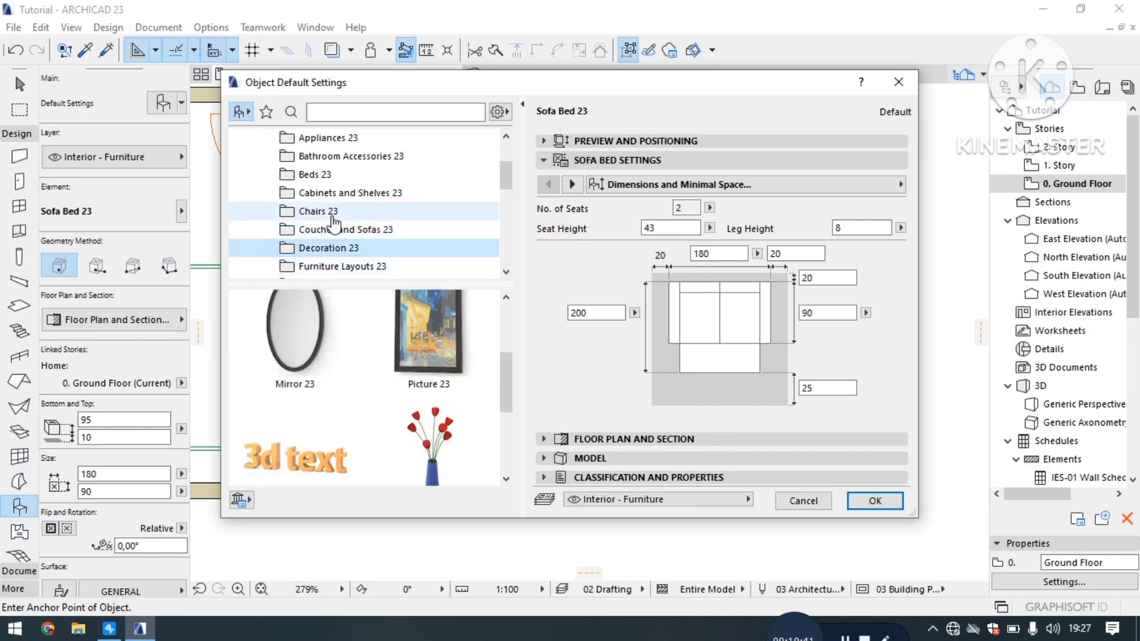
scroll(332, 223, down, 2)
click(320, 156)
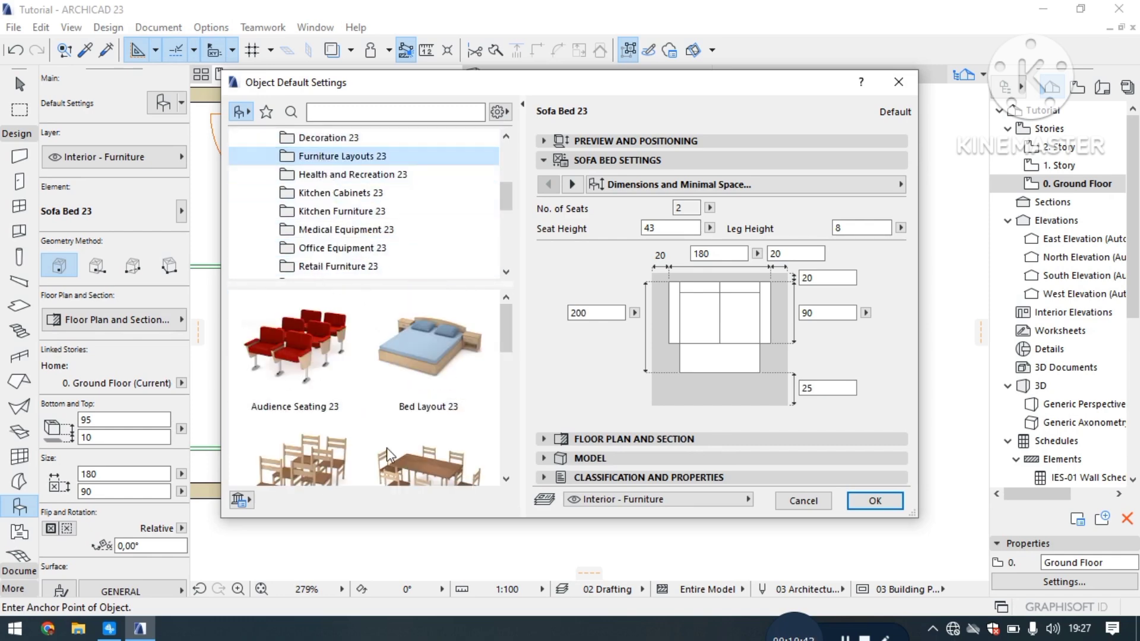
scroll(363, 435, down, 6)
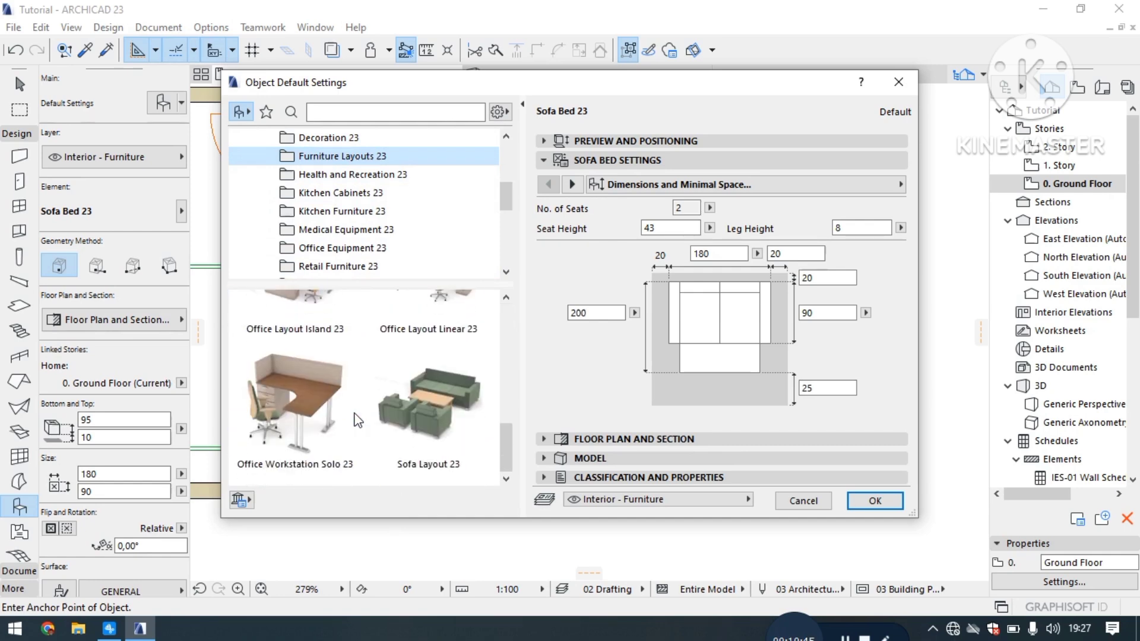
click(332, 175)
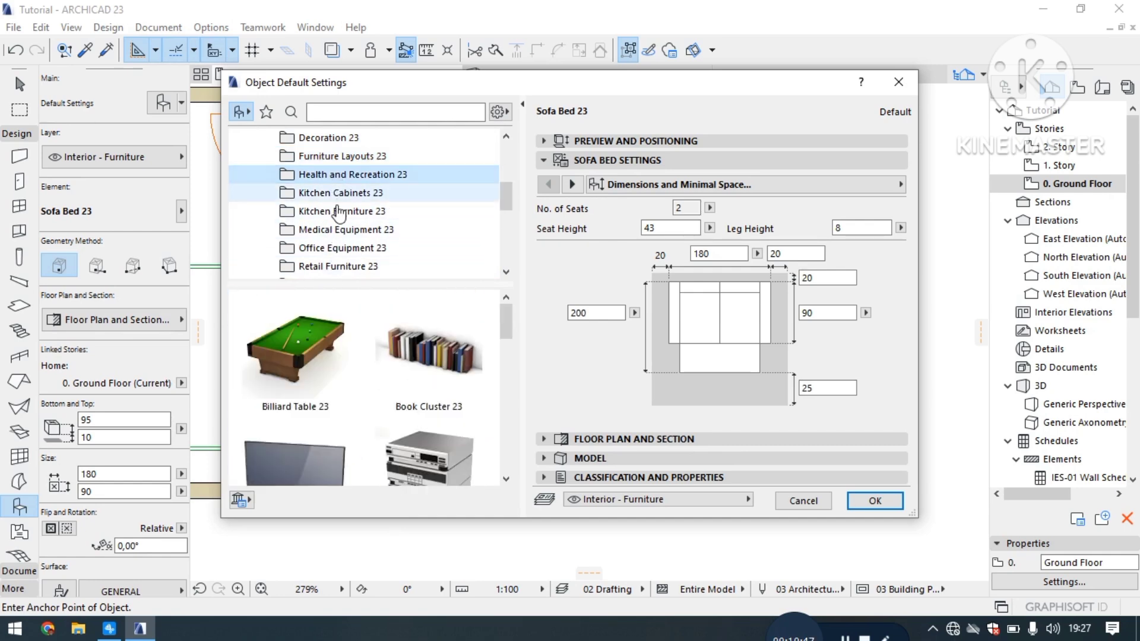
scroll(365, 437, down, 8)
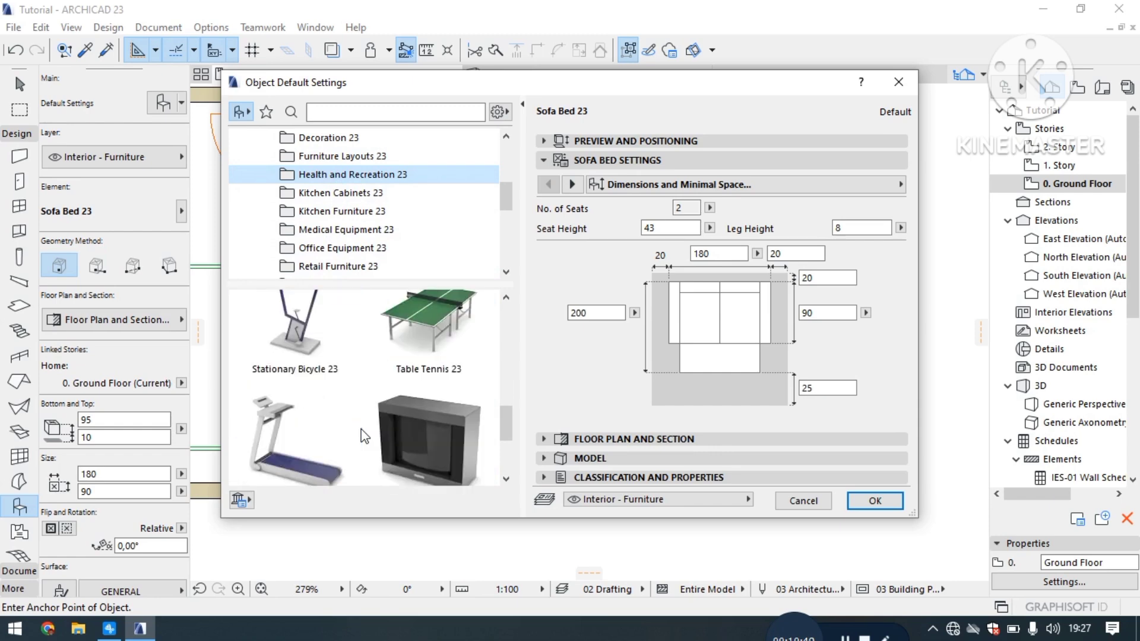
Step: Examine the kitchen, Medical Equipment, Office Equipment, Retail Furniture and School Furniture library folders
click(337, 193)
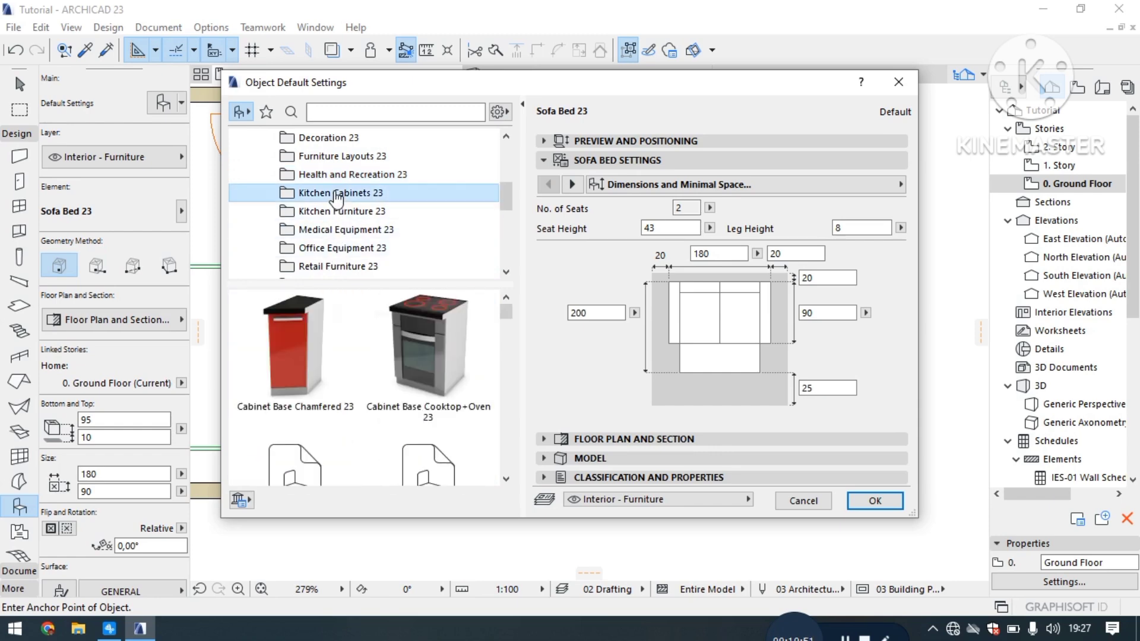
click(337, 212)
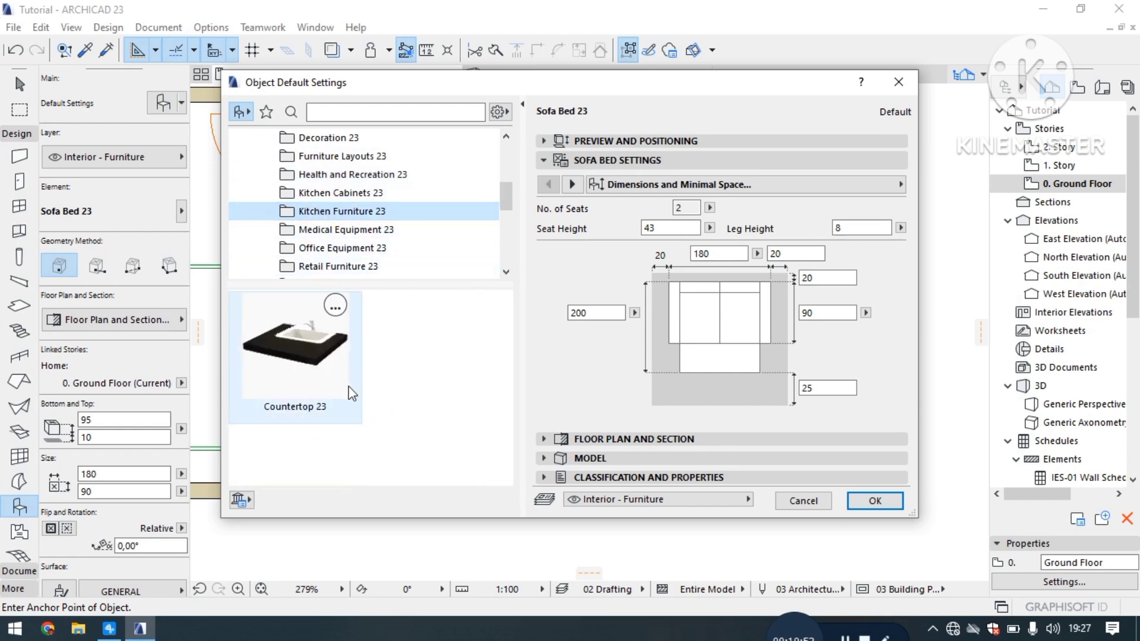
click(338, 230)
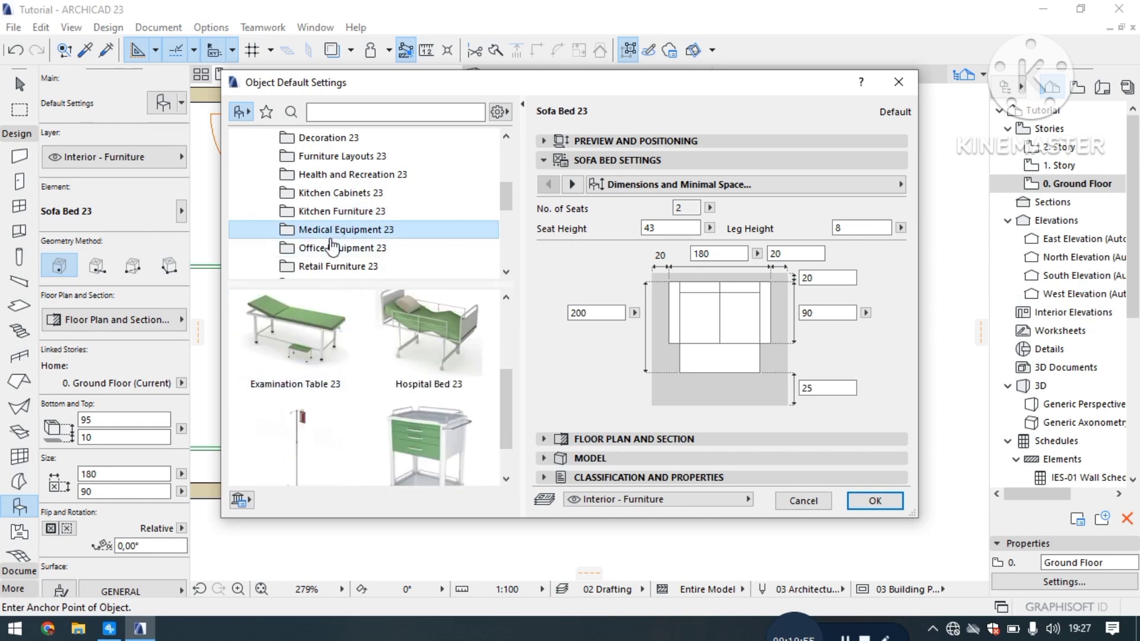
click(339, 250)
scroll(340, 371, down, 10)
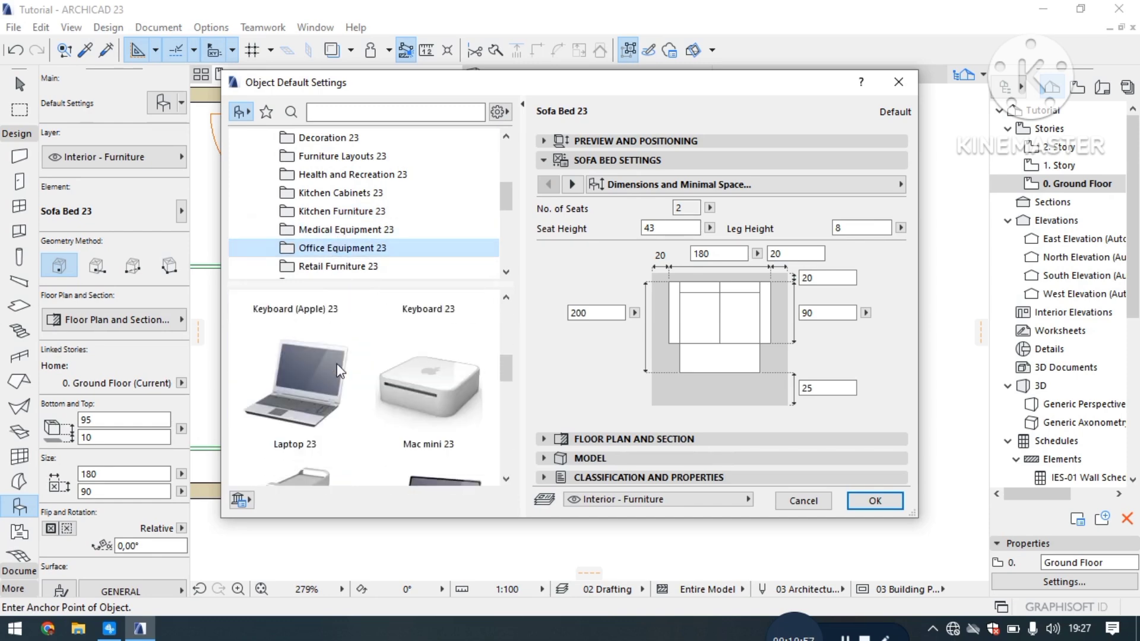
scroll(338, 368, down, 8)
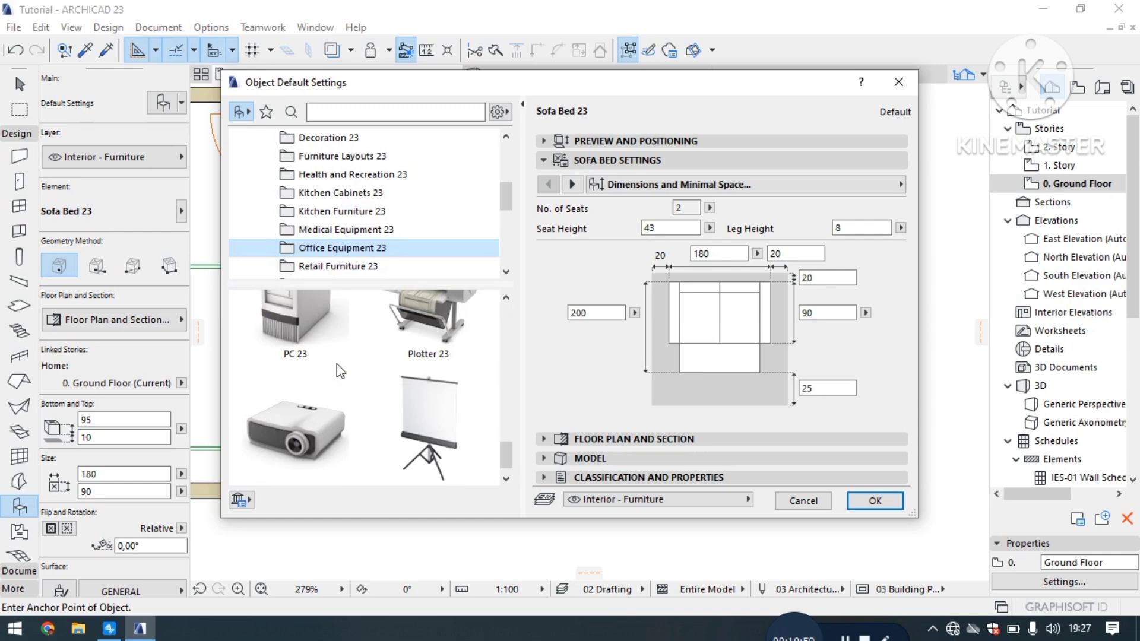
scroll(336, 255, down, 2)
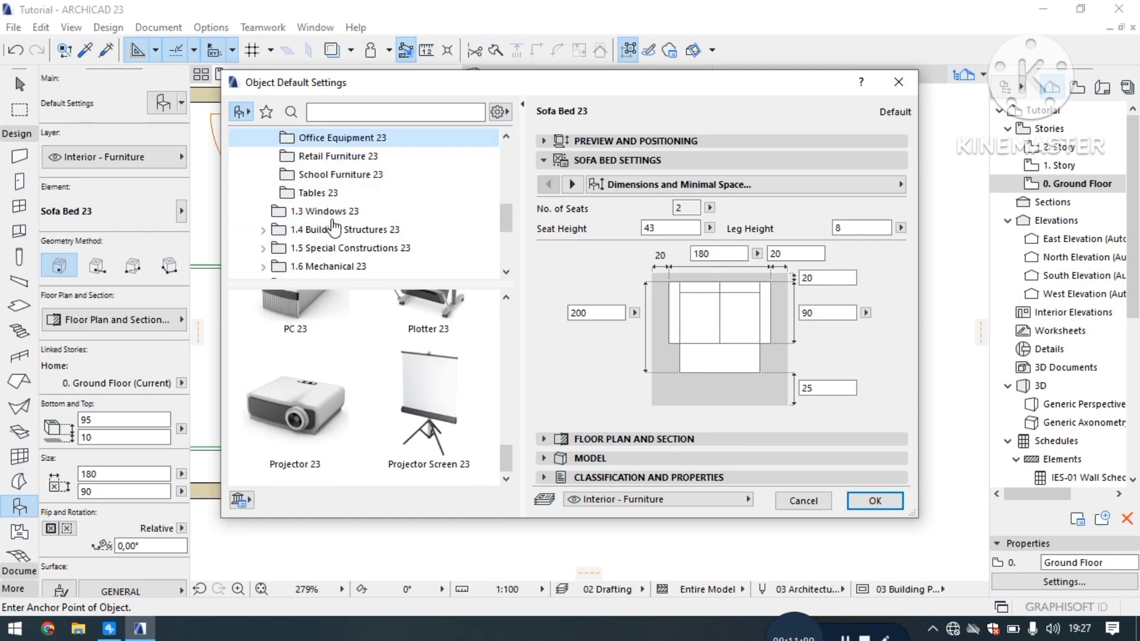
click(321, 156)
scroll(349, 380, down, 3)
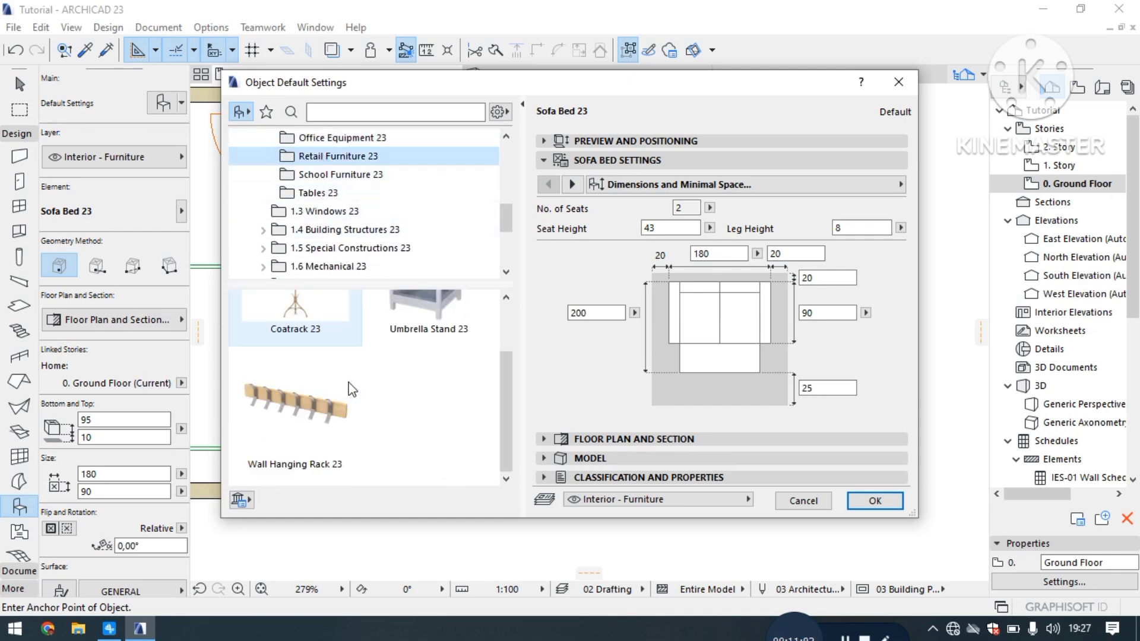
click(311, 176)
scroll(336, 386, down, 4)
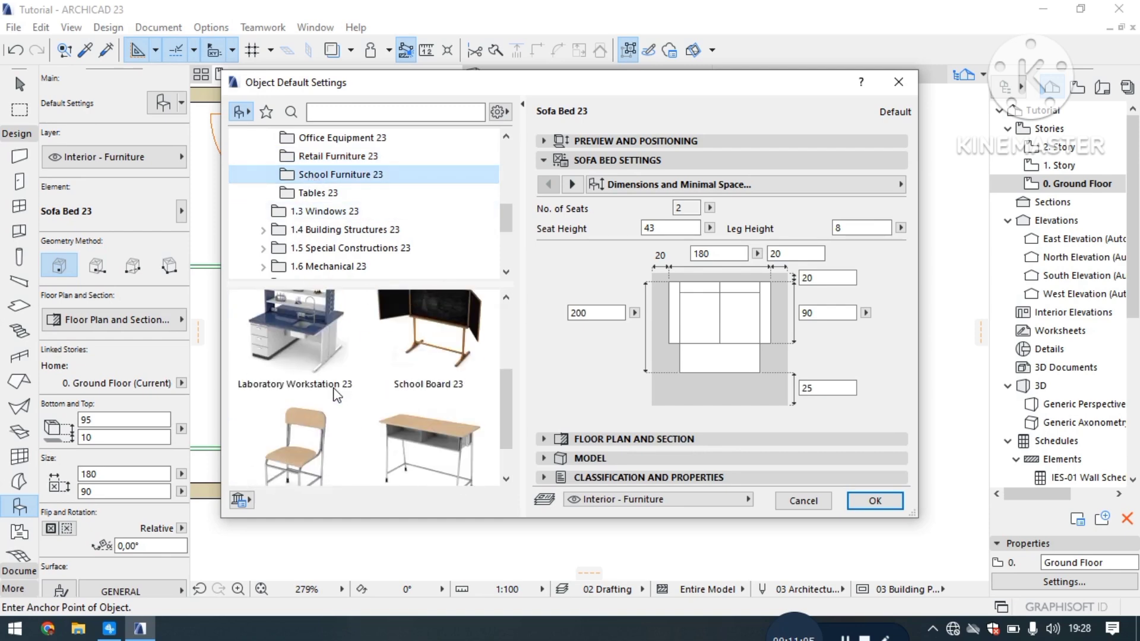
scroll(336, 395, up, 3)
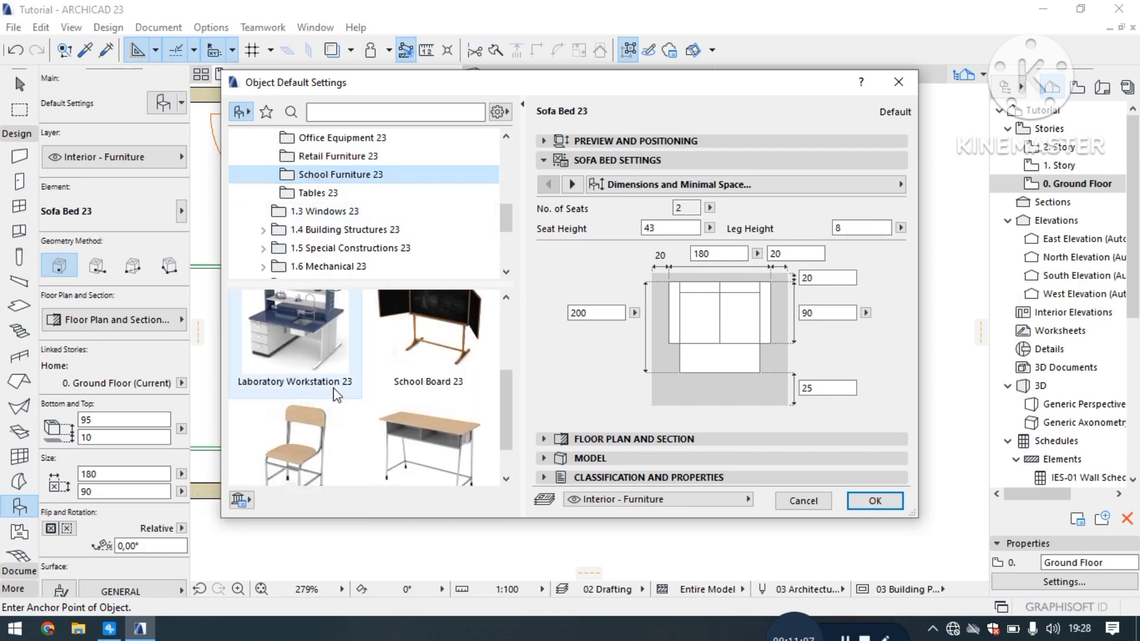
Step: Choose Coffee Table 02 23 from the Tables 23 folder and place it in the entrance room, left of the sofa beds
click(315, 192)
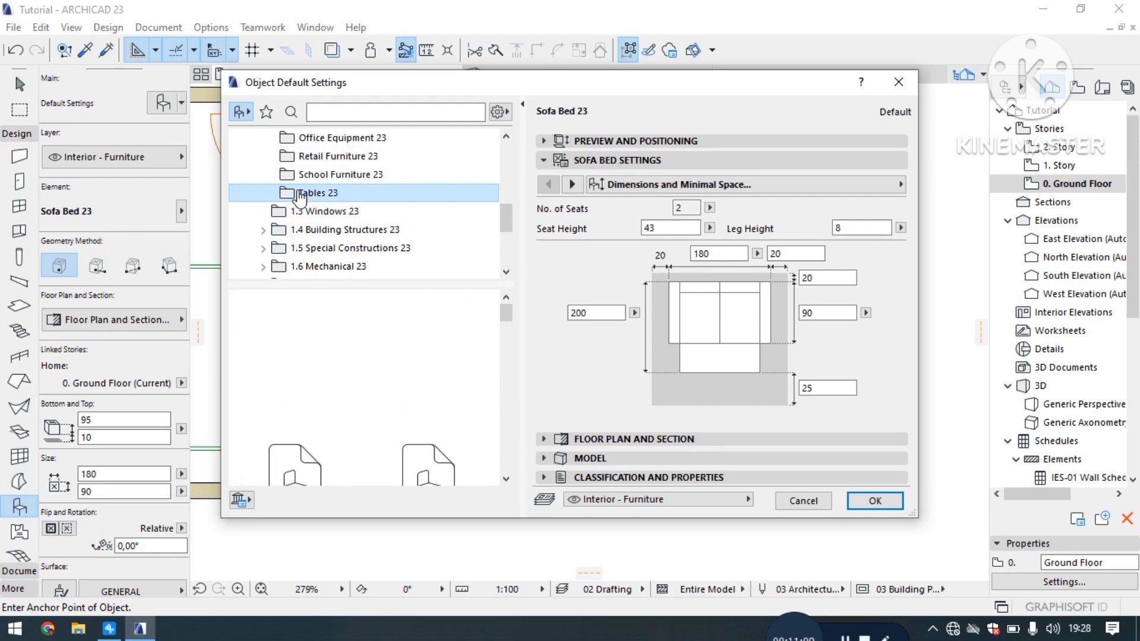
scroll(361, 375, down, 2)
click(355, 375)
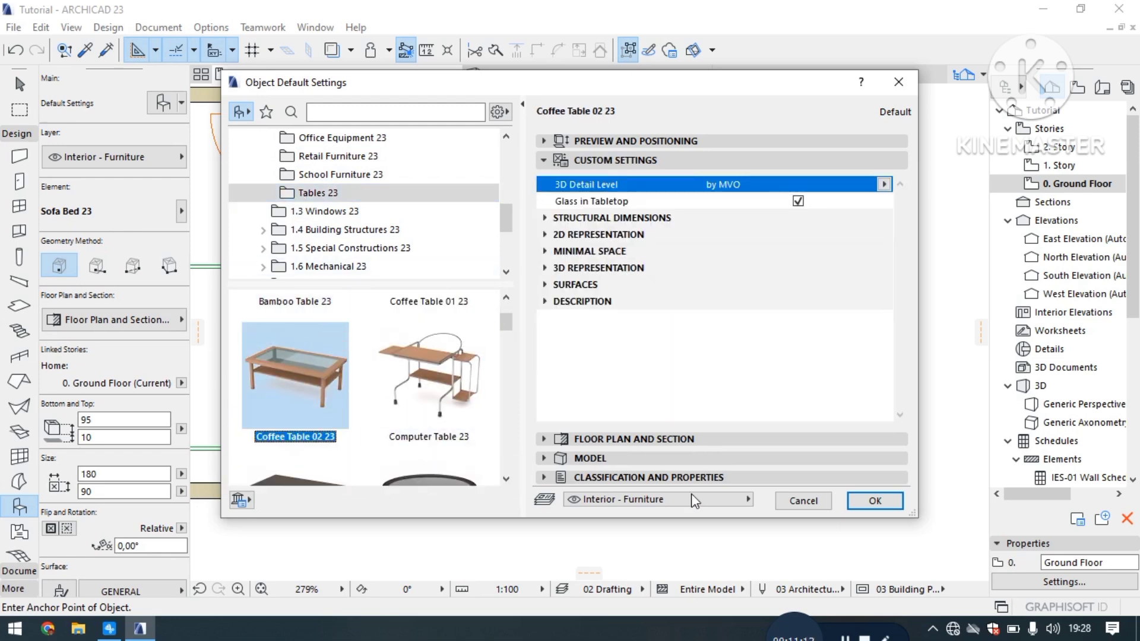
click(849, 503)
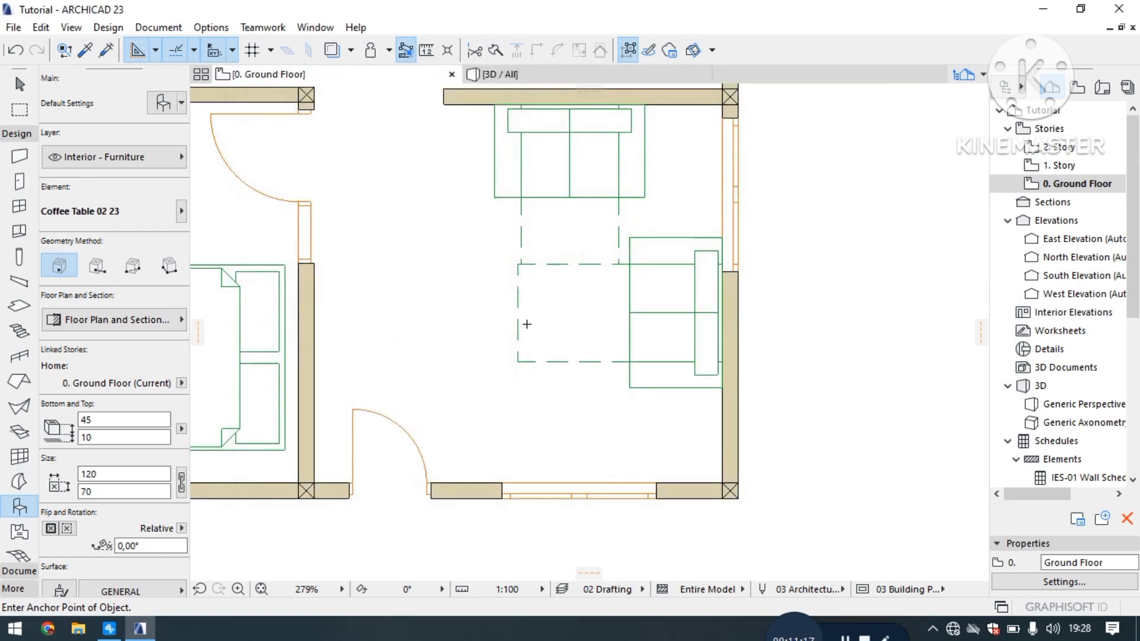
scroll(524, 323, up, 3)
scroll(509, 422, down, 3)
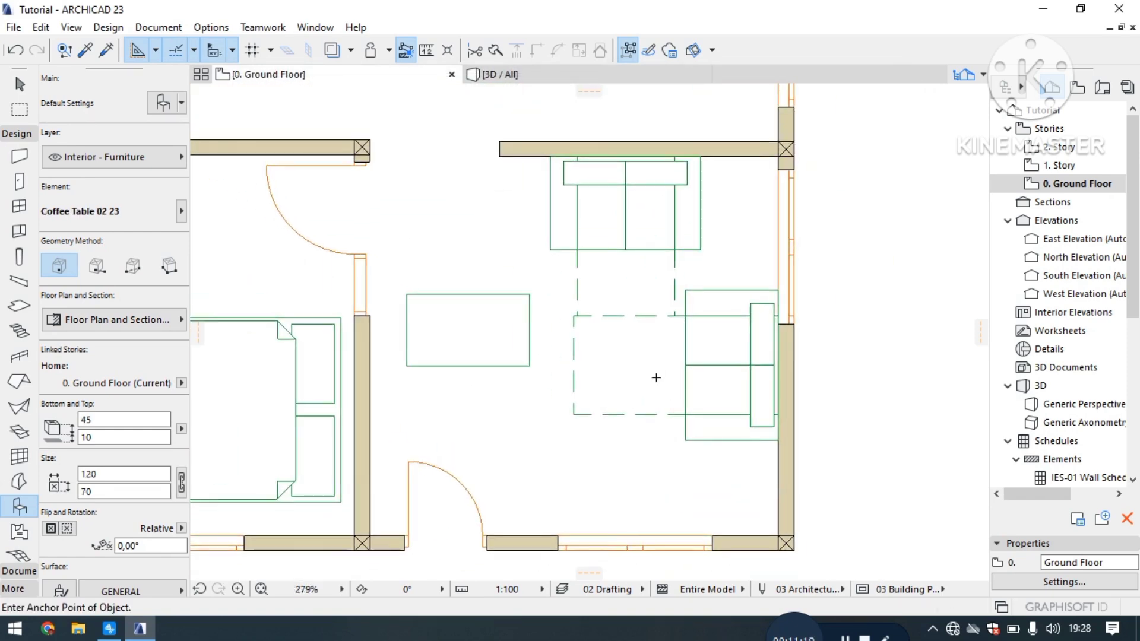
Step: Select the coffee table and rotate it by -90° about its centre so its long side runs vertically
click(20, 84)
click(457, 347)
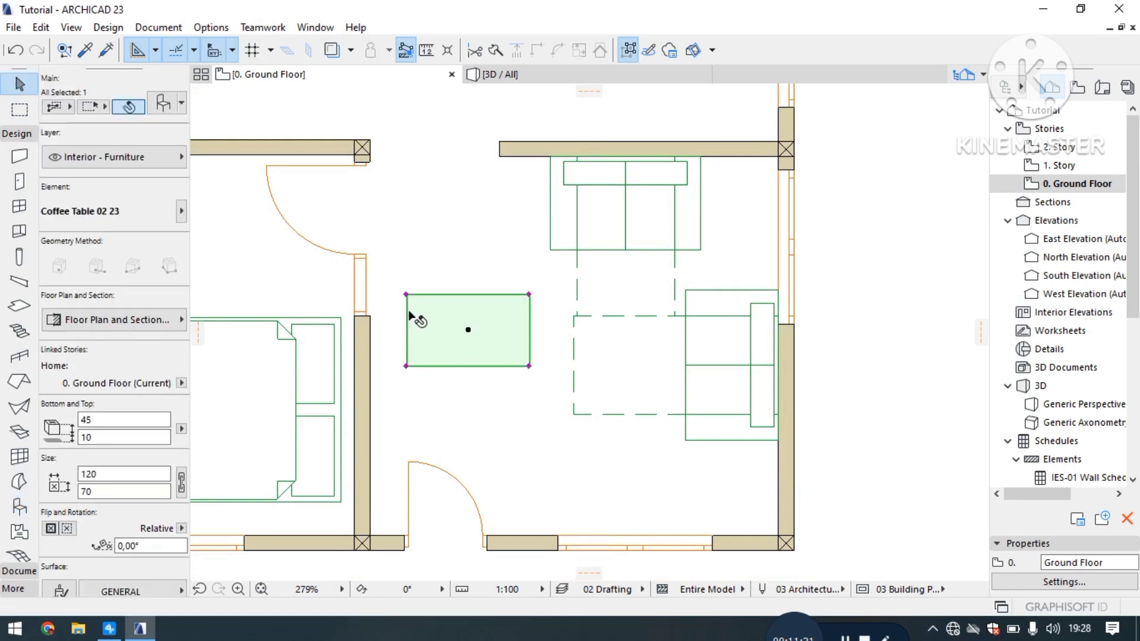
click(468, 332)
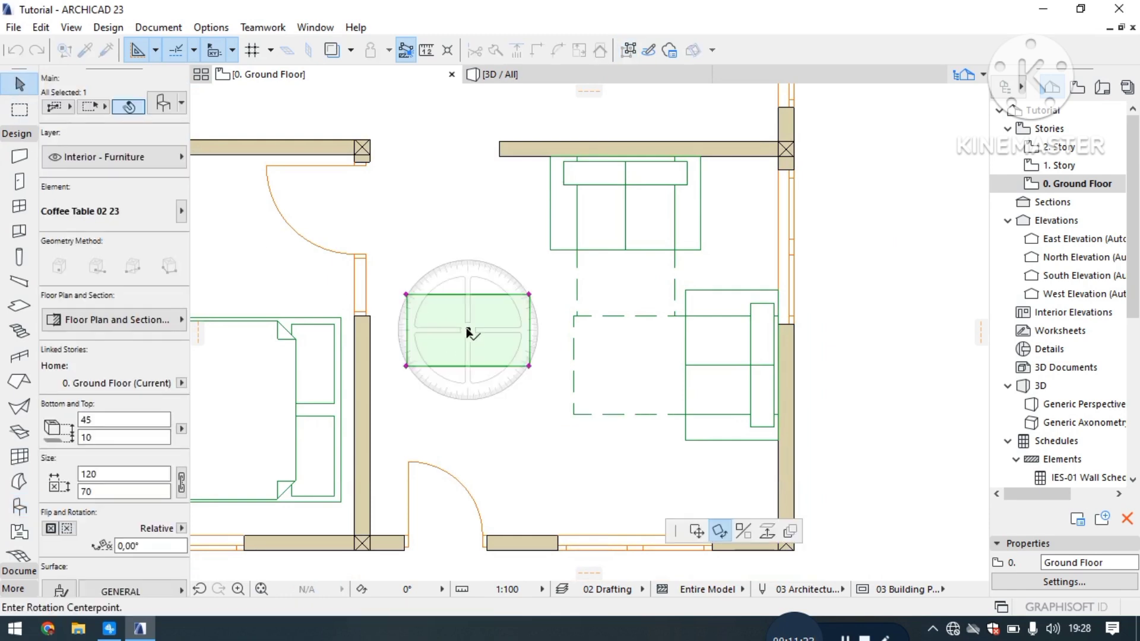
click(468, 331)
click(596, 330)
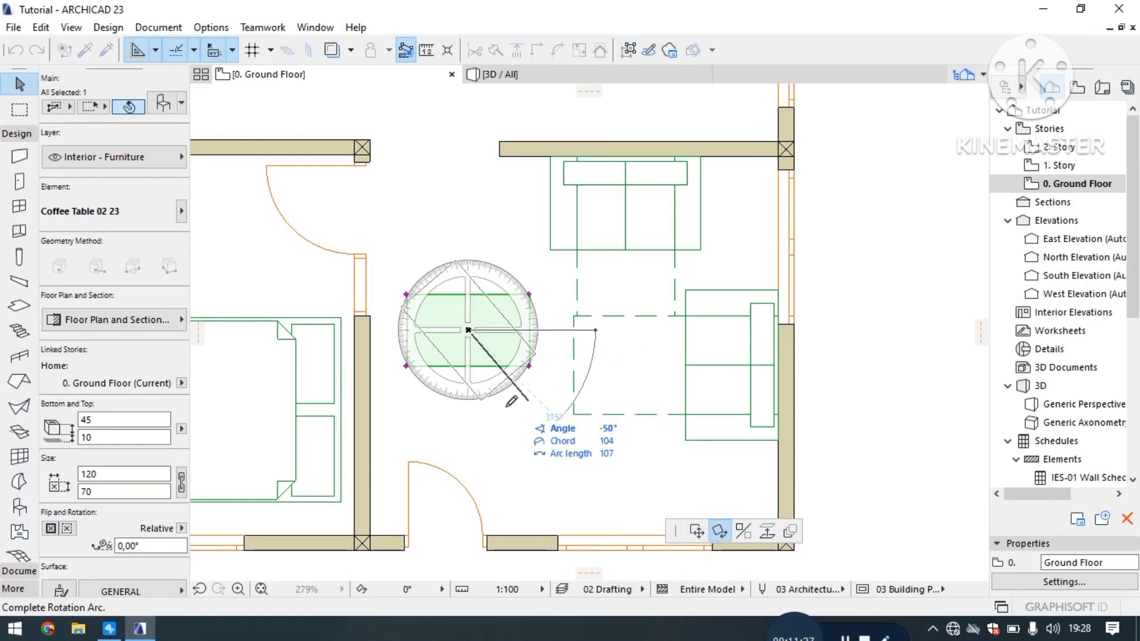
click(470, 415)
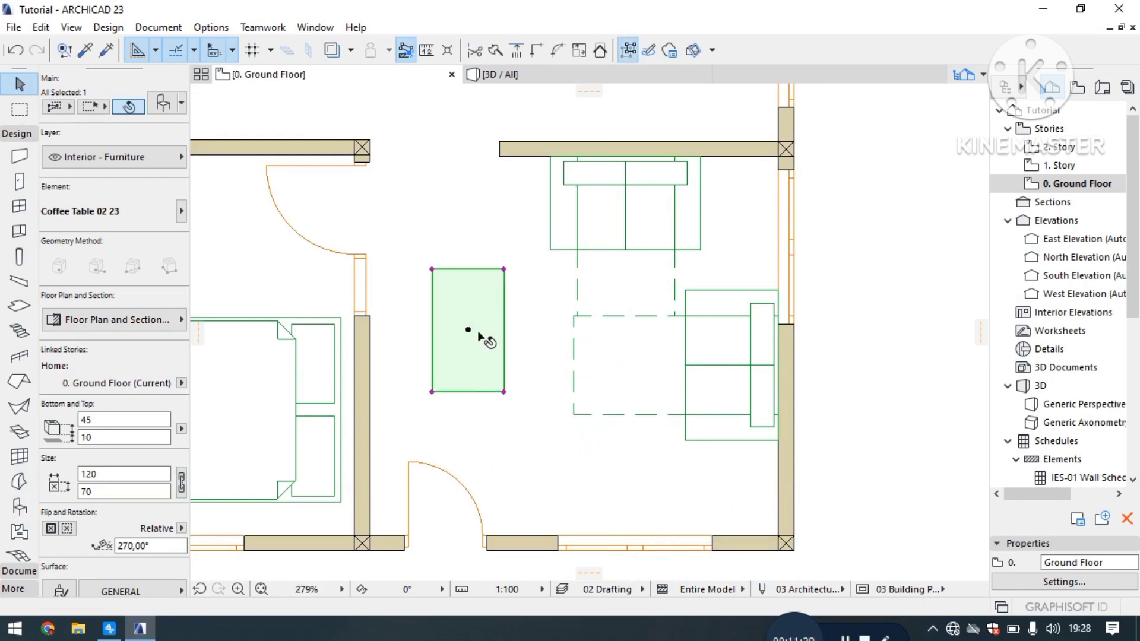
Step: Move the coffee table toward the right so it stands between the two sofa beds in the entrance room, then deselect it
scroll(478, 330, up, 2)
click(462, 301)
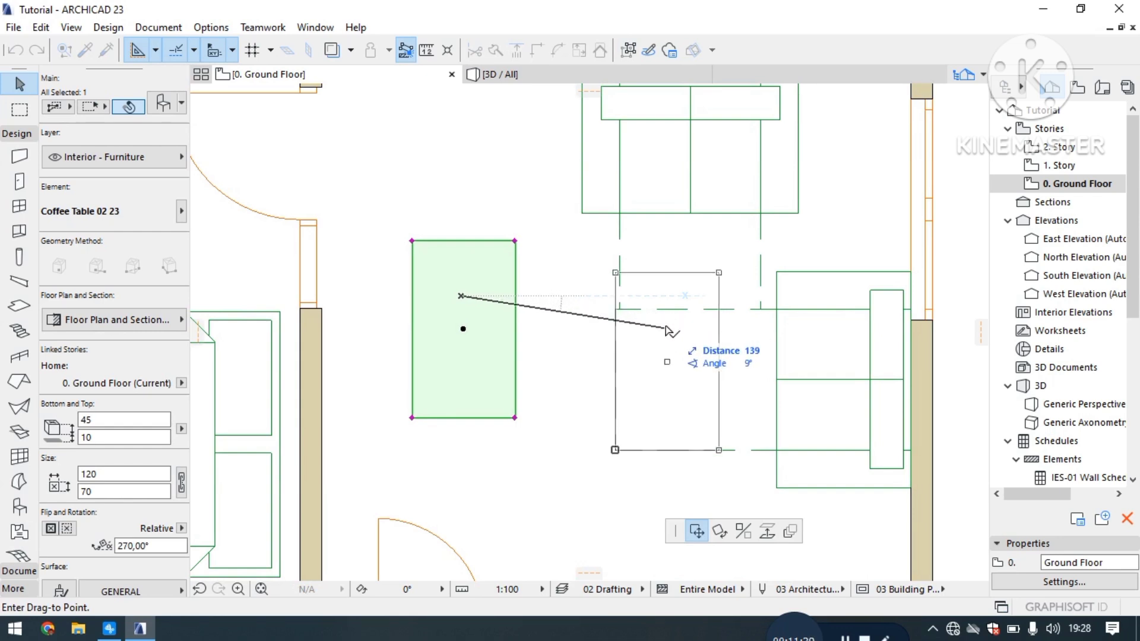
click(667, 329)
click(461, 325)
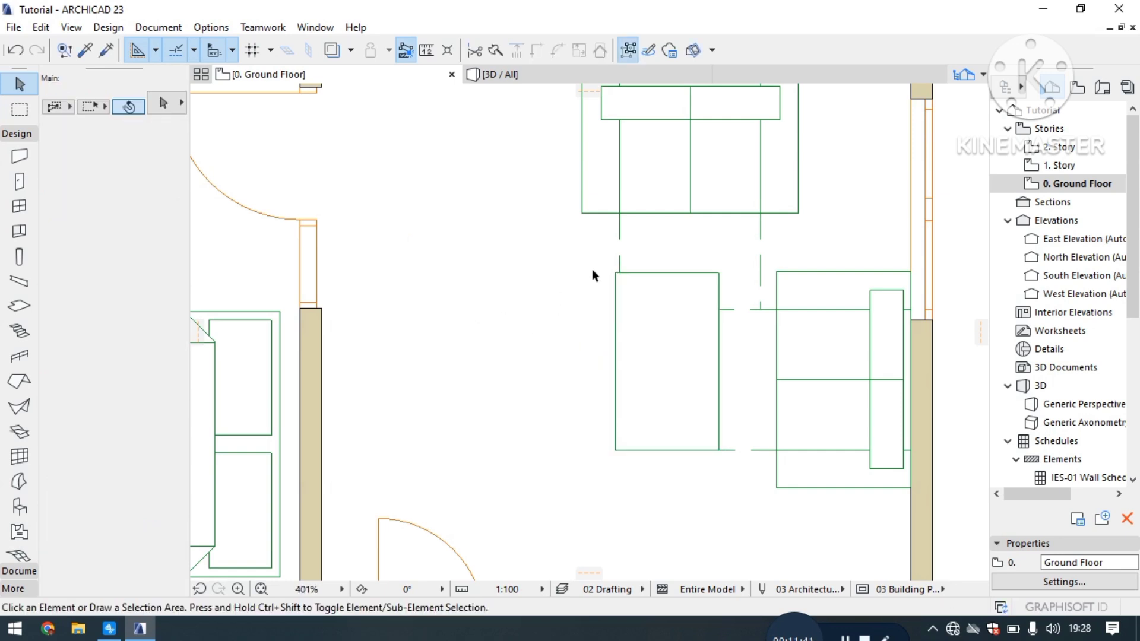
click(623, 243)
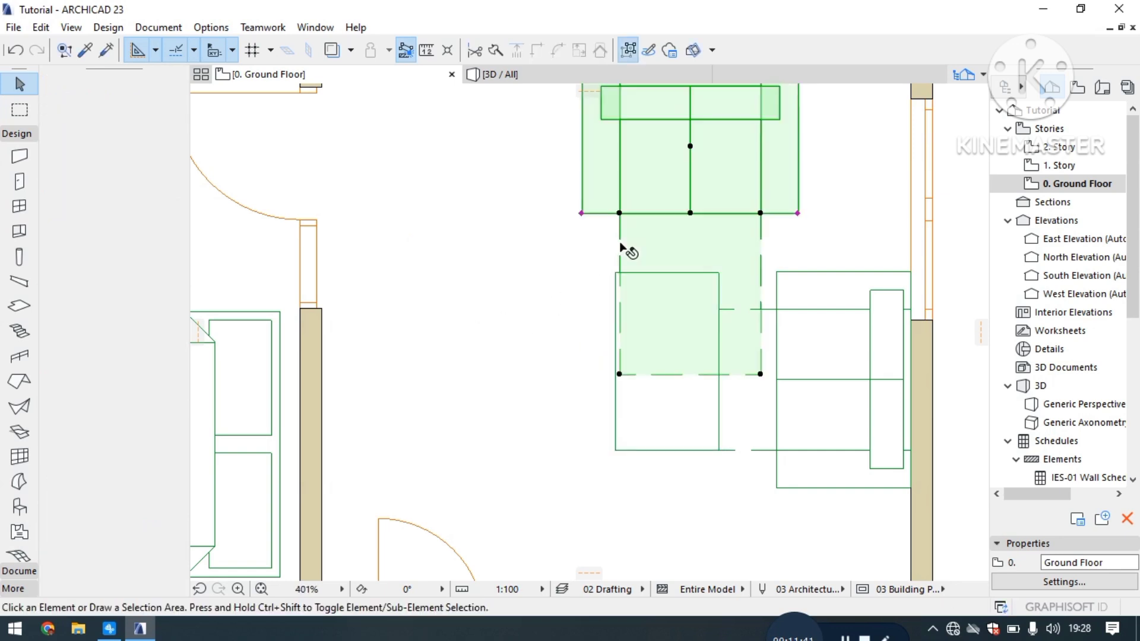
click(619, 375)
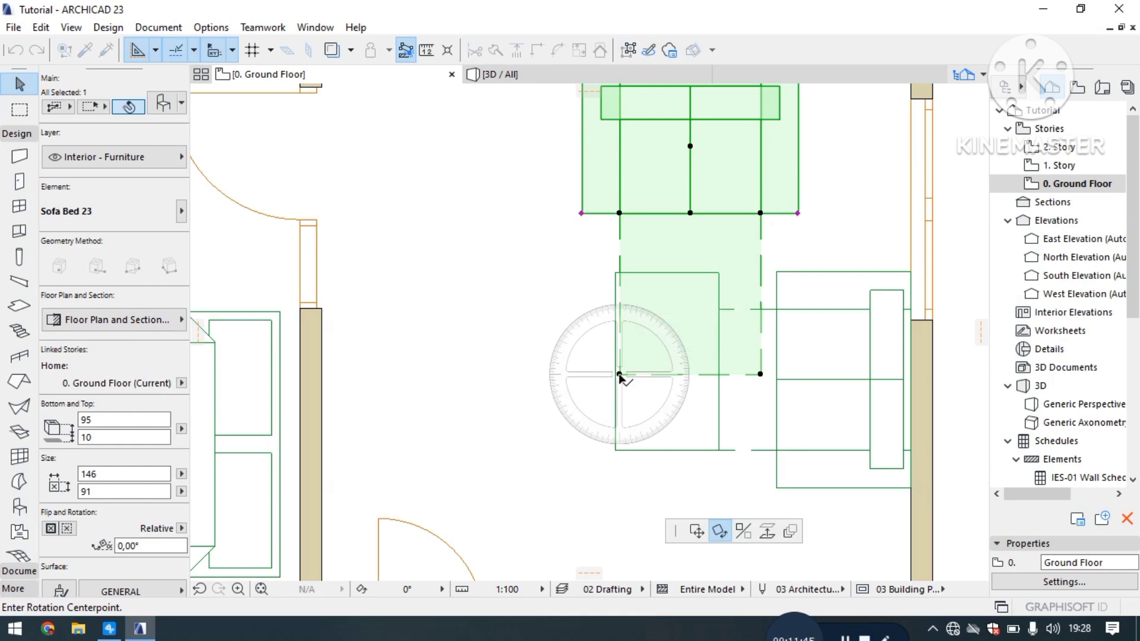
key(Escape)
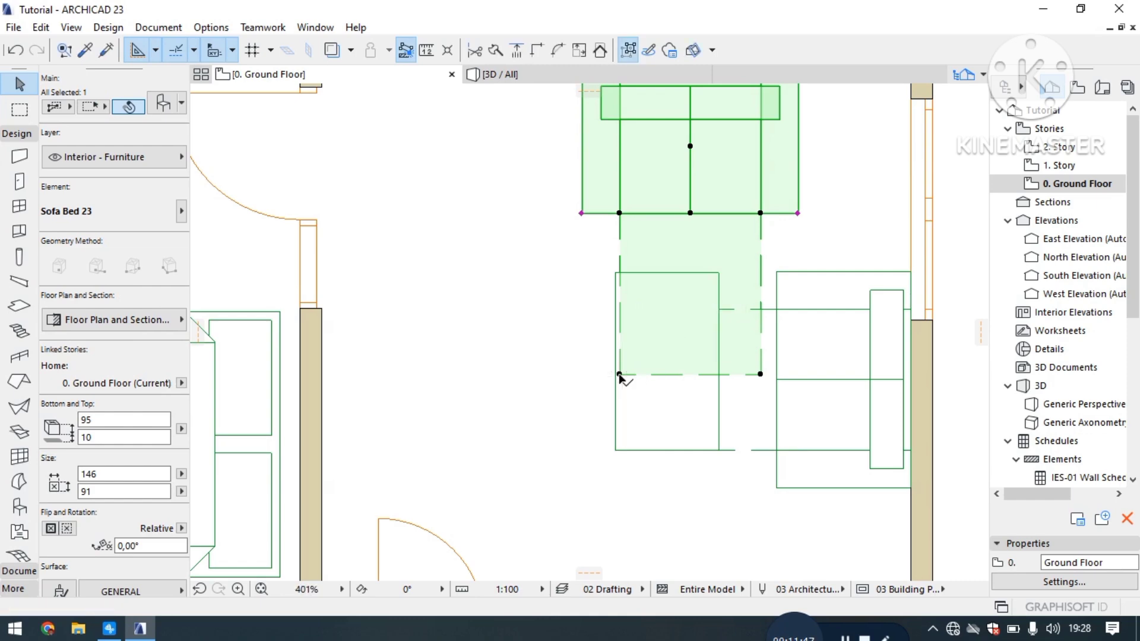
Step: Examine the coffee table, sofa beds and the other furnished rooms from several angles in the 3D view
click(529, 74)
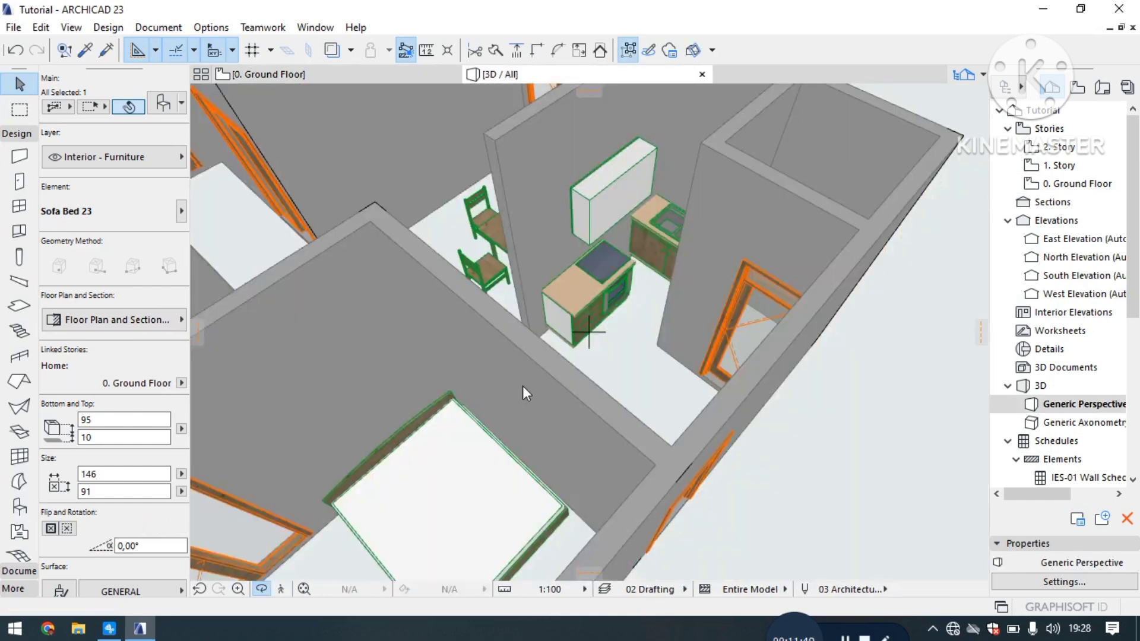
scroll(554, 393, down, 5)
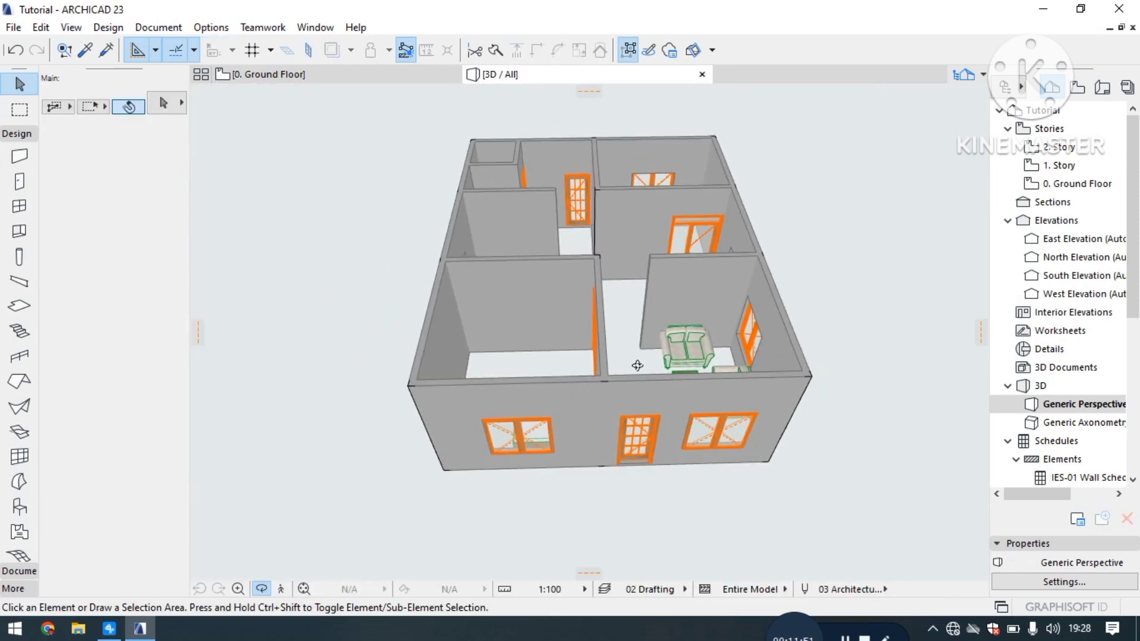
drag(416, 356, 488, 435)
scroll(580, 428, up, 6)
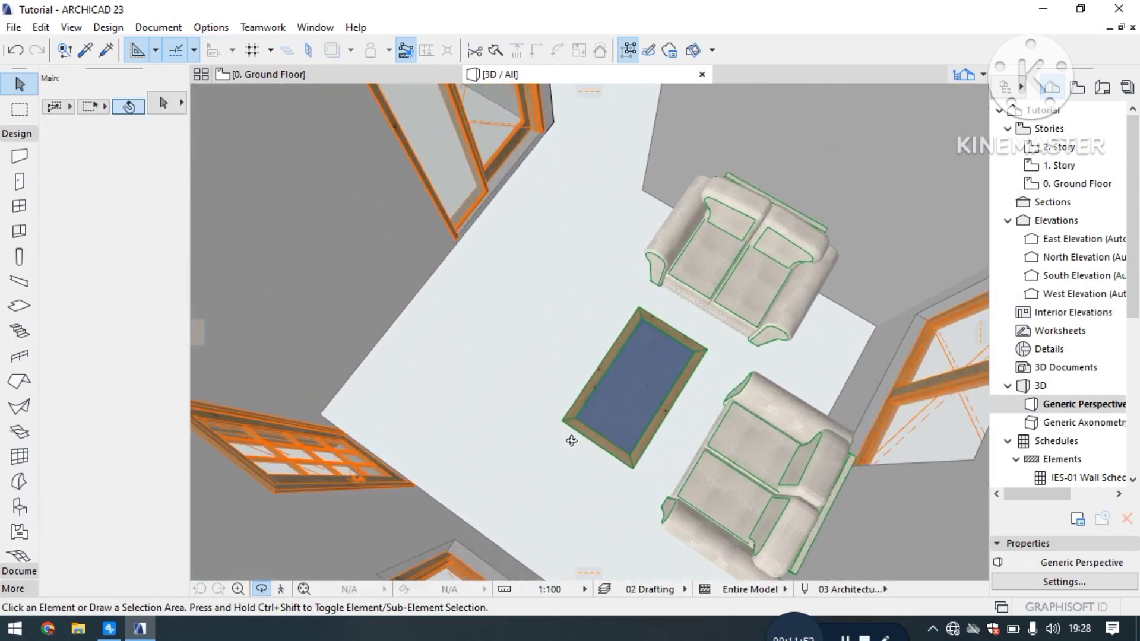
drag(580, 428, 521, 393)
scroll(542, 427, down, 6)
scroll(522, 393, down, 6)
drag(524, 491, 545, 336)
scroll(534, 423, up, 8)
scroll(598, 372, down, 8)
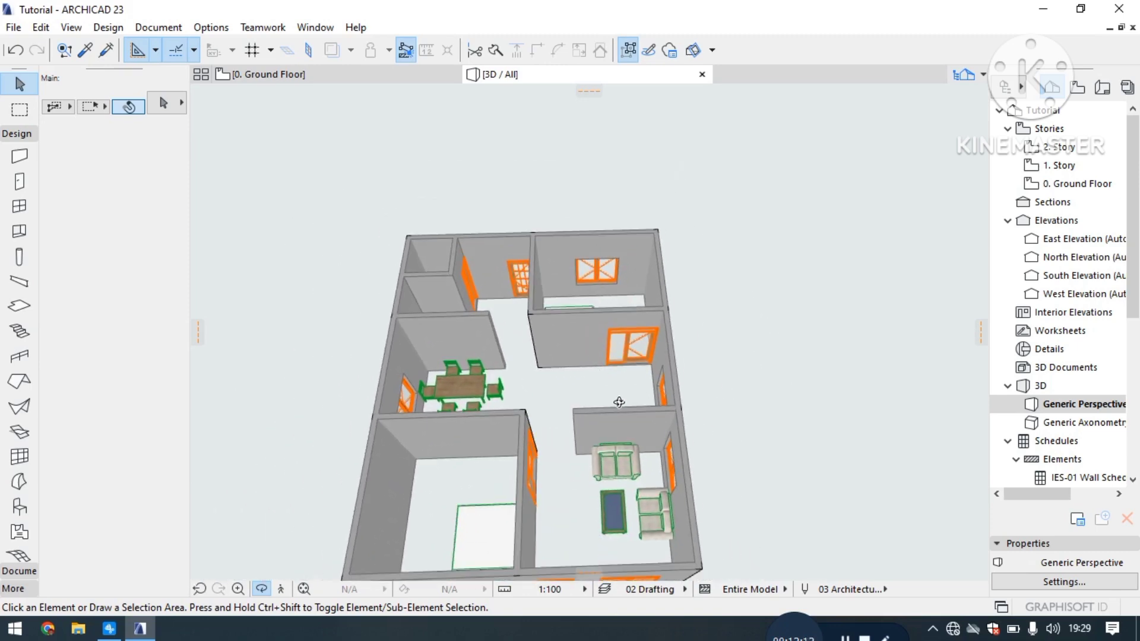
drag(473, 481, 349, 171)
Step: Return to the ground floor plan and leave all furniture deselected
click(320, 75)
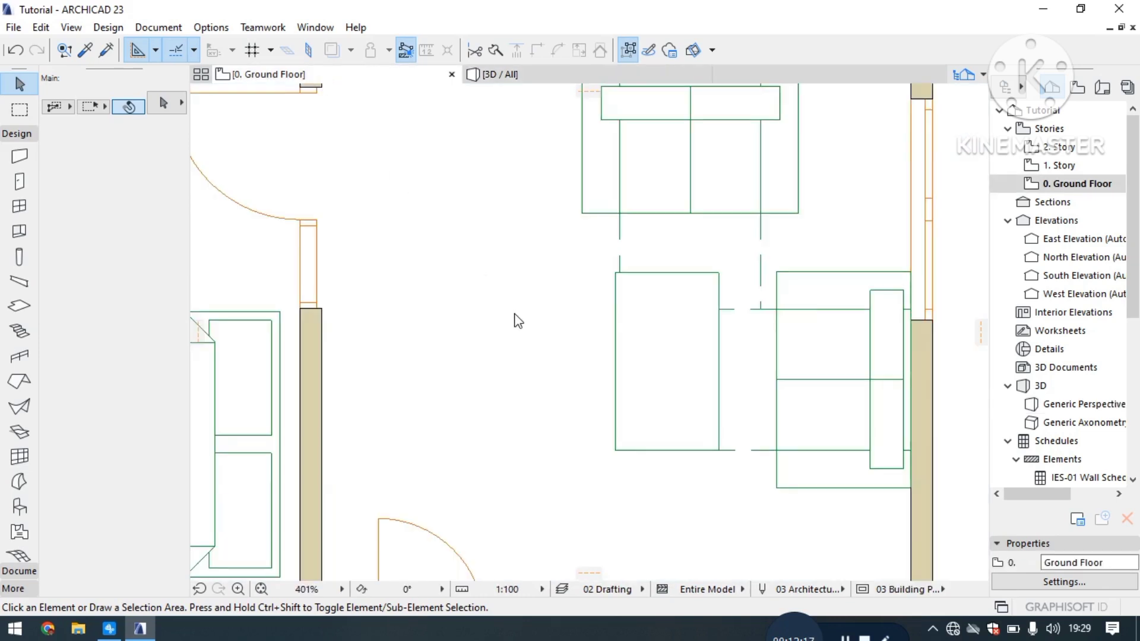
click(620, 333)
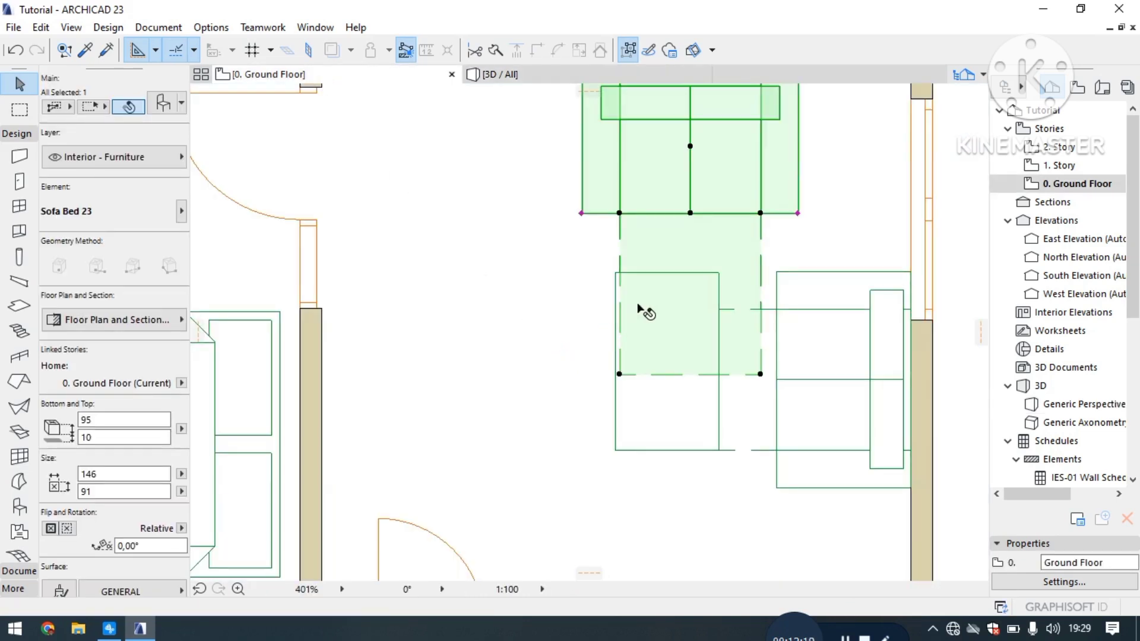
scroll(635, 305, down, 5)
click(282, 306)
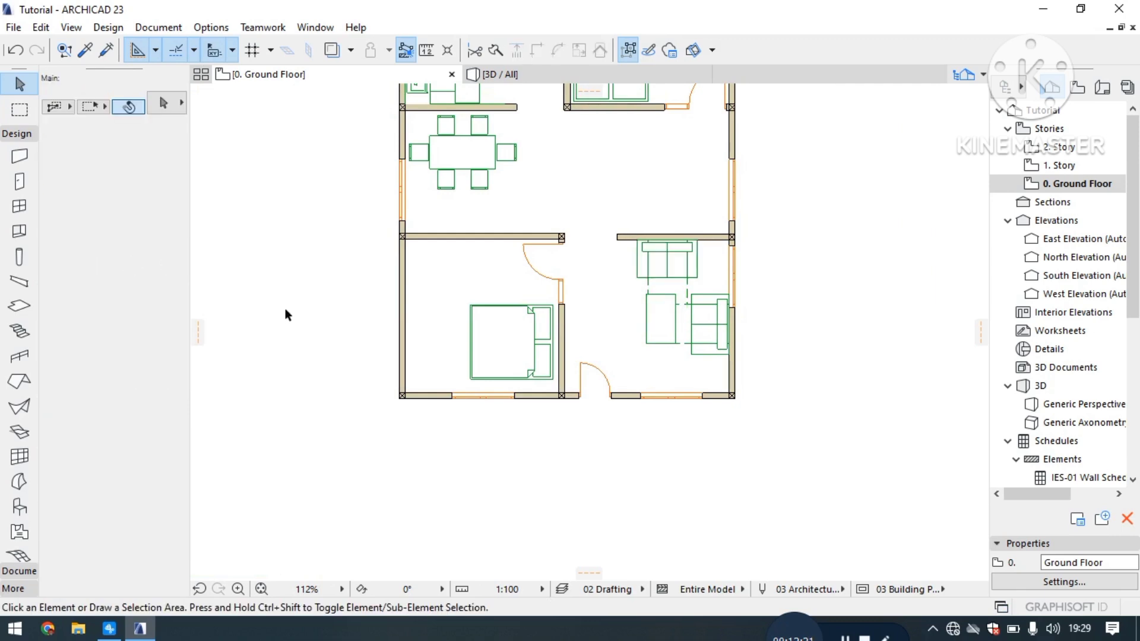
Step: Open the Object tool's default settings and examine the 1.7 2D Elements 23 and 1.5 Special Constructions 23 library folders
click(20, 507)
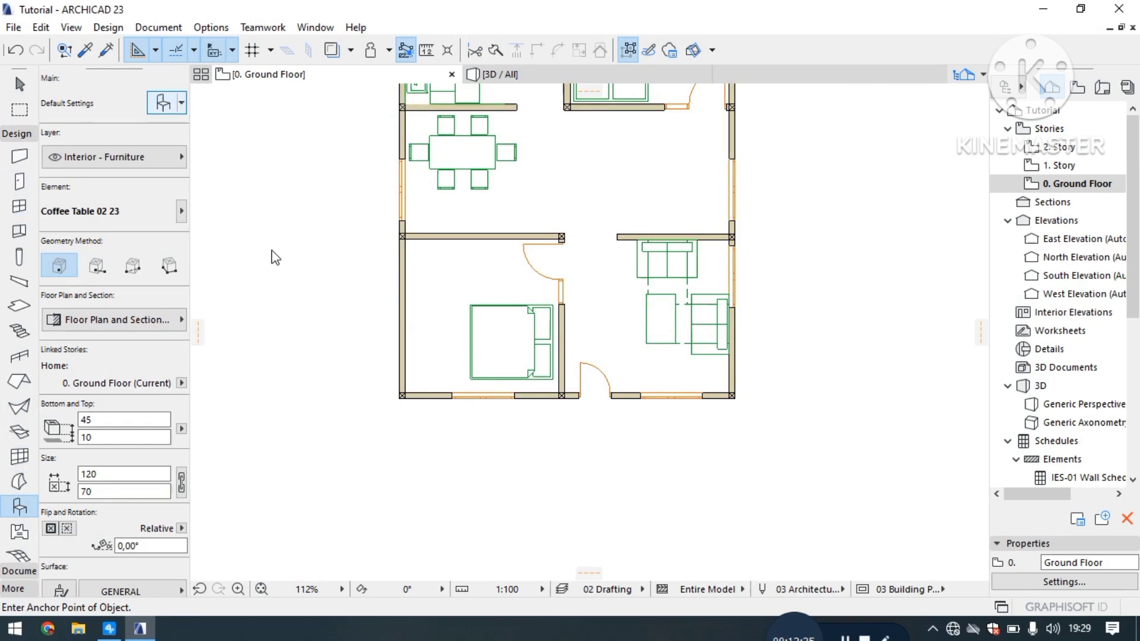
scroll(339, 339, up, 3)
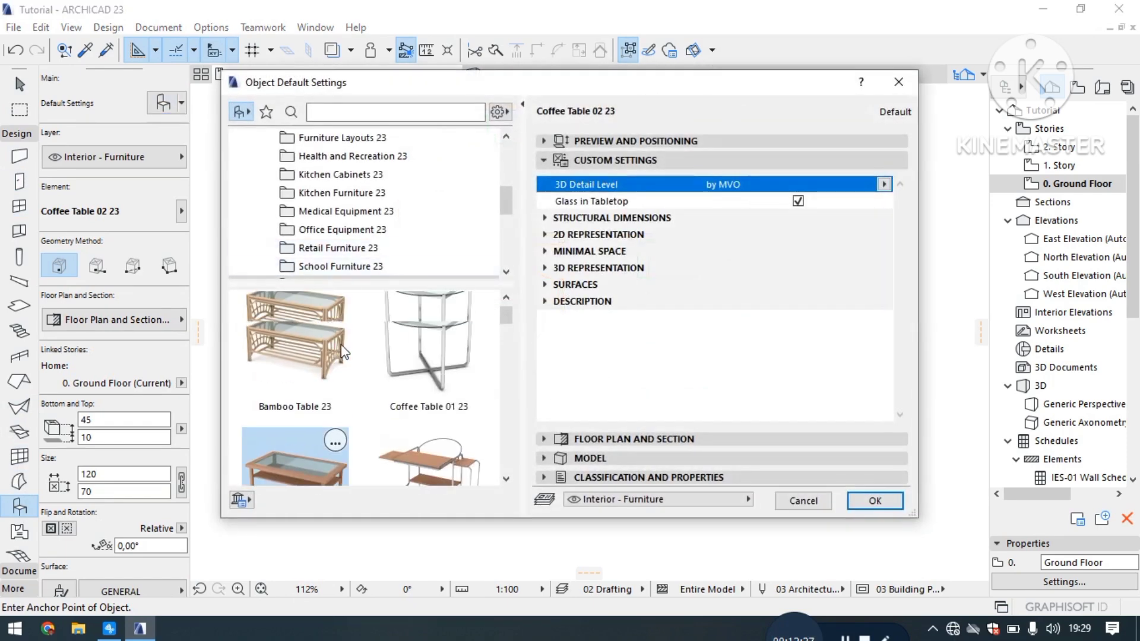
scroll(341, 350, down, 1)
scroll(326, 256, up, 5)
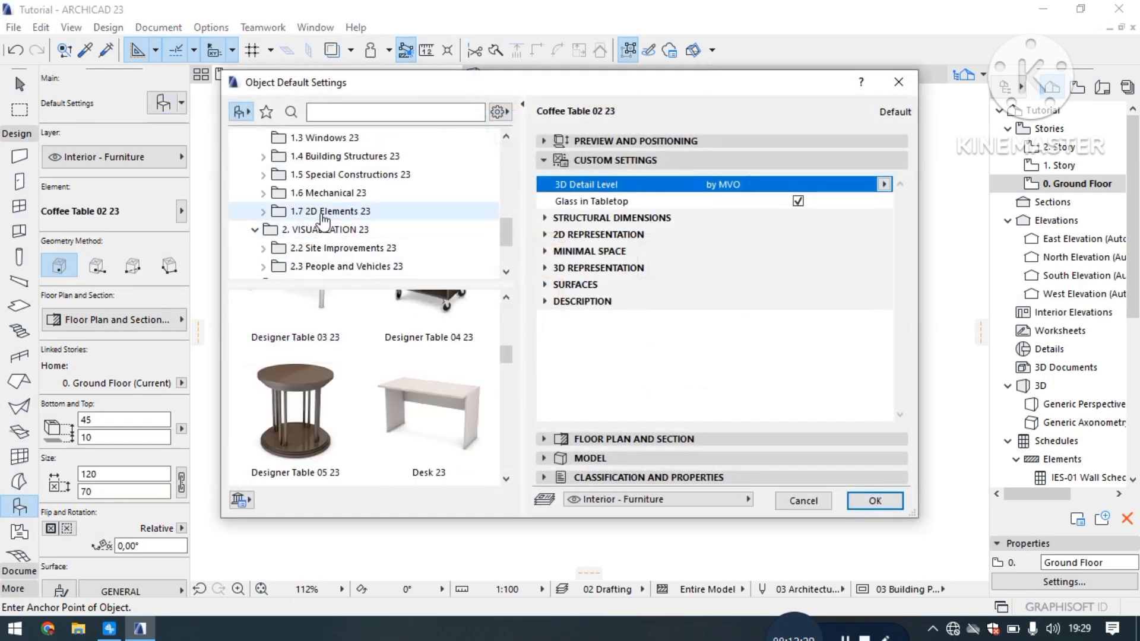
click(324, 212)
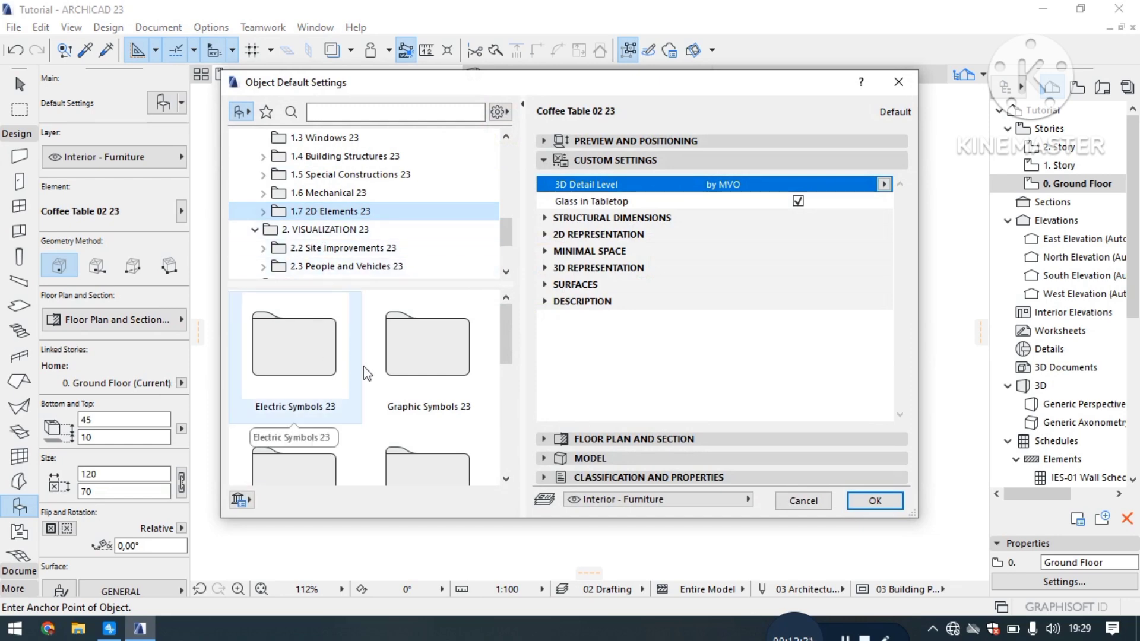
scroll(356, 365, down, 5)
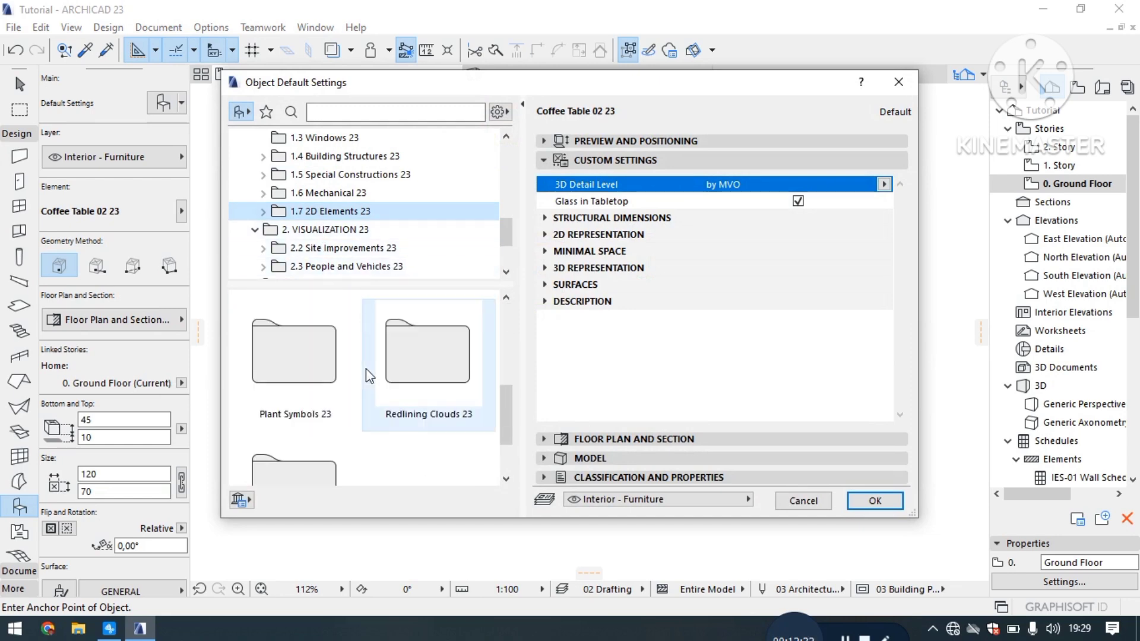
click(333, 176)
Step: Examine the Office Equipment, Retail Furniture, Medical Equipment, Kitchen Furniture and Kitchen Cabinets library folders
scroll(309, 207, up, 4)
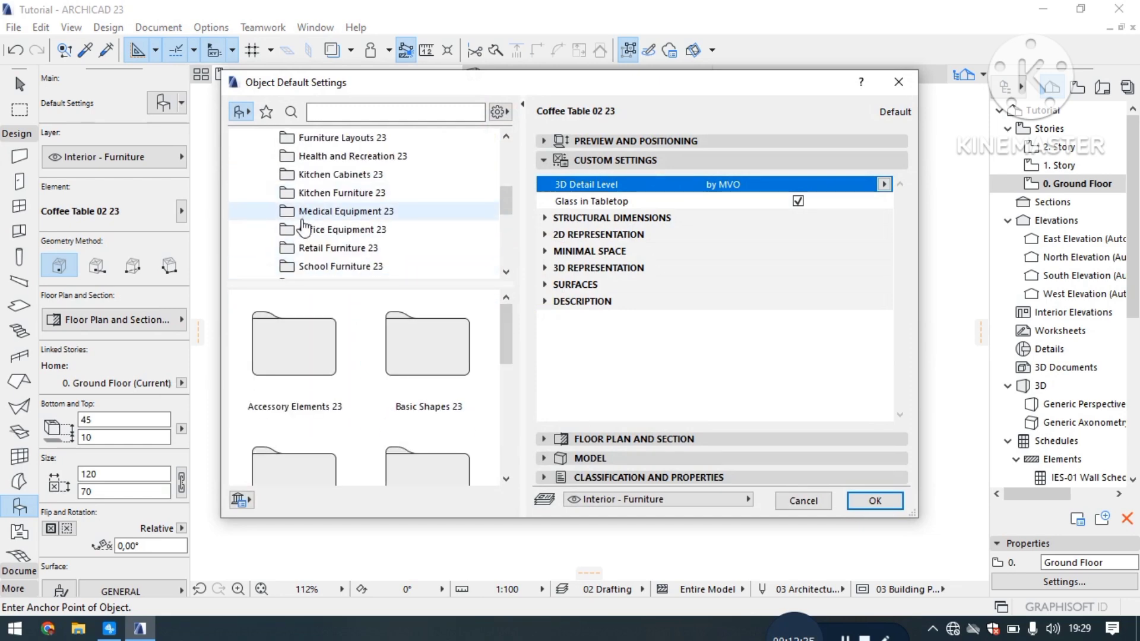
click(307, 229)
click(316, 250)
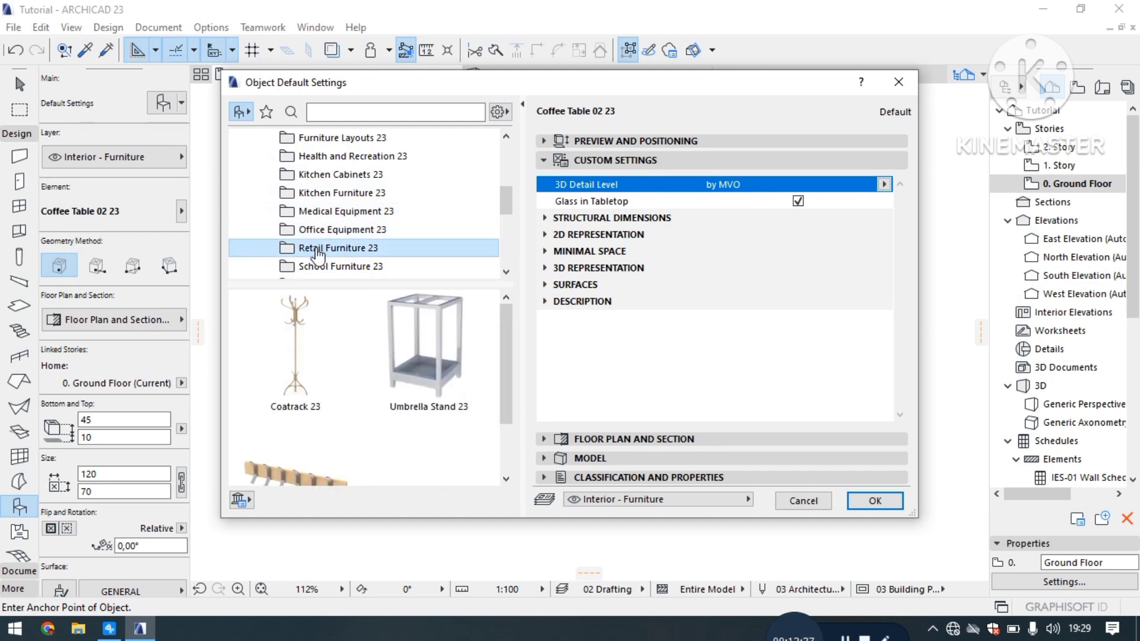
click(330, 212)
click(334, 195)
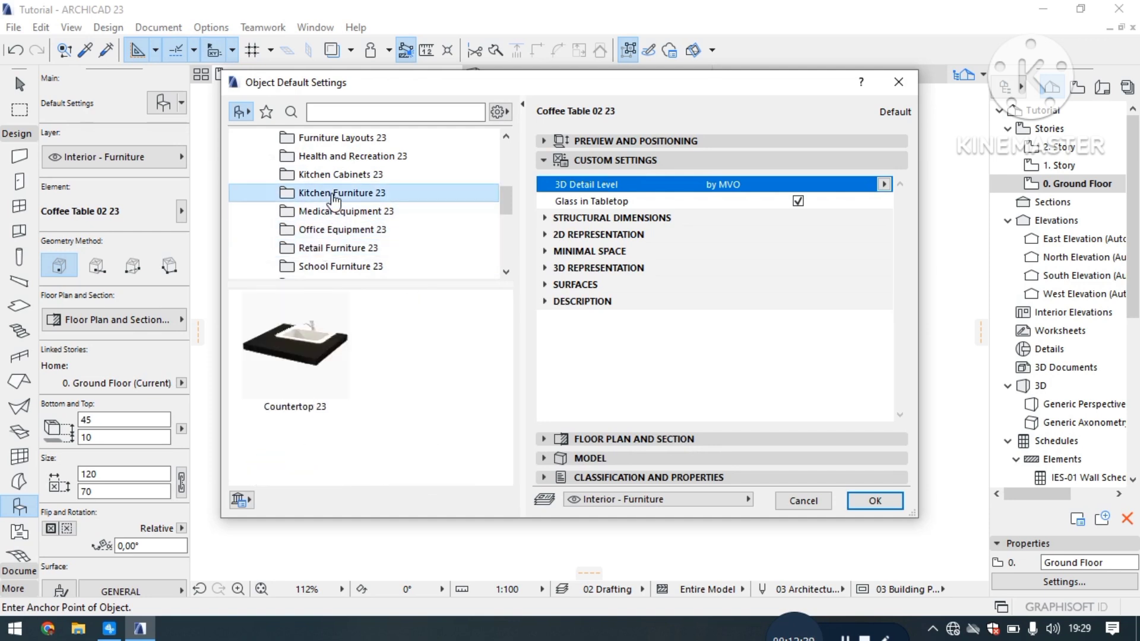
click(302, 315)
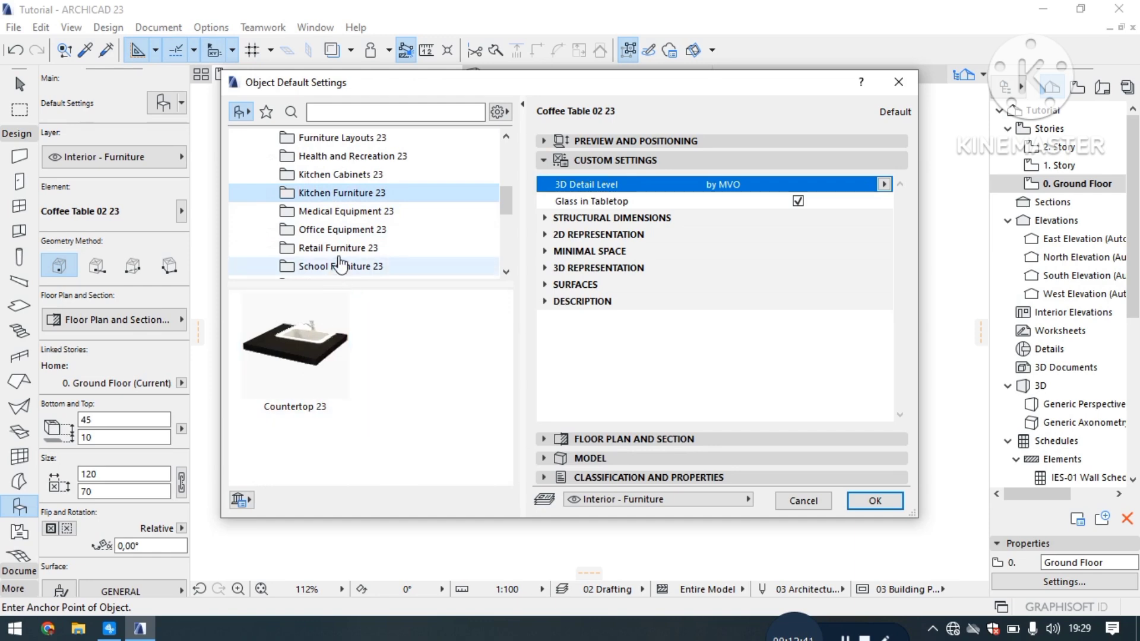
click(350, 178)
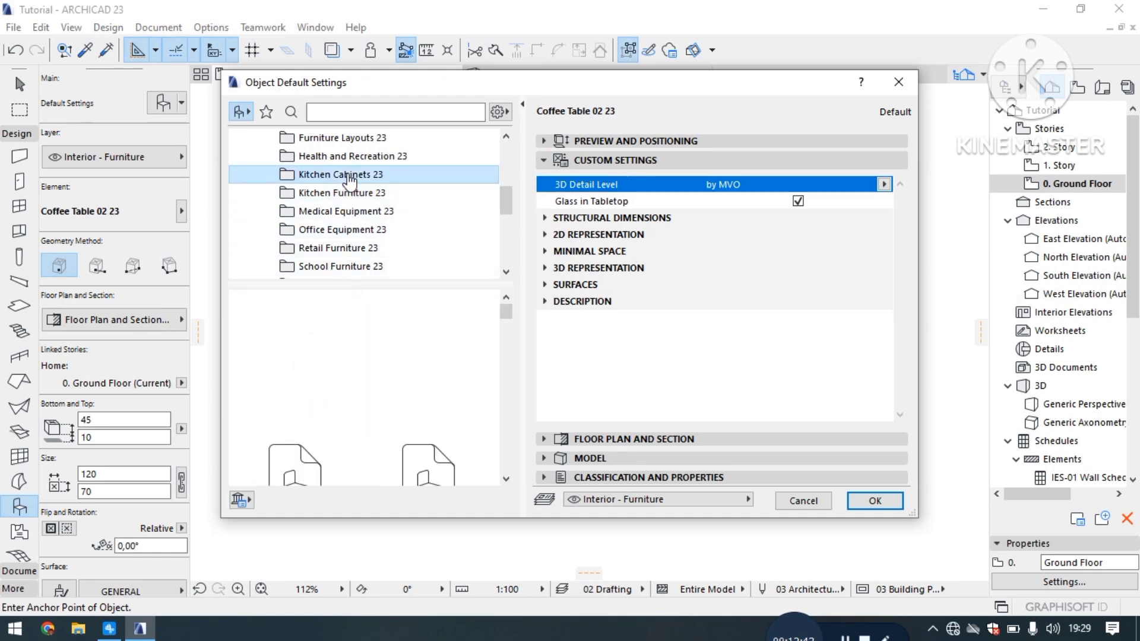
Step: Examine the Garden 23, Park and Street 23 and Sport 23 folders under 2.2 Site Improvements 23
scroll(356, 226, down, 5)
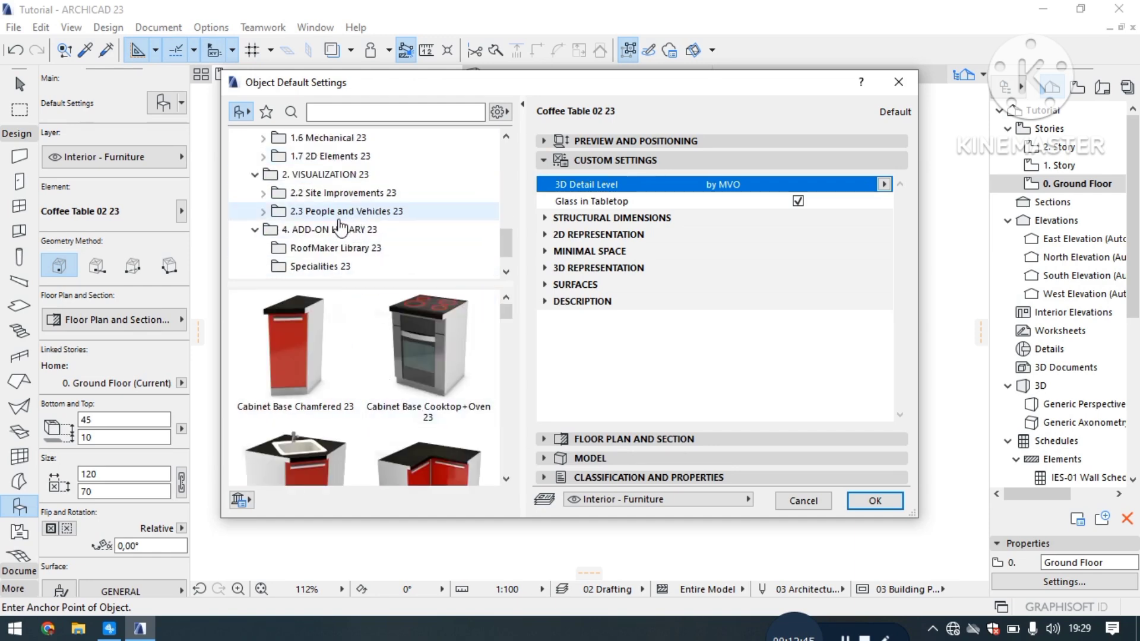
click(254, 229)
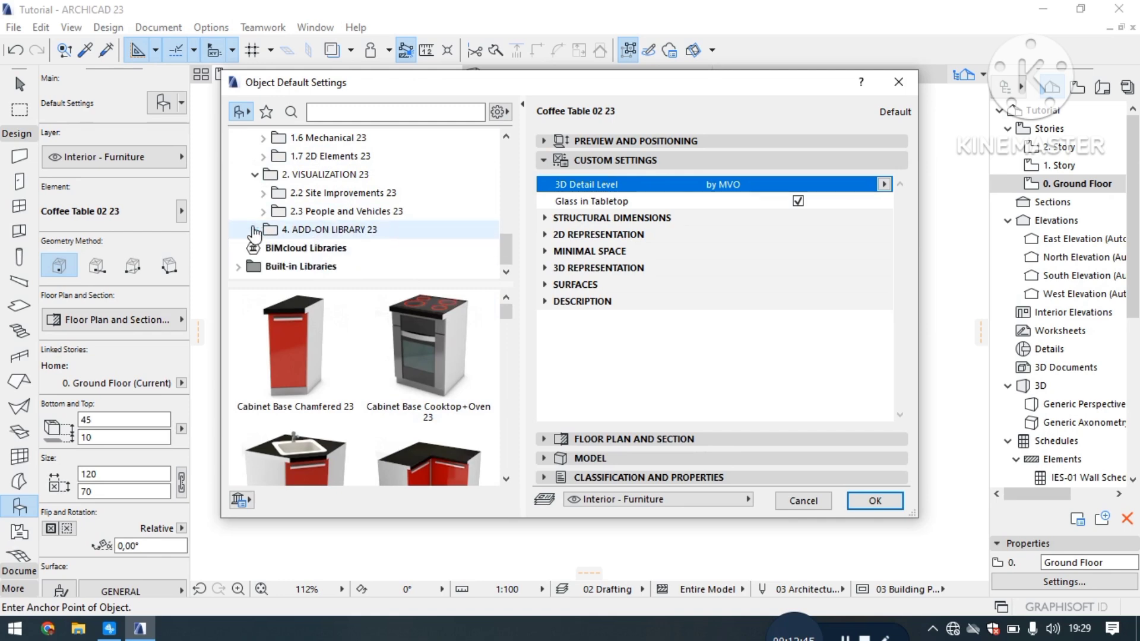
click(263, 193)
click(328, 212)
click(328, 230)
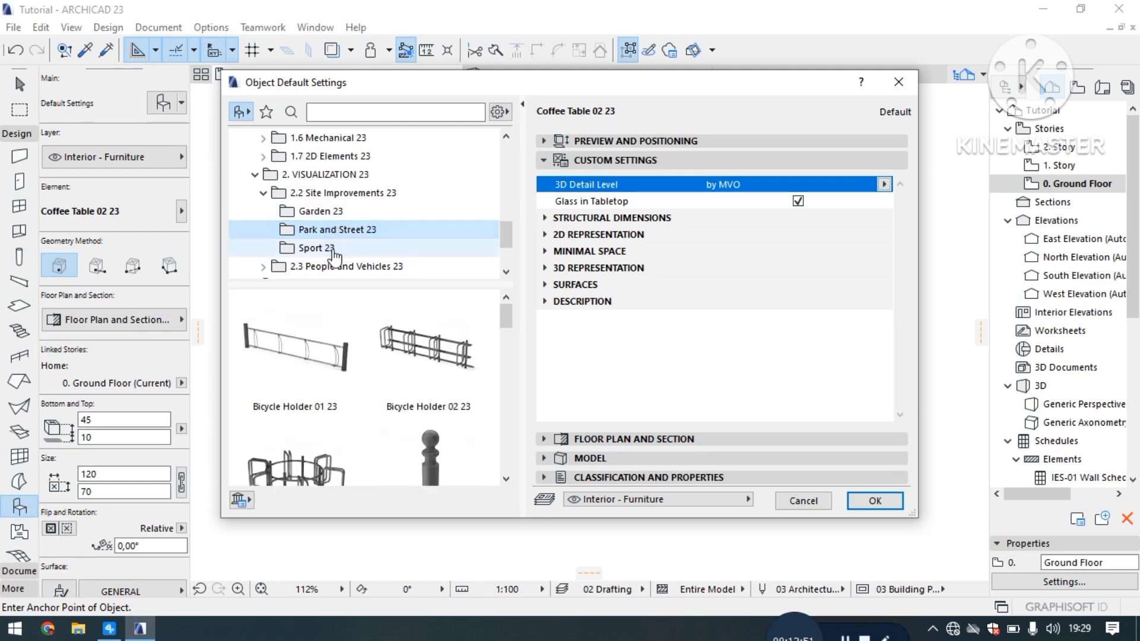
click(326, 248)
Step: Examine the People 23, People Contour 23 and Vehicles 23 folders under 2.3 People and Vehicles 23
scroll(330, 213, down, 2)
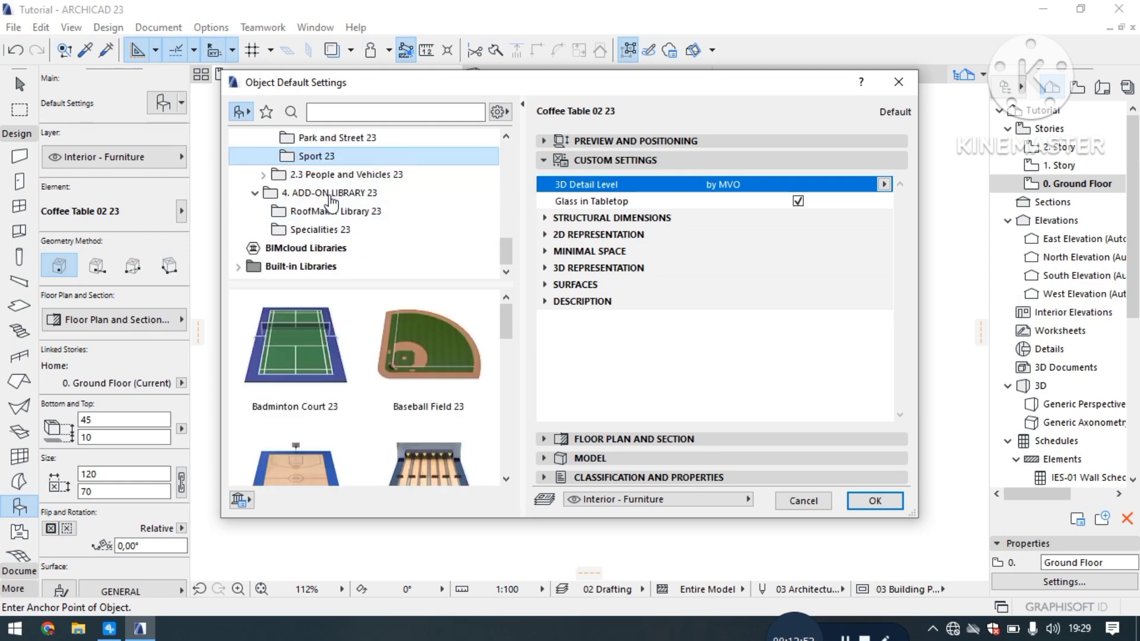
click(263, 174)
click(321, 193)
click(327, 214)
click(324, 230)
scroll(357, 237, down, 1)
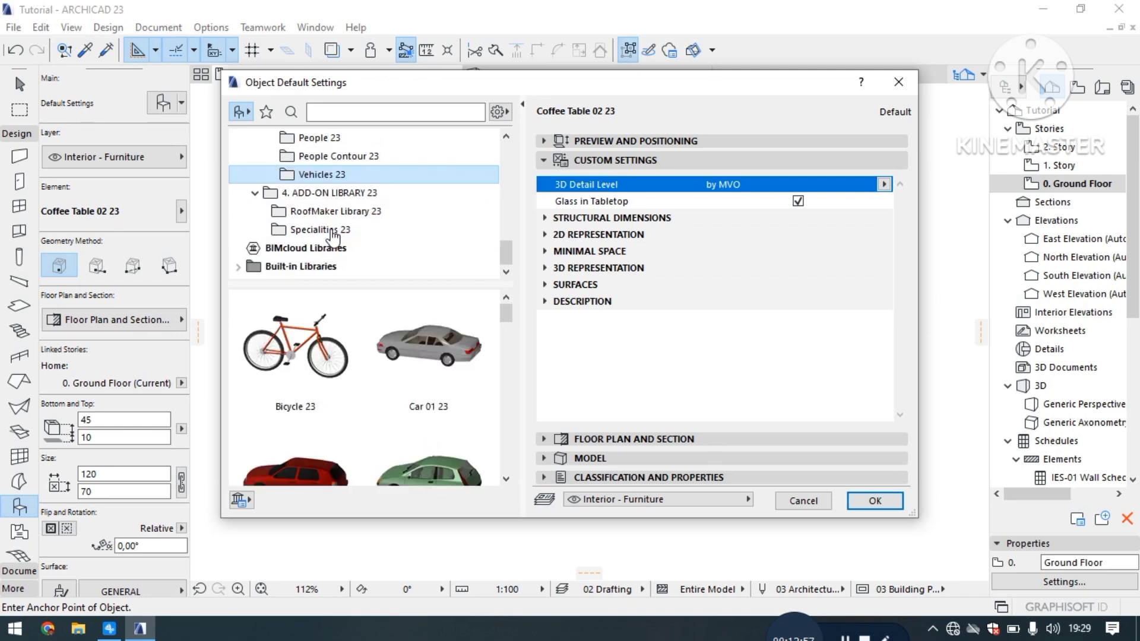
scroll(372, 365, down, 3)
scroll(373, 365, down, 2)
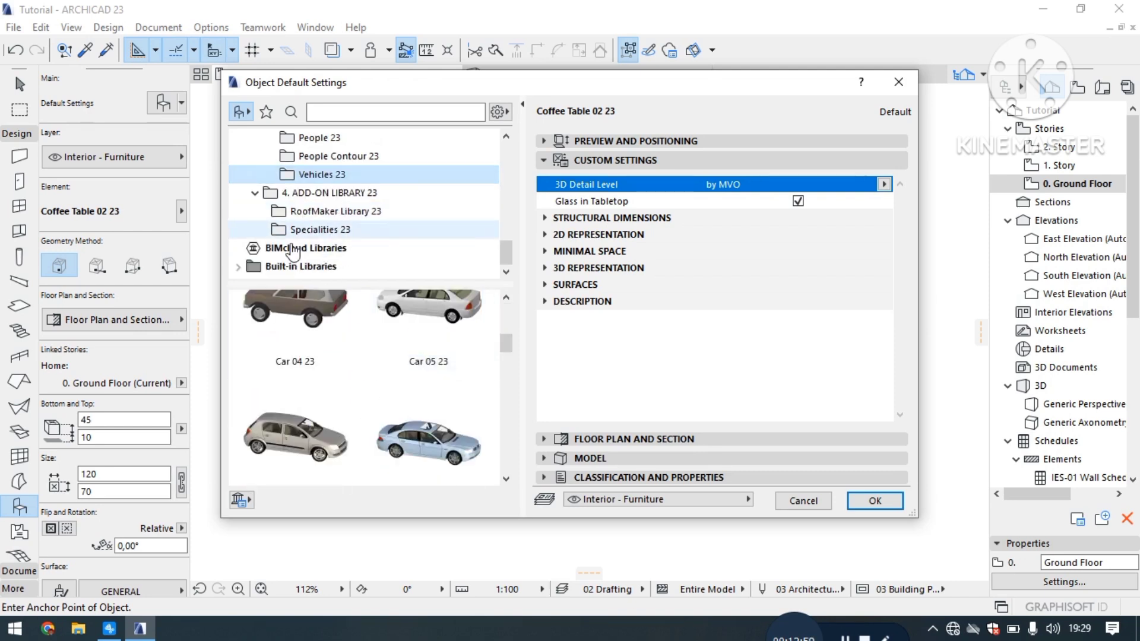
Step: Examine the RoofMaker Library 23 folder and the built-in Library, GoogleEarthConnectivity.apx and IFC.apx folders
click(265, 212)
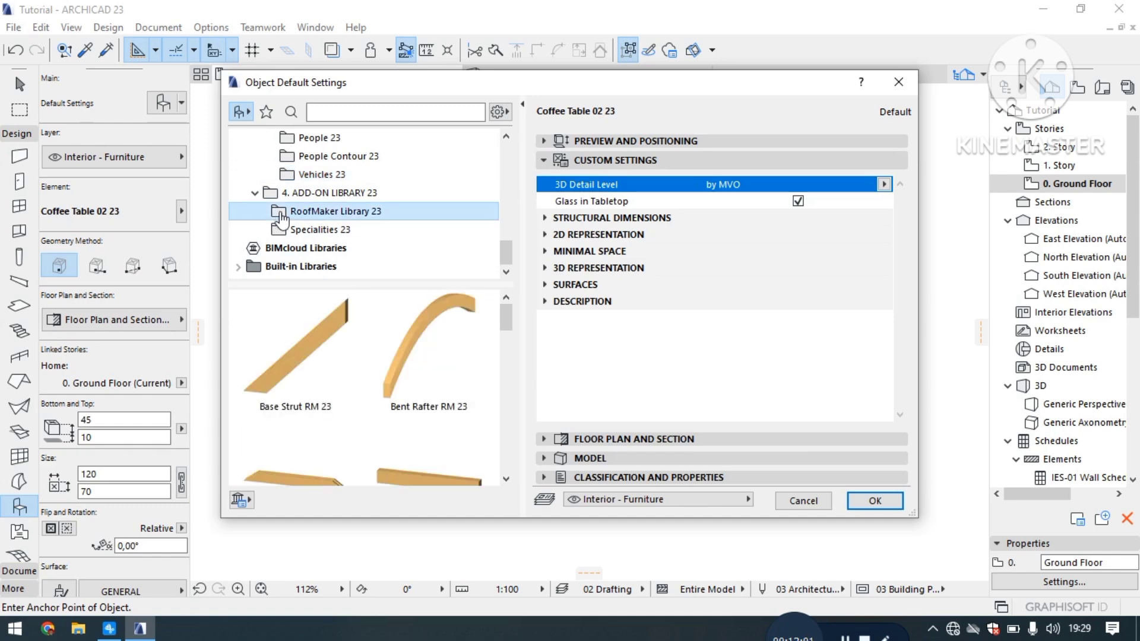
scroll(327, 347, down, 1)
scroll(327, 348, down, 2)
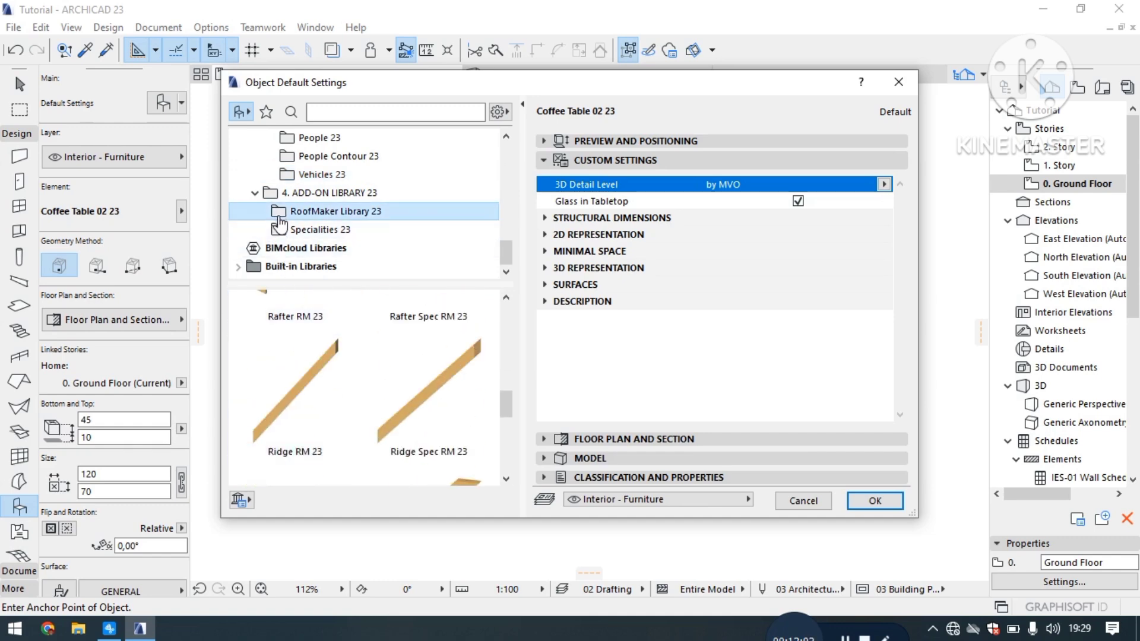
click(242, 267)
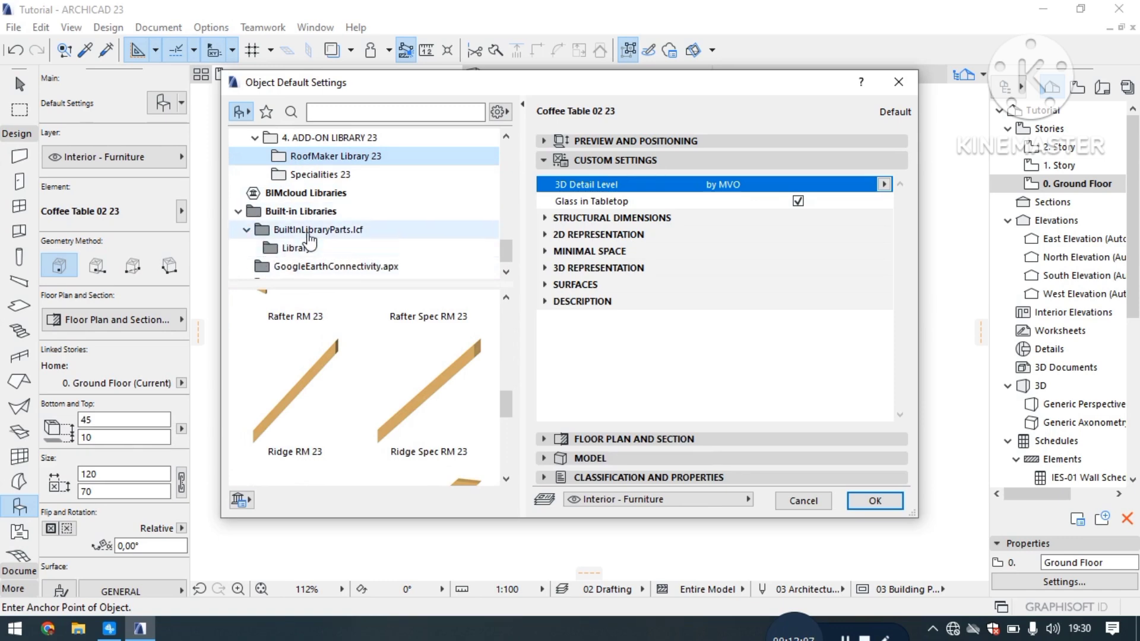
scroll(244, 244, down, 1)
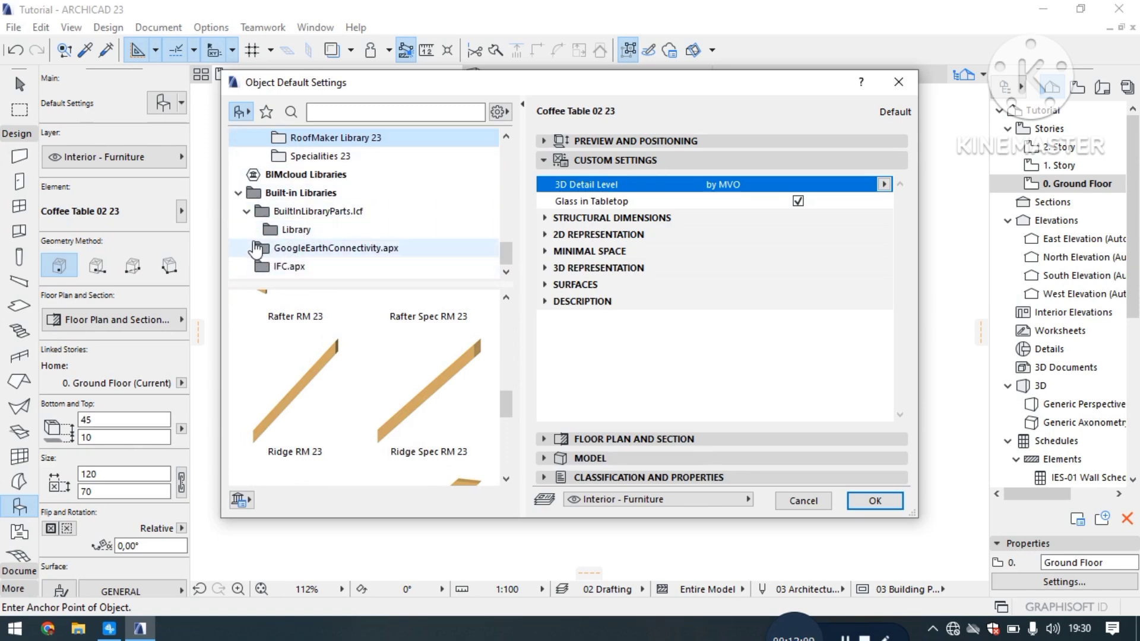
click(316, 231)
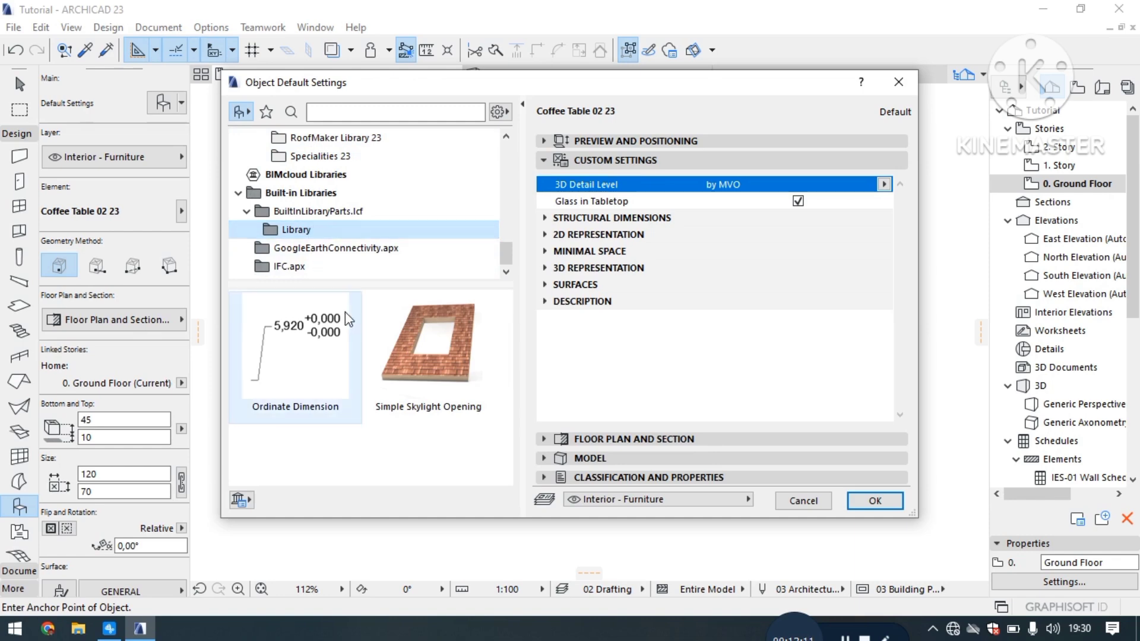
click(315, 249)
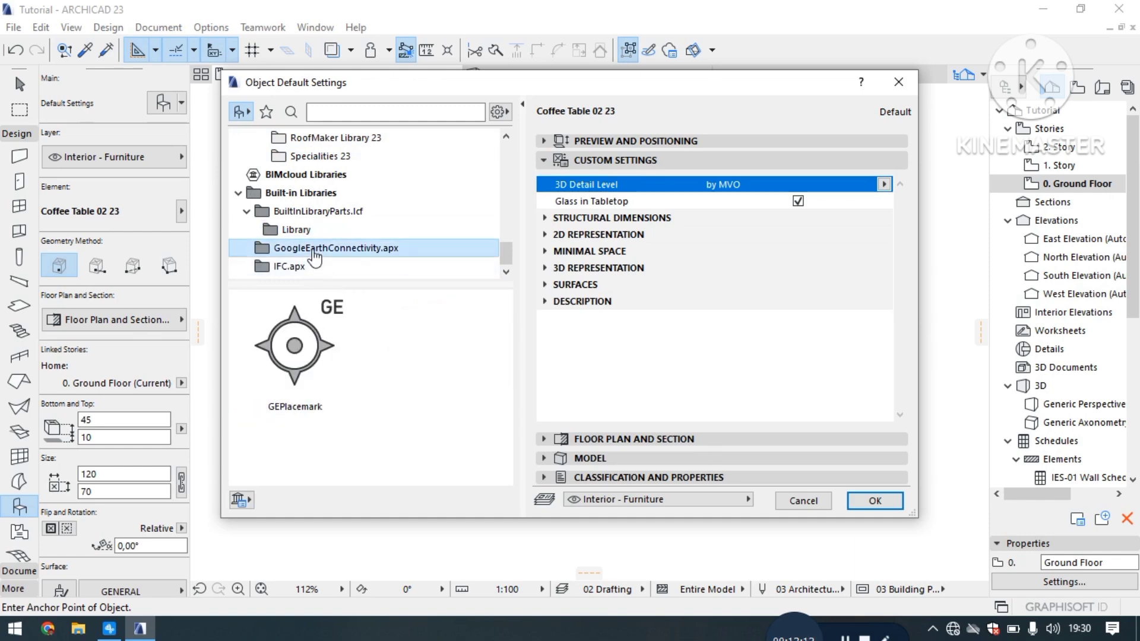
click(303, 270)
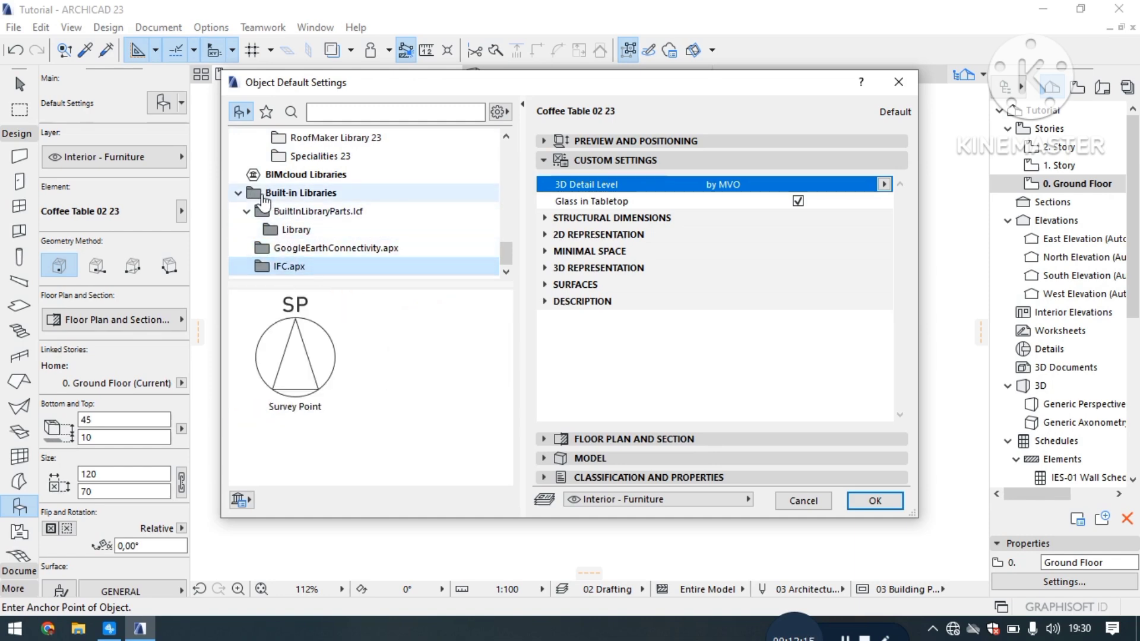
Step: Examine the Redlining Clouds 23, Plant Symbols 23 and Mechanical Symbols 23 folders under 1.7 2D Elements 23
scroll(267, 196, up, 2)
scroll(268, 204, up, 2)
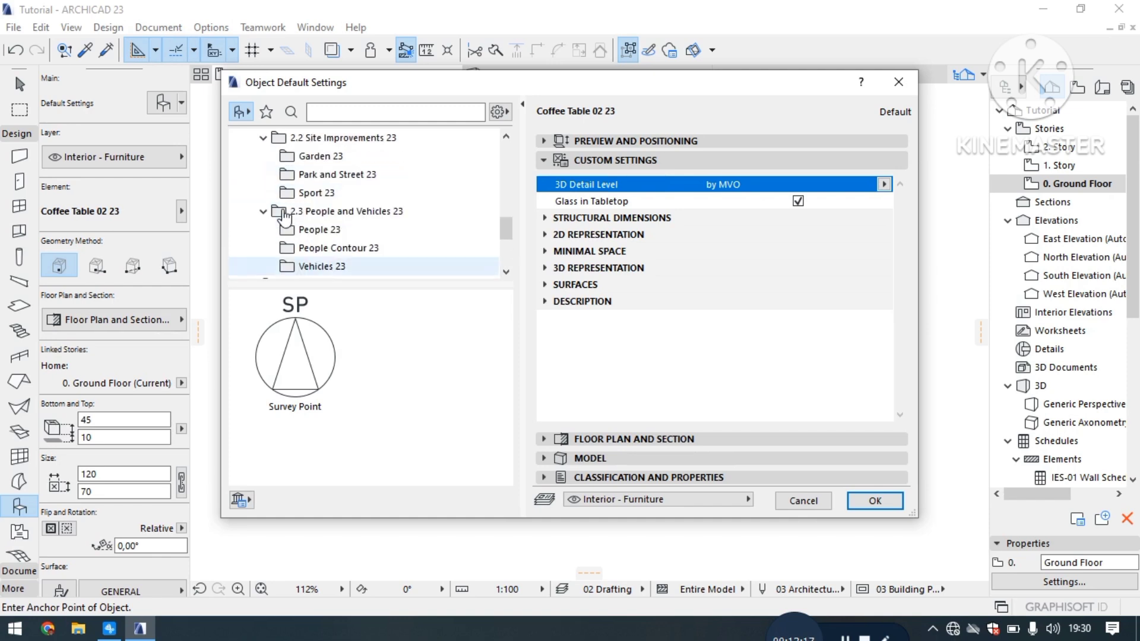
click(263, 156)
scroll(339, 184, down, 1)
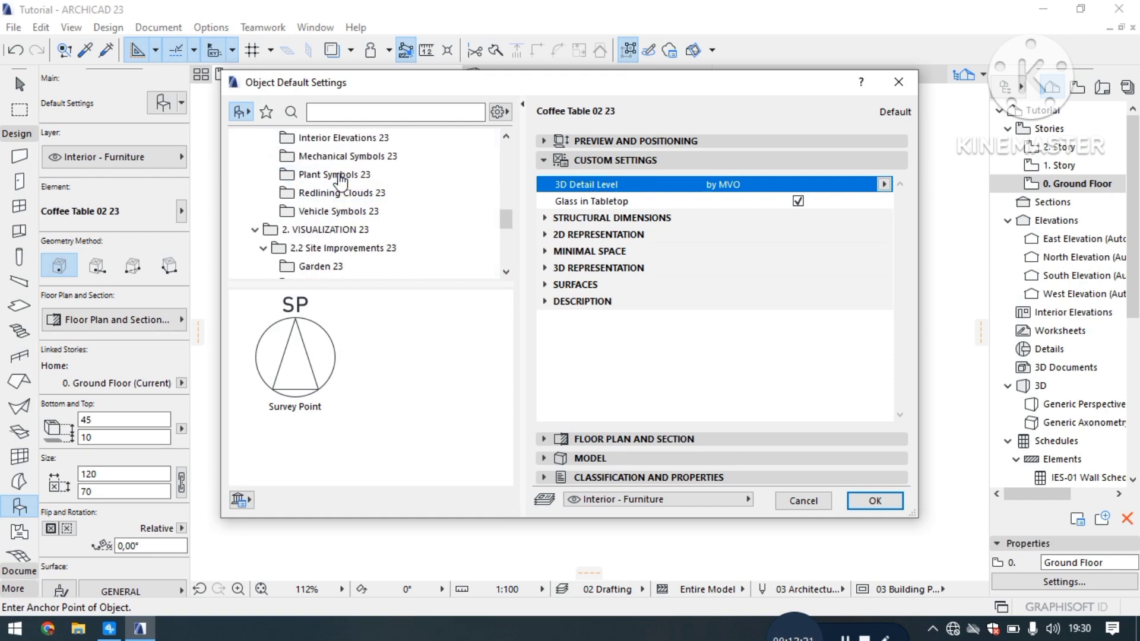
click(322, 193)
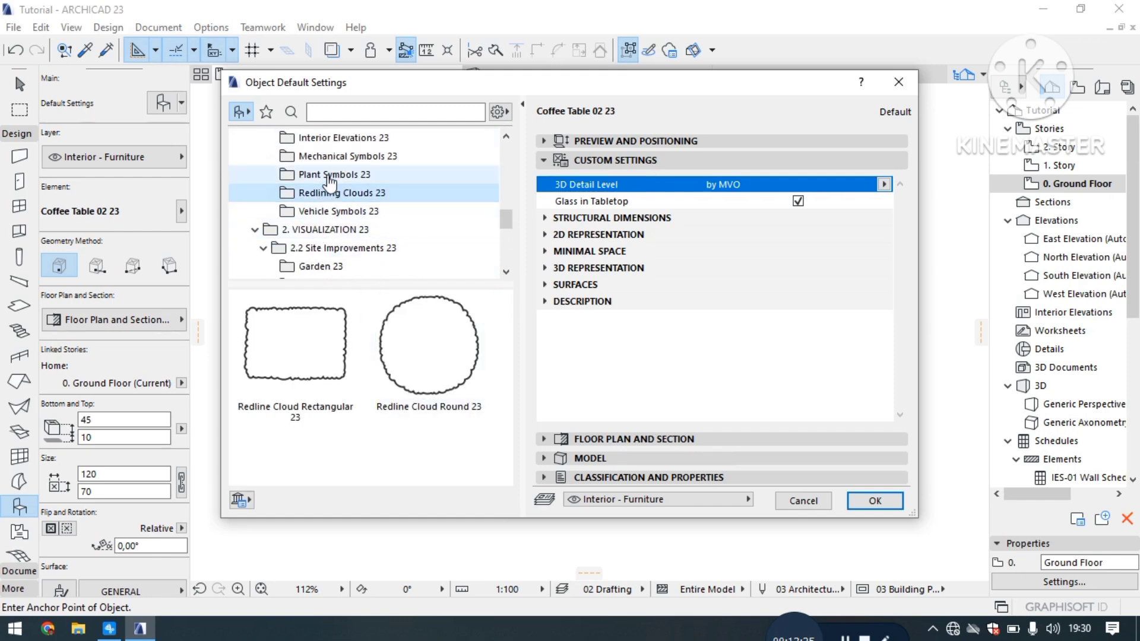
click(327, 175)
click(325, 160)
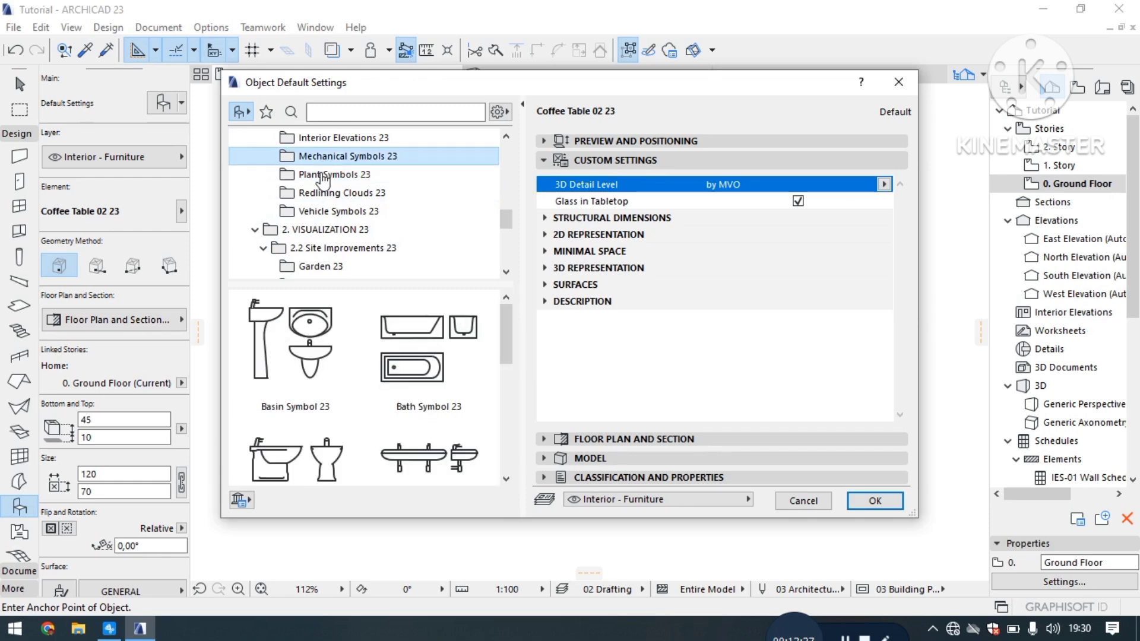
scroll(354, 340, down, 3)
scroll(354, 340, down, 1)
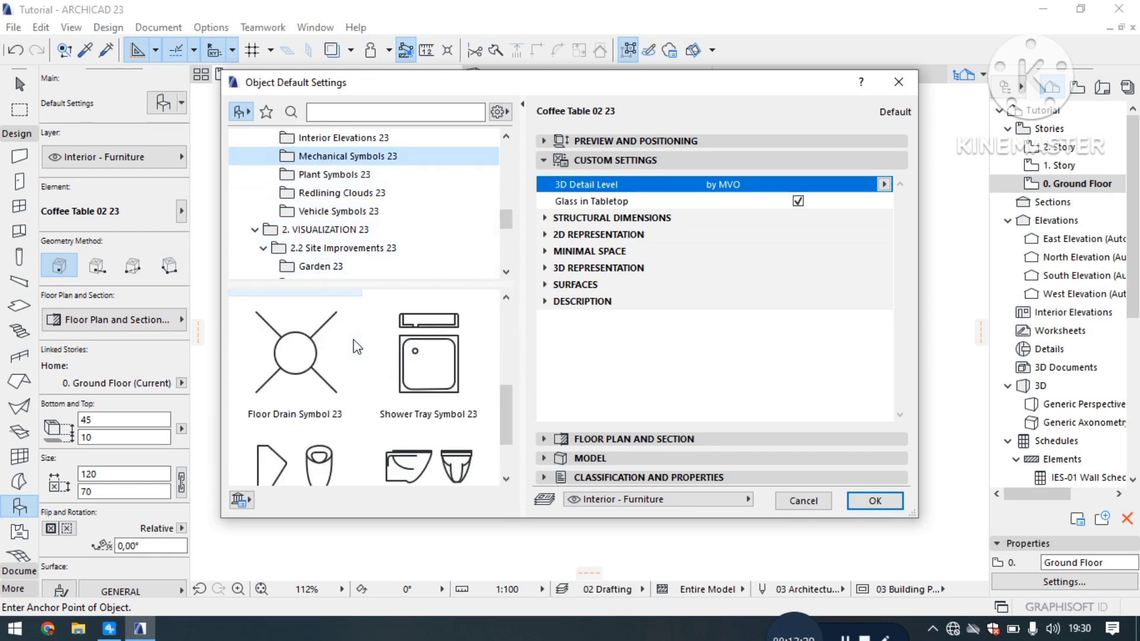
Step: Select Bidet Symbol 23 from the Mechanical Symbols 23 library folder as the object to place
scroll(354, 340, up, 2)
scroll(354, 339, down, 2)
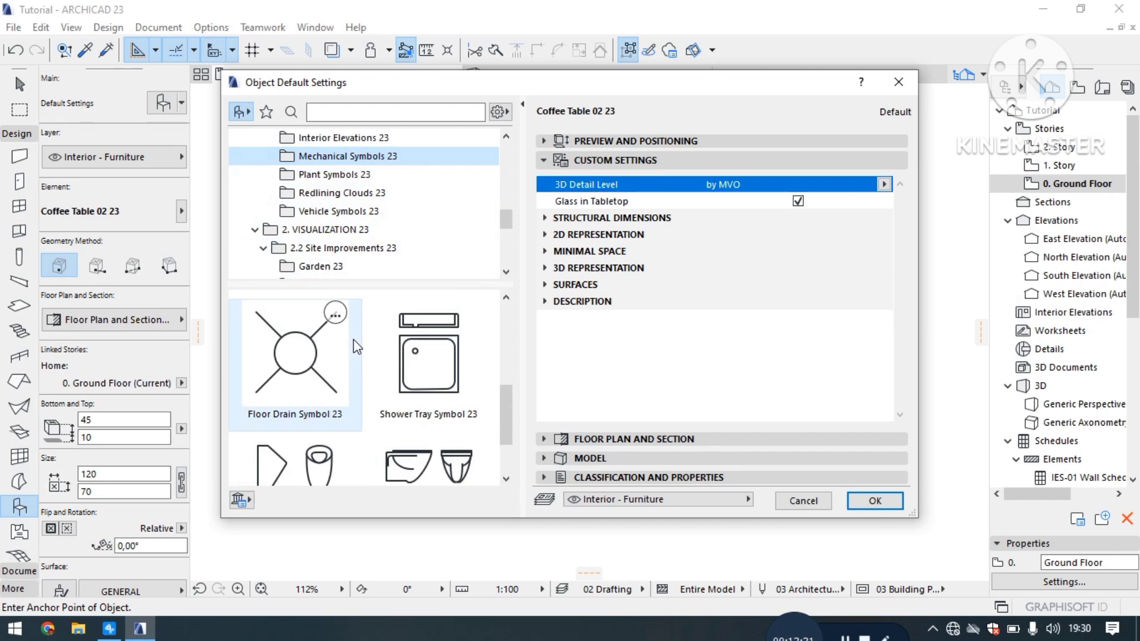
scroll(347, 392, down, 1)
scroll(342, 383, up, 2)
scroll(339, 382, up, 2)
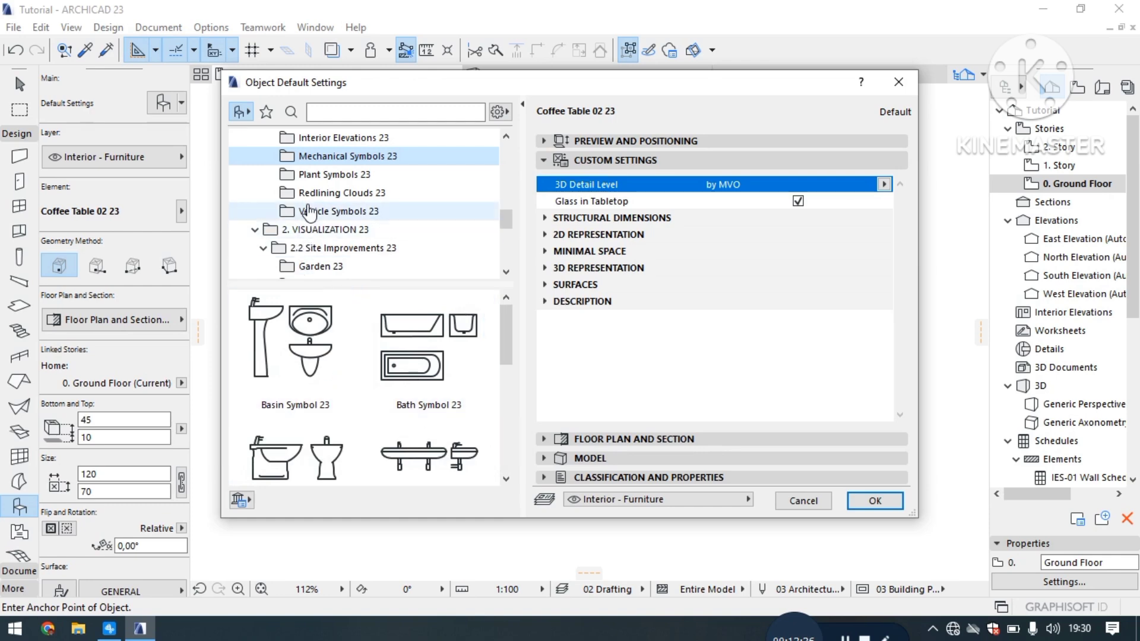
click(315, 140)
click(313, 156)
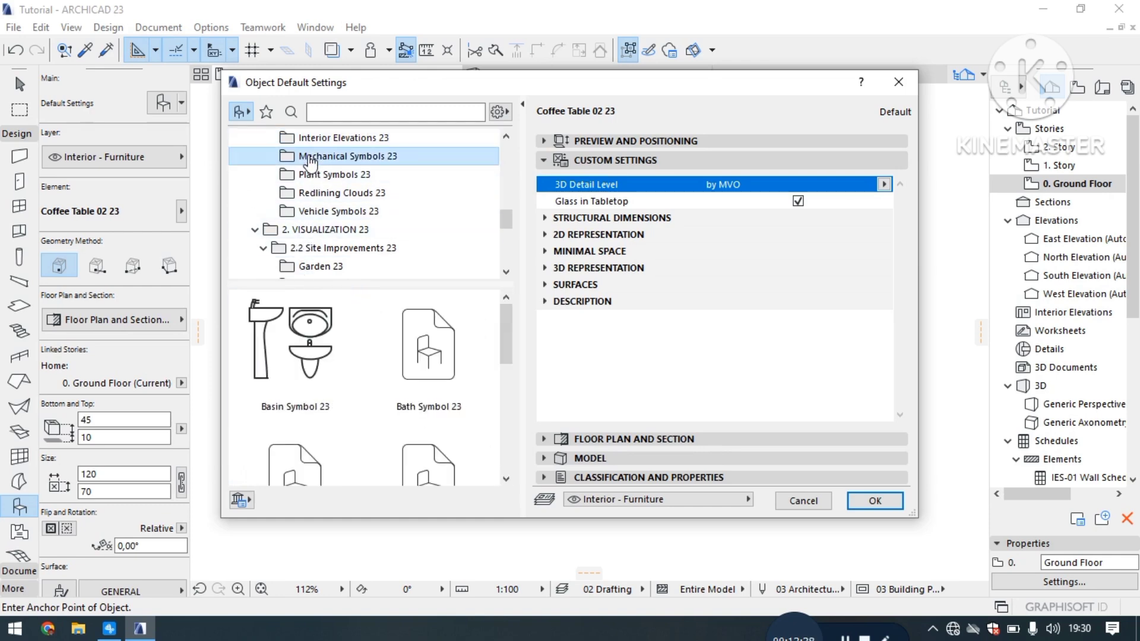
scroll(295, 404, down, 1)
click(293, 410)
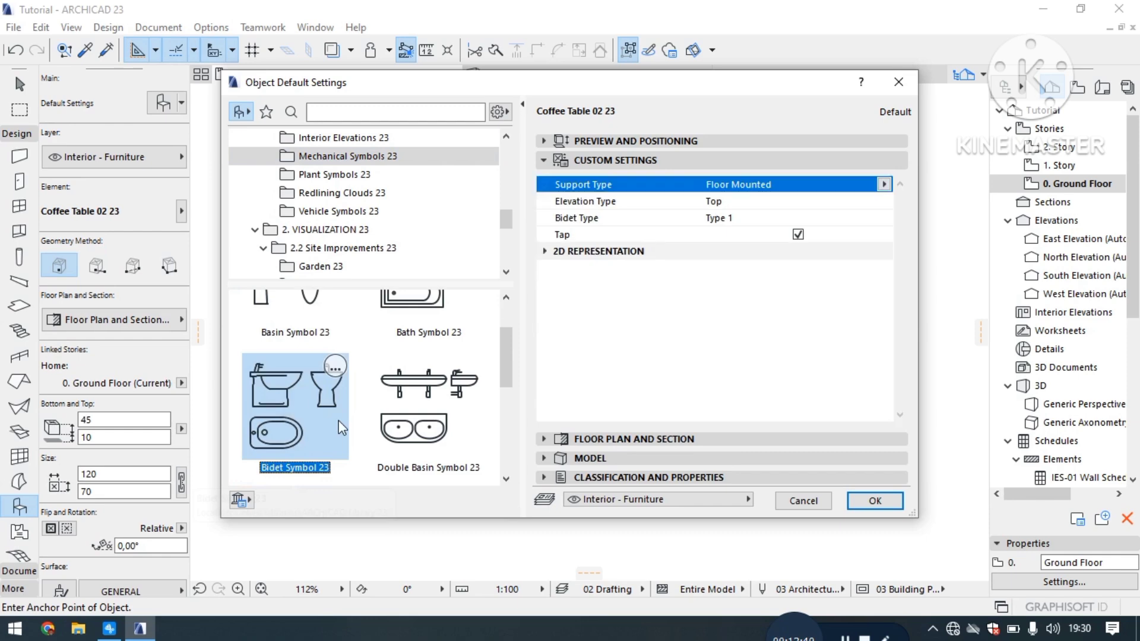
click(870, 503)
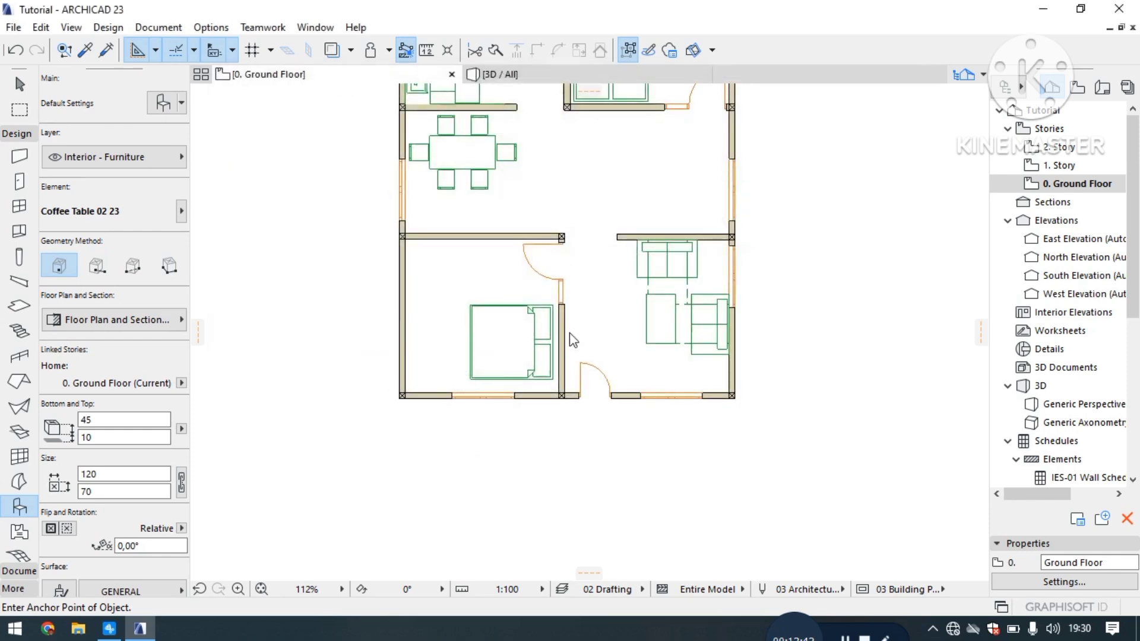
Step: Place the bidet symbol in the small bathroom above the kitchen and move it against the outer left wall
scroll(454, 173, up, 5)
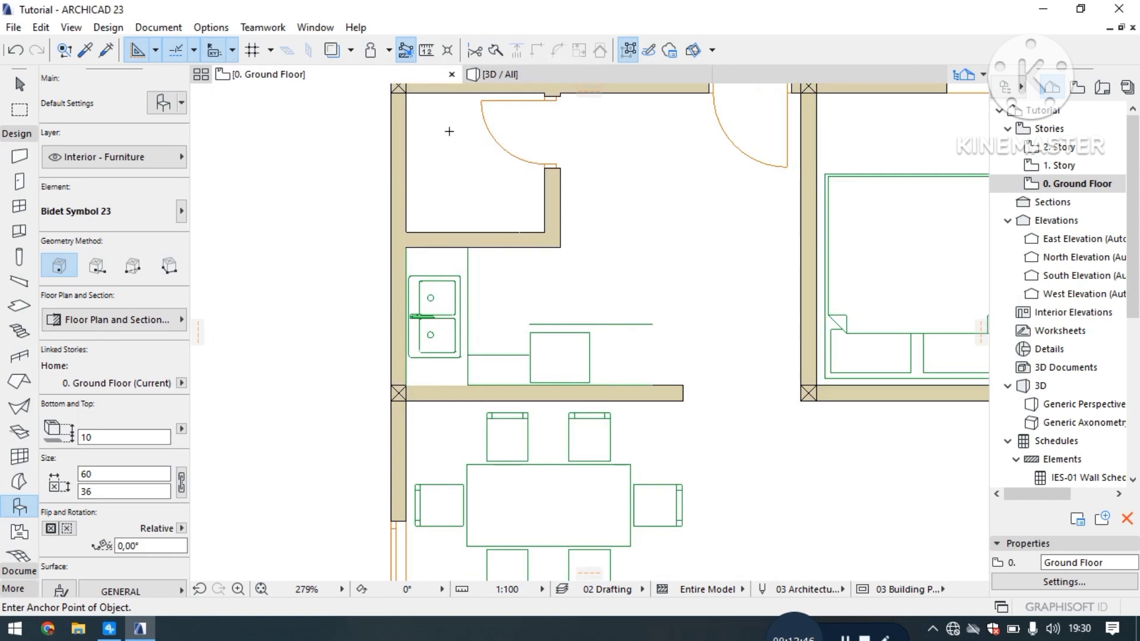
middle_drag(449, 131, 455, 226)
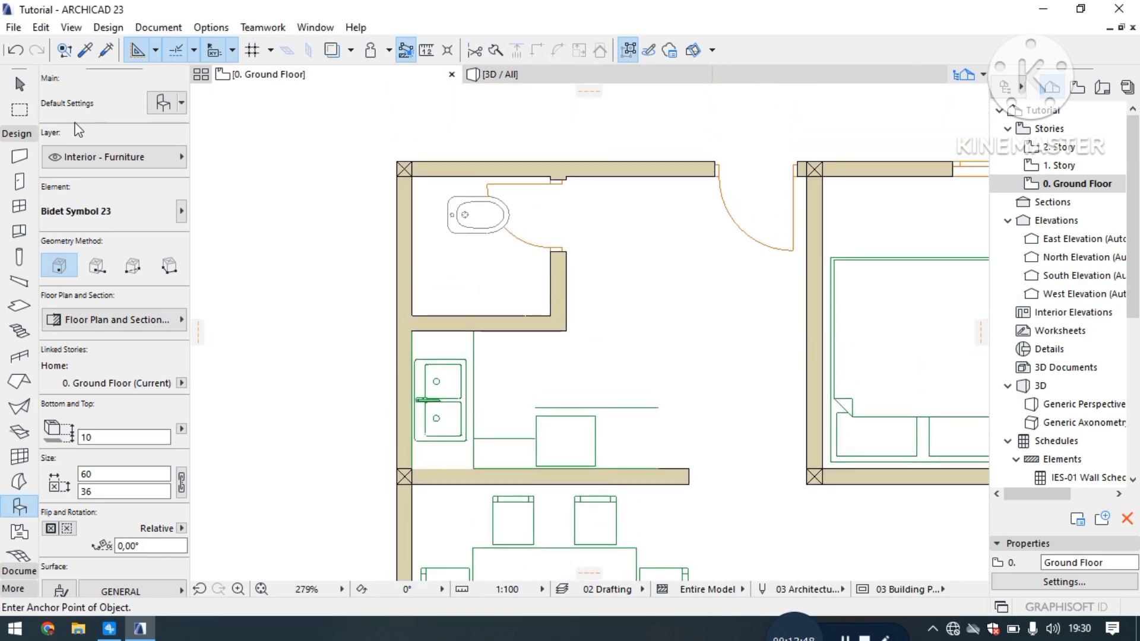
click(21, 86)
click(465, 218)
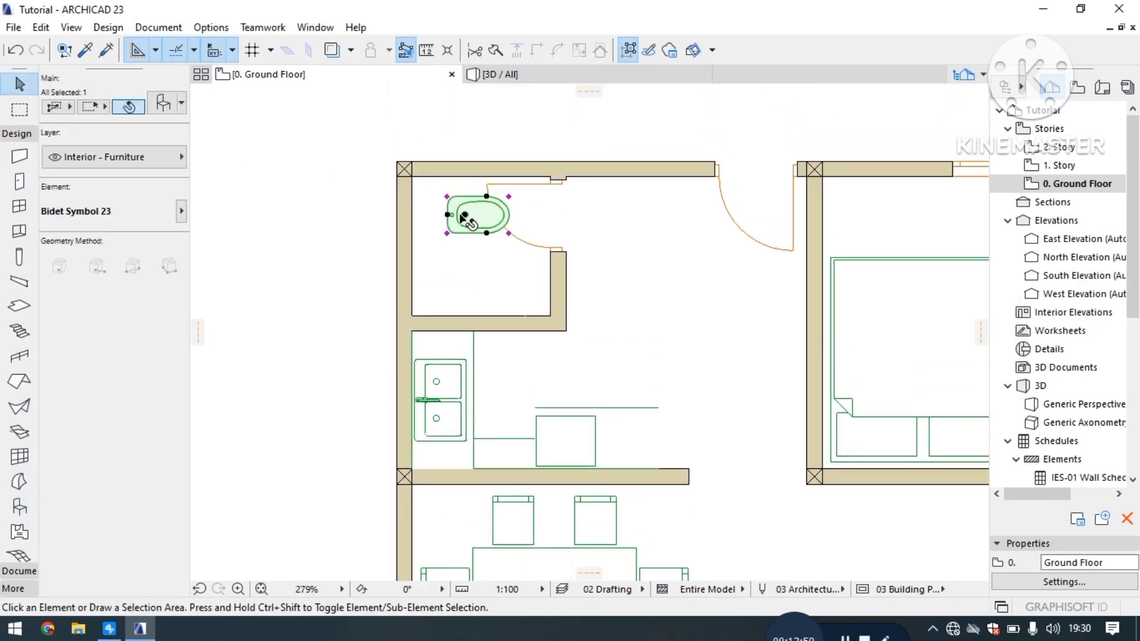
scroll(463, 215, up, 8)
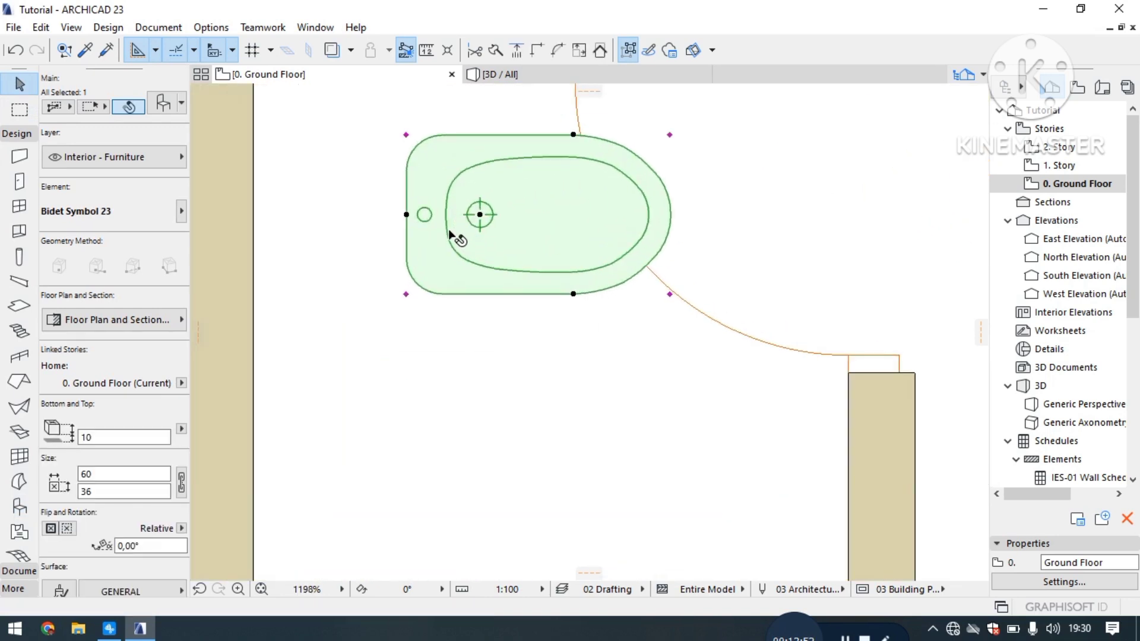
click(449, 231)
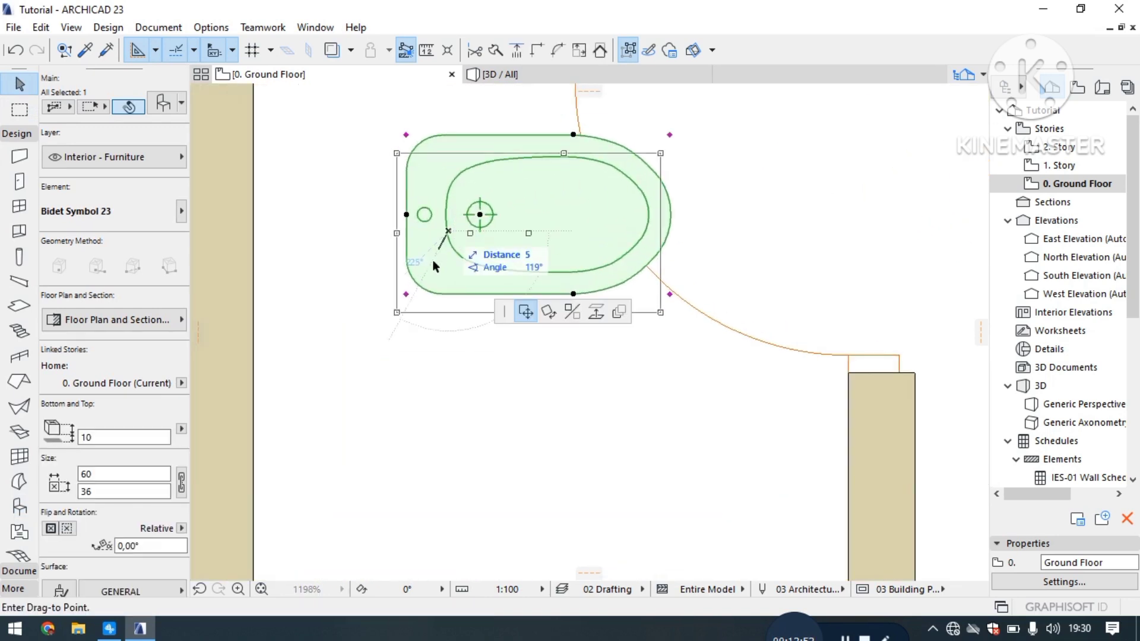
click(294, 314)
scroll(470, 226, down, 5)
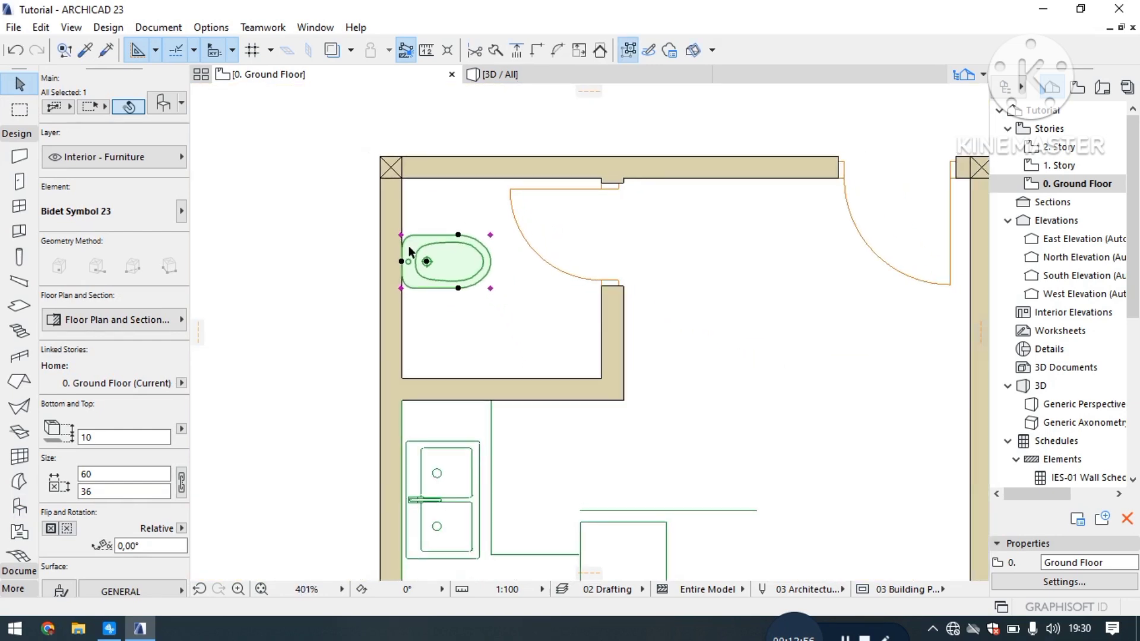
Step: Move the bidet symbol up along the outer wall by about 30 cm, towards the bathroom's upper corner
scroll(409, 247, up, 3)
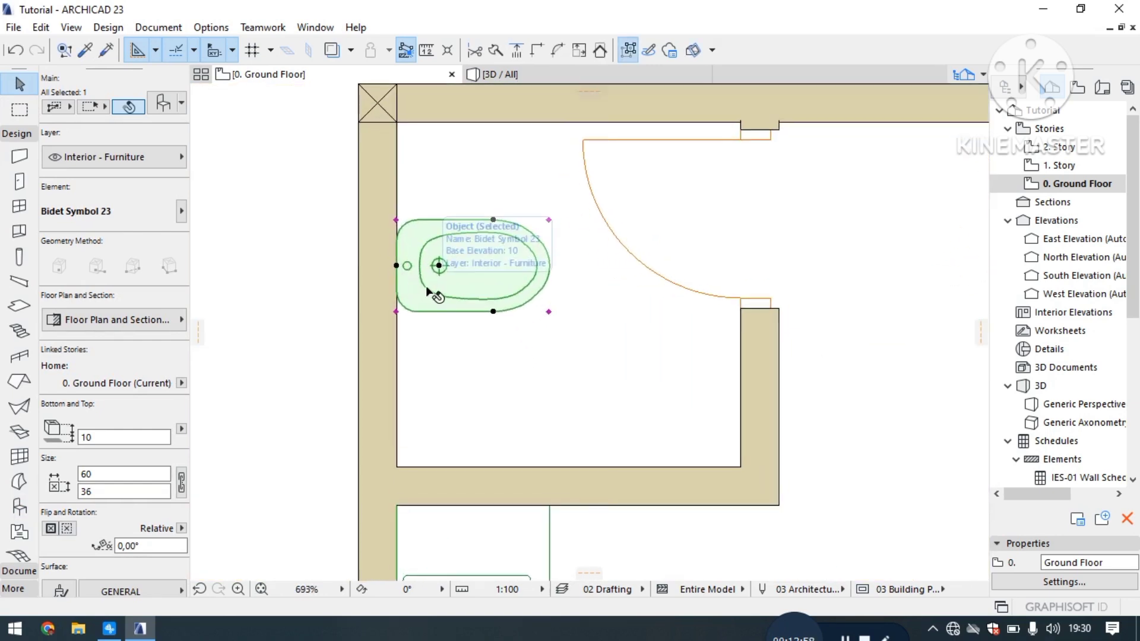
click(426, 286)
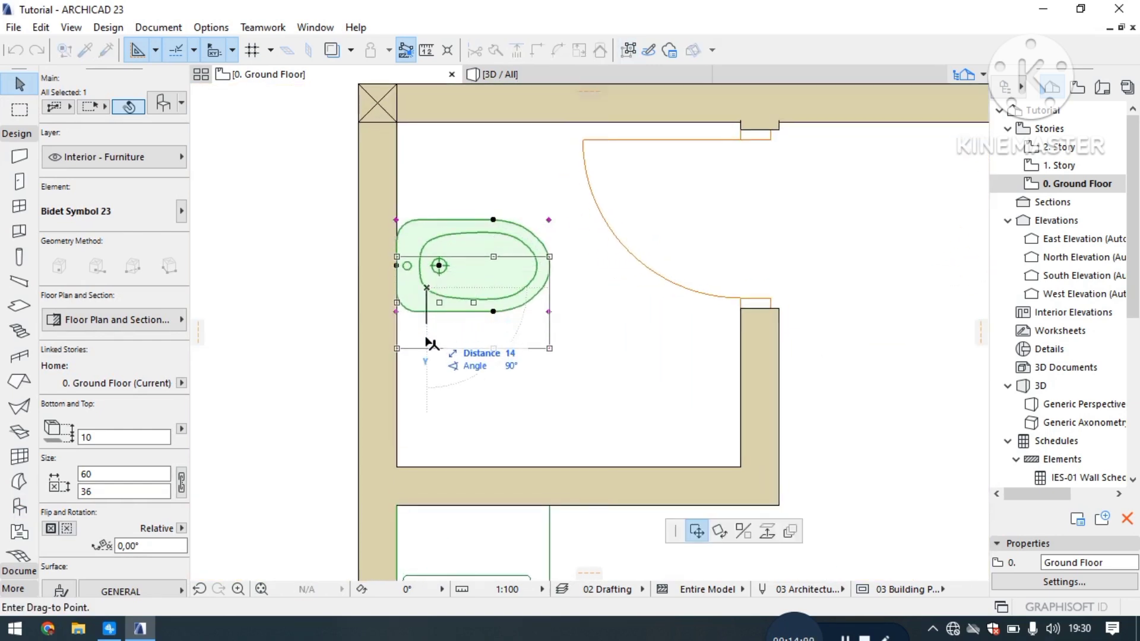
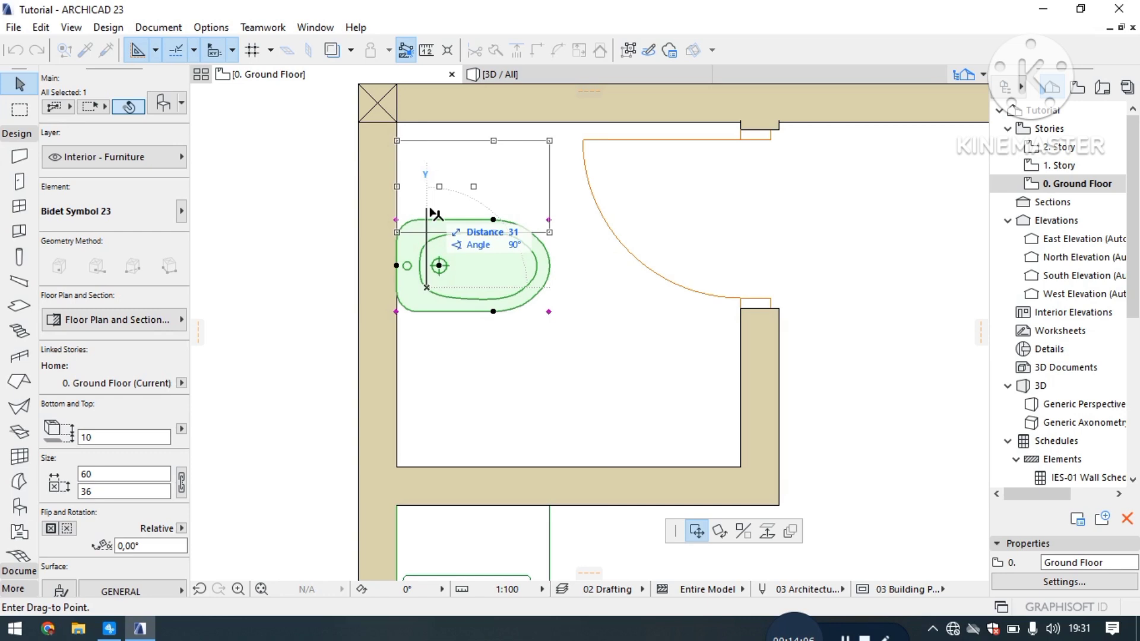
click(431, 214)
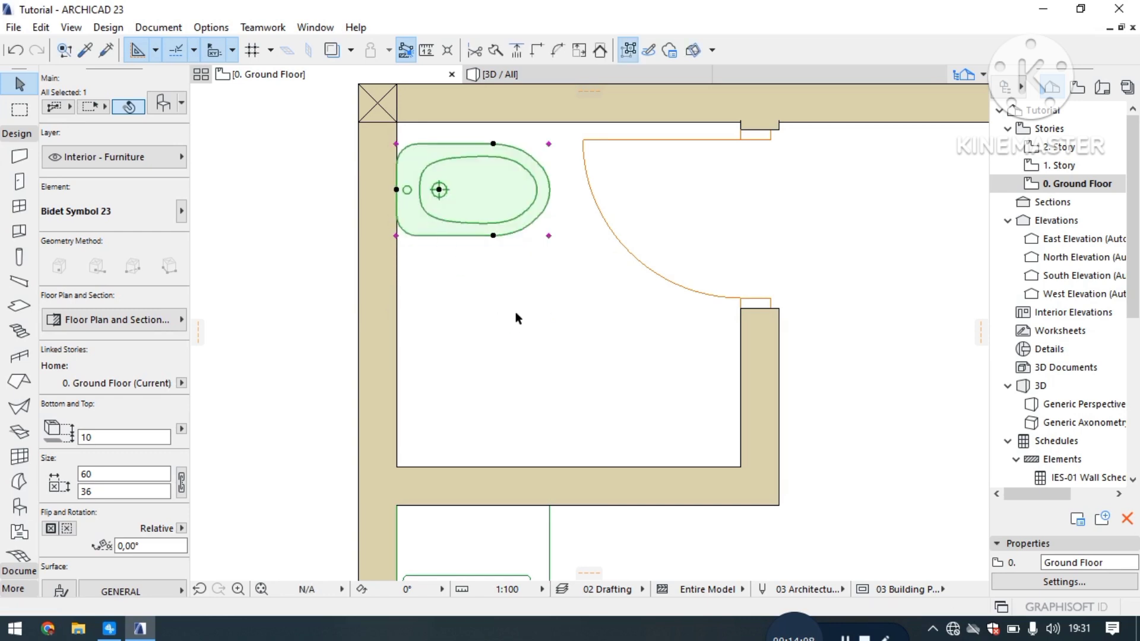
scroll(514, 318, down, 2)
key(Escape)
scroll(493, 303, down, 3)
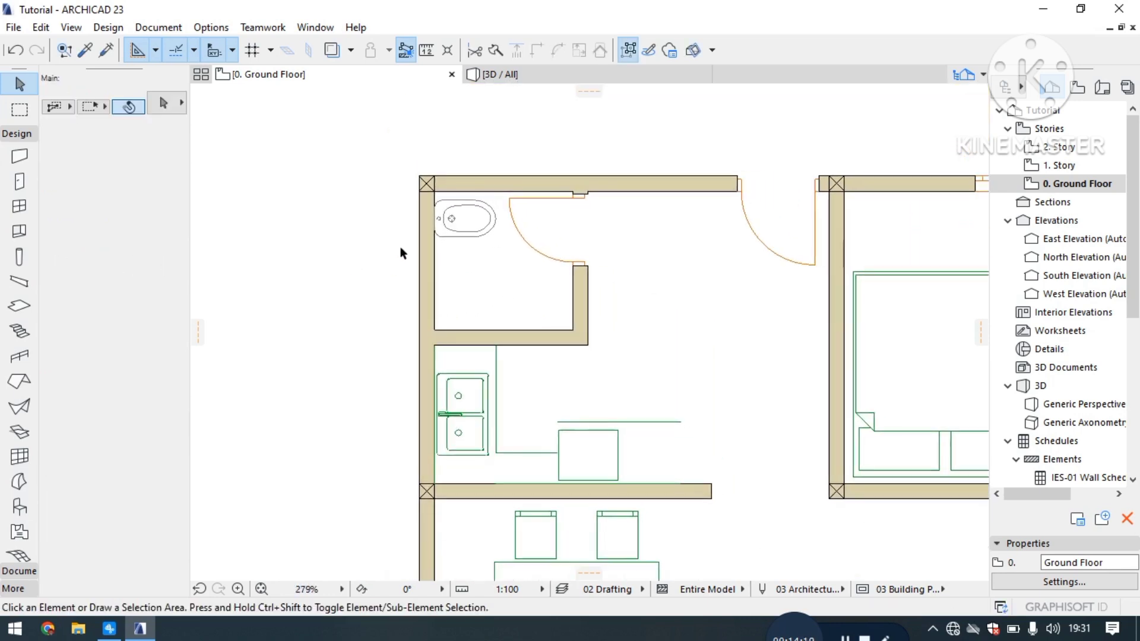
Step: Nudge the bidet symbol slightly down along the outer wall and deselect it
middle_drag(395, 247, 433, 267)
scroll(420, 224, up, 3)
scroll(473, 231, up, 2)
click(474, 252)
drag(474, 253, 475, 263)
scroll(517, 281, down, 2)
scroll(397, 254, down, 4)
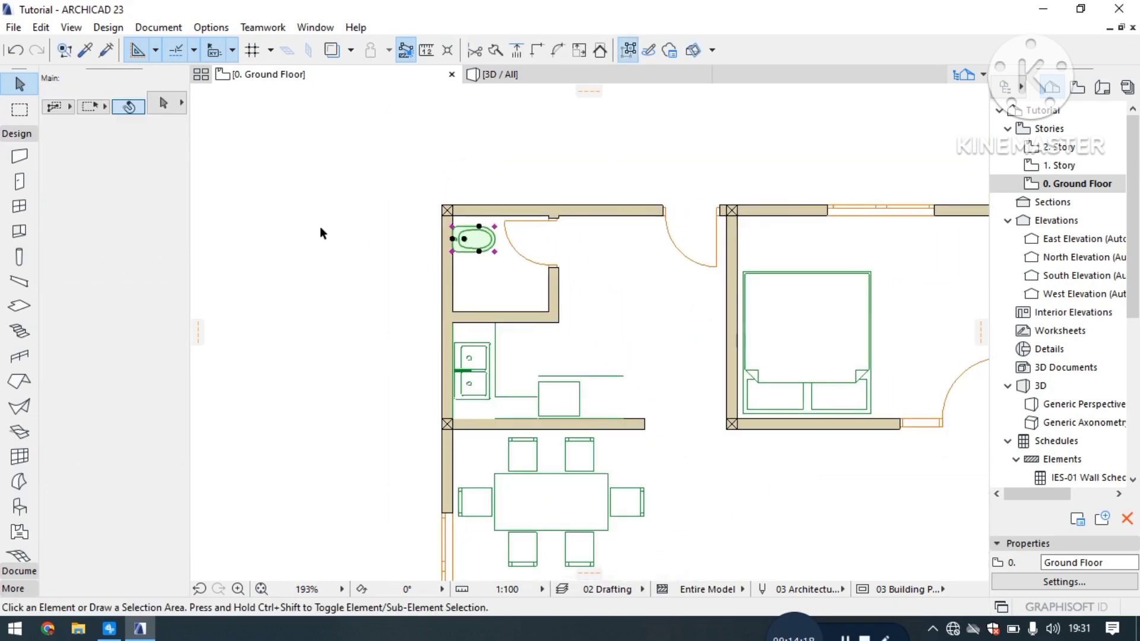
click(307, 217)
scroll(479, 243, down, 3)
middle_drag(617, 386, 615, 349)
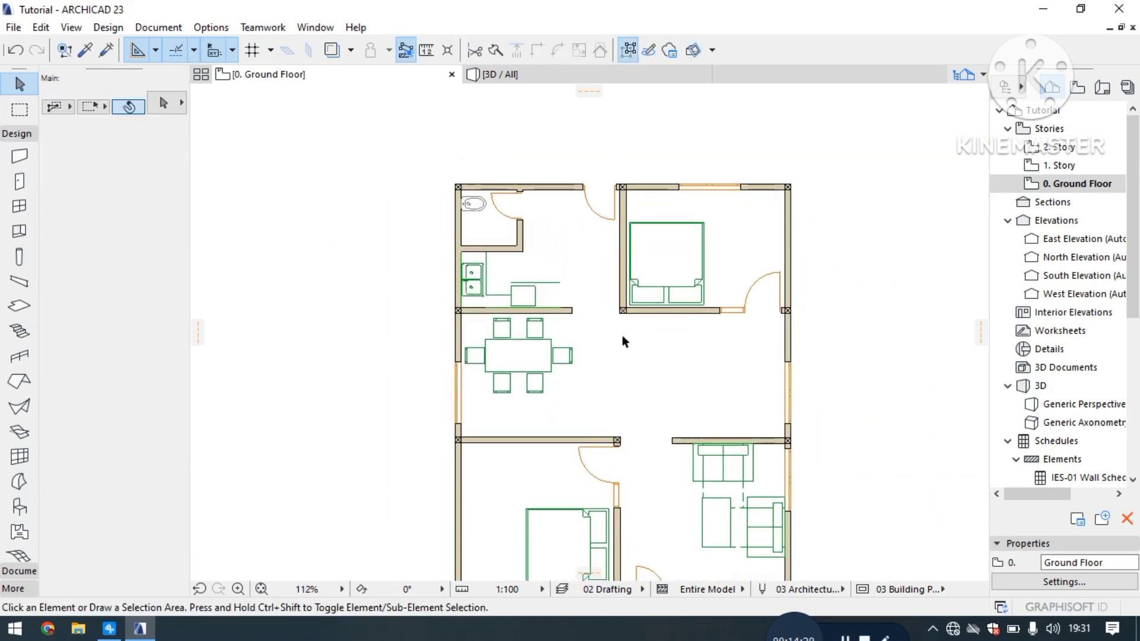
Step: Reopen the object default settings and expand the Plumbing Fixtures 23 folder under 1.6 Mechanical 23
click(19, 505)
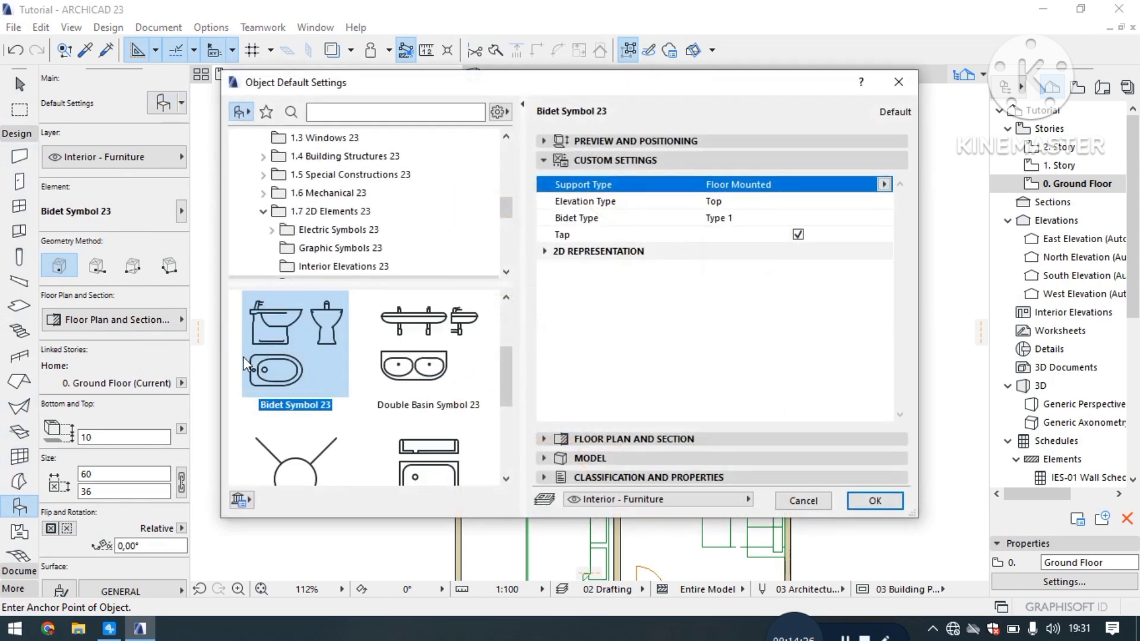
scroll(279, 358, up, 2)
click(285, 214)
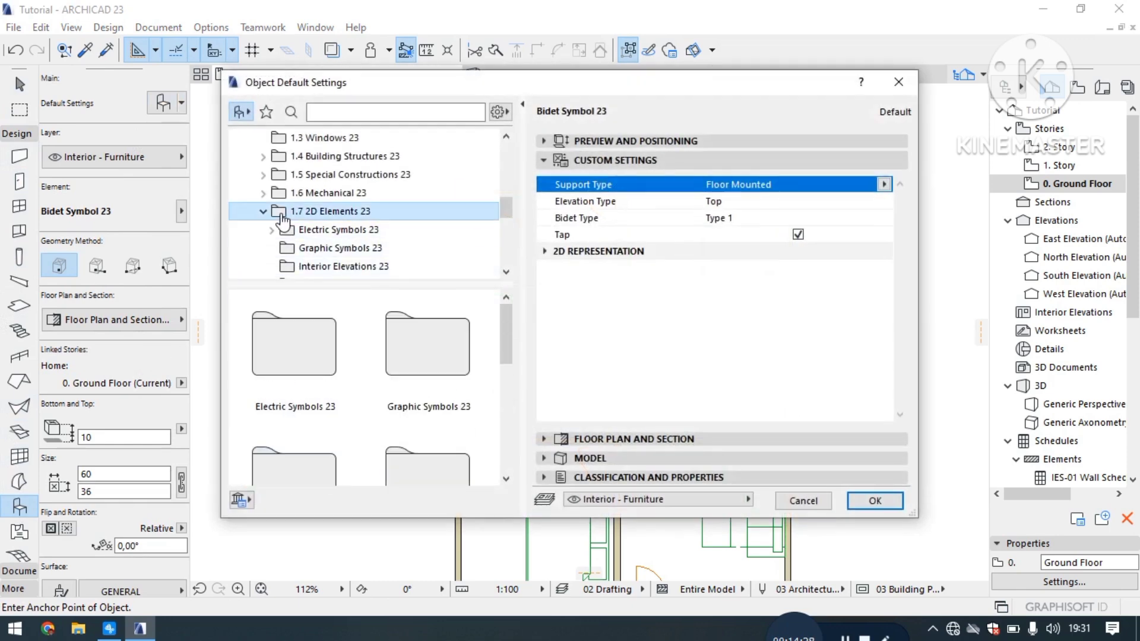
click(263, 193)
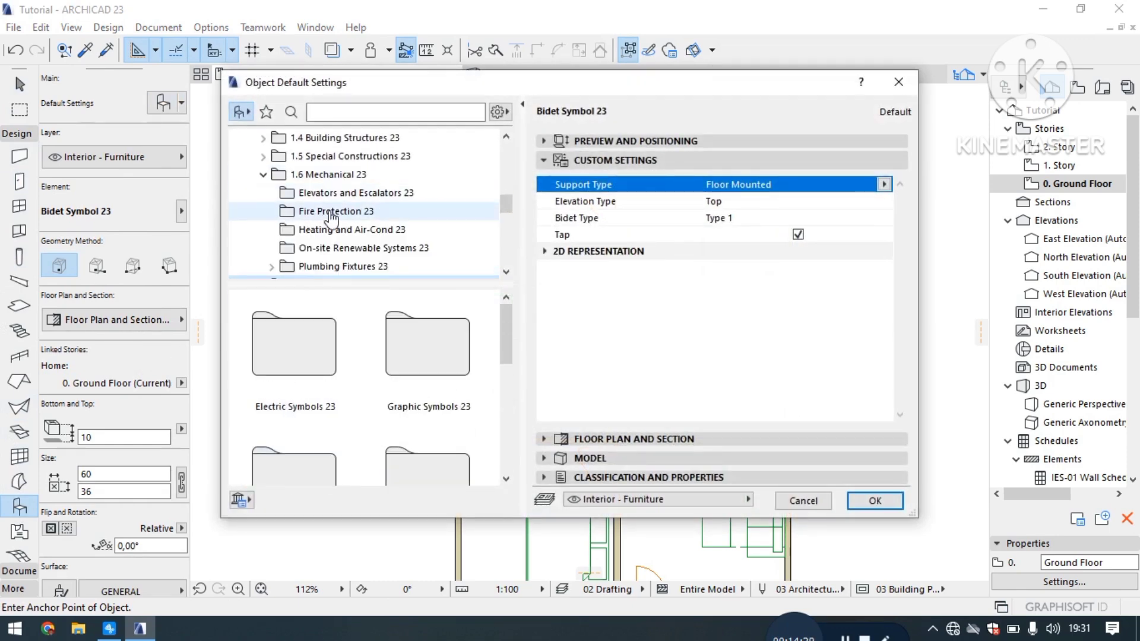
scroll(320, 215, down, 1)
click(306, 211)
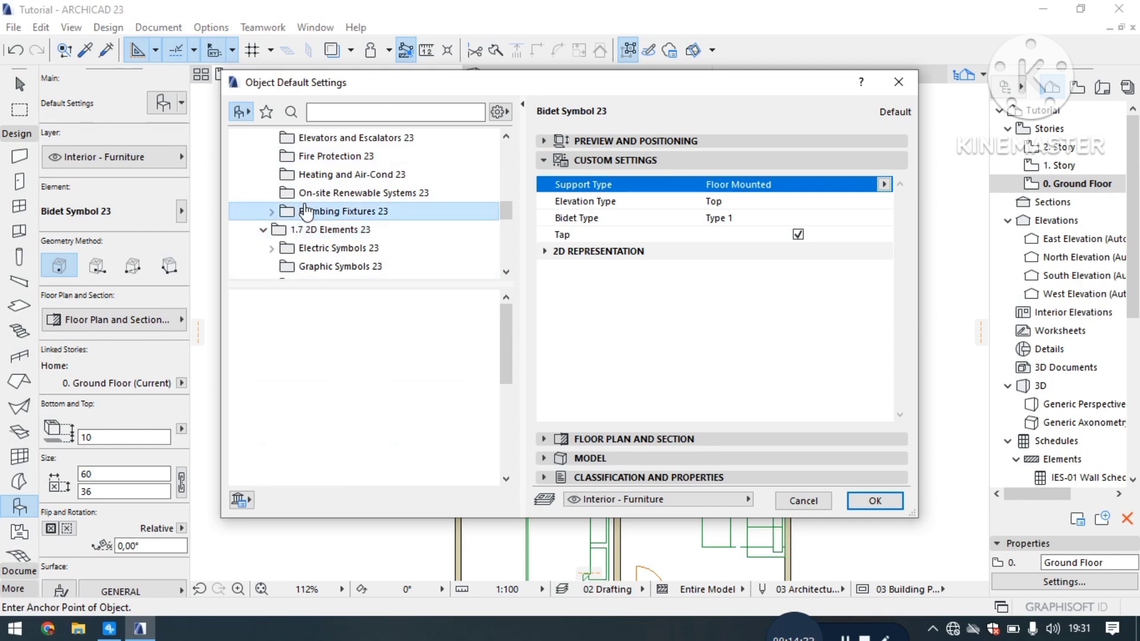
click(271, 212)
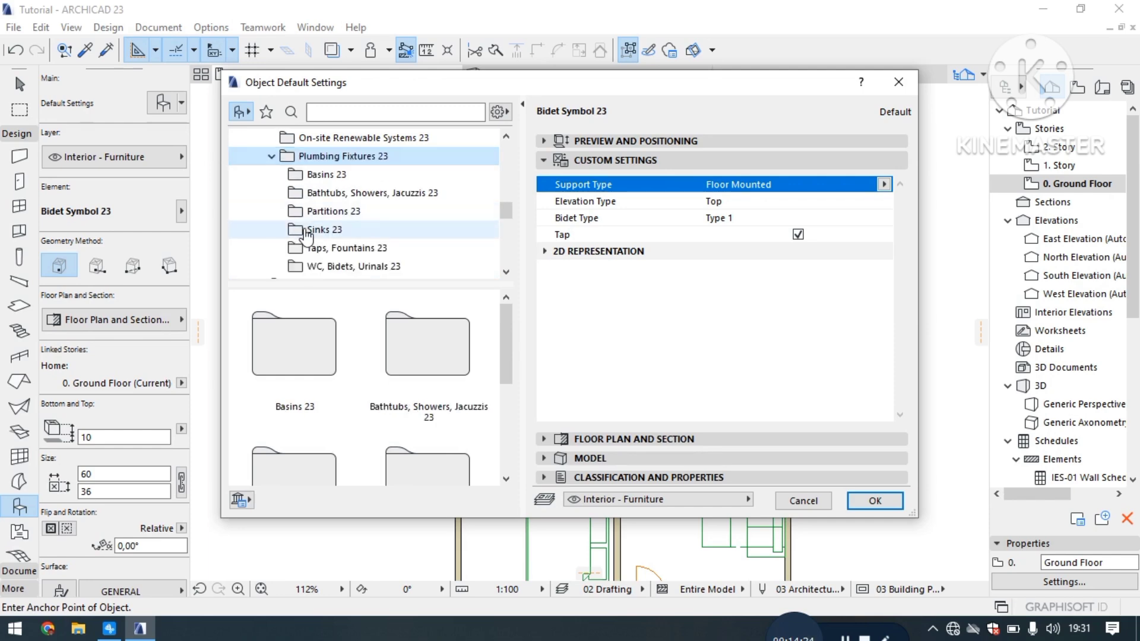
Step: Look through the plumbing fixture folders for basins, bathtubs and showers, partitions, sinks, and taps and fountains
click(326, 175)
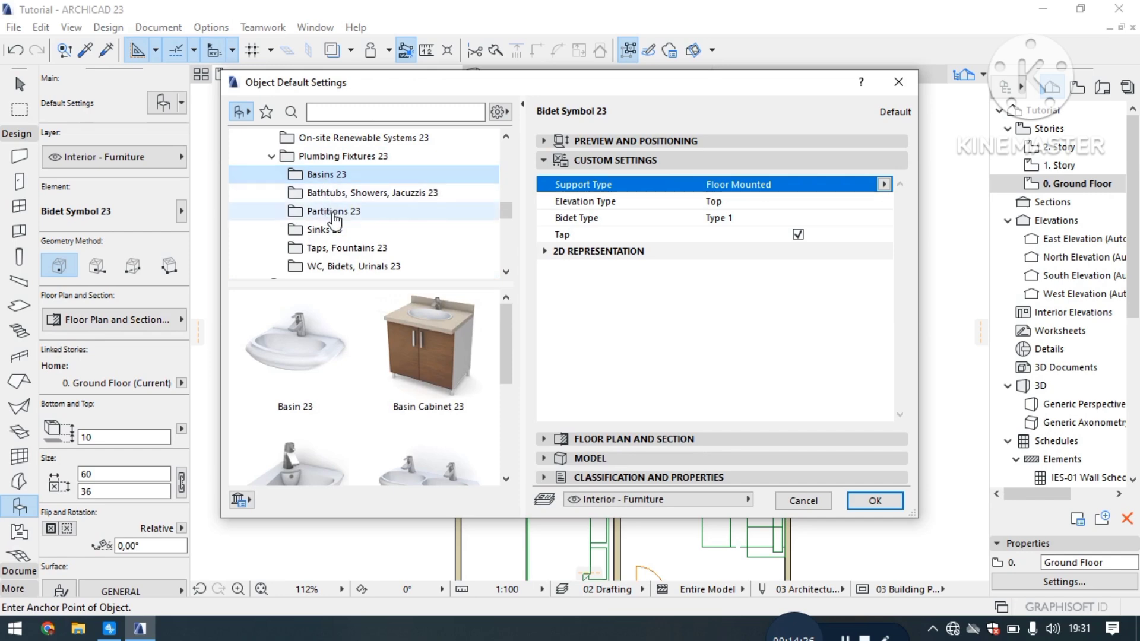
drag(676, 80, 637, 203)
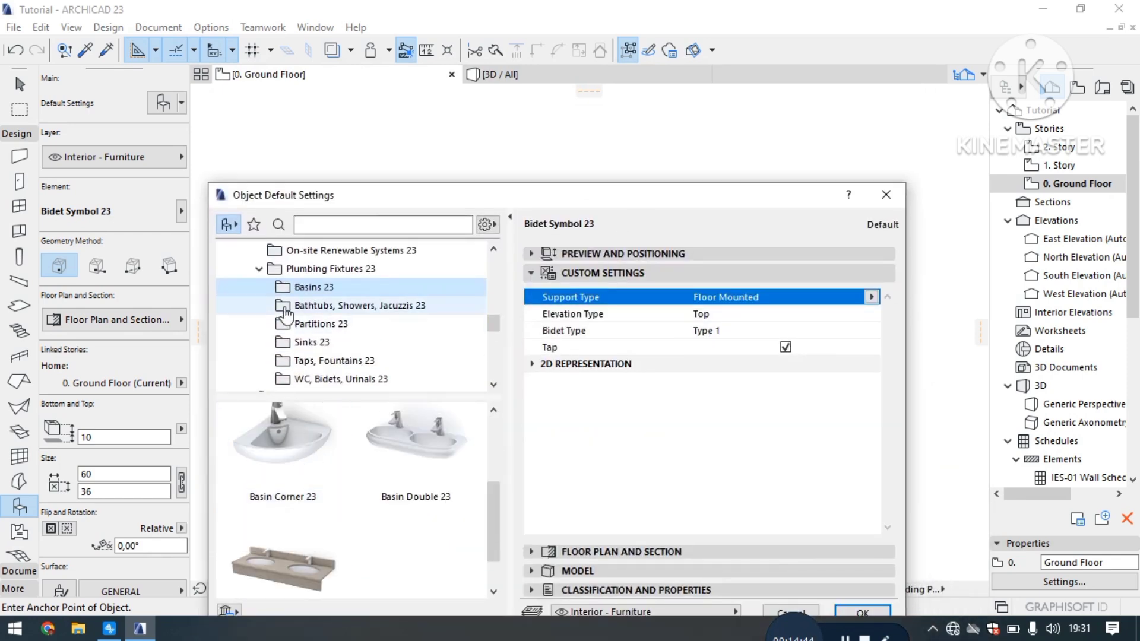
key(Down)
scroll(332, 510, down, 2)
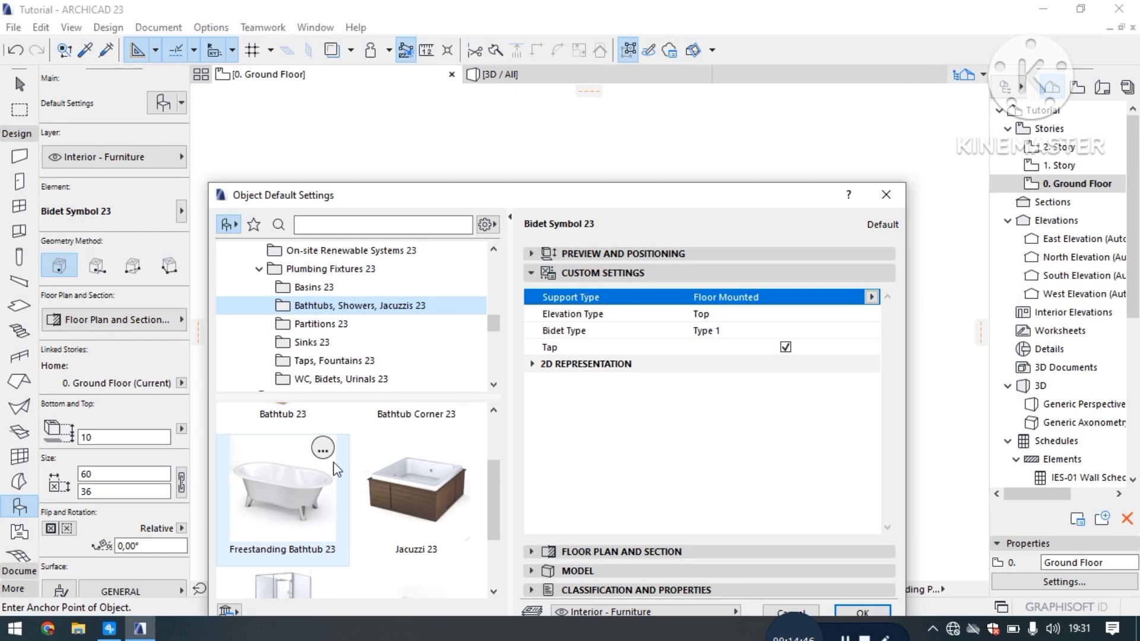
click(311, 324)
click(314, 343)
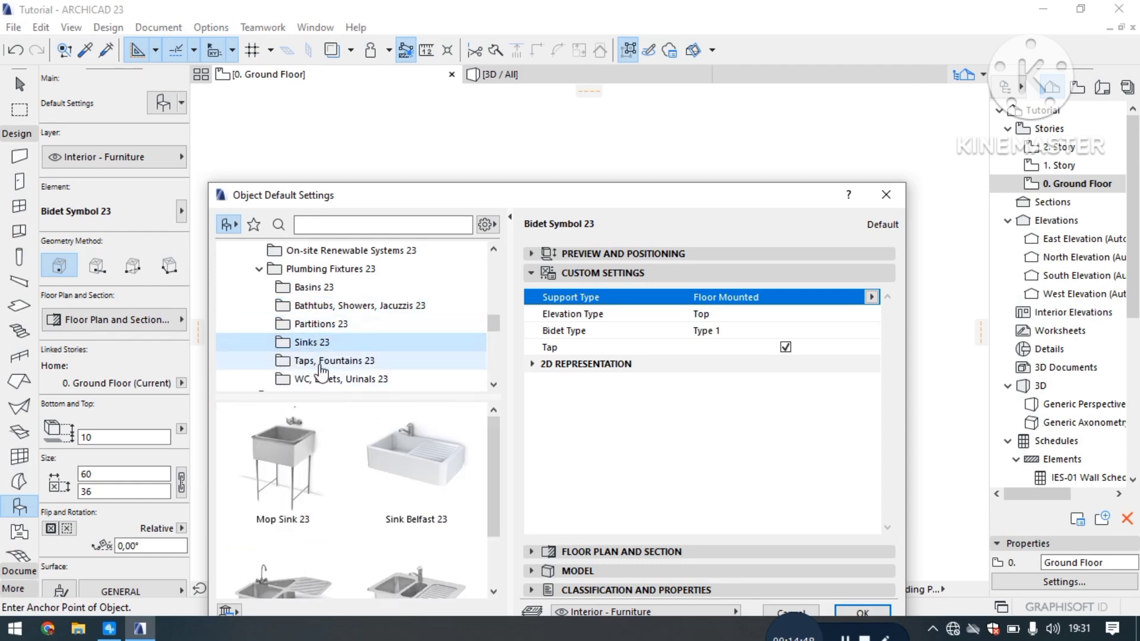
scroll(334, 487, down, 2)
click(319, 360)
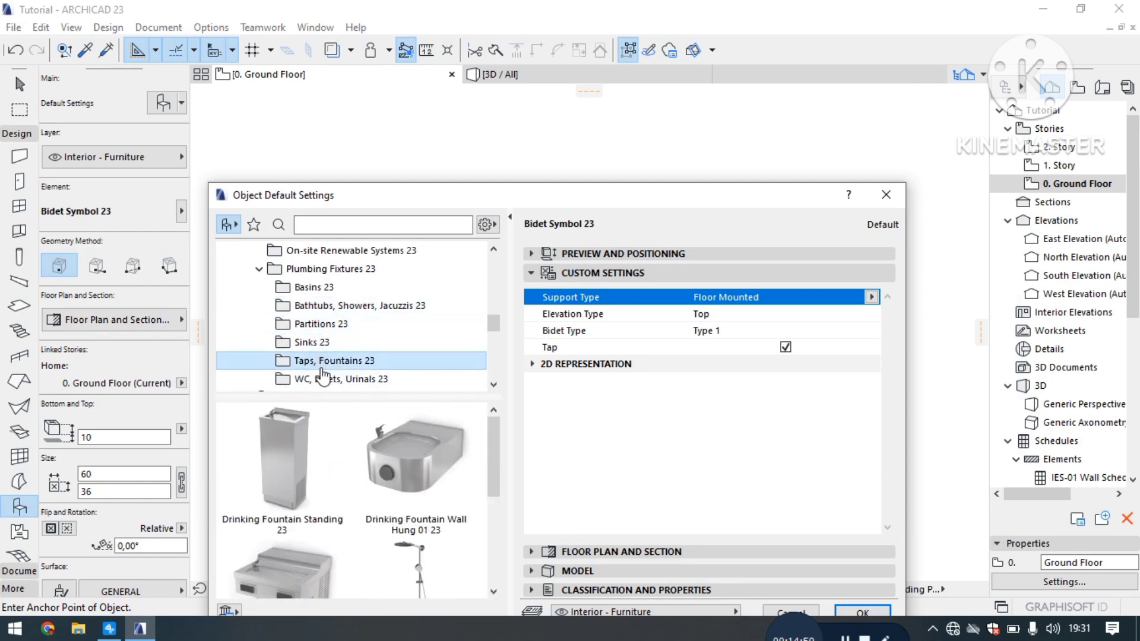
Step: Choose Bidet 23 from the WC, Bidets, Urinals 23 folder and place it in the bathroom below the bidet symbol
click(324, 379)
scroll(349, 488, down, 1)
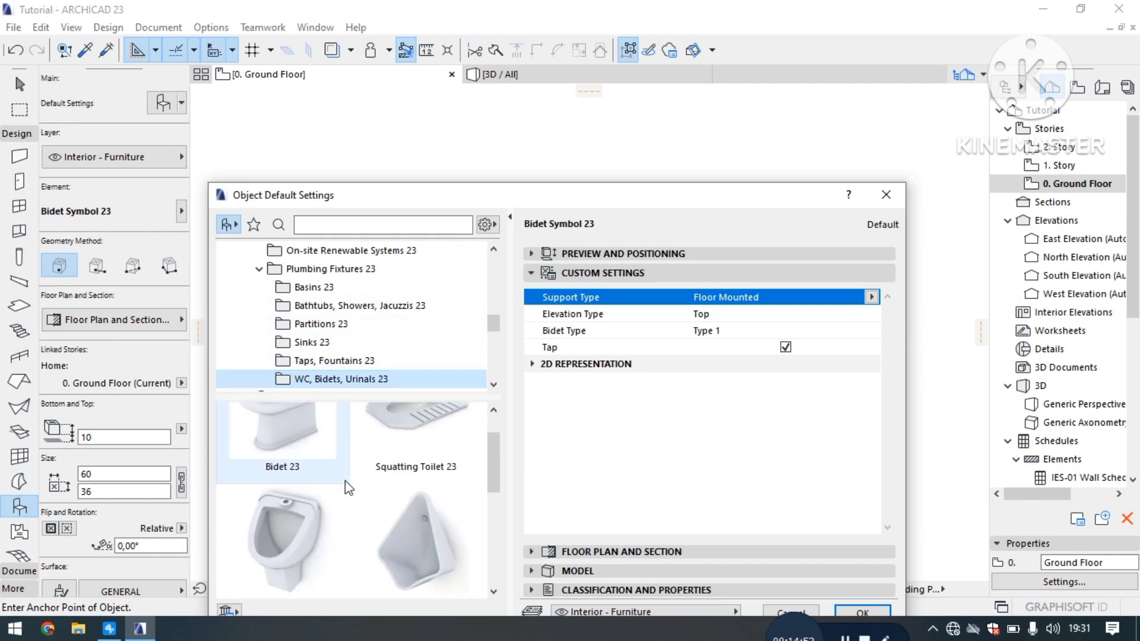
click(295, 463)
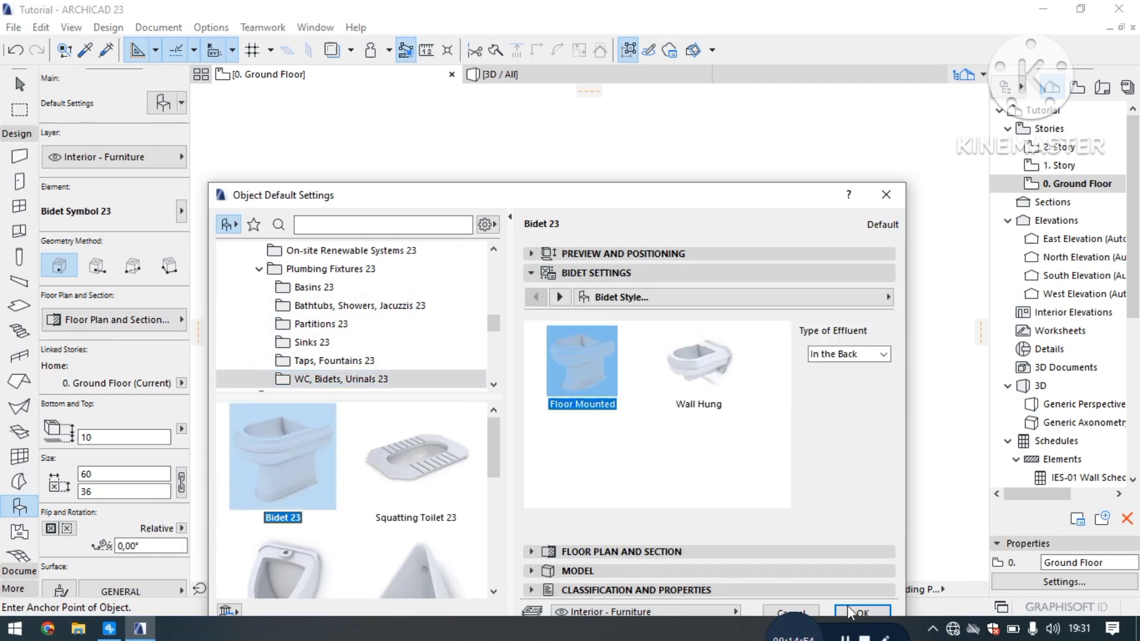
click(851, 611)
scroll(481, 201, up, 5)
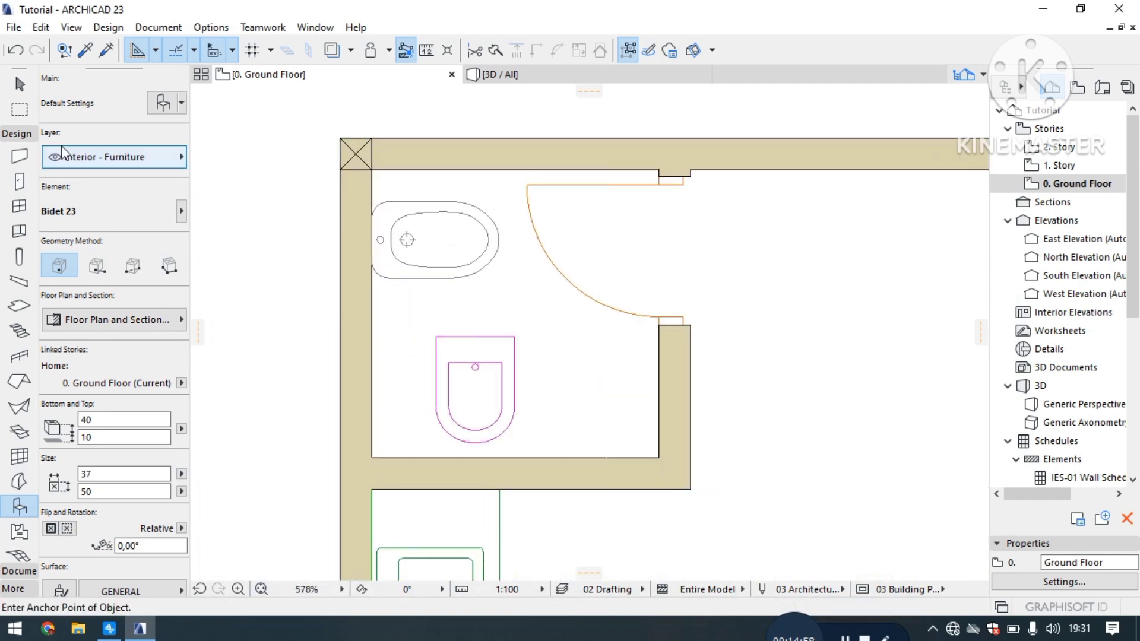
Step: Delete the Bidet Symbol 23 object from beside the bathroom's outer wall
click(20, 85)
click(438, 261)
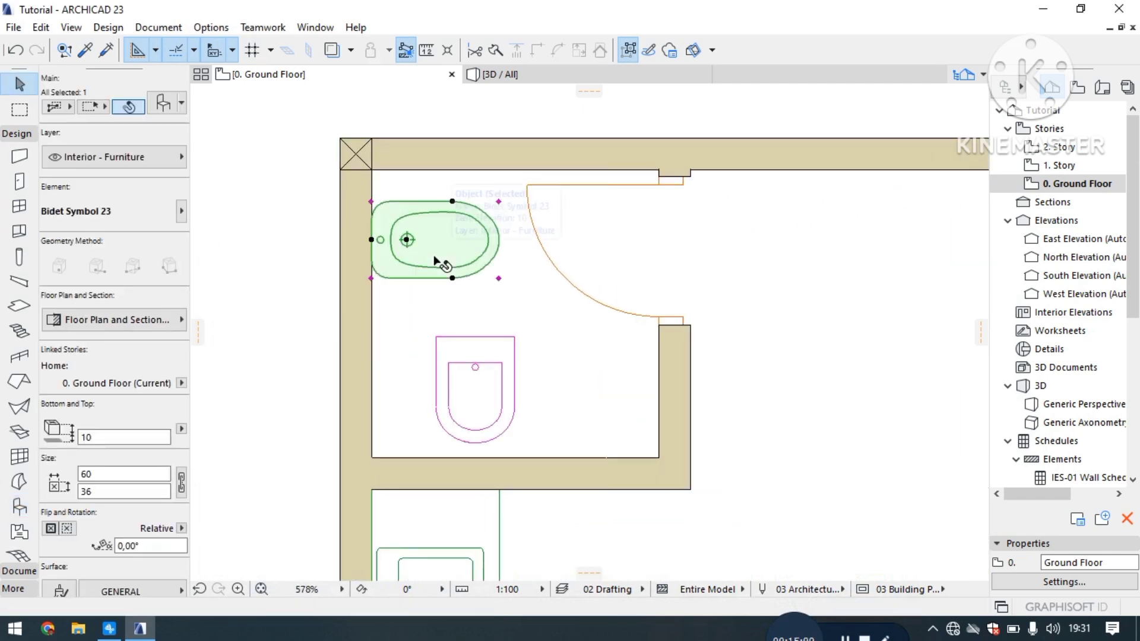
key(Delete)
Step: Select the Bidet 23 object in the lower part of the bathroom
click(472, 381)
scroll(480, 358, up, 1)
scroll(480, 358, up, 2)
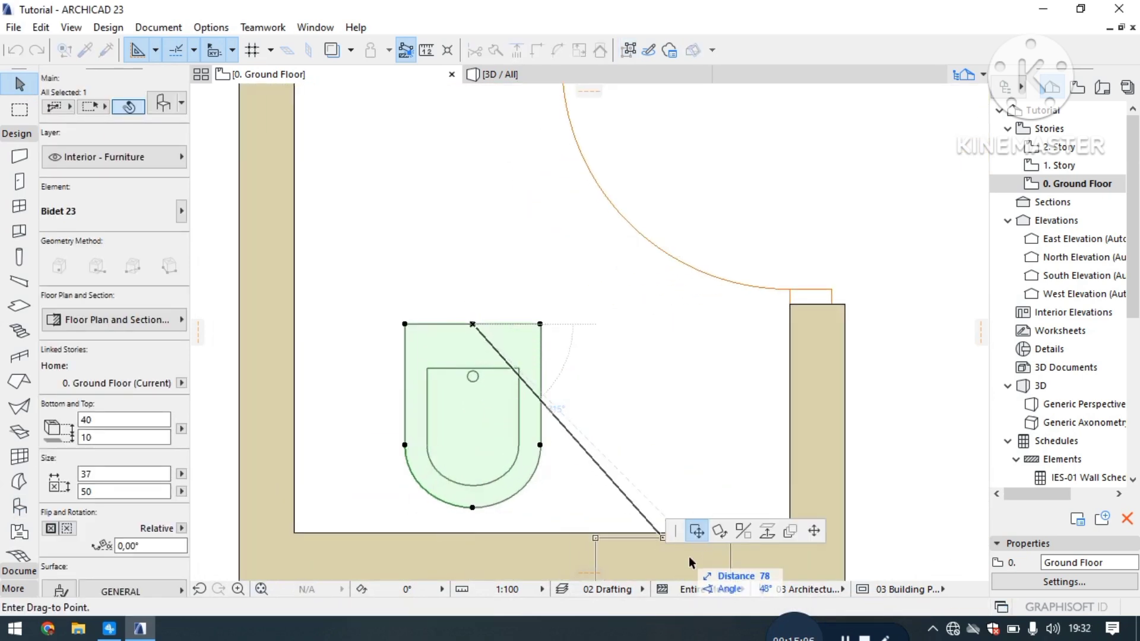
click(720, 536)
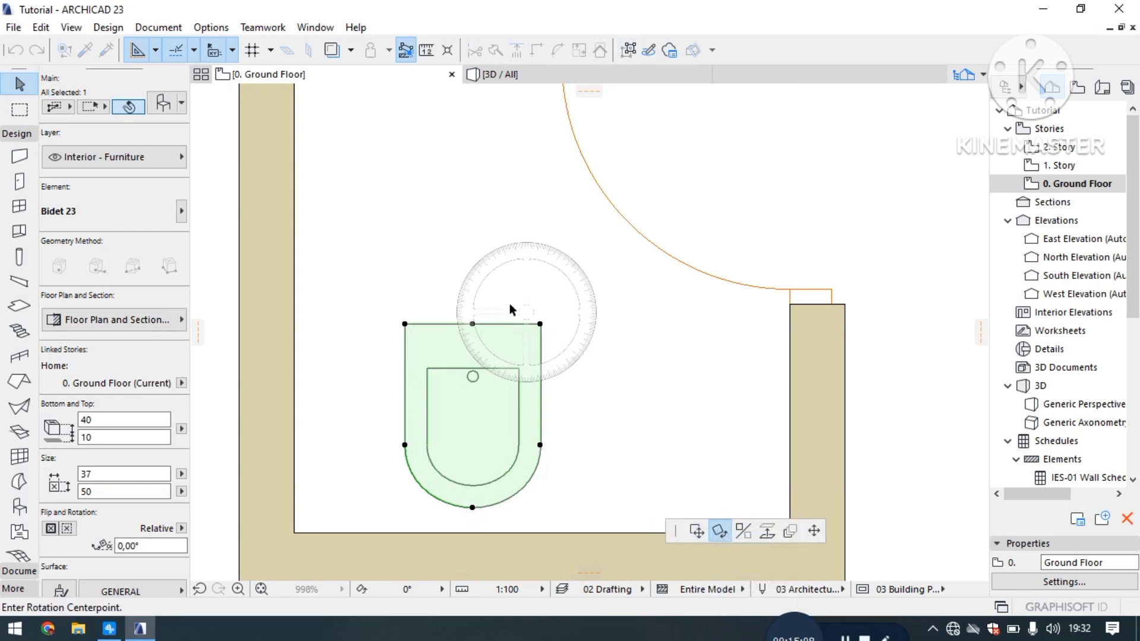
click(472, 325)
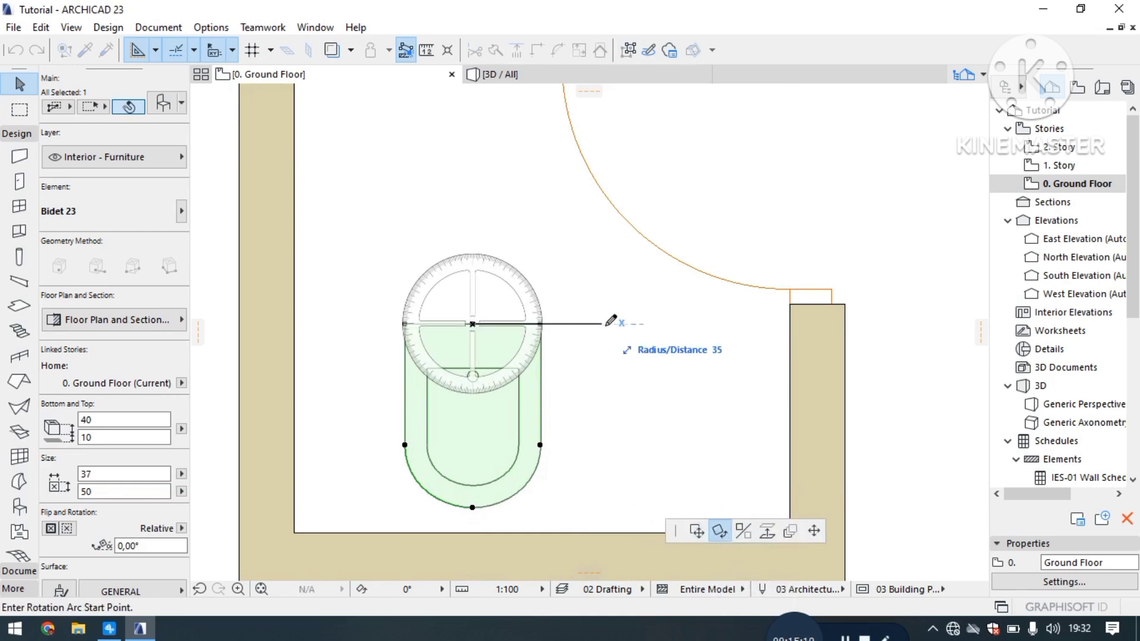
click(617, 330)
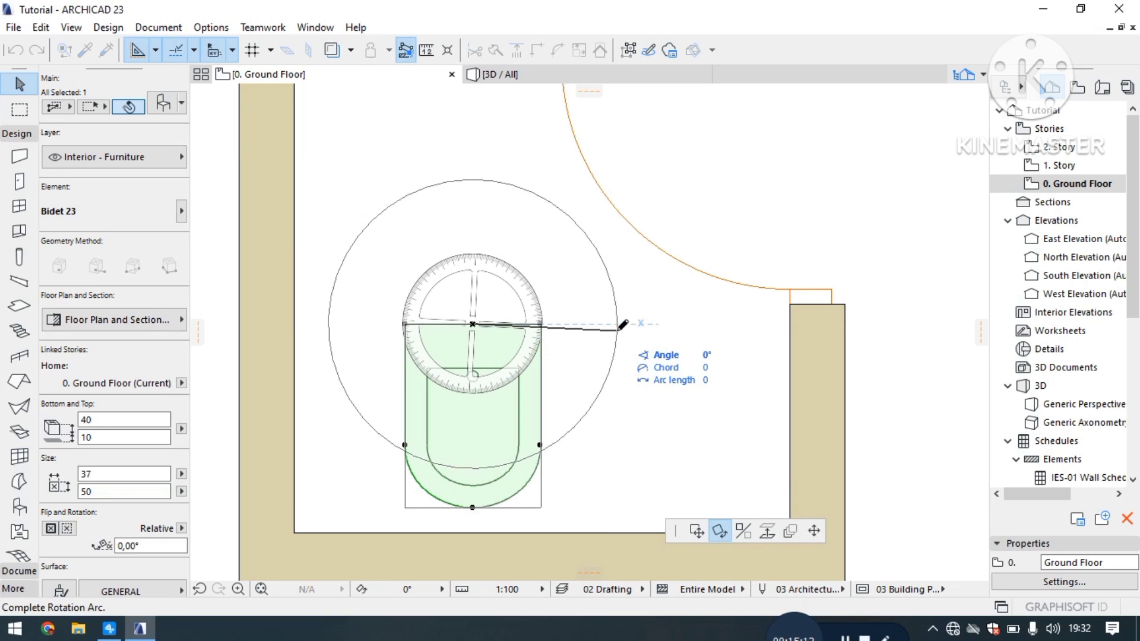
key(Escape)
Step: Rotate the bidet 90° counterclockwise about the midpoint of its straight back edge
click(473, 324)
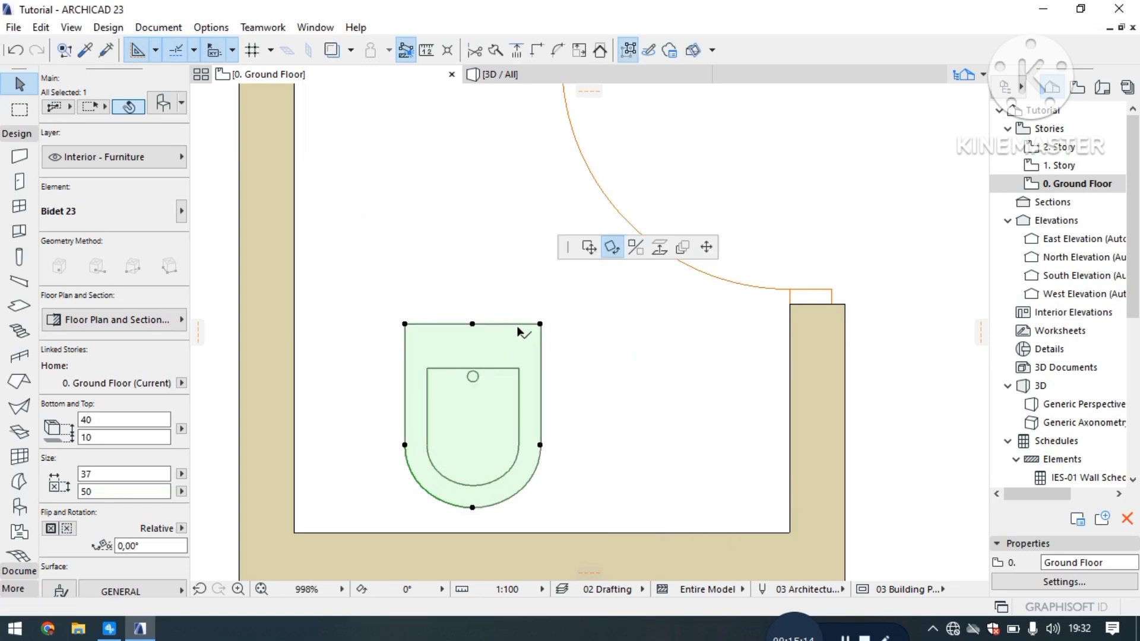
click(544, 209)
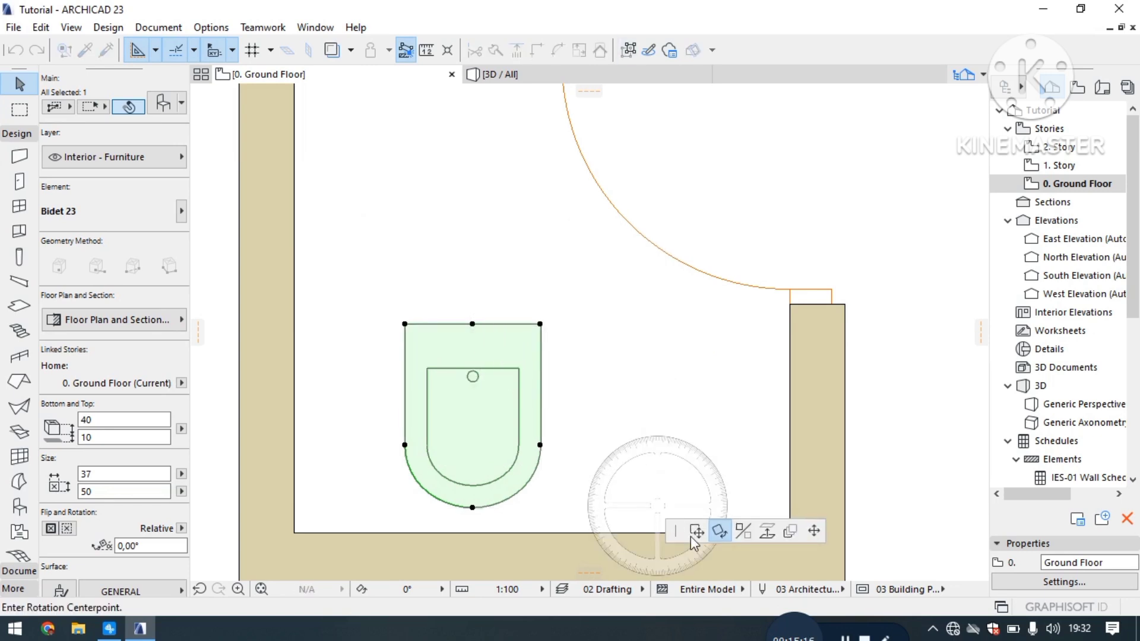
click(473, 324)
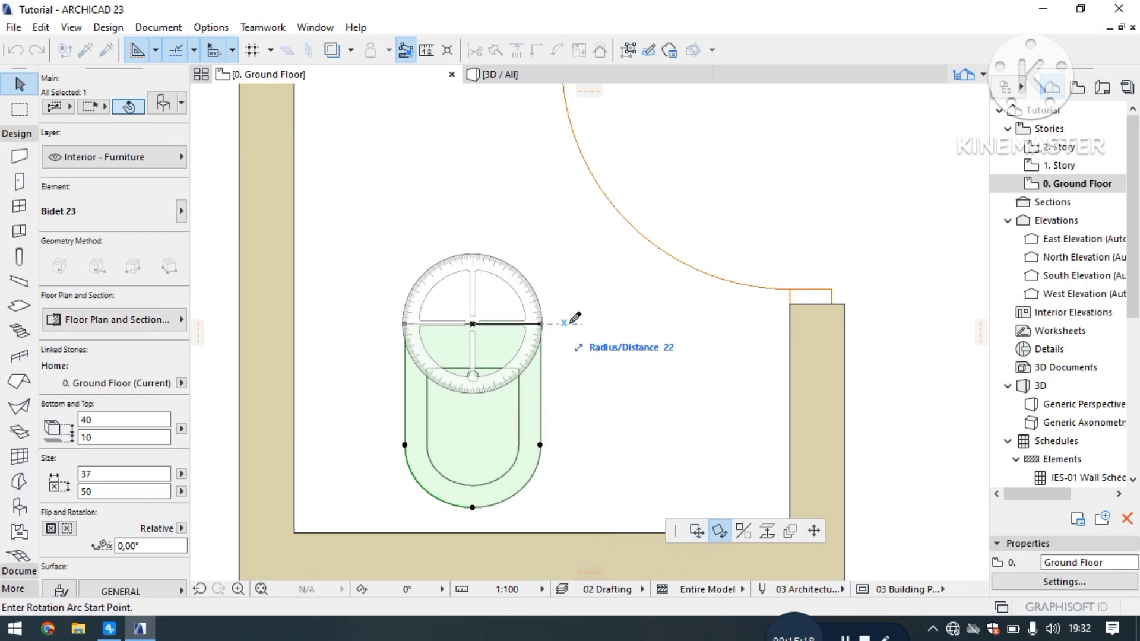
click(586, 310)
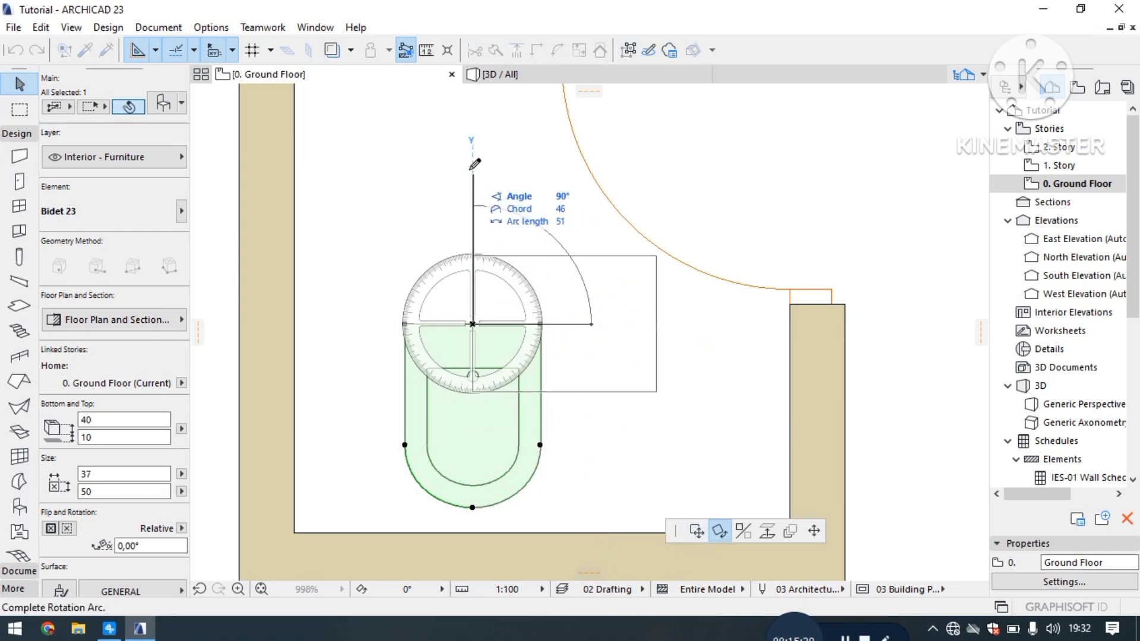
click(471, 169)
Step: Move the bidet beside the outer wall in the bathroom's upper-left corner, with its back facing the wall, and deselect it
click(472, 285)
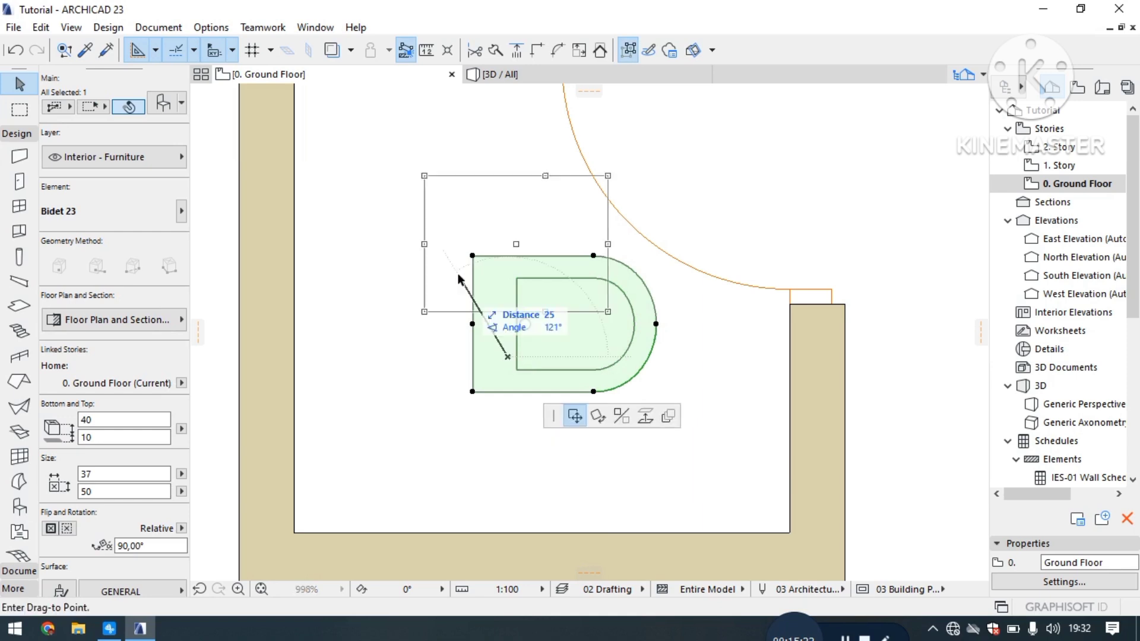
scroll(448, 285, down, 3)
scroll(384, 182, up, 3)
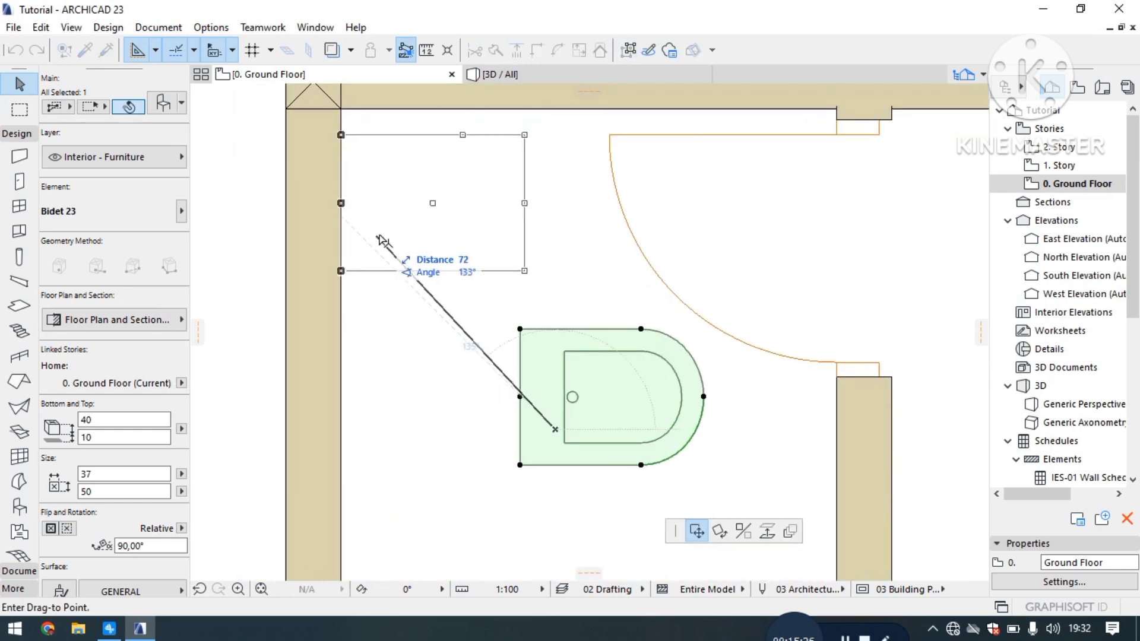
click(380, 242)
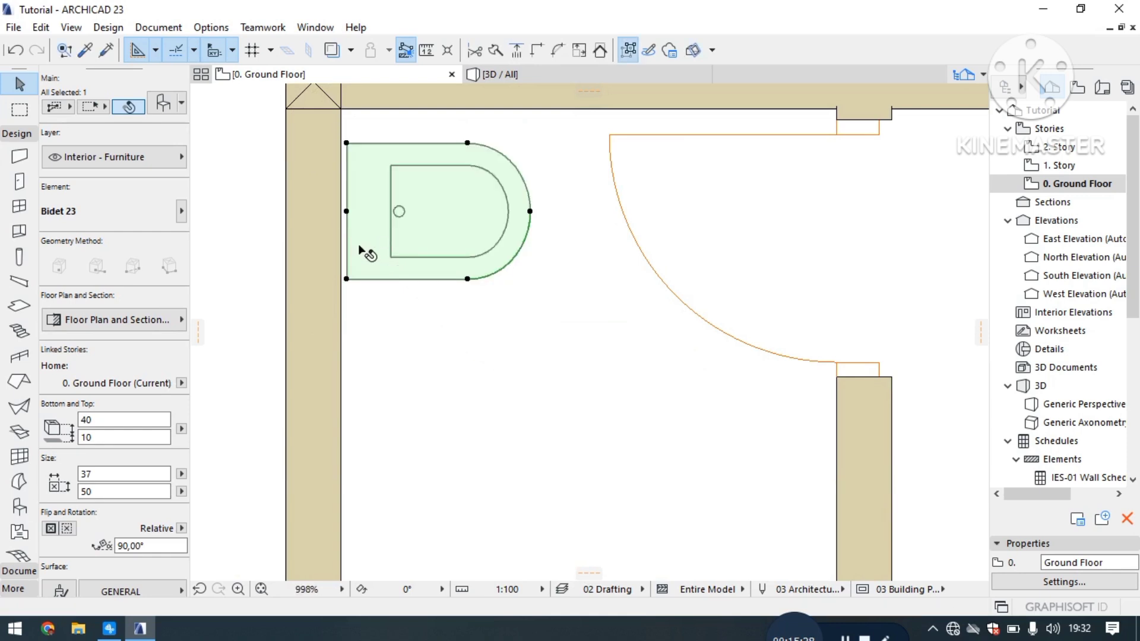
click(395, 341)
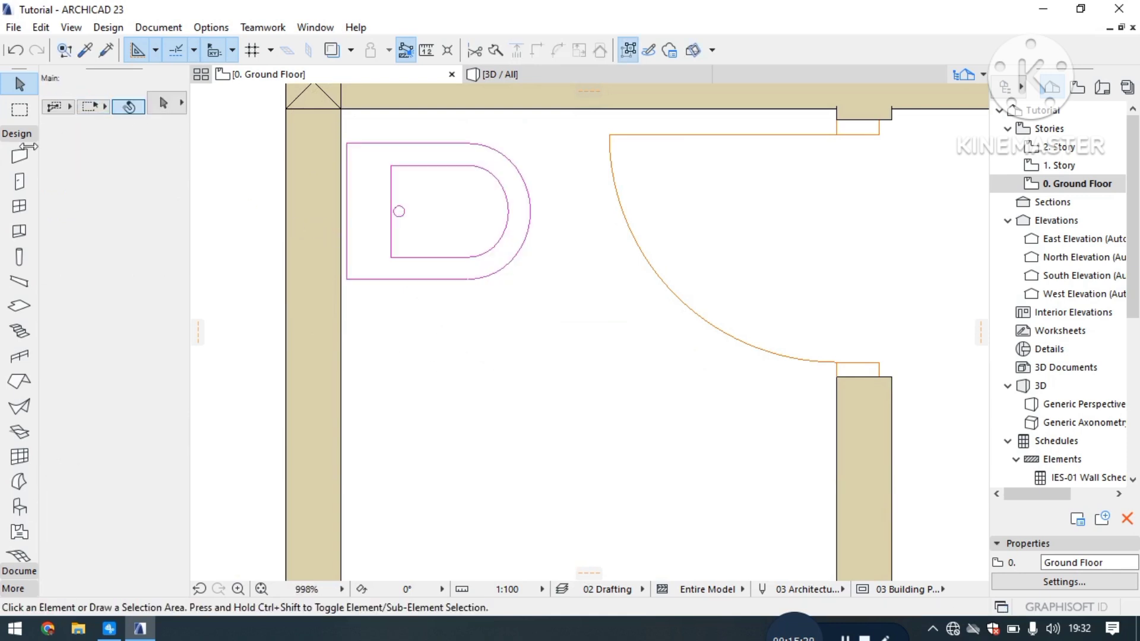
Step: Open the default settings of the Object tool and look through the available WC, bidet and urinal models
click(20, 507)
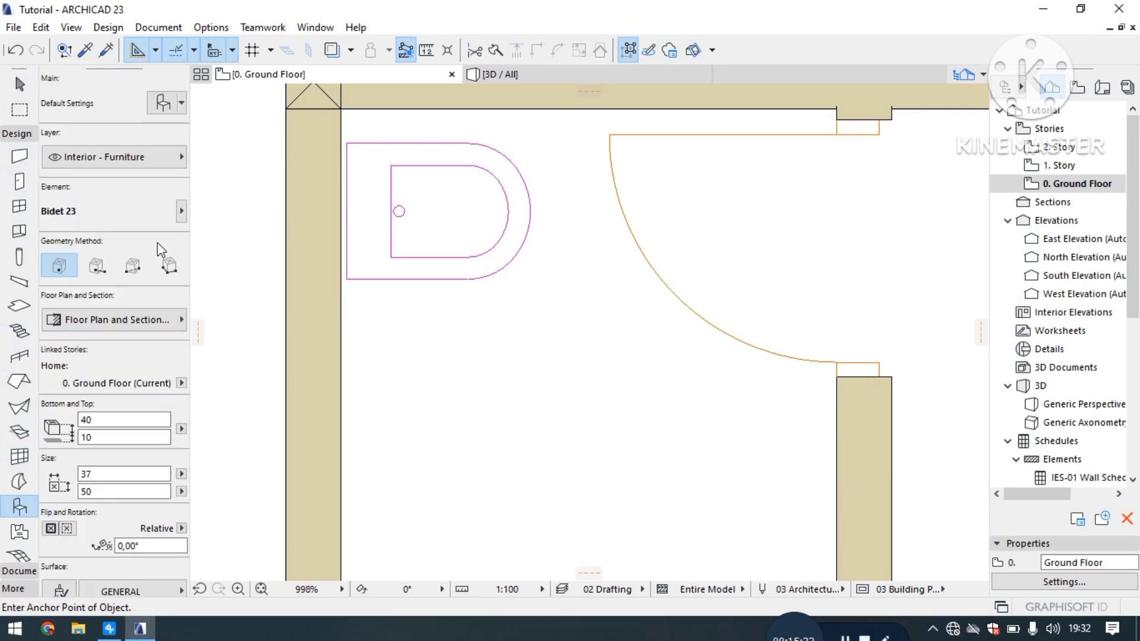
click(166, 99)
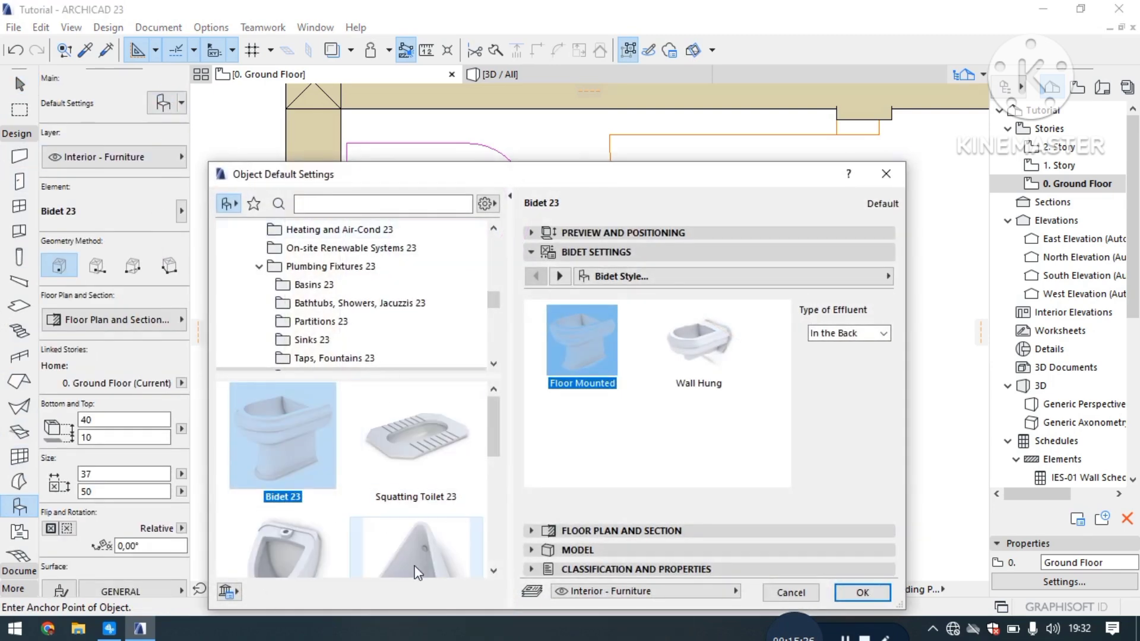
scroll(343, 492, down, 3)
scroll(343, 492, down, 1)
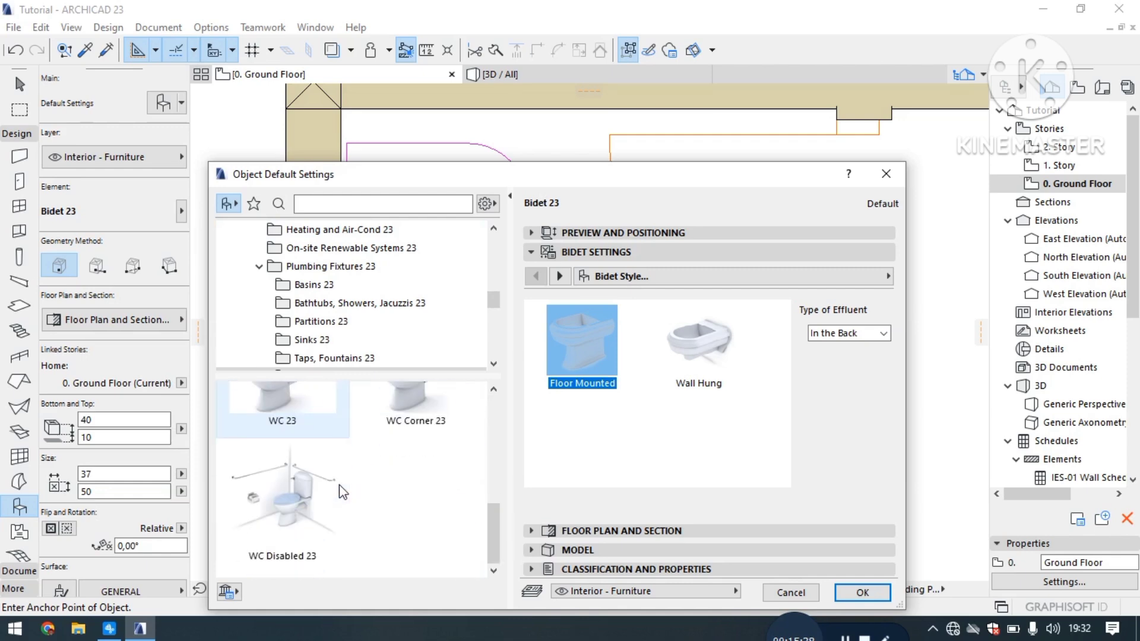
scroll(343, 492, up, 1)
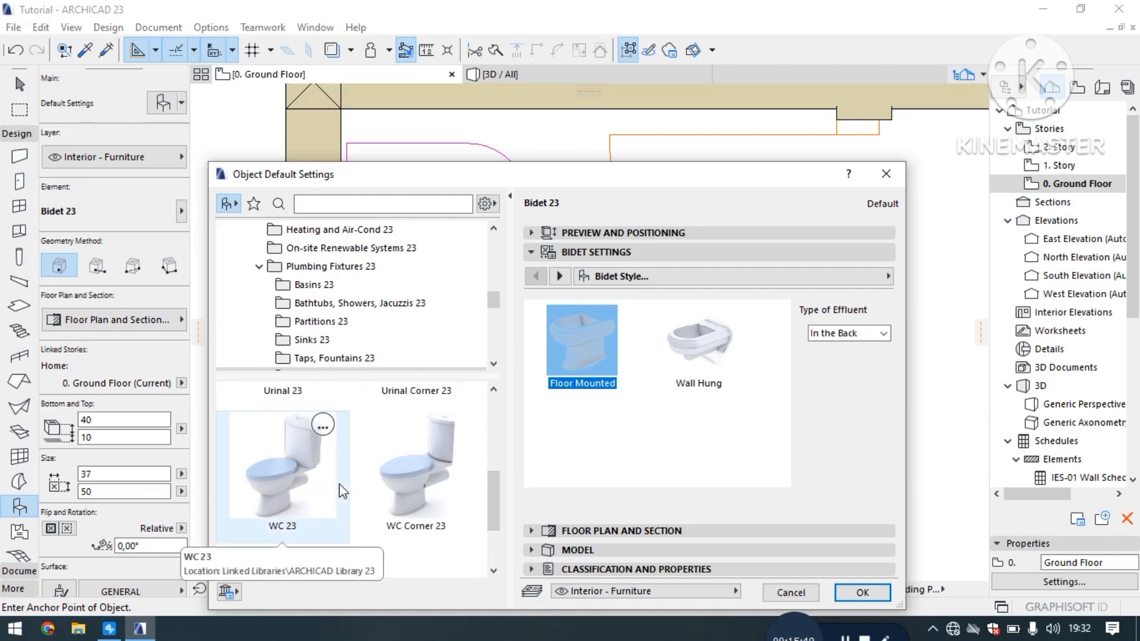
scroll(343, 491, up, 1)
scroll(343, 491, down, 1)
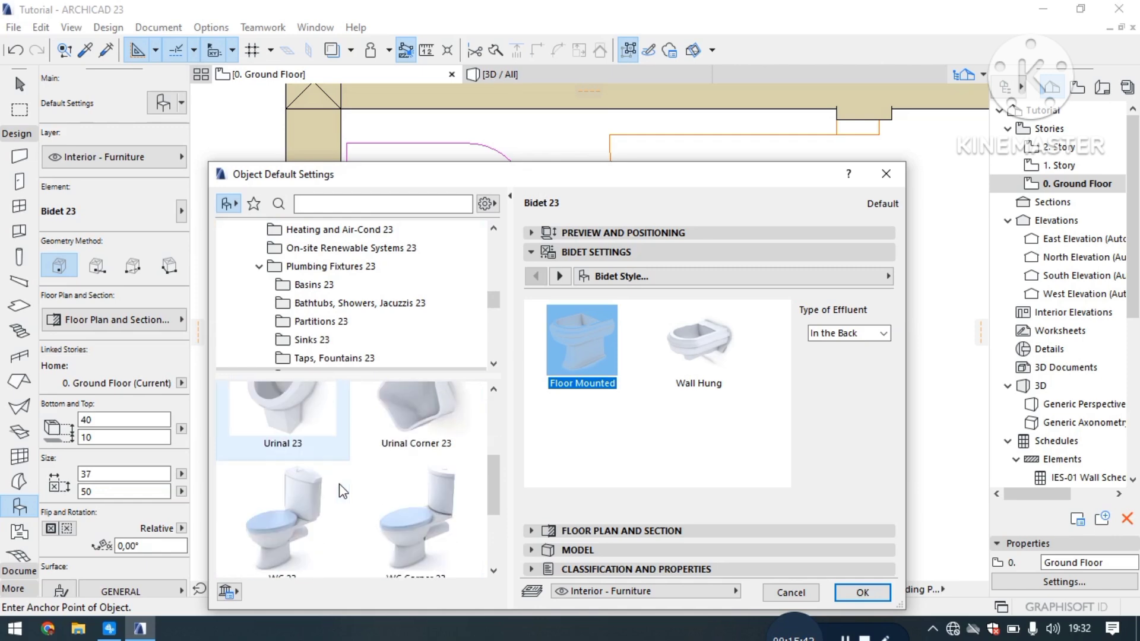
scroll(343, 492, up, 1)
scroll(342, 492, up, 1)
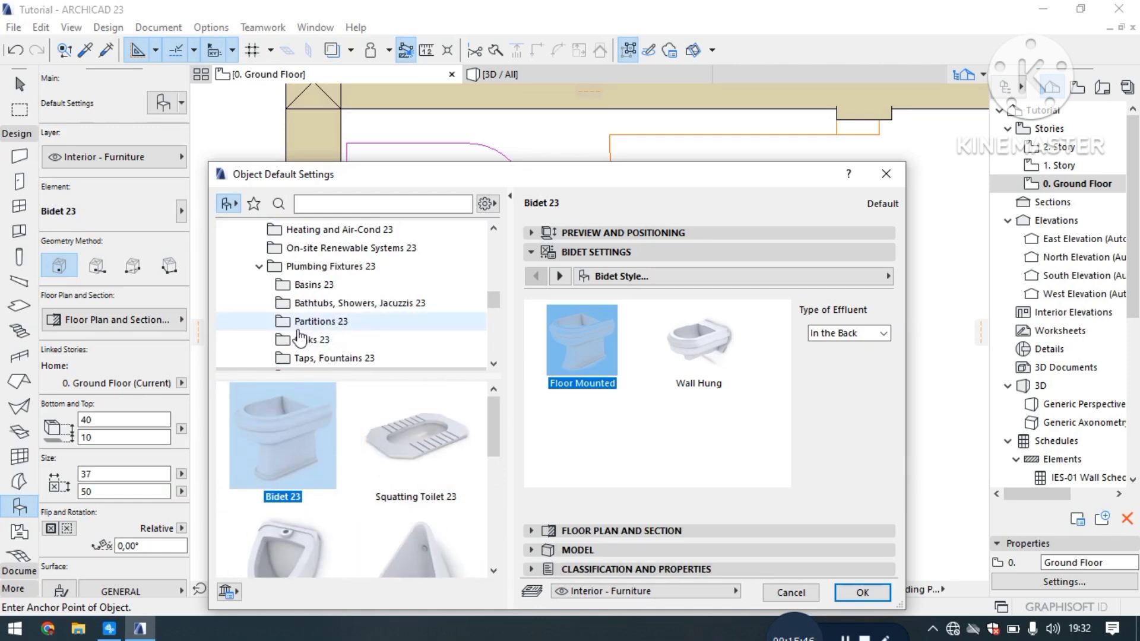
Step: Look through the models in the Basins 23 and Bathtubs, Showers, Jacuzzis 23 folders
click(308, 286)
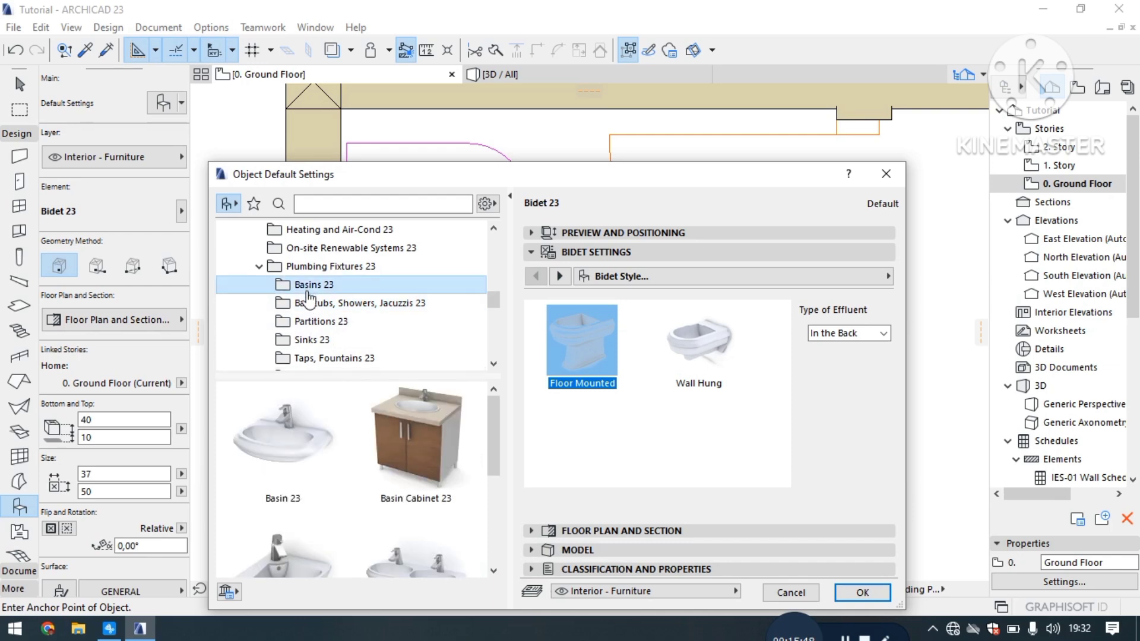
scroll(389, 440, down, 3)
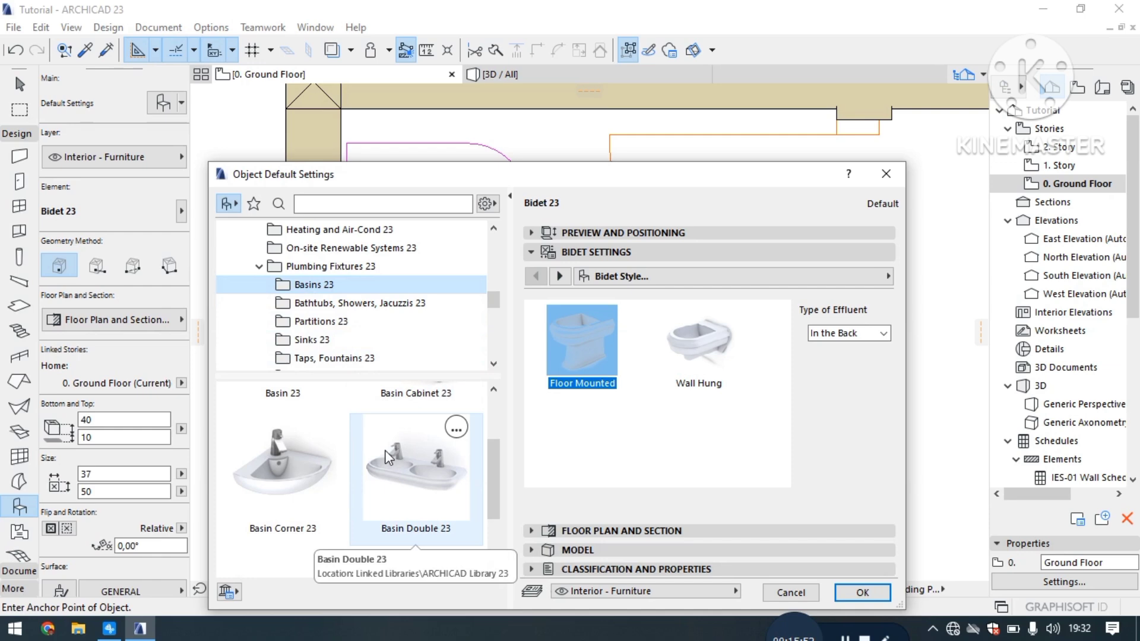
scroll(324, 472, up, 3)
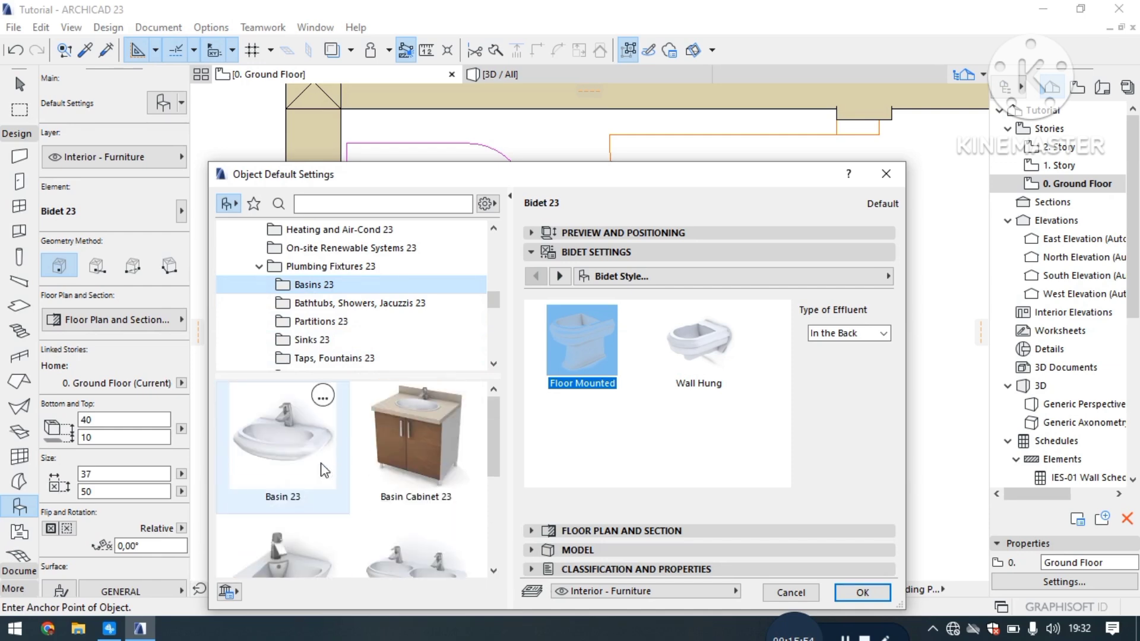
click(297, 302)
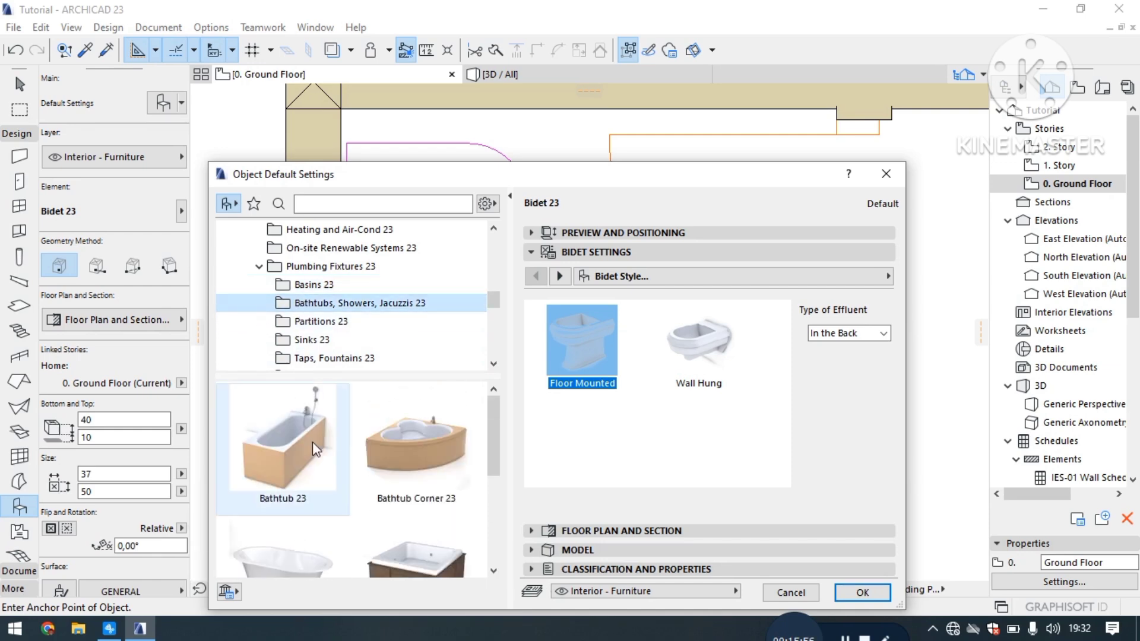
scroll(344, 502, down, 3)
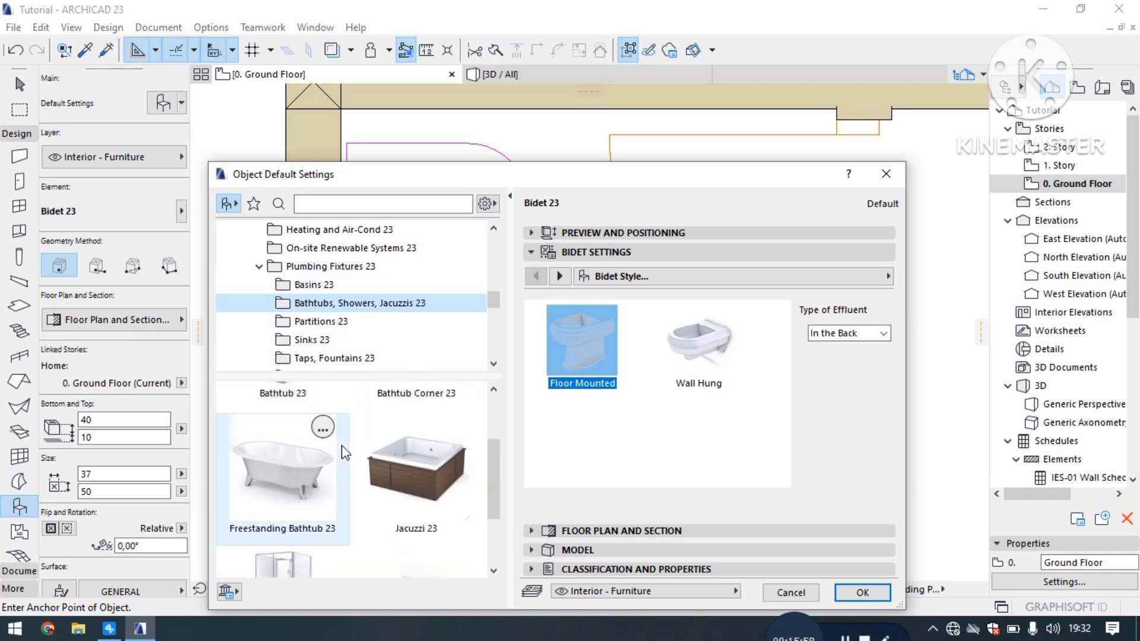
scroll(344, 455, down, 1)
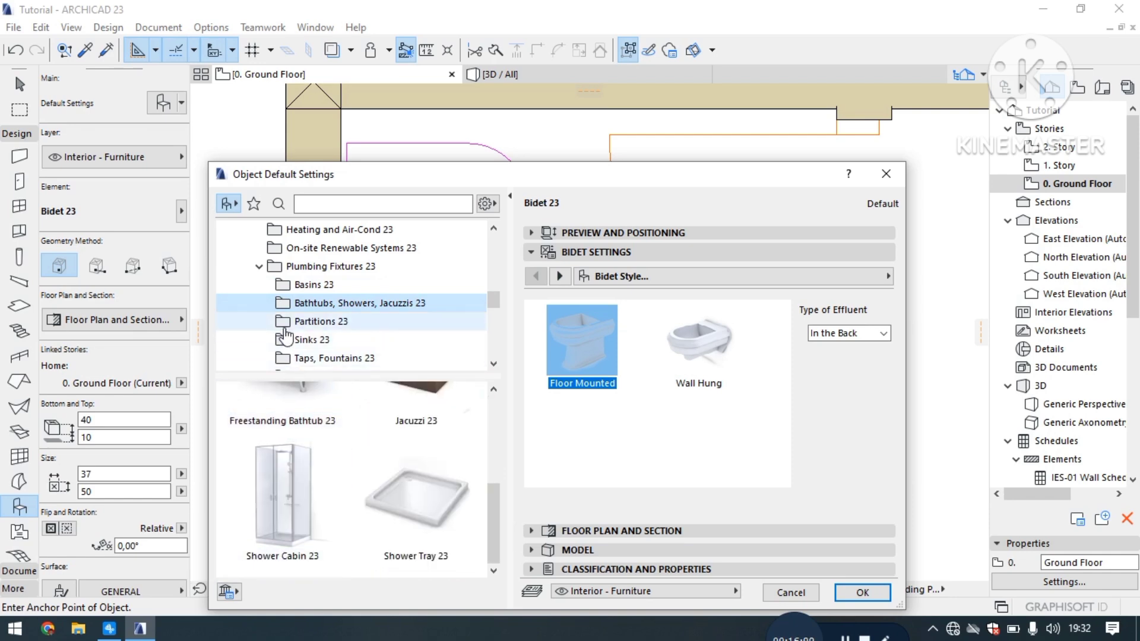
Step: Look through the partitions, sinks, taps and fountains, and WC, bidets and urinals folders
click(286, 323)
click(298, 342)
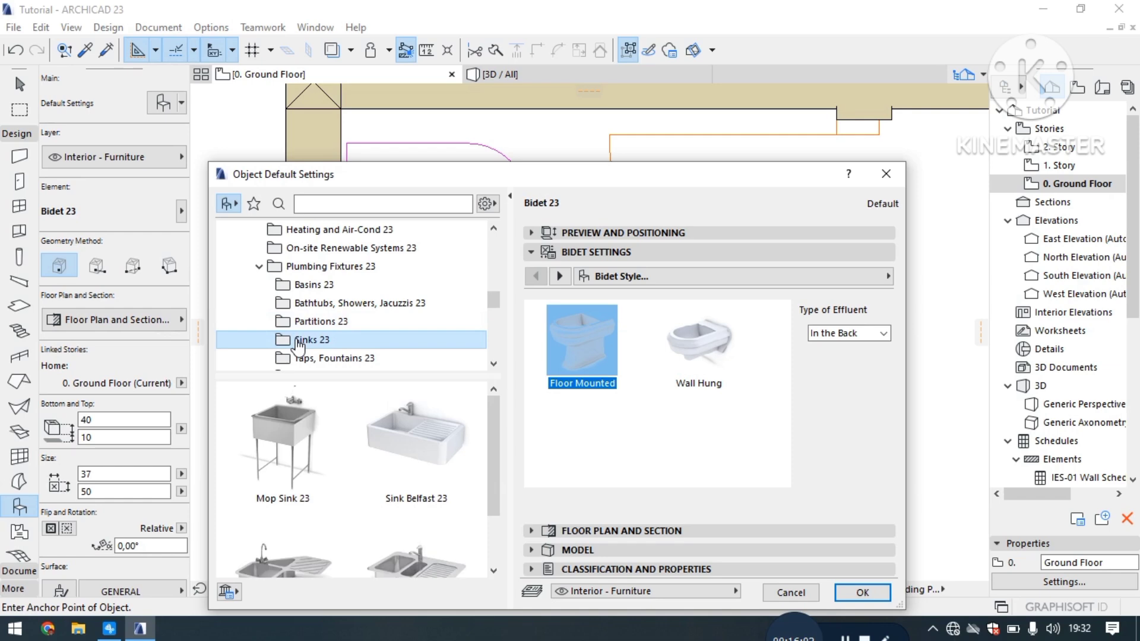
scroll(303, 311, down, 1)
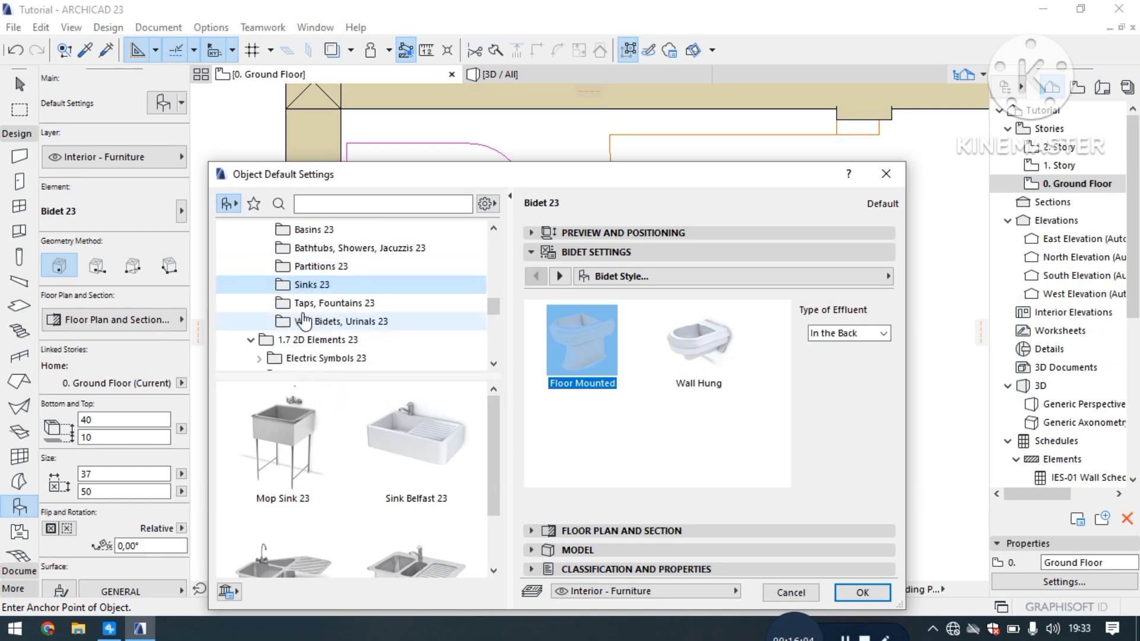
click(303, 304)
scroll(344, 439, down, 1)
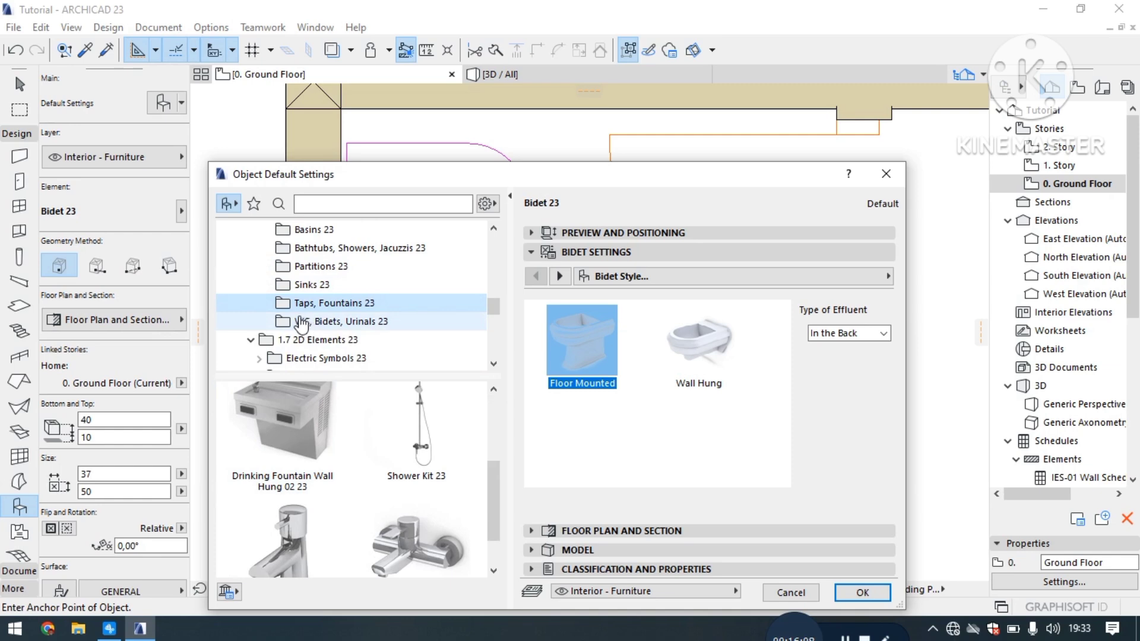
click(302, 323)
scroll(303, 451, down, 1)
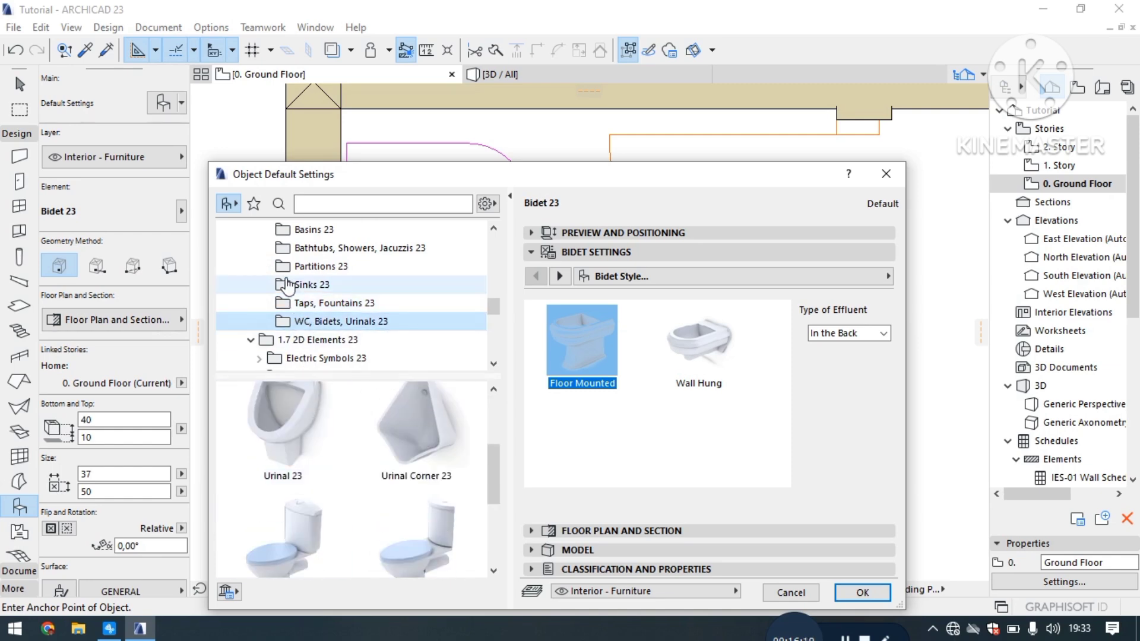
Step: Choose Bathtub 23 from the Bathtubs, Showers, Jacuzzis 23 folder as the default object for placement
scroll(289, 287, up, 3)
scroll(289, 291, down, 1)
scroll(289, 291, up, 1)
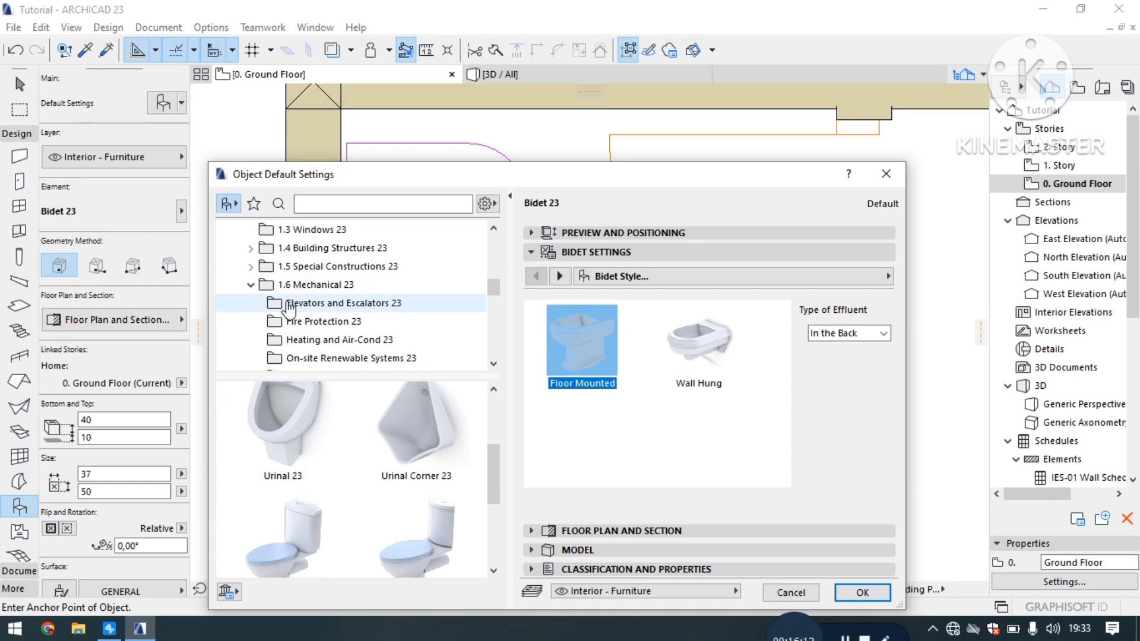
scroll(301, 302, down, 2)
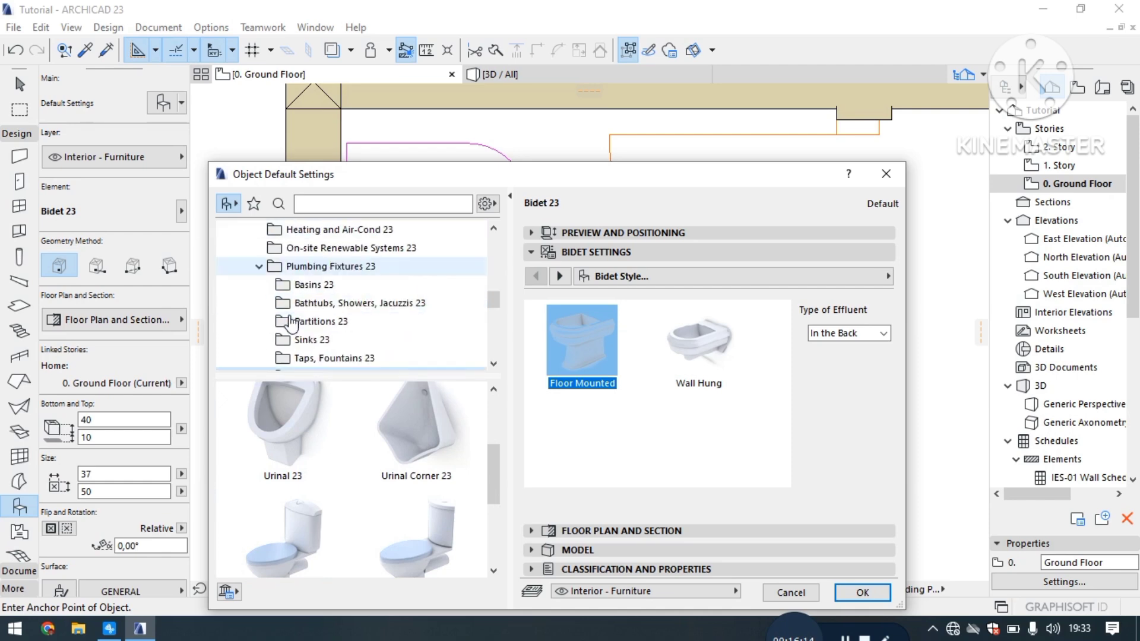
click(298, 291)
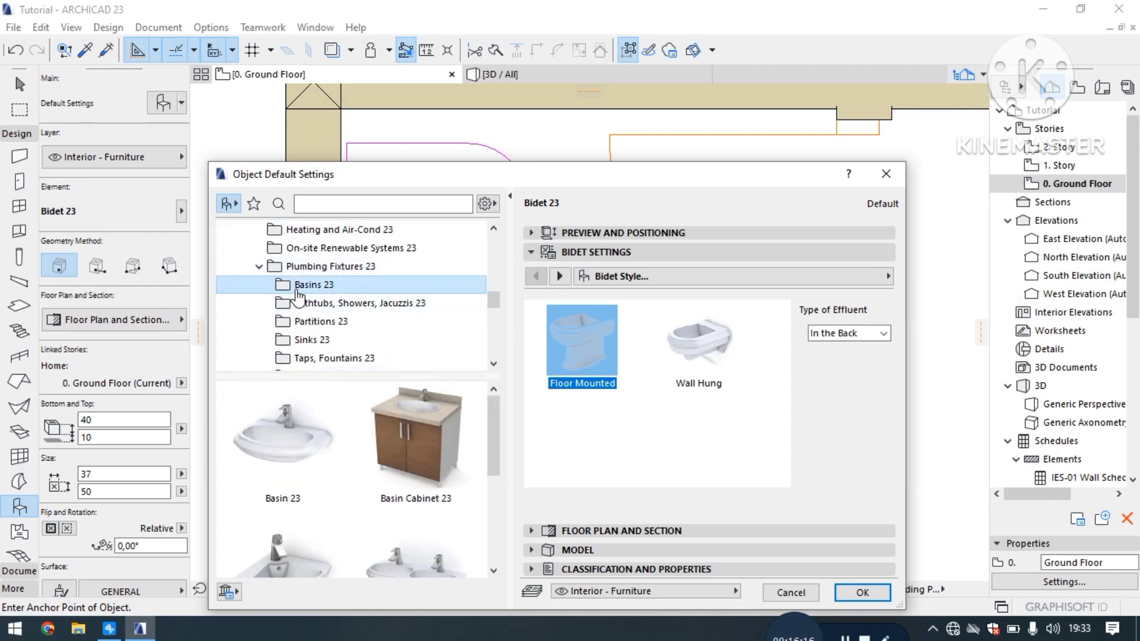
click(310, 303)
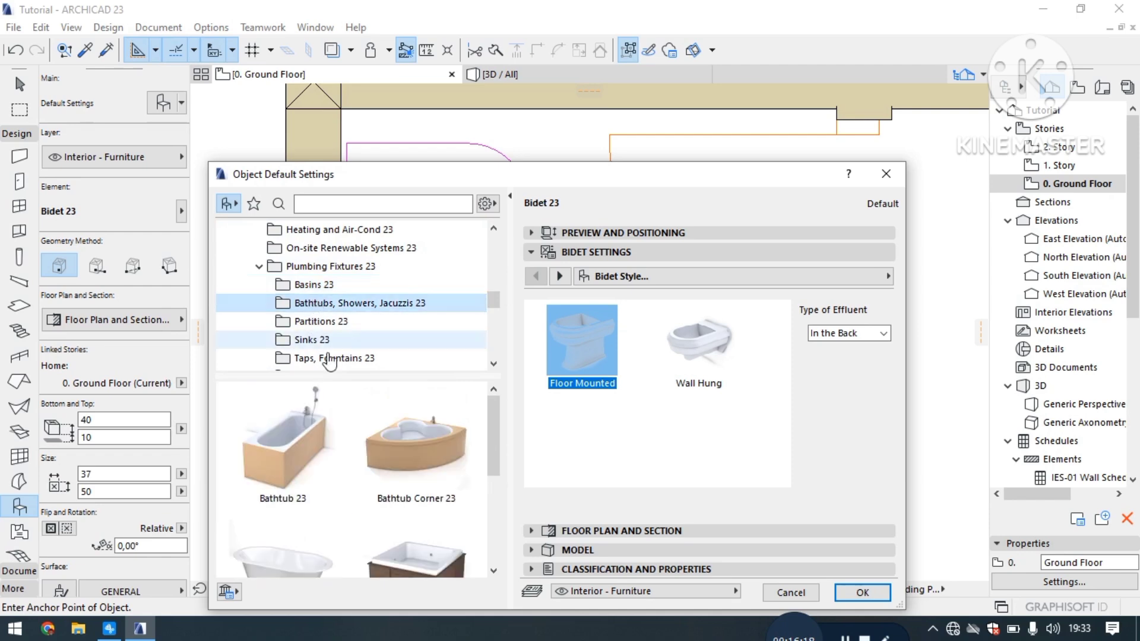
scroll(341, 466, down, 1)
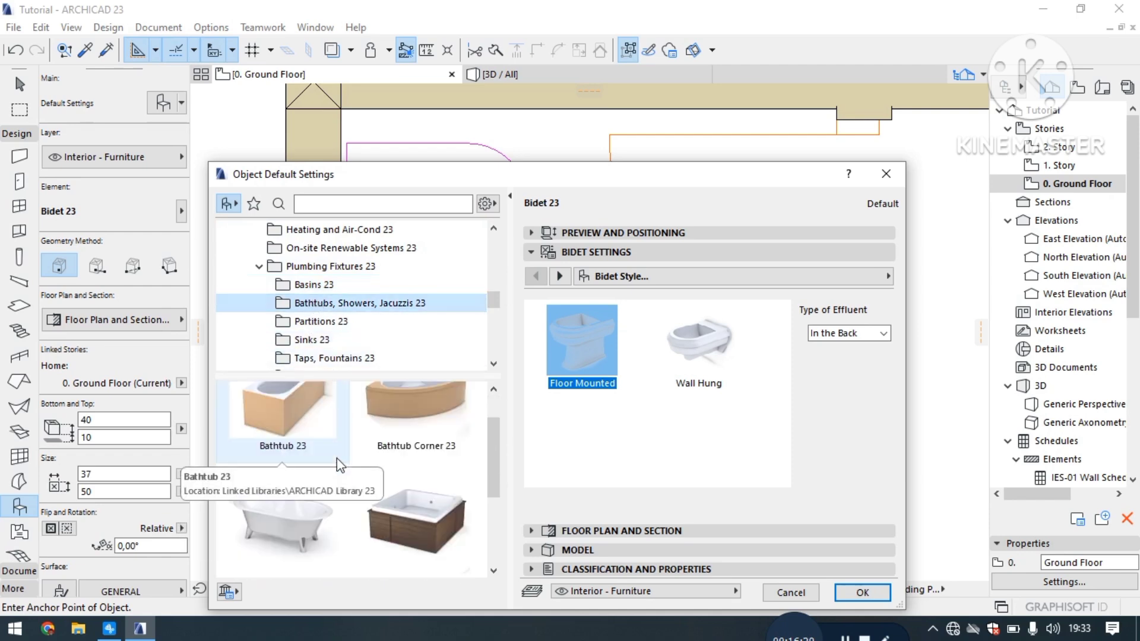
scroll(341, 467, up, 1)
click(306, 462)
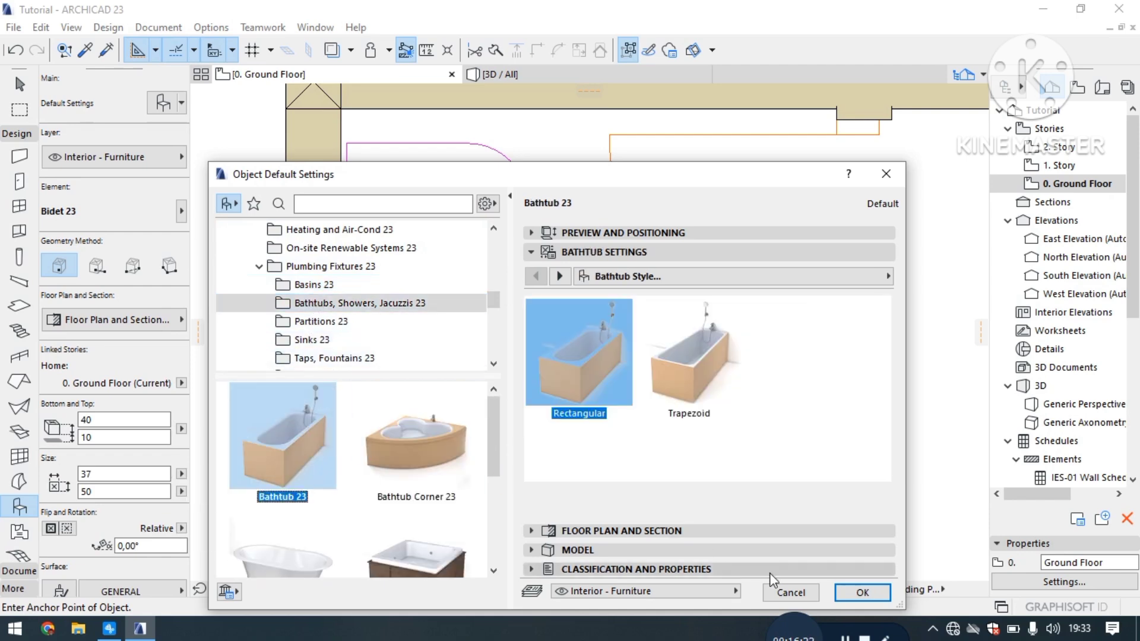
click(860, 592)
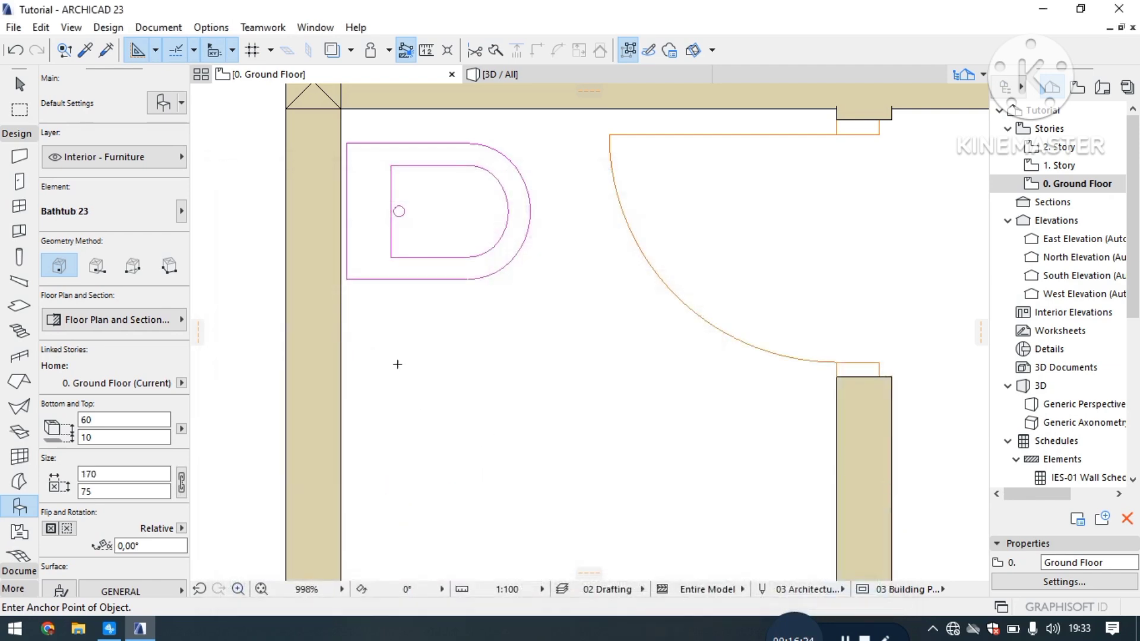
Step: Place the bathtub in the bathroom, below the bidet
scroll(400, 345, down, 2)
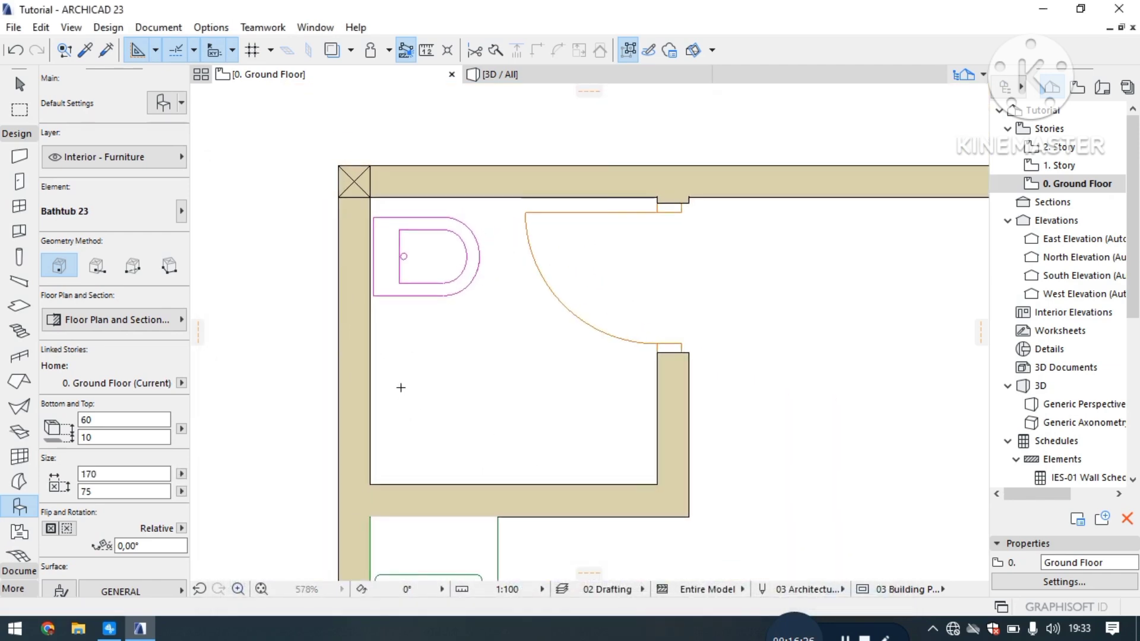
click(401, 387)
scroll(467, 374, down, 1)
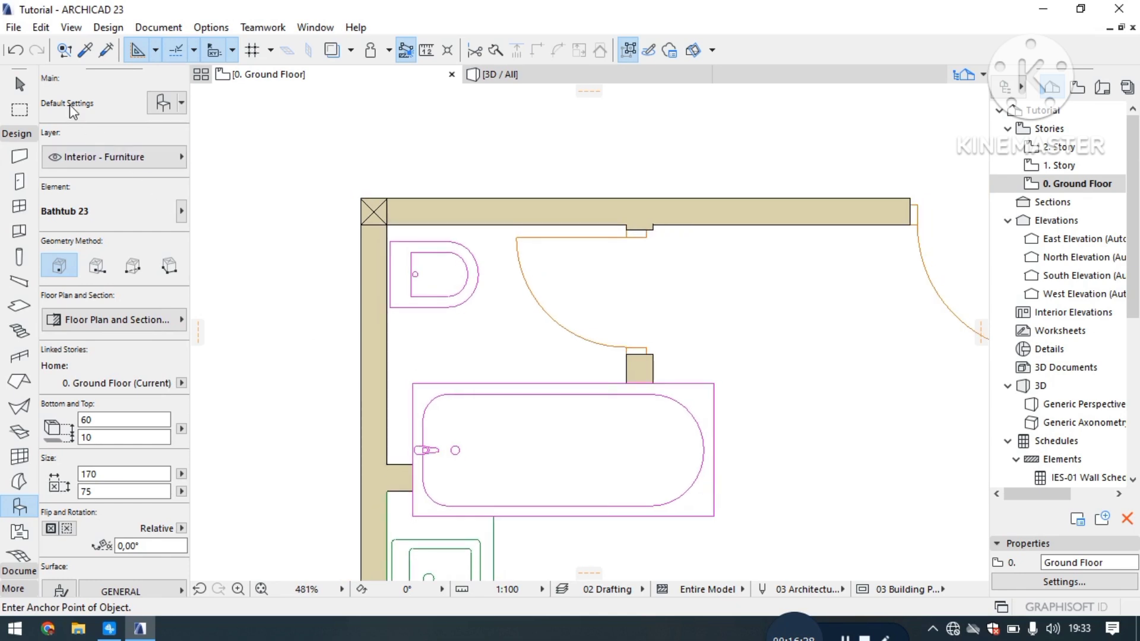
Step: Select the bathtub and stretch it by its lower right corner to a size of about 141 by 64
click(19, 83)
click(598, 451)
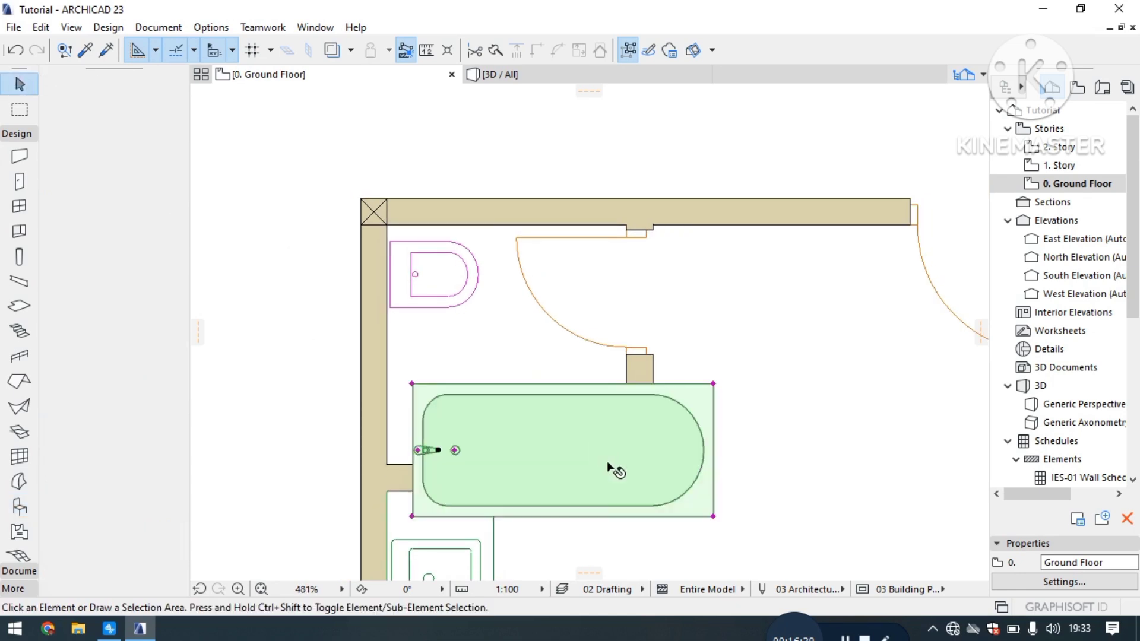
click(713, 517)
click(812, 438)
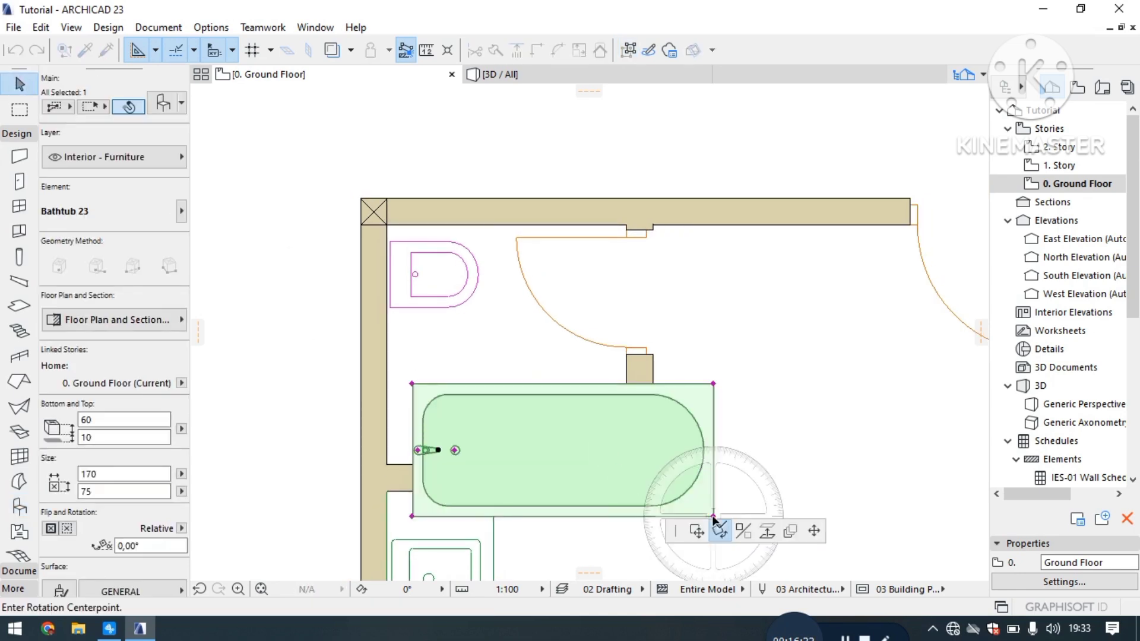
click(696, 530)
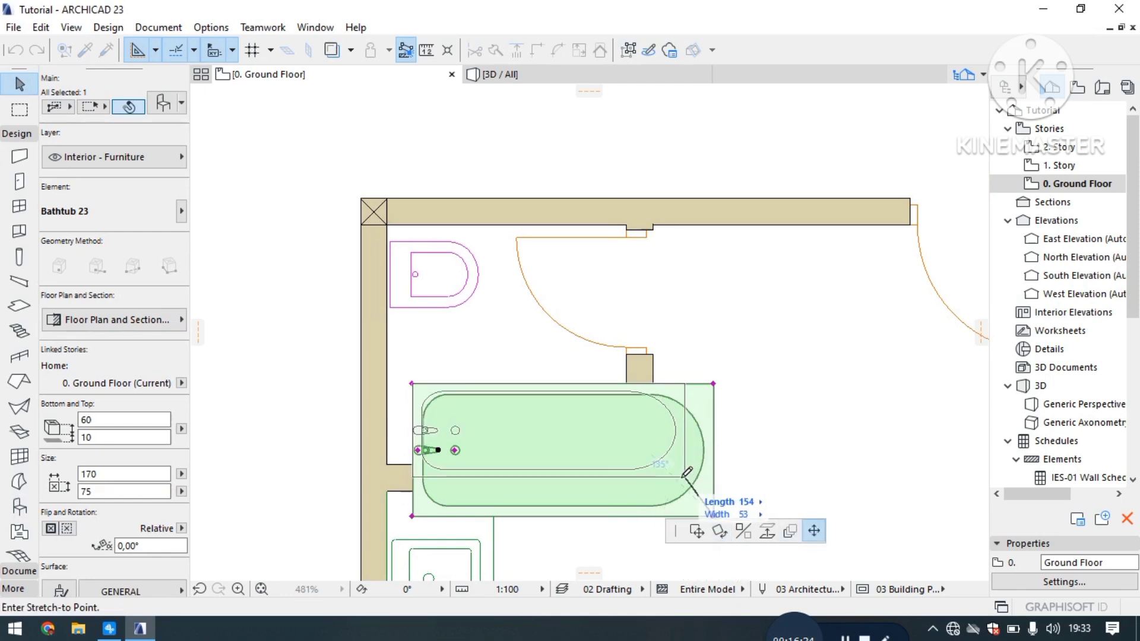
click(668, 492)
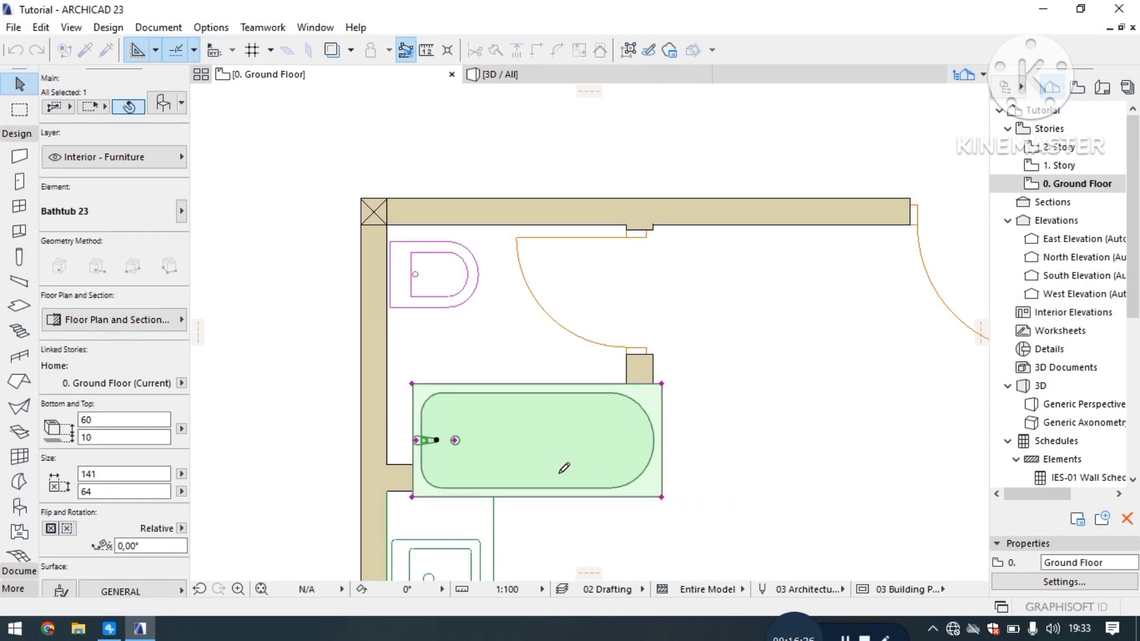
Step: Move the bathtub by its lower left corner to the inside corner of the bathroom's left and lower walls
scroll(455, 525, up, 2)
click(382, 509)
click(382, 509)
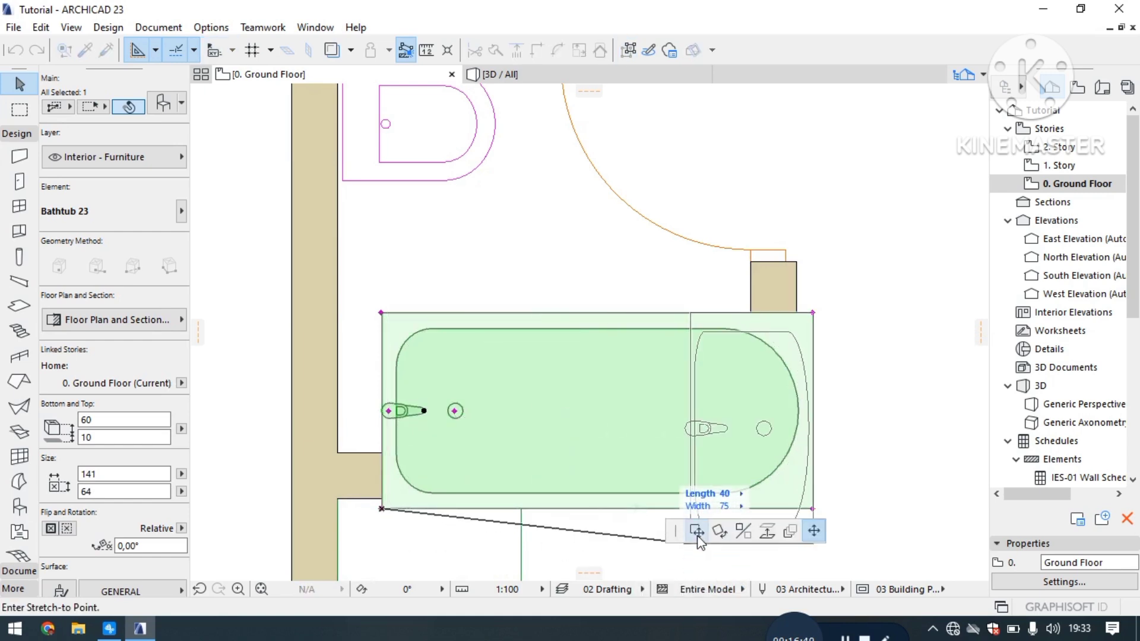
click(340, 455)
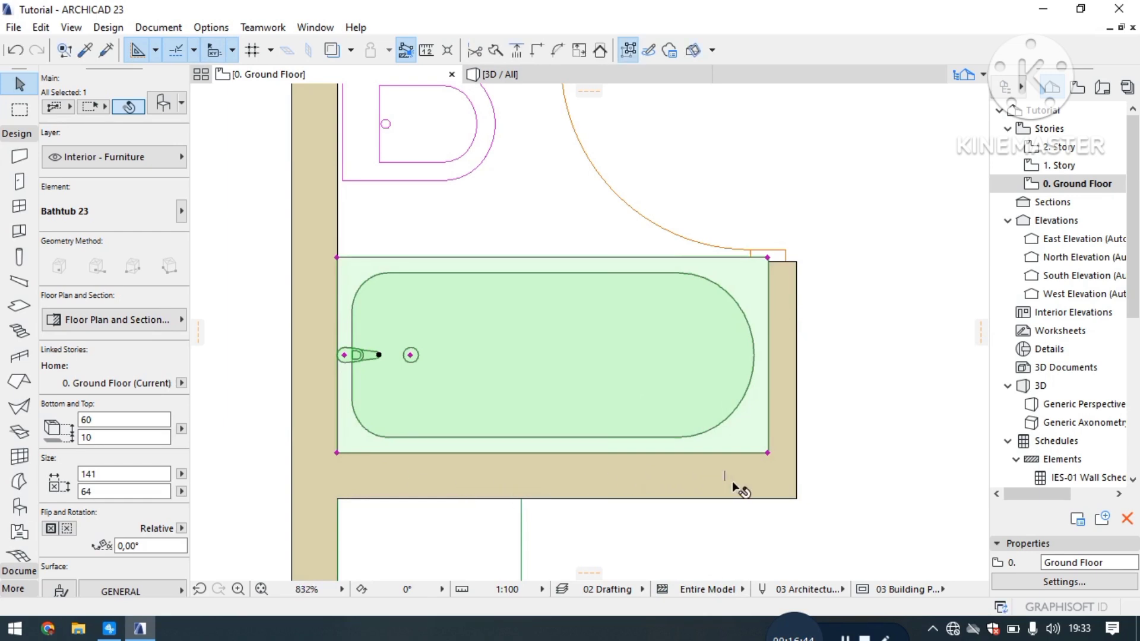
Step: Shorten the bathtub from its free end to a length of about 86, keeping it against the left wall, and deselect it
click(768, 453)
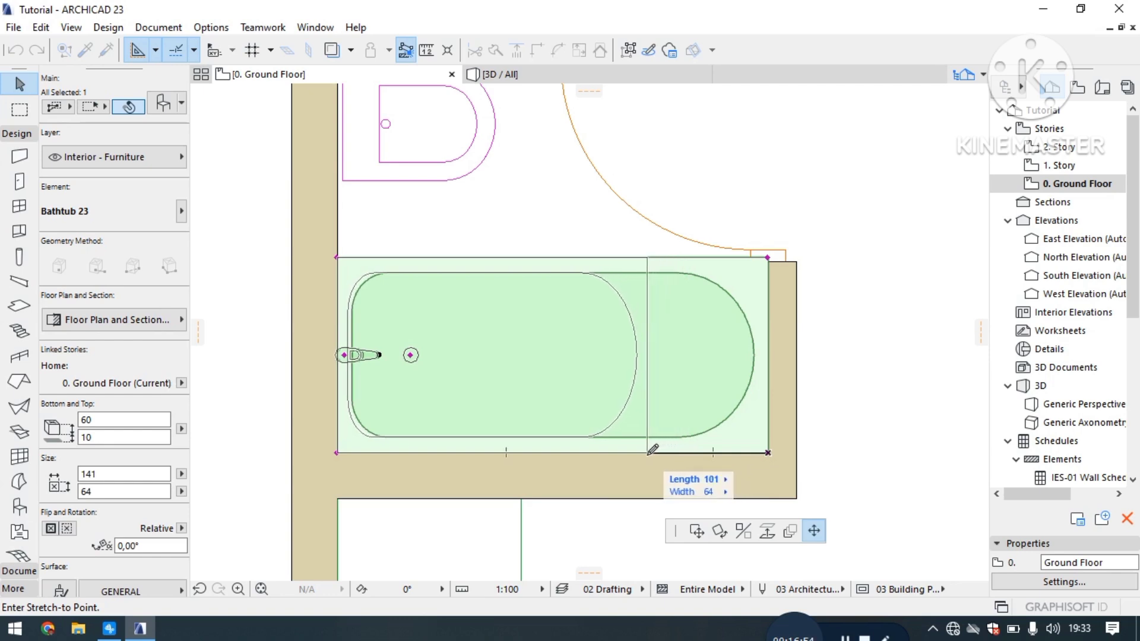
key(Escape)
click(861, 426)
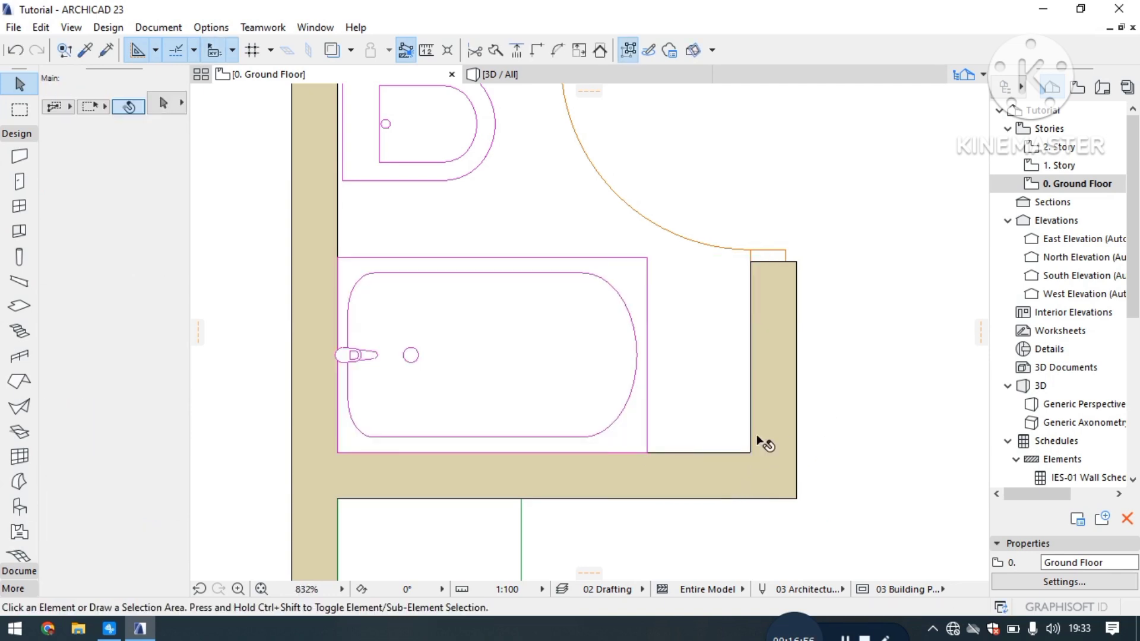
scroll(393, 438, down, 2)
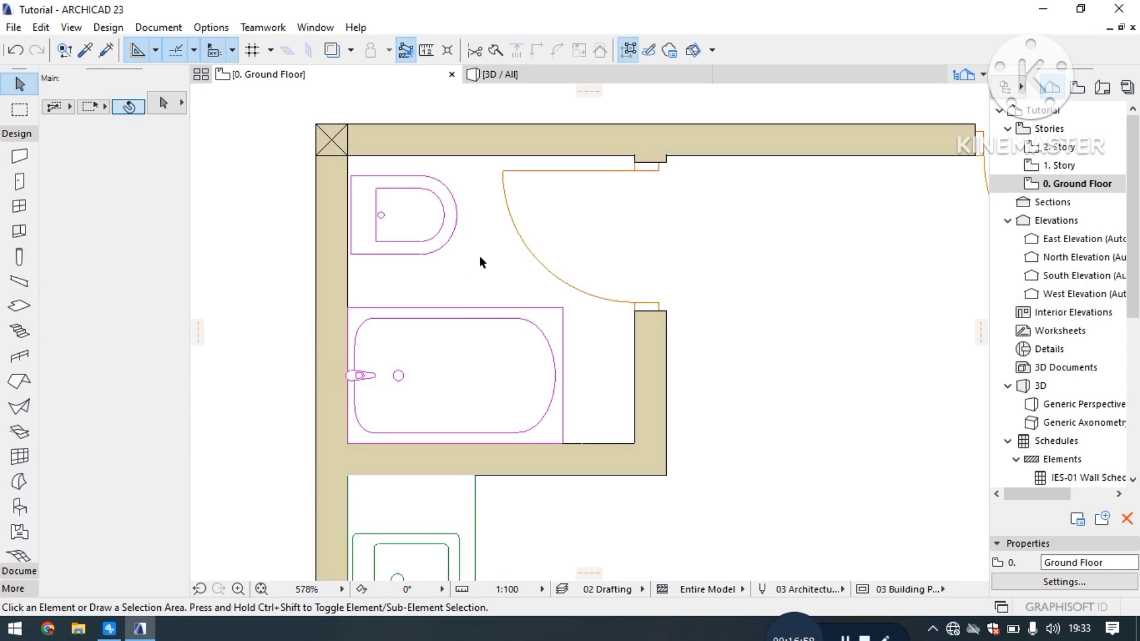
scroll(479, 255, up, 1)
click(570, 456)
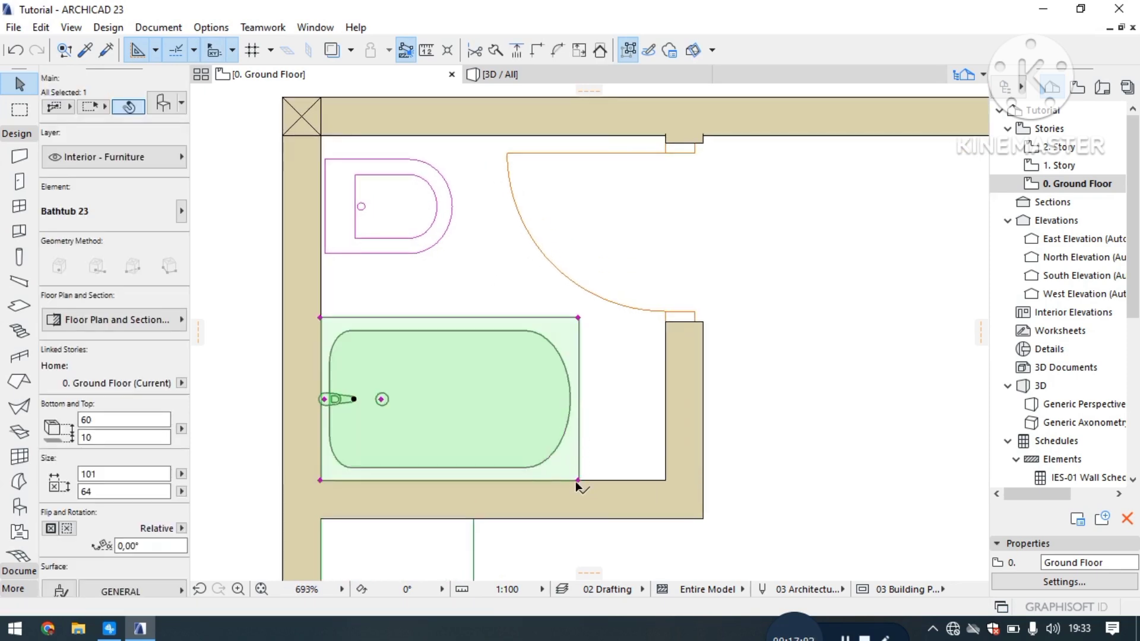
click(578, 481)
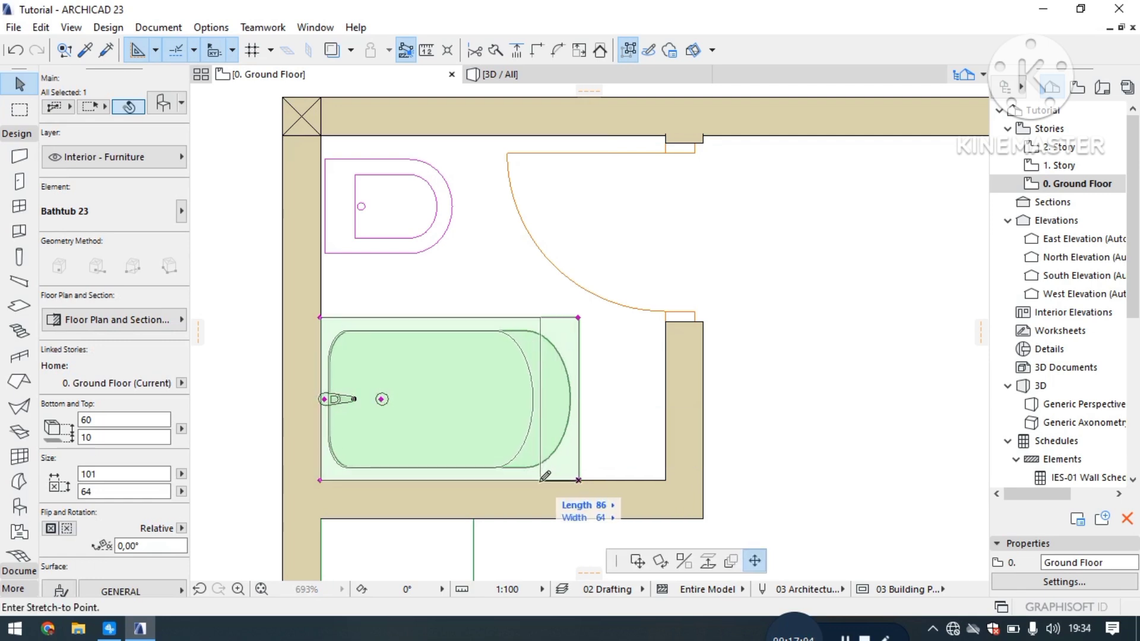
click(539, 480)
click(801, 466)
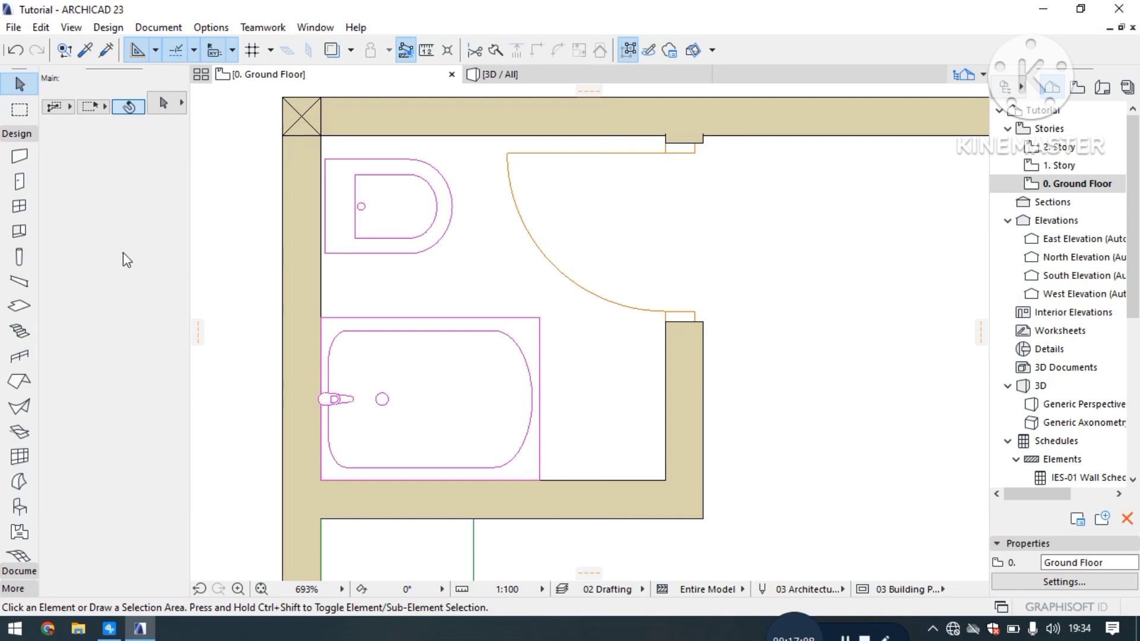
Step: Choose Basin 23 of the Rounded 1 type from the Basins 23 folder and place it beside the bathtub near the bathroom's lower right corner
click(20, 507)
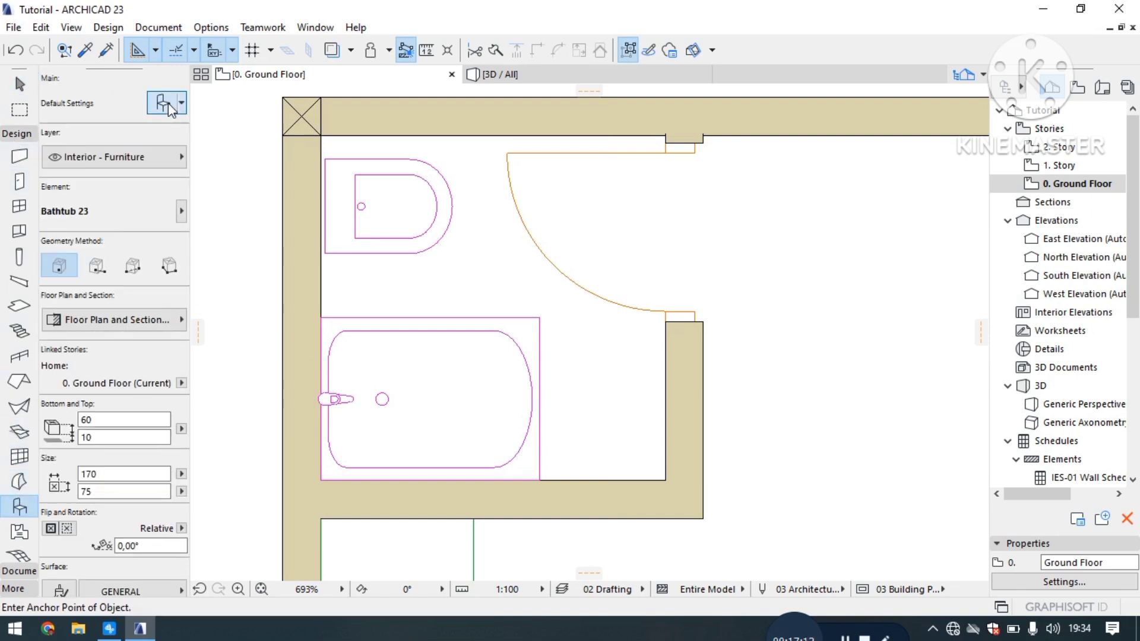
key(ctrl+t)
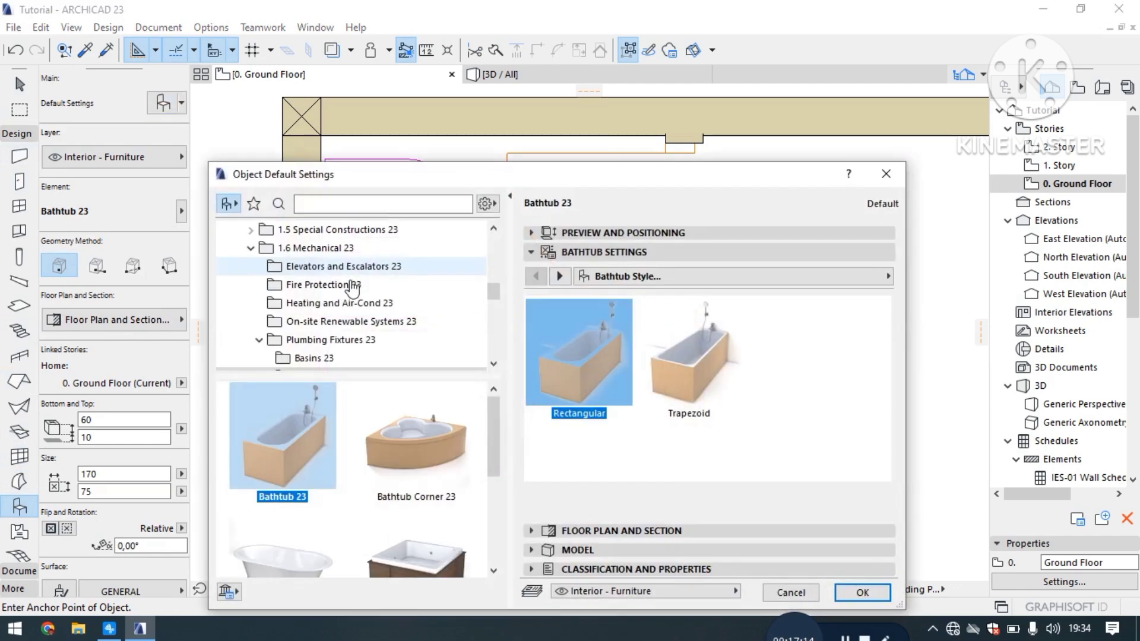
scroll(274, 339, down, 1)
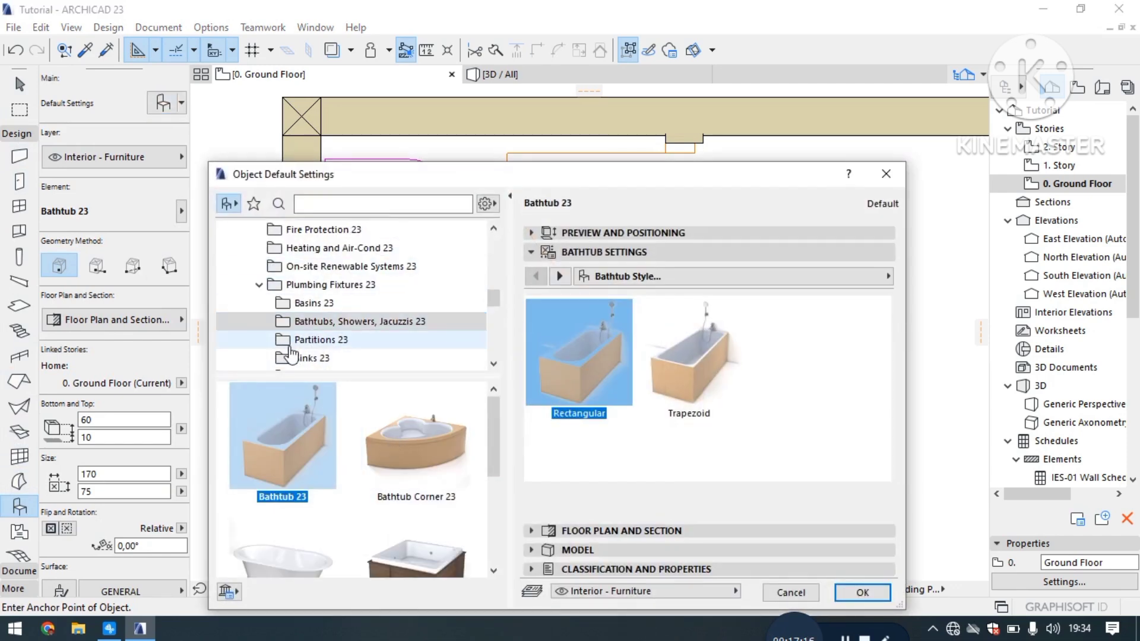
click(308, 302)
click(319, 340)
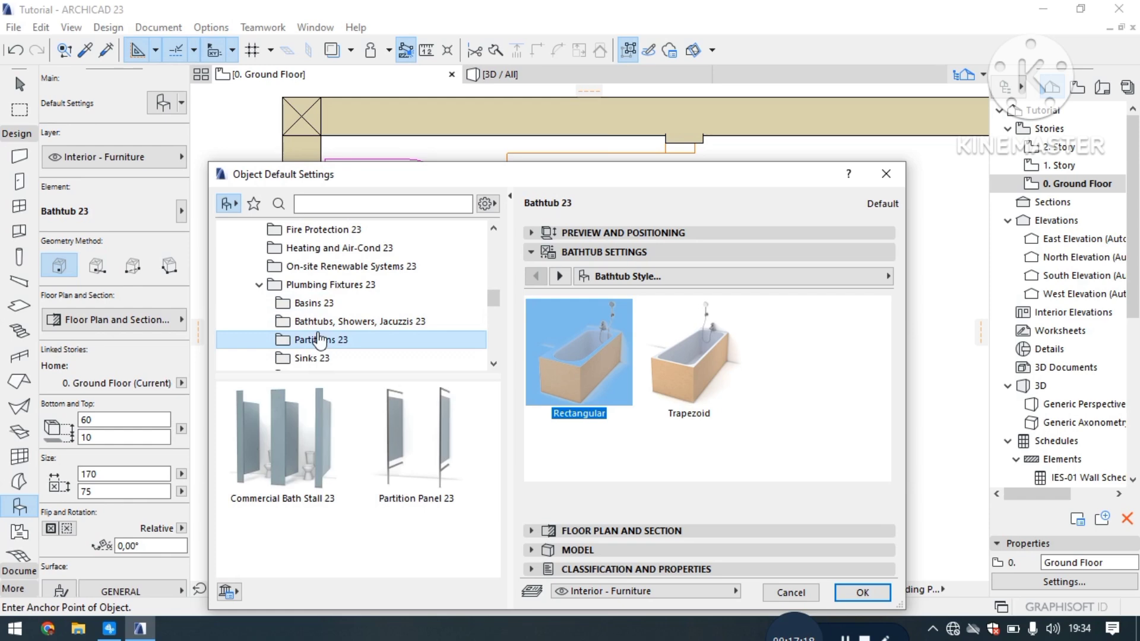
click(323, 321)
click(319, 304)
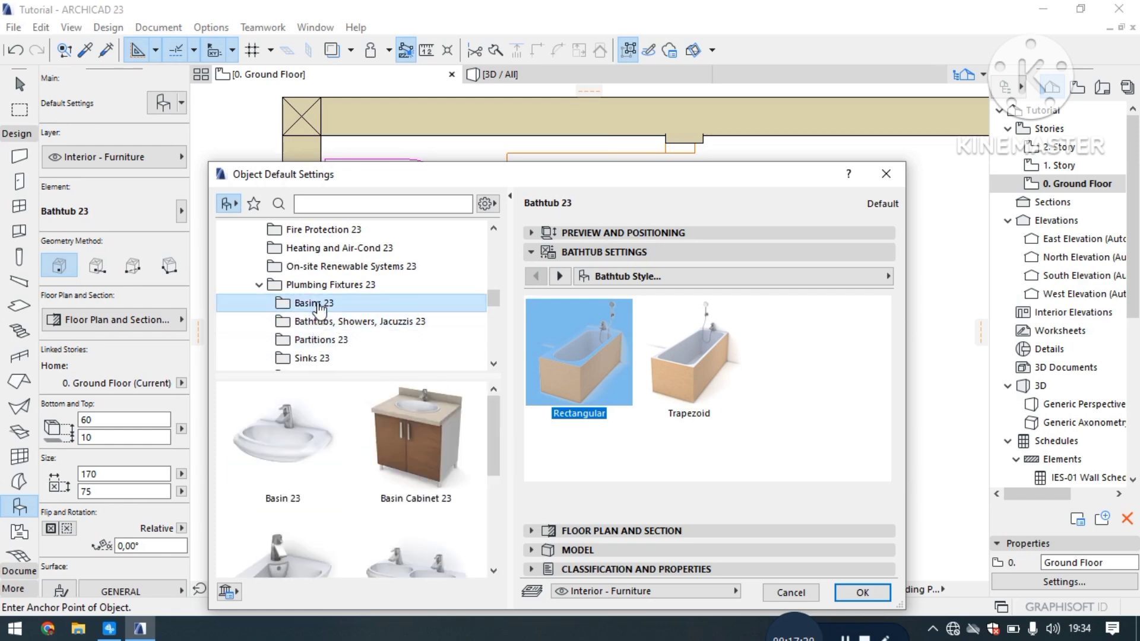
click(296, 451)
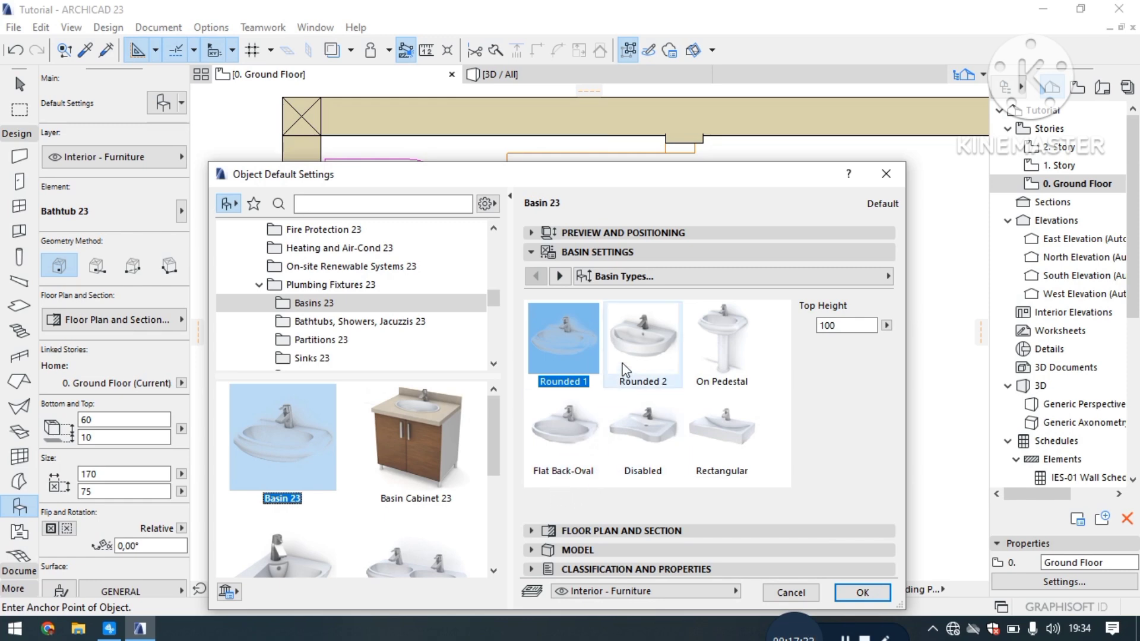
click(849, 594)
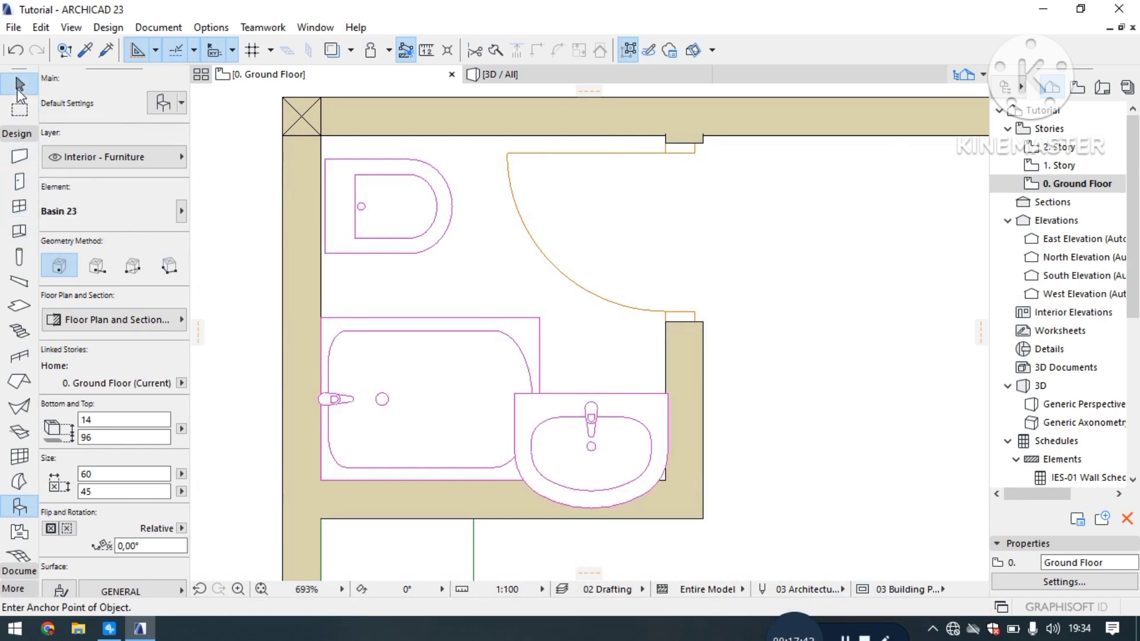
Step: Select the basin and rotate it 180° about its upper right corner
click(18, 85)
click(579, 414)
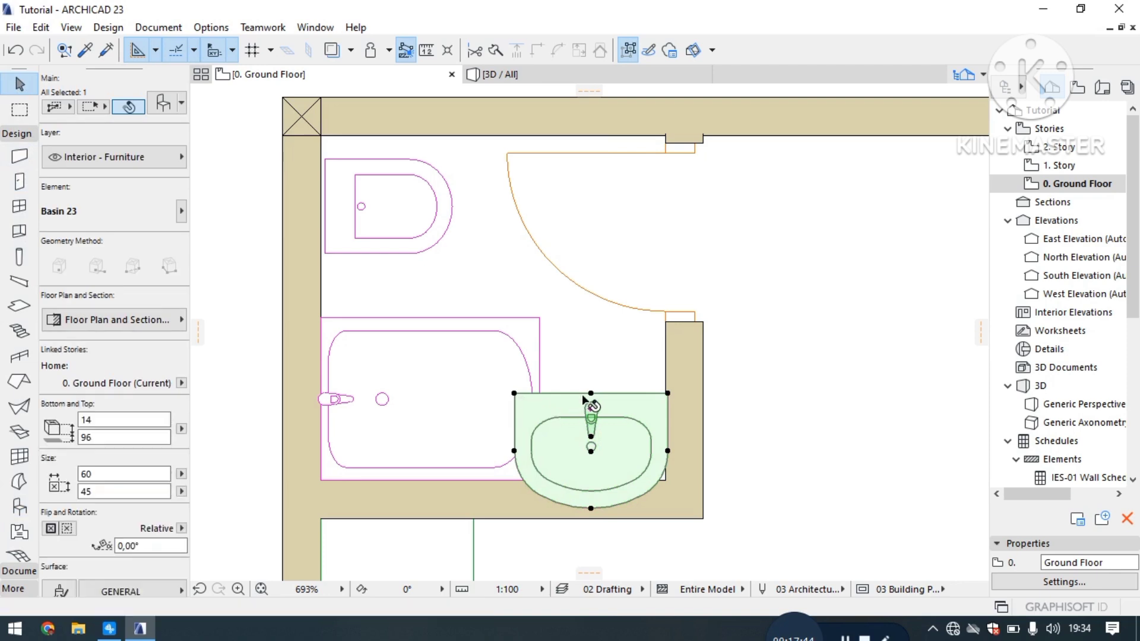
click(591, 394)
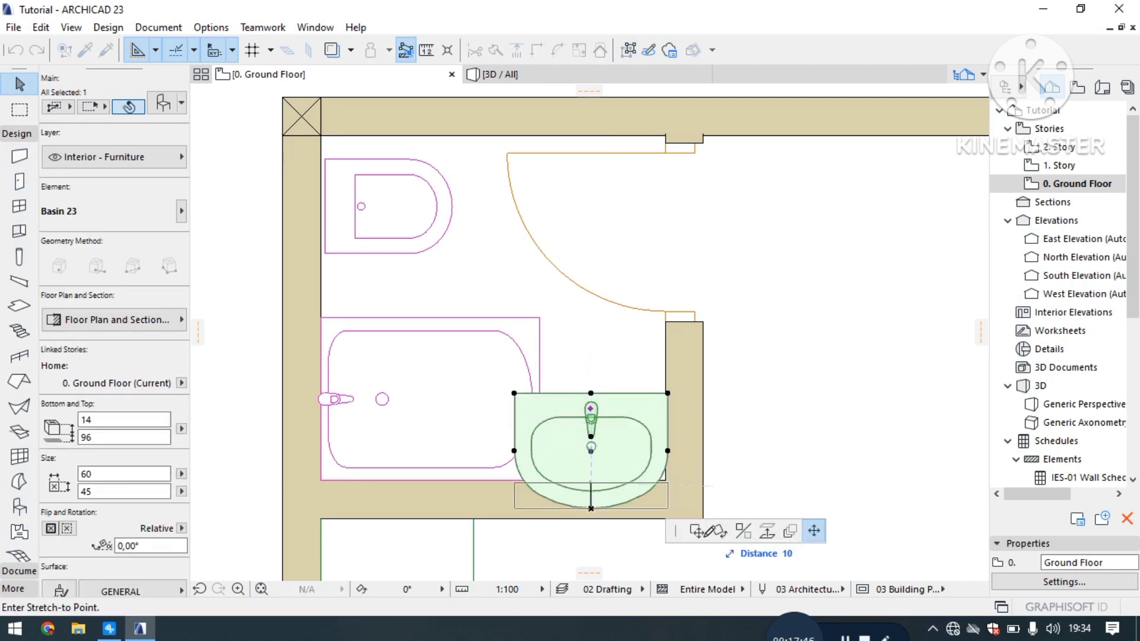
click(720, 533)
click(668, 393)
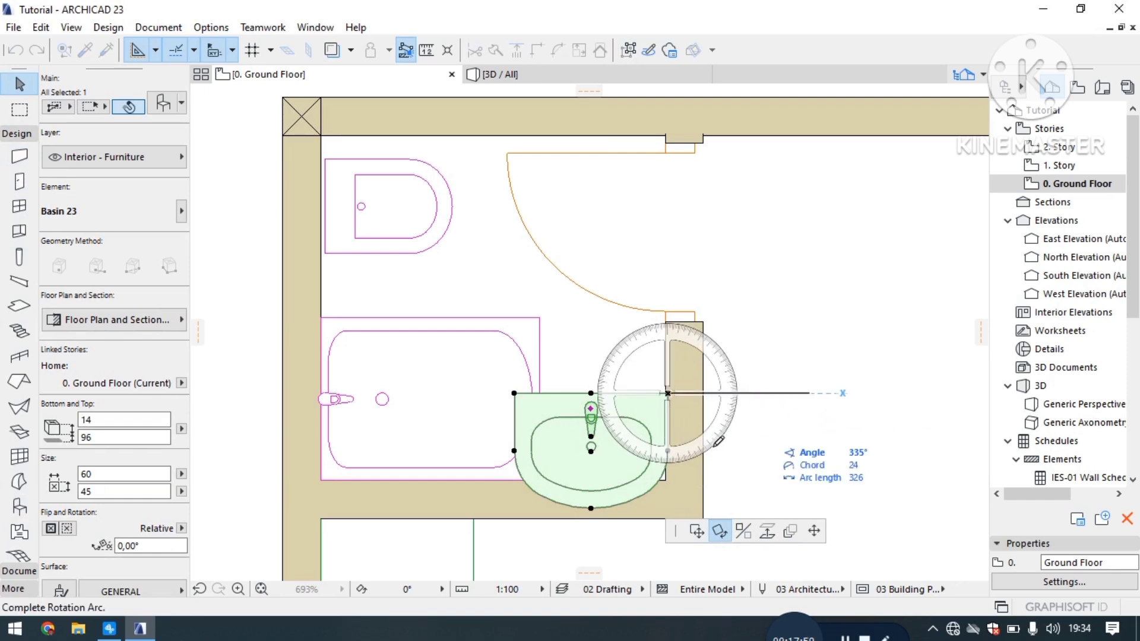
click(500, 393)
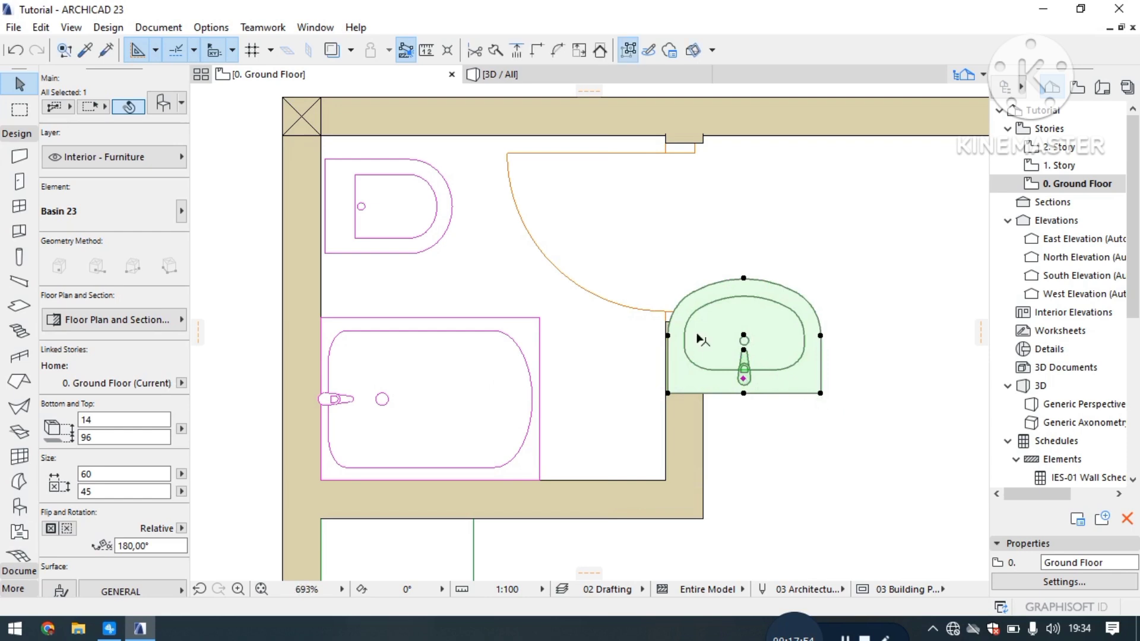
Step: Stretch the basin by its corner to a smaller size of about 39 by 36
scroll(726, 324, up, 3)
click(626, 445)
click(814, 530)
click(715, 403)
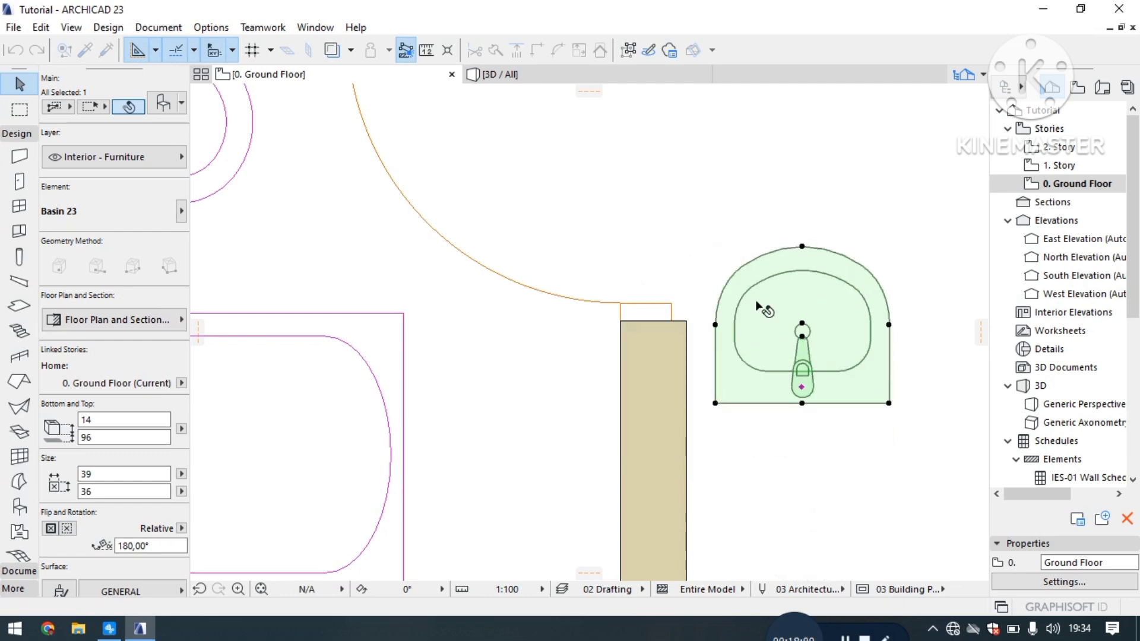
Step: Move the basin into the space between the bathtub and the bathroom's right wall
scroll(755, 300, down, 2)
click(763, 330)
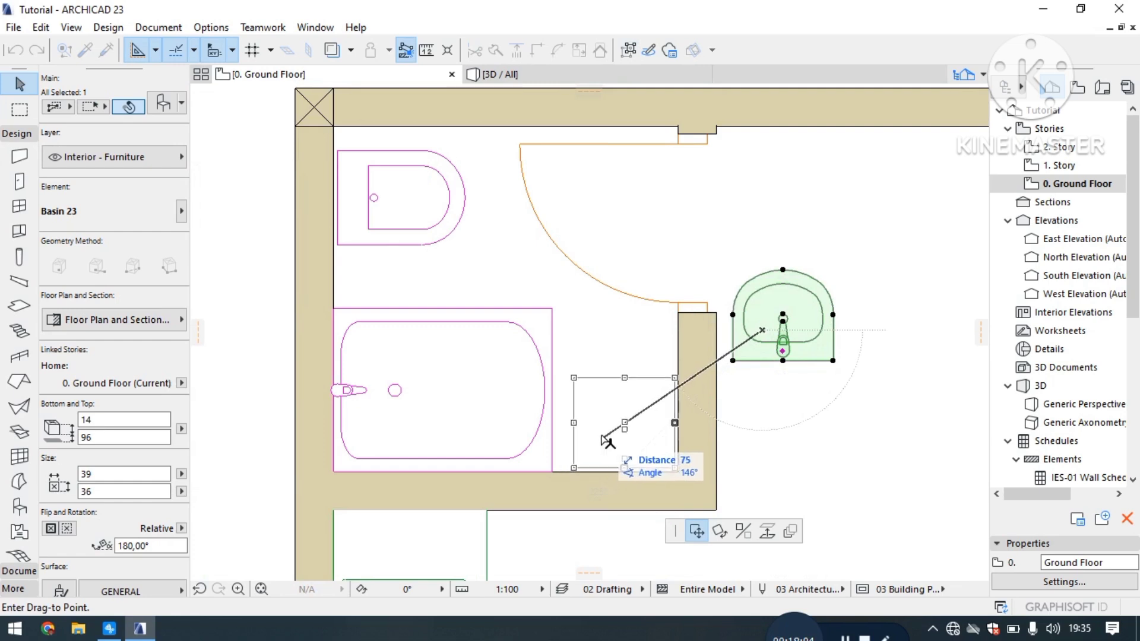
click(610, 441)
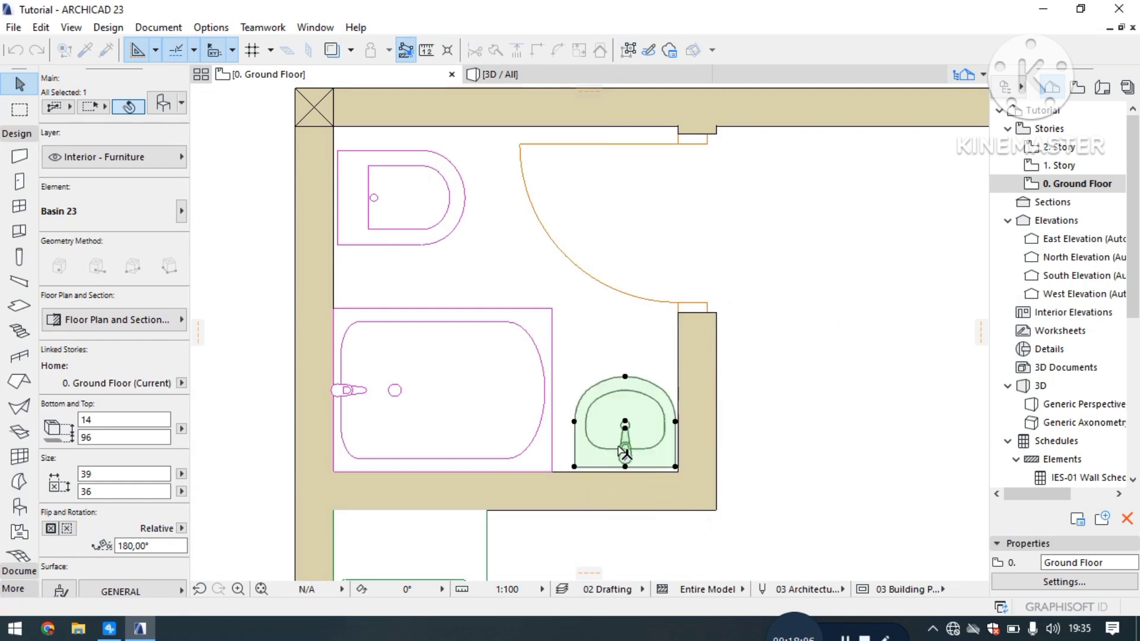
Step: Stretch the basin's lower right corner to the inside corner of the bathroom walls and deselect it
scroll(674, 462, up, 5)
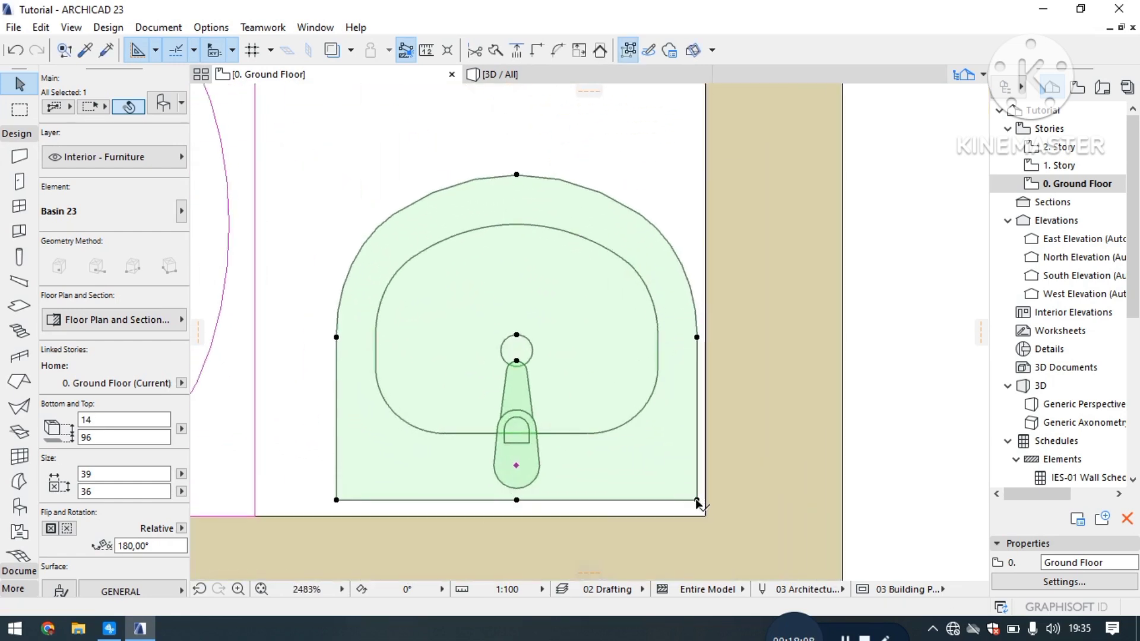
click(698, 500)
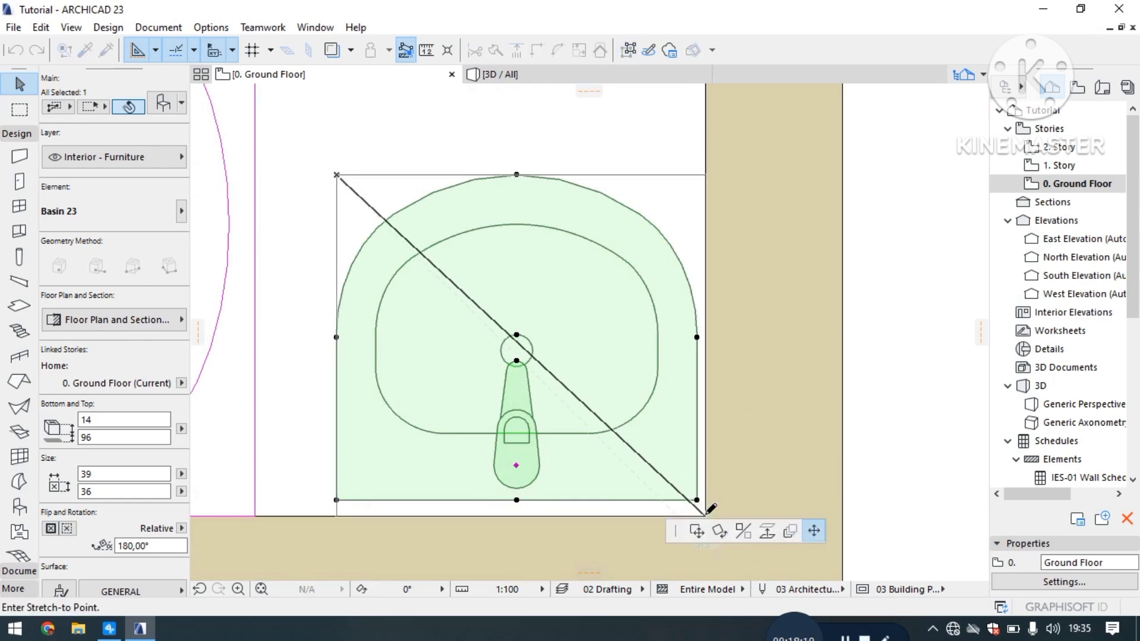
click(705, 517)
scroll(545, 350, down, 5)
click(776, 341)
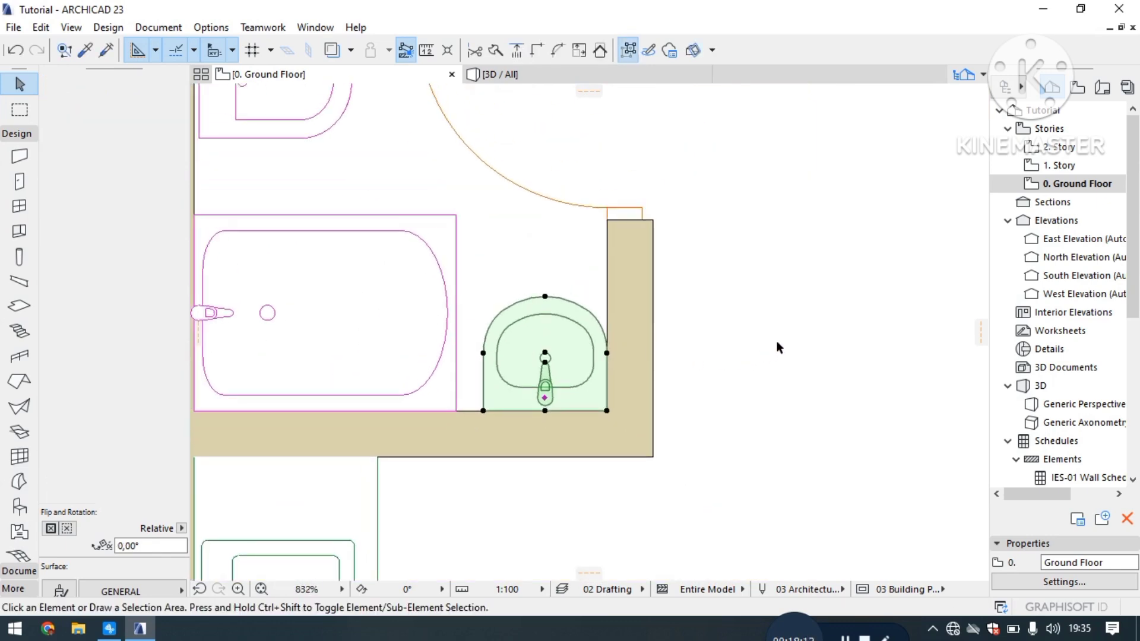
Step: Switch to the 3D view and examine the bidet, bathtub and basin in the bathroom from several angles
click(499, 75)
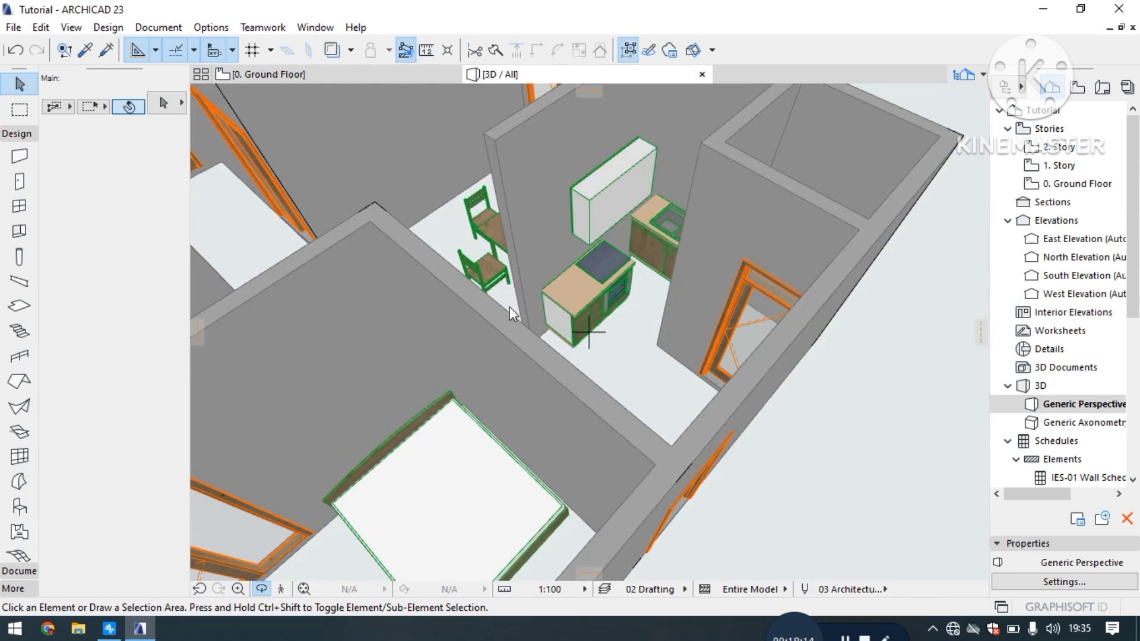
scroll(513, 313, down, 5)
shift+middle_drag(510, 333, 412, 400)
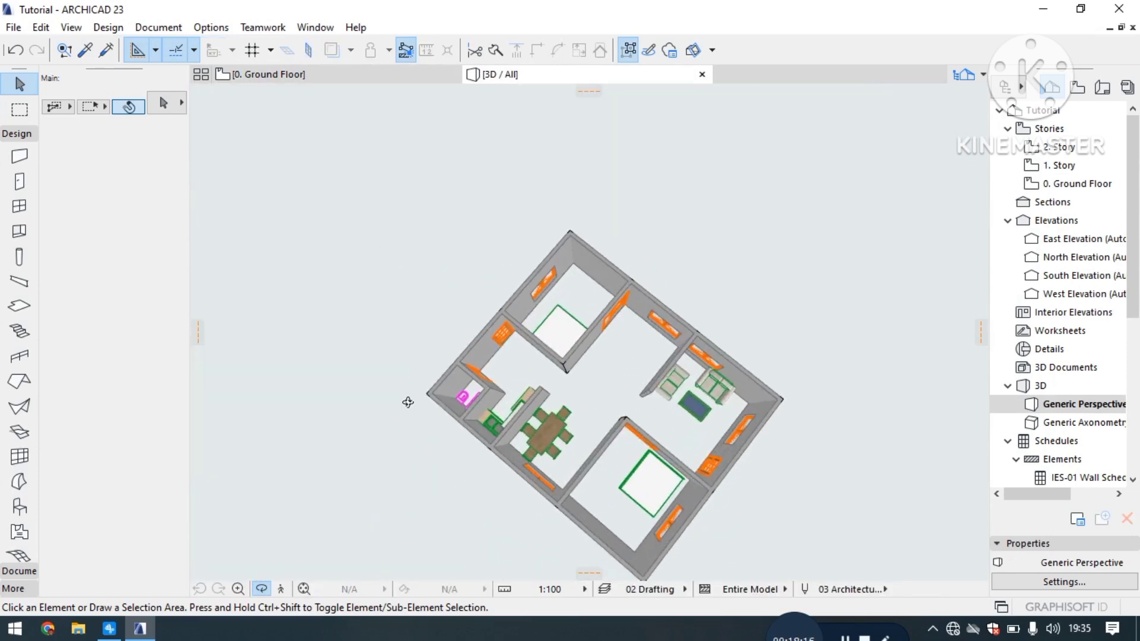
scroll(413, 400, up, 10)
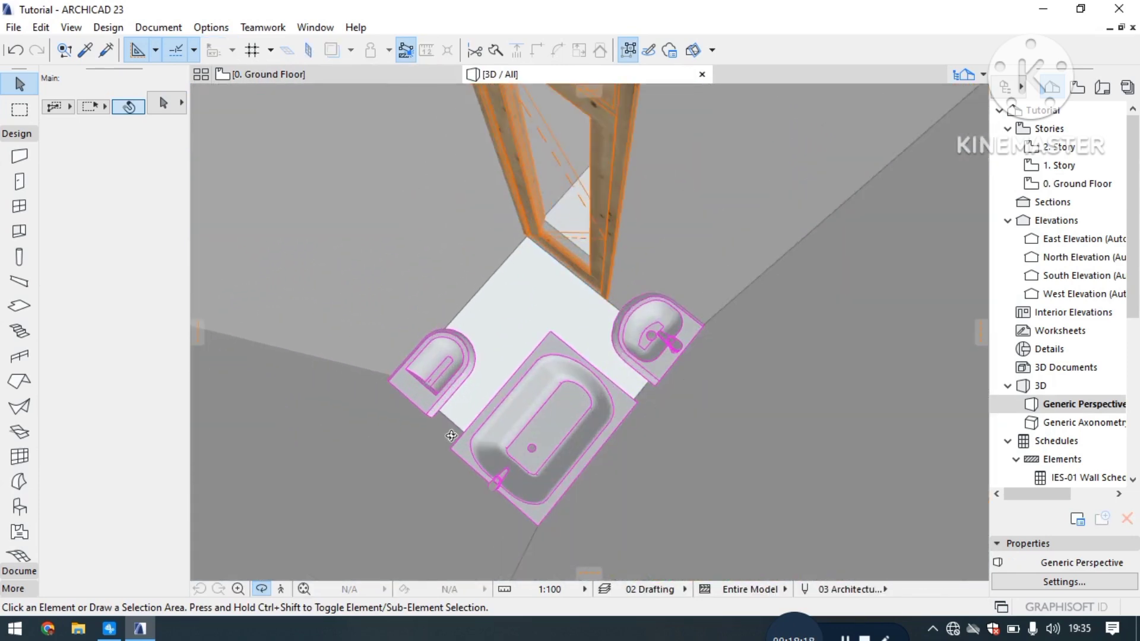
shift+middle_drag(451, 436, 657, 211)
scroll(617, 352, down, 3)
scroll(460, 353, down, 3)
scroll(719, 216, up, 8)
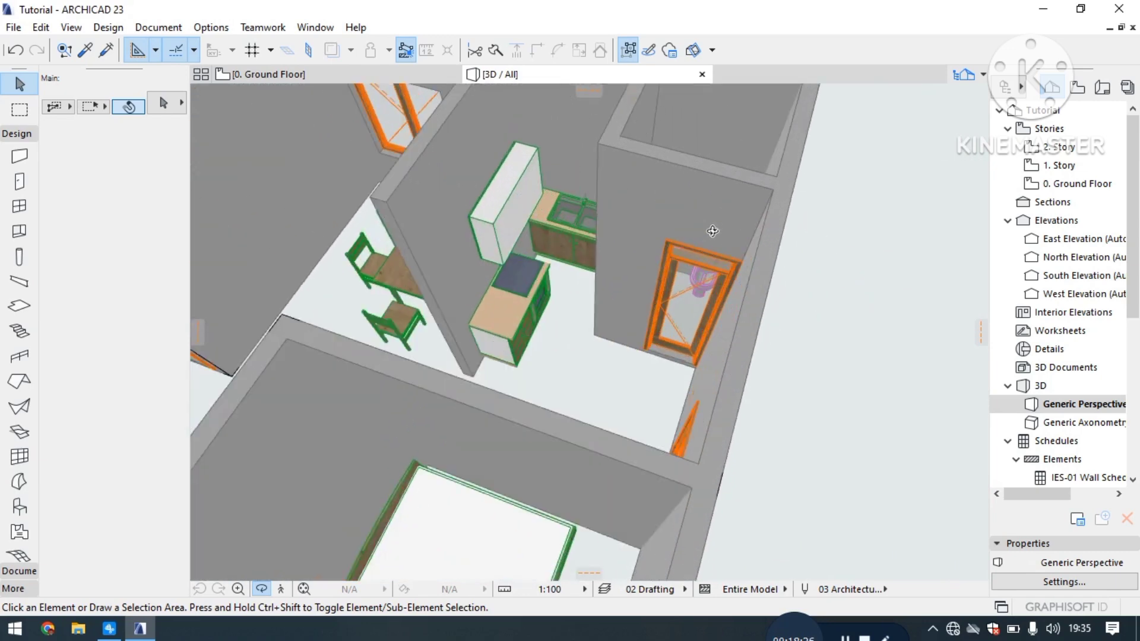
Step: Examine the bathroom fixtures through the bathroom doorway and the adjoining kitchen in the 3D view
scroll(654, 291, down, 5)
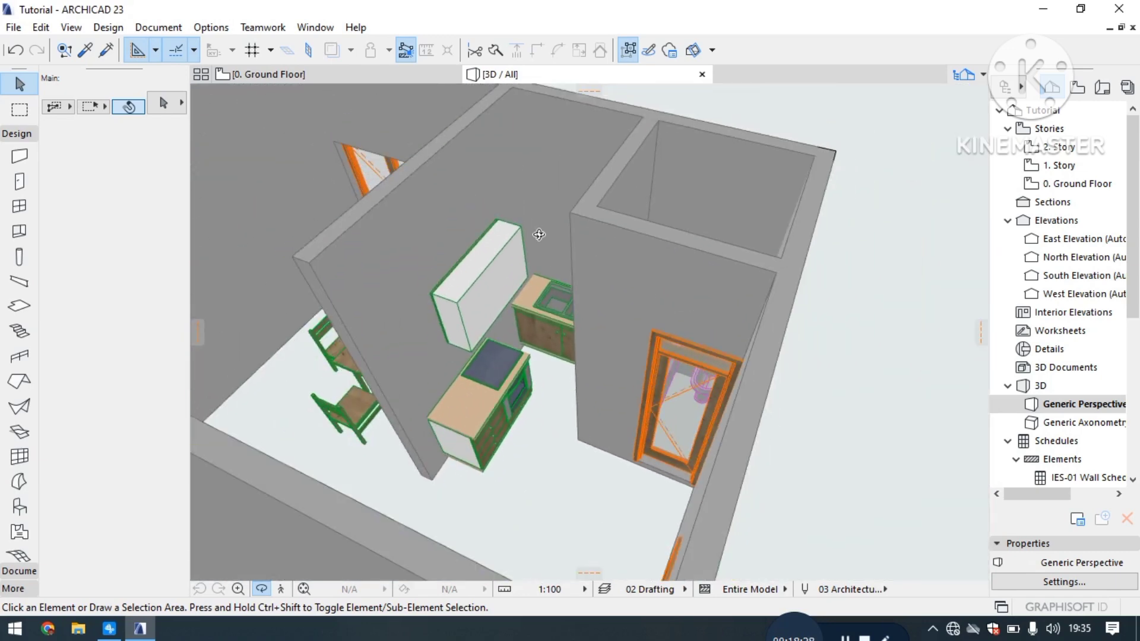
scroll(626, 463, up, 10)
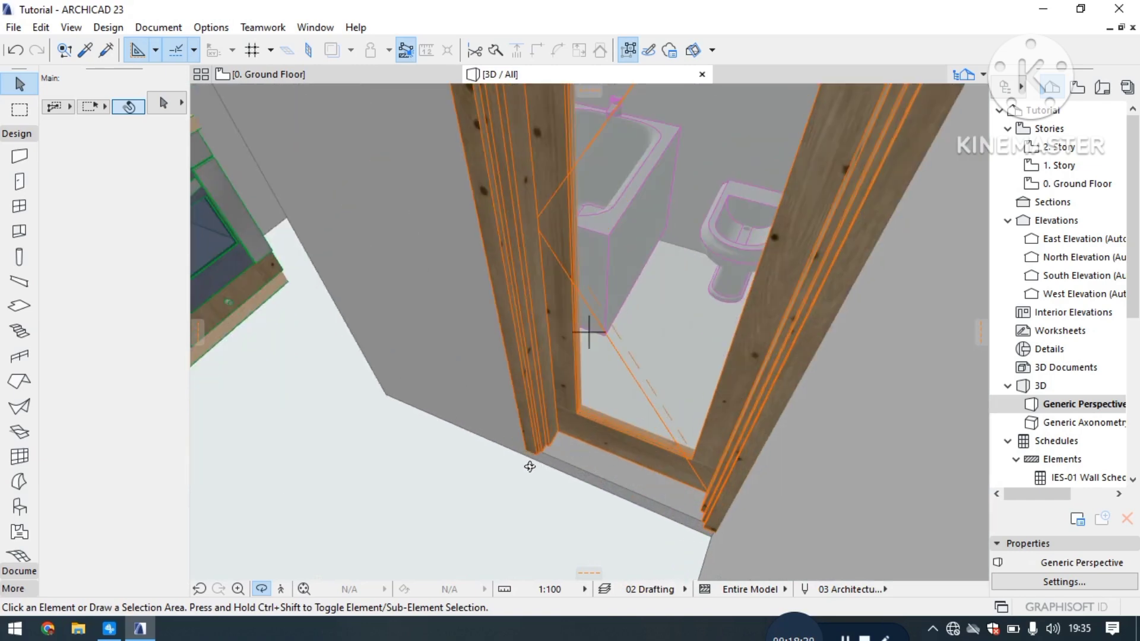
scroll(501, 473, up, 8)
scroll(564, 407, down, 4)
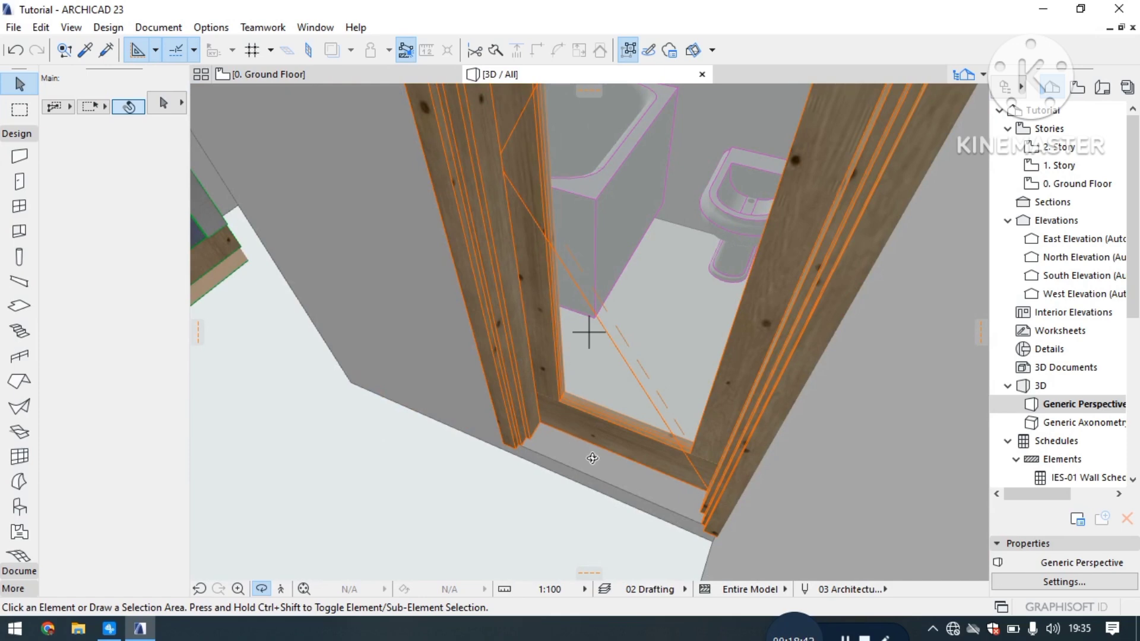
scroll(592, 458, down, 10)
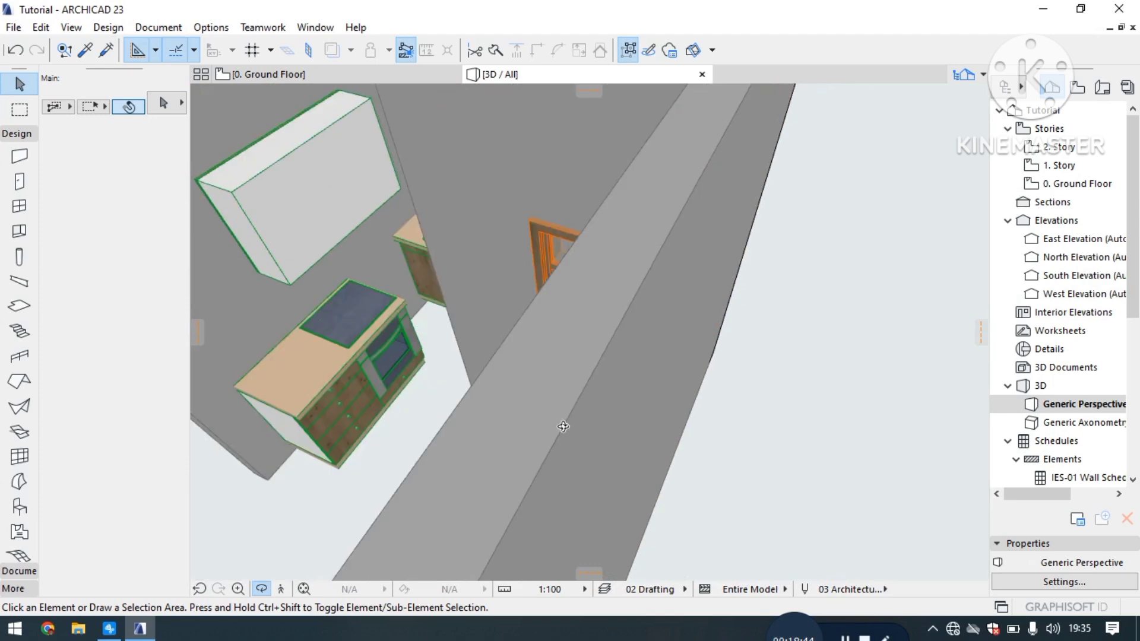
scroll(559, 416, down, 10)
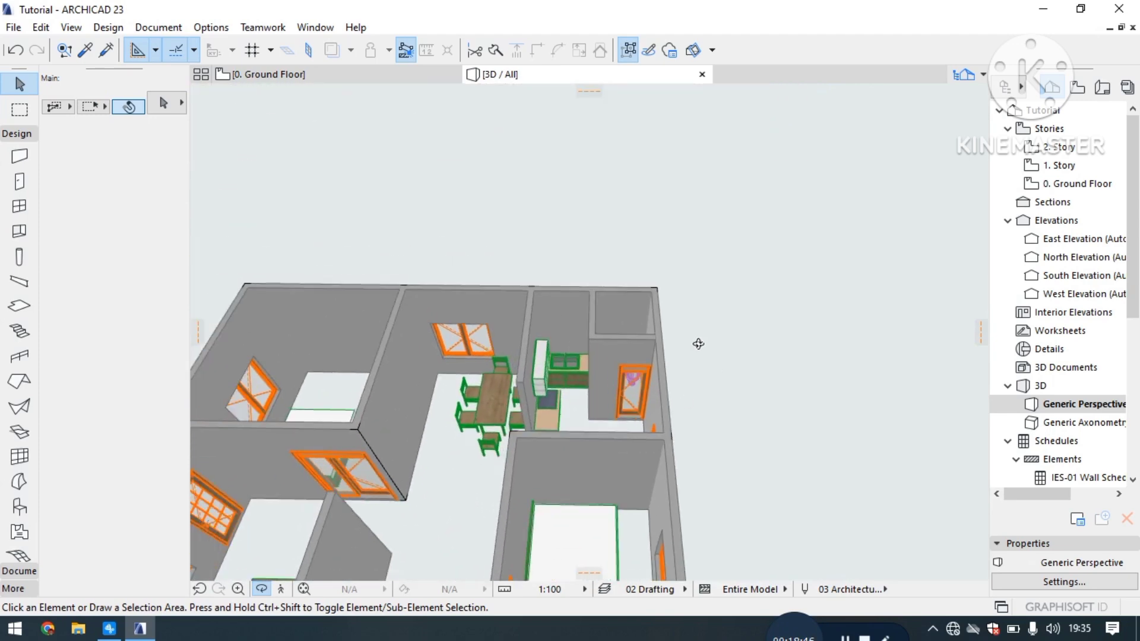
Step: Examine the whole furnished house in 3D from above, from the front facade and from several angles
scroll(517, 383, down, 3)
drag(517, 383, 431, 277)
drag(498, 403, 549, 433)
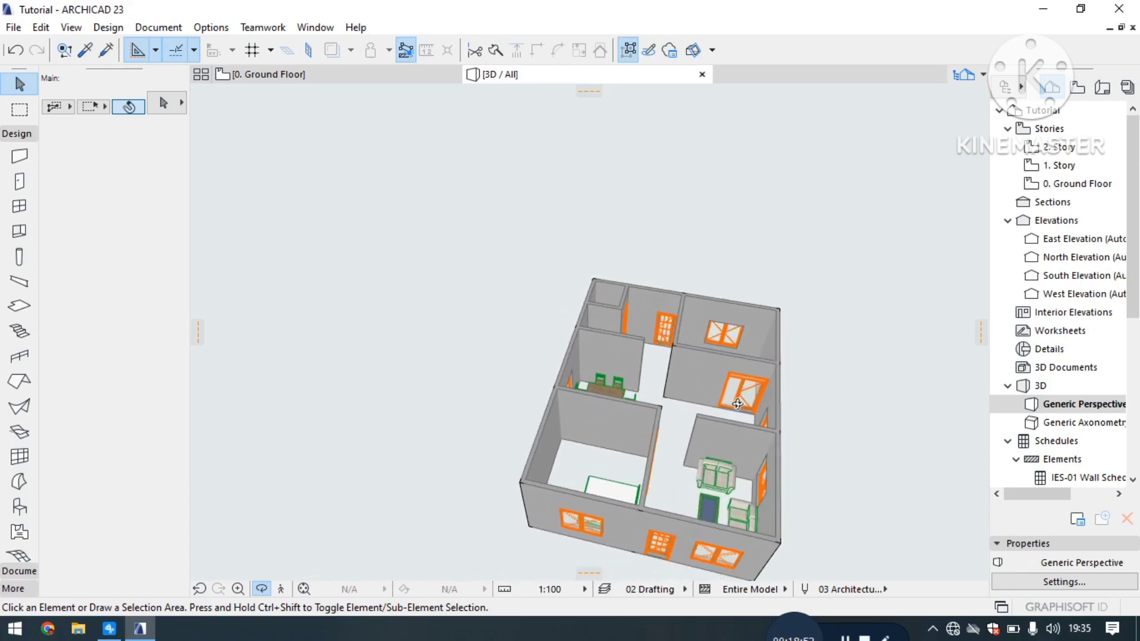
scroll(732, 406, up, 3)
drag(629, 445, 581, 391)
drag(424, 377, 619, 394)
scroll(636, 393, up, 10)
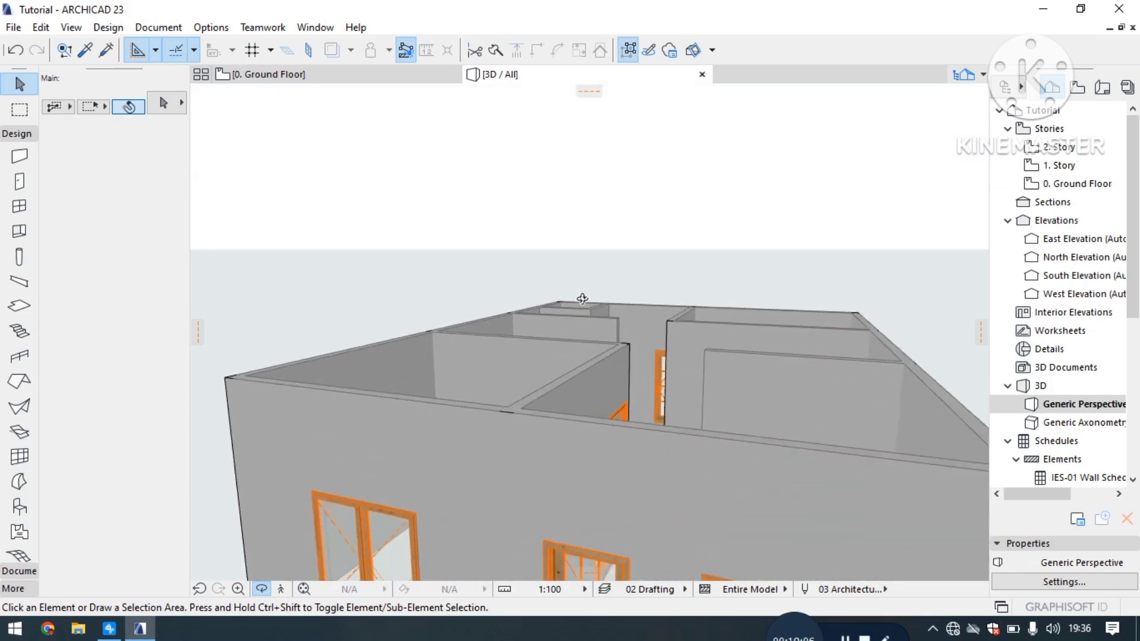
drag(581, 299, 497, 295)
scroll(442, 264, down, 3)
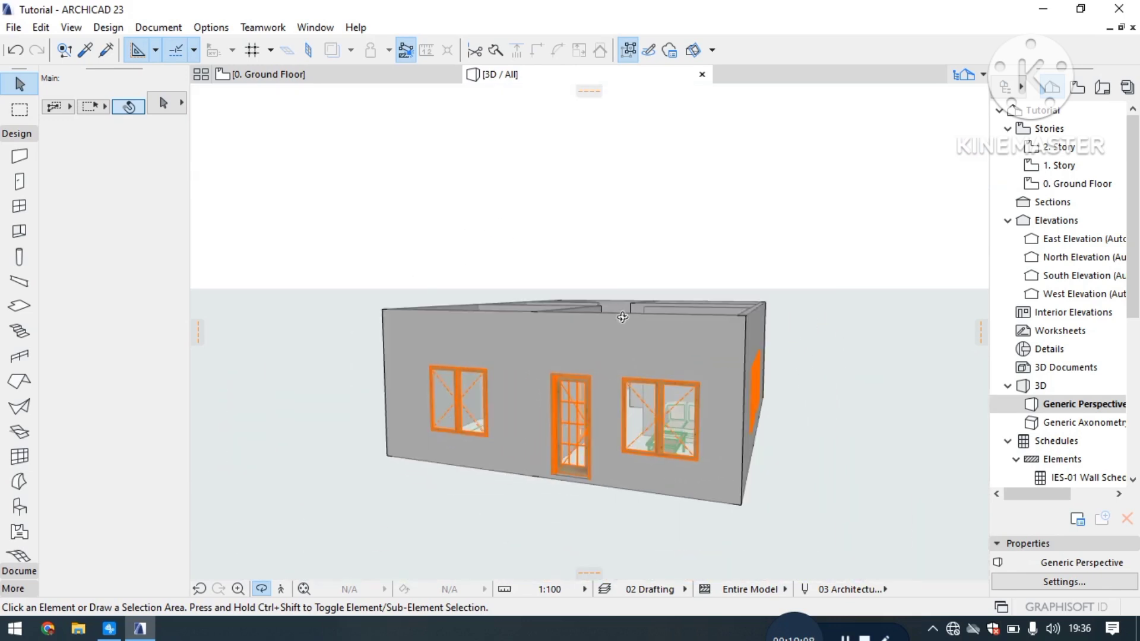
drag(624, 334, 578, 335)
drag(510, 345, 540, 383)
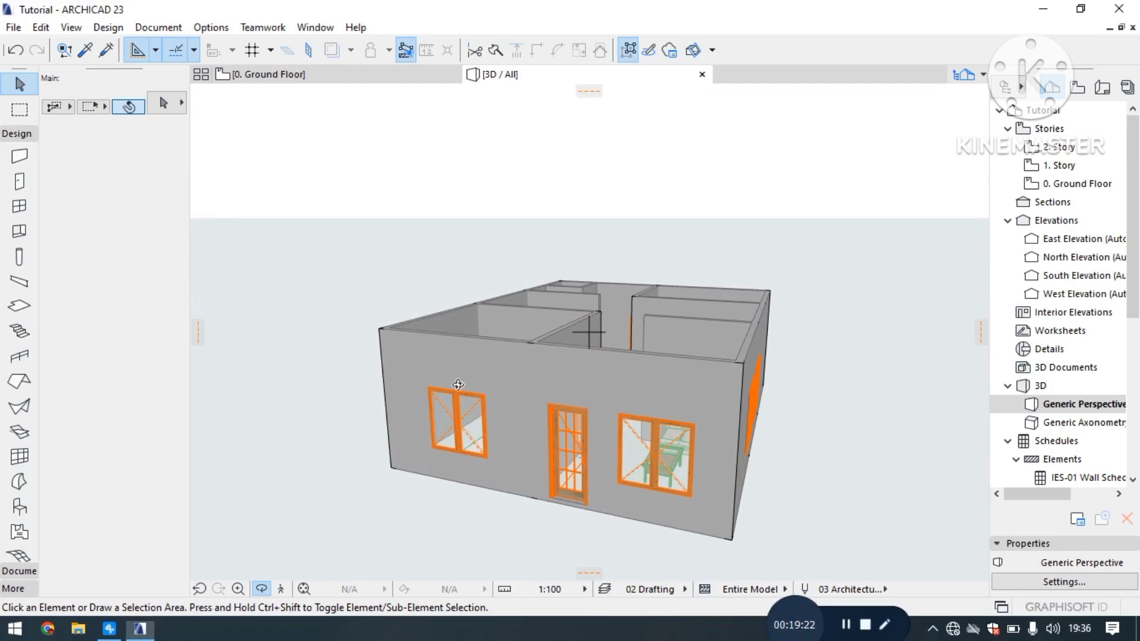
drag(388, 305, 459, 222)
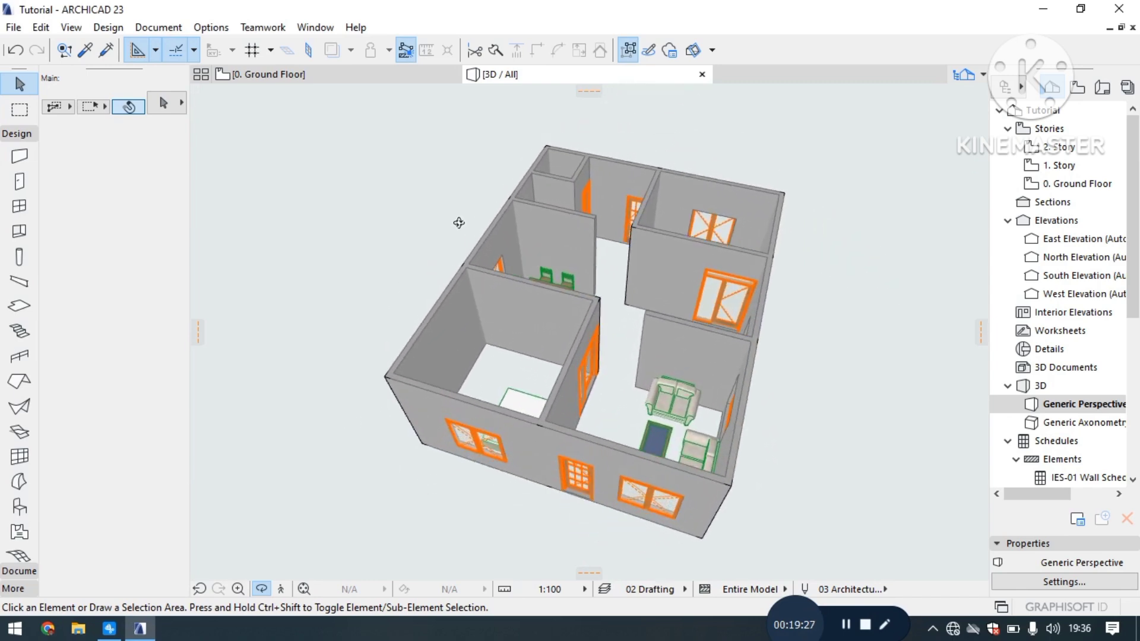
Step: Activate the Object tool, return to the ground floor plan and open the object default settings
click(13, 509)
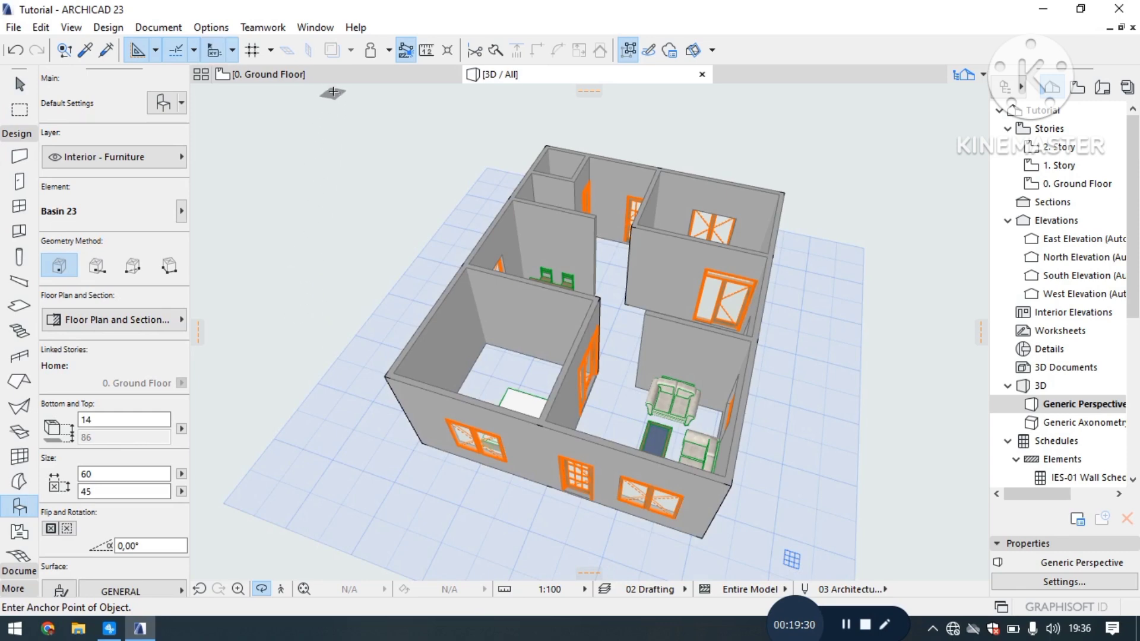
click(269, 74)
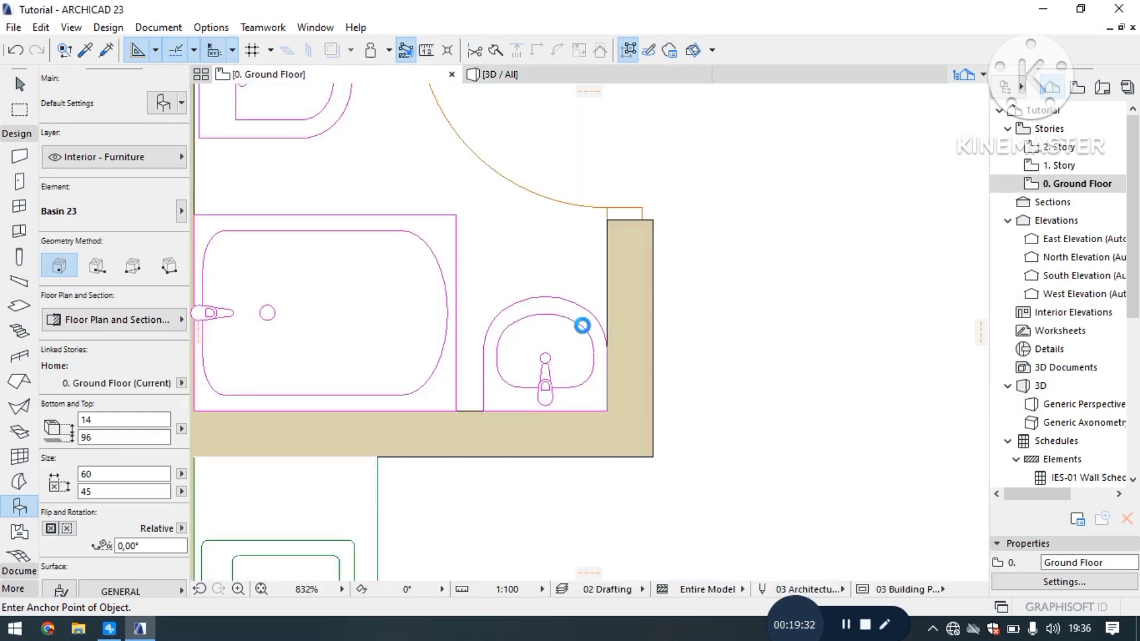
scroll(208, 274, down, 2)
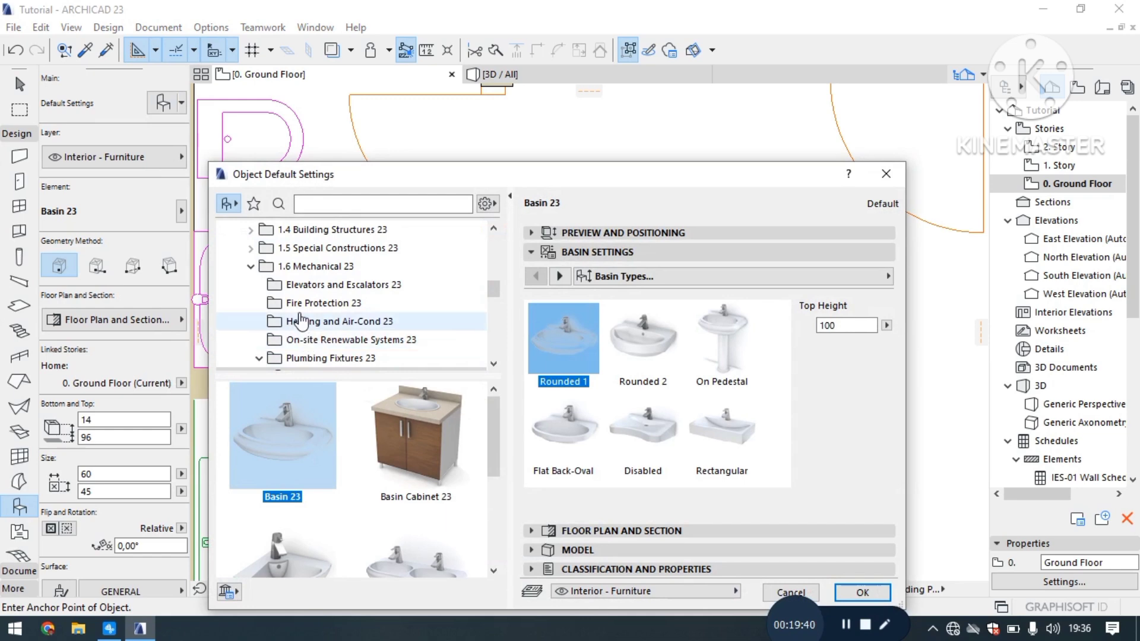
Step: Browse the Elevators and Escalators 23 folder and the Special Constructions 23 subfolders of the object library
click(297, 283)
scroll(304, 408, down, 2)
click(251, 248)
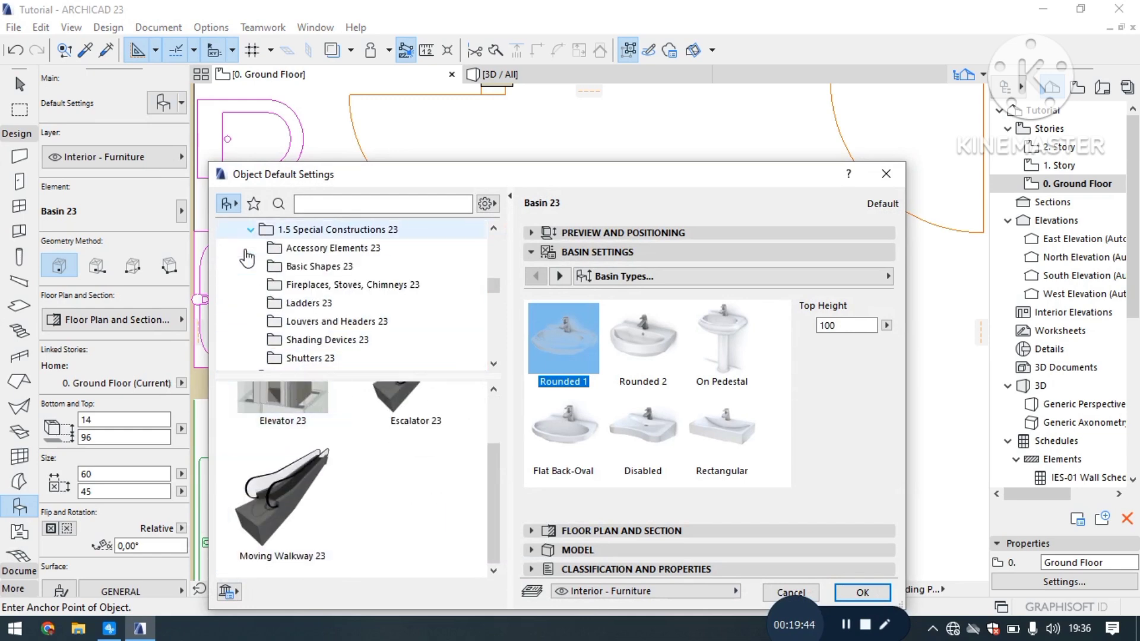
click(320, 268)
click(317, 285)
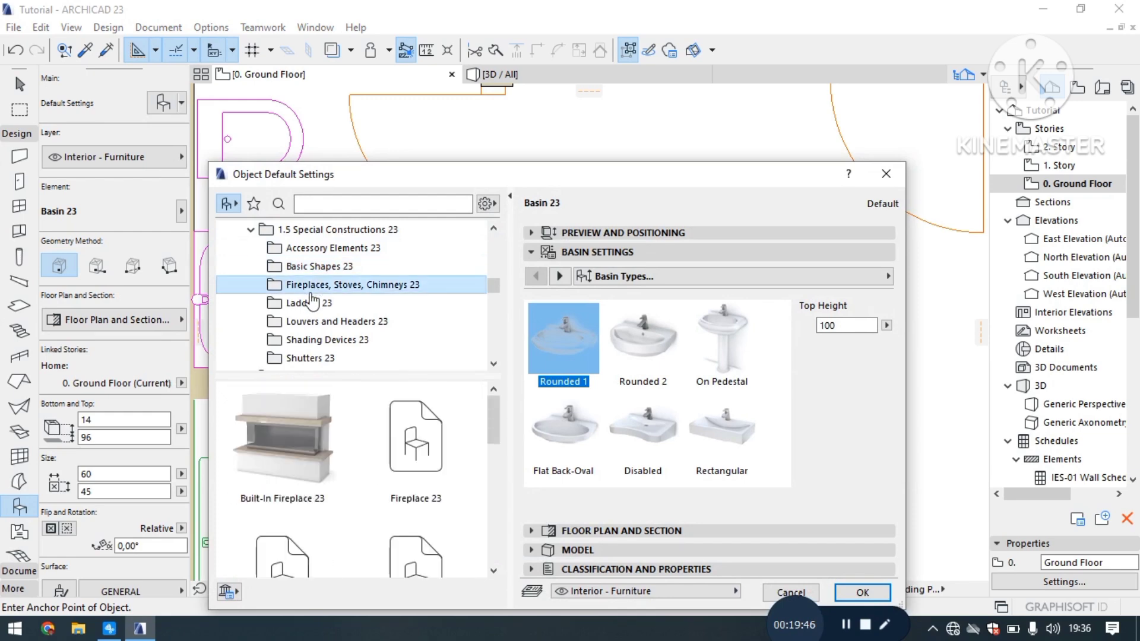
click(304, 303)
click(311, 326)
scroll(300, 314, down, 1)
scroll(279, 291, up, 1)
scroll(255, 267, up, 1)
Step: Look through the Building Structures 23 library folder and the objects in its Vaults 23 subfolder
click(248, 265)
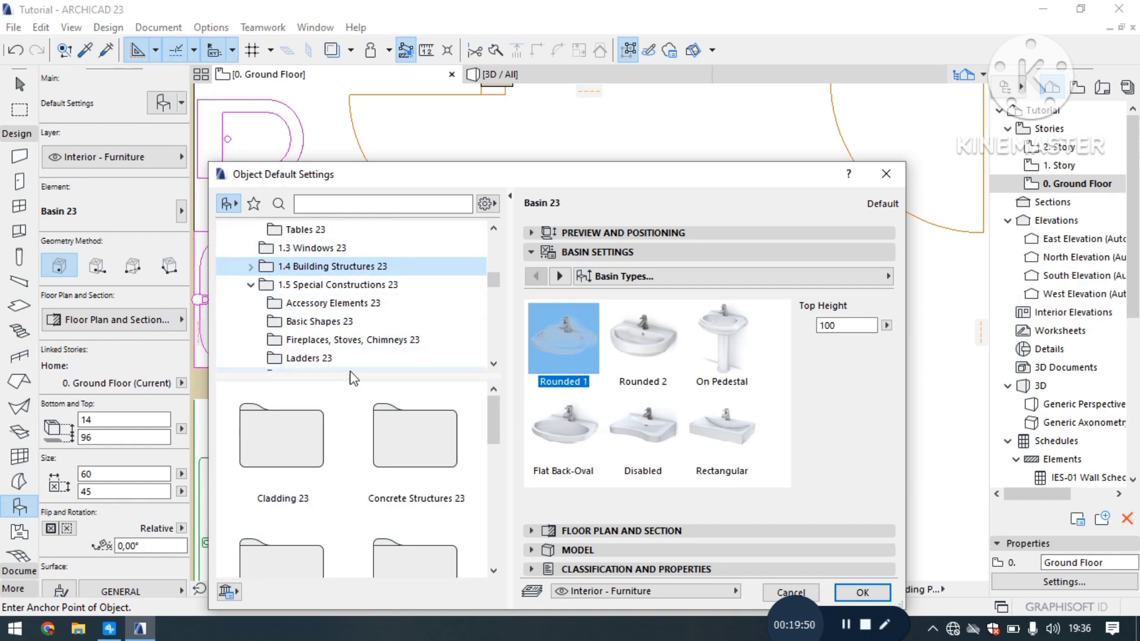
scroll(335, 404, down, 5)
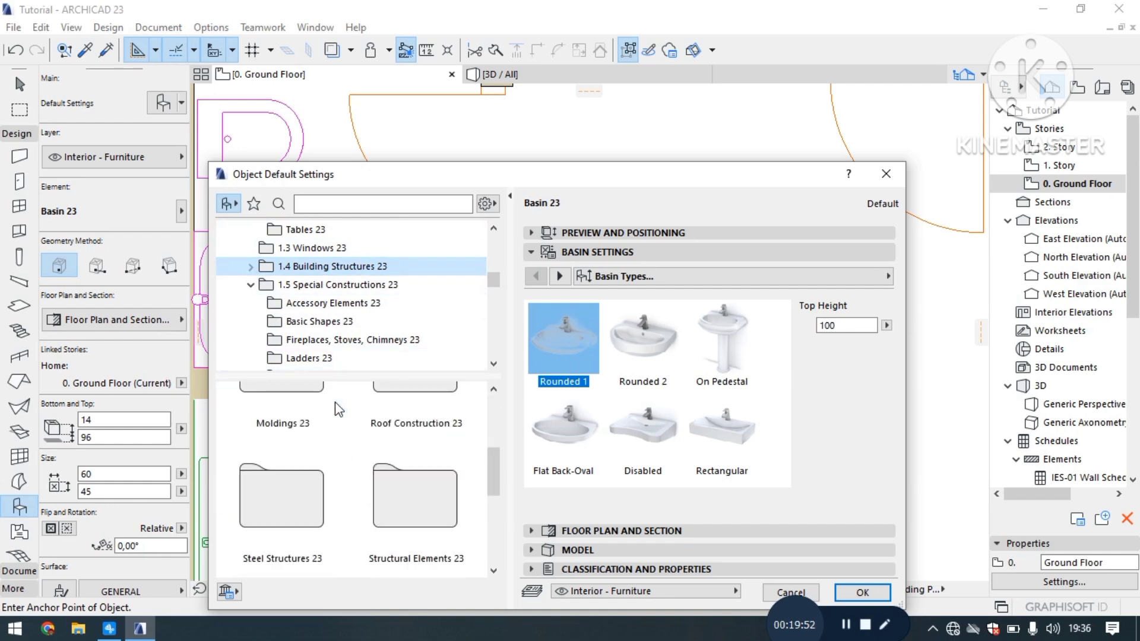
scroll(335, 402, down, 1)
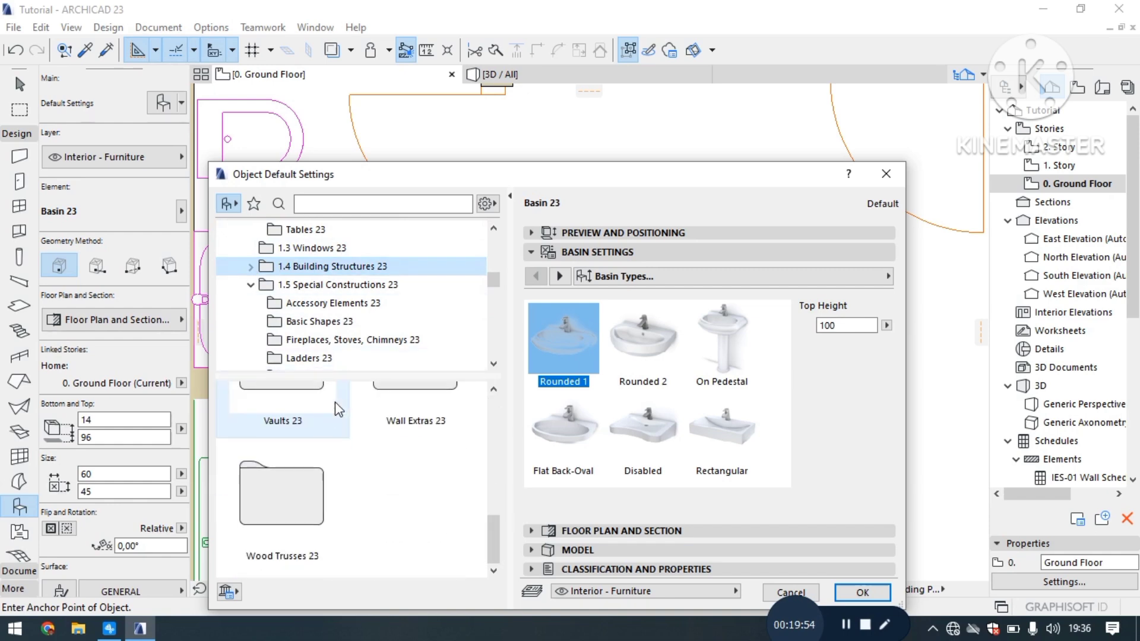
scroll(335, 401, up, 1)
click(295, 416)
double_click(292, 416)
scroll(358, 459, down, 2)
scroll(351, 454, up, 1)
Step: Go to the Furnishing 23 folder and look through the objects in Appliances 23
scroll(275, 284, up, 4)
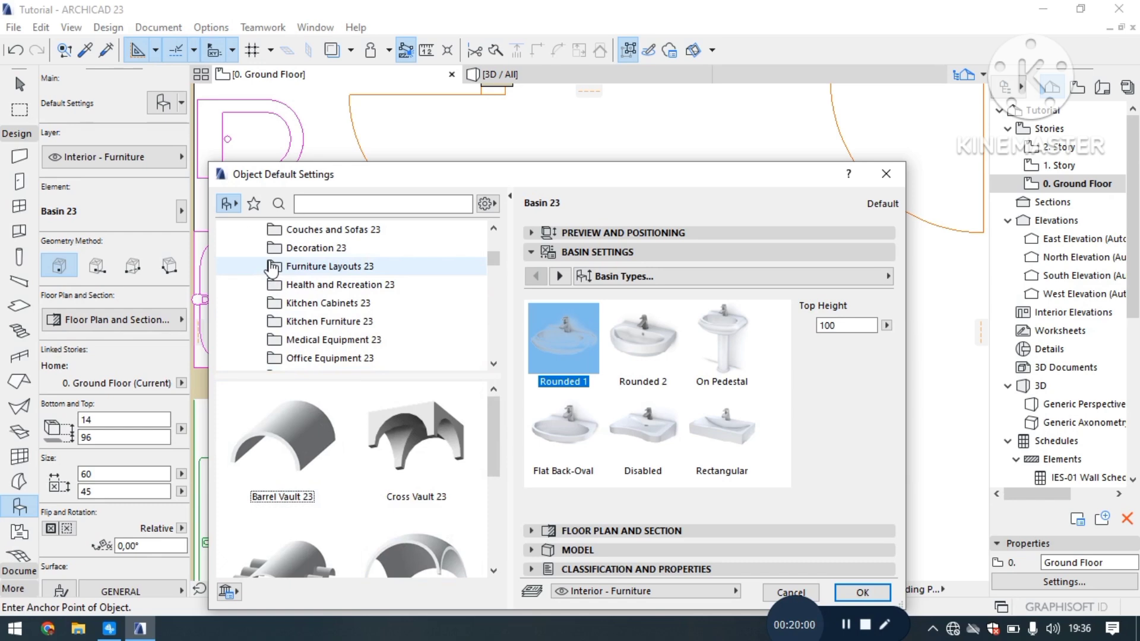
scroll(295, 305, down, 1)
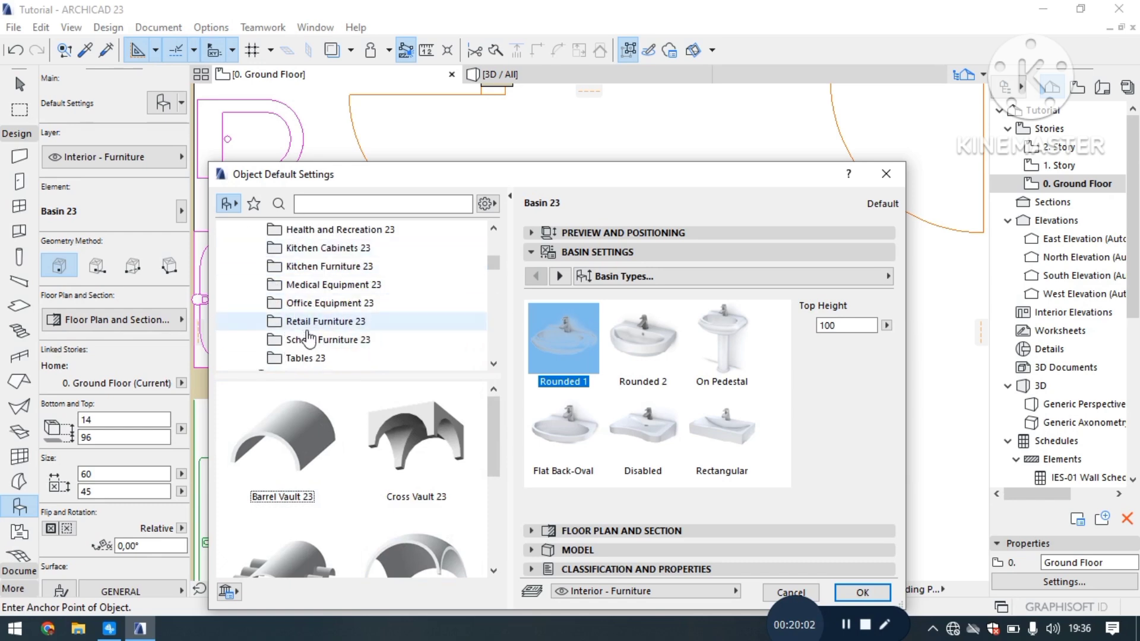
mouse_move(454, 179)
mouse_down()
mouse_move(506, 315)
mouse_move(470, 171)
mouse_up()
scroll(306, 291, up, 2)
scroll(306, 280, up, 1)
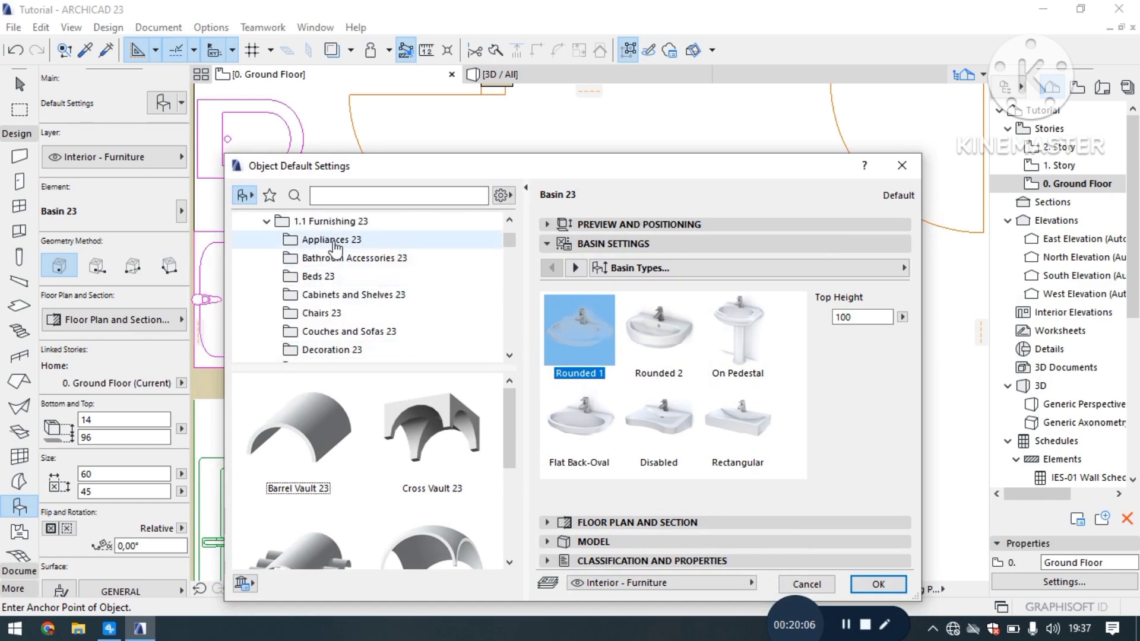
click(324, 240)
scroll(353, 436, down, 1)
scroll(353, 435, down, 10)
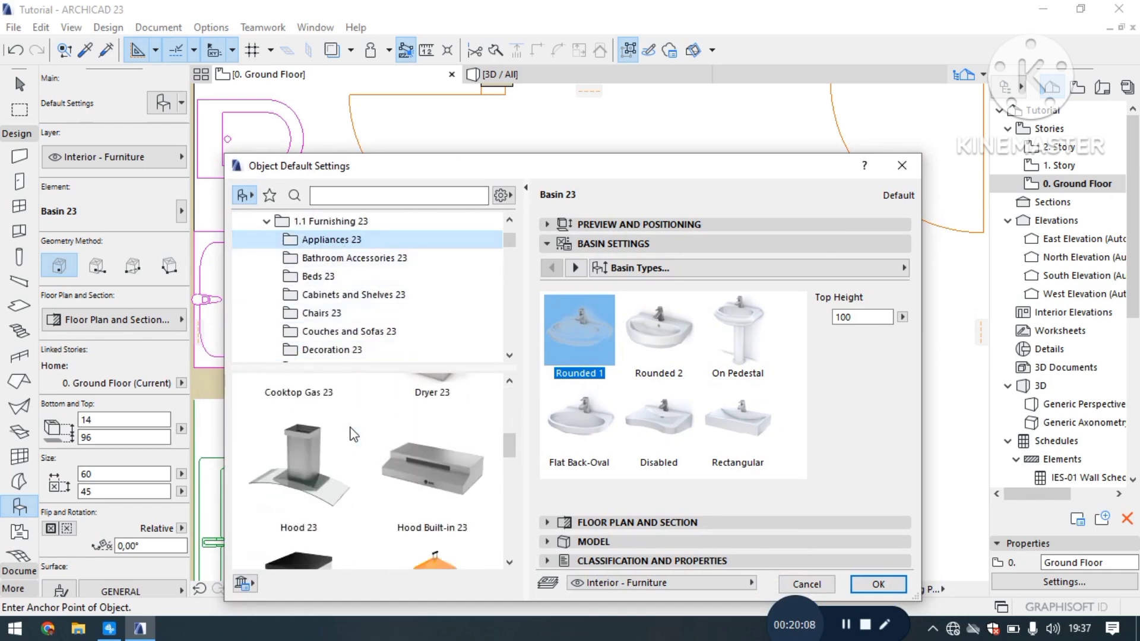
scroll(353, 436, down, 1)
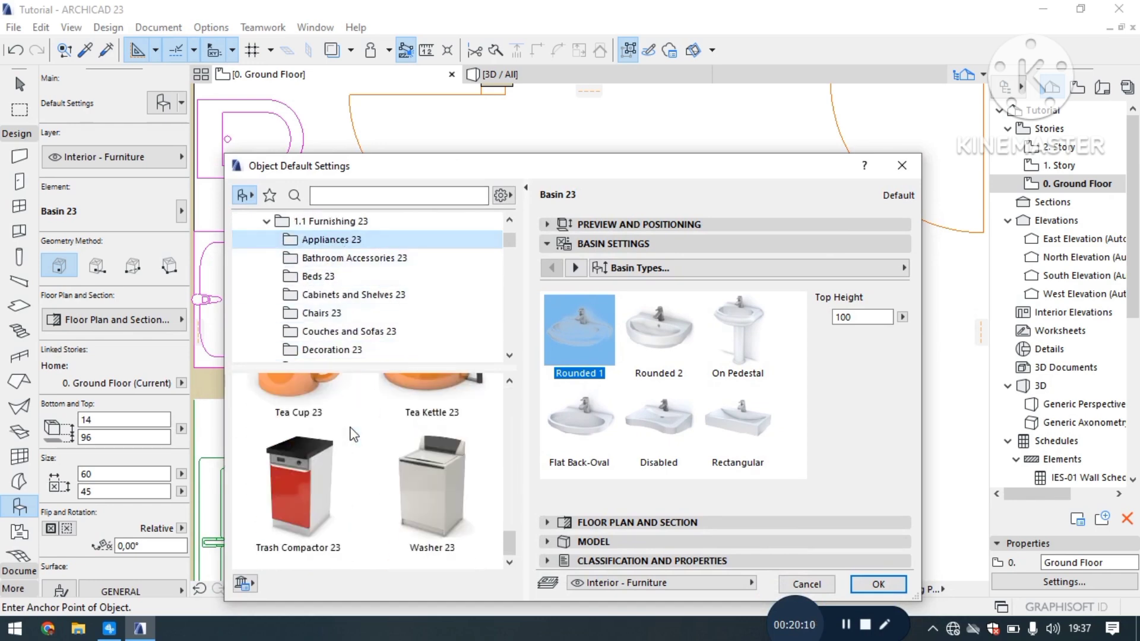
Step: Browse the Bathroom Accessories, Beds, Cabinets and Shelves, Chairs, and Couches and Sofas folders of the furnishing library
click(314, 257)
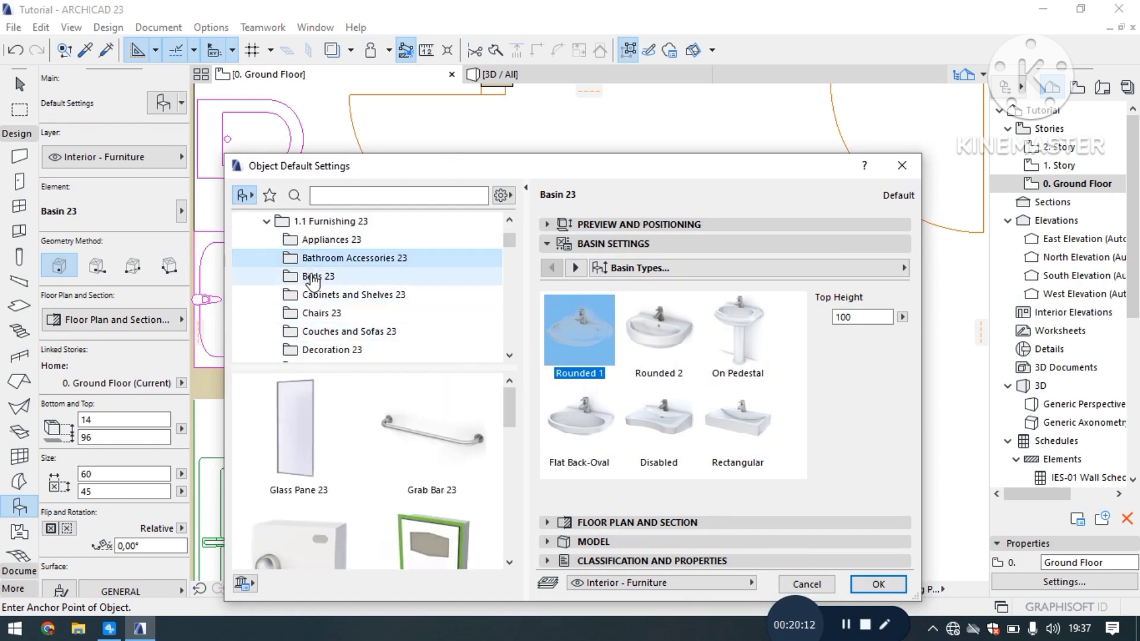
click(313, 277)
click(332, 258)
scroll(392, 468, down, 2)
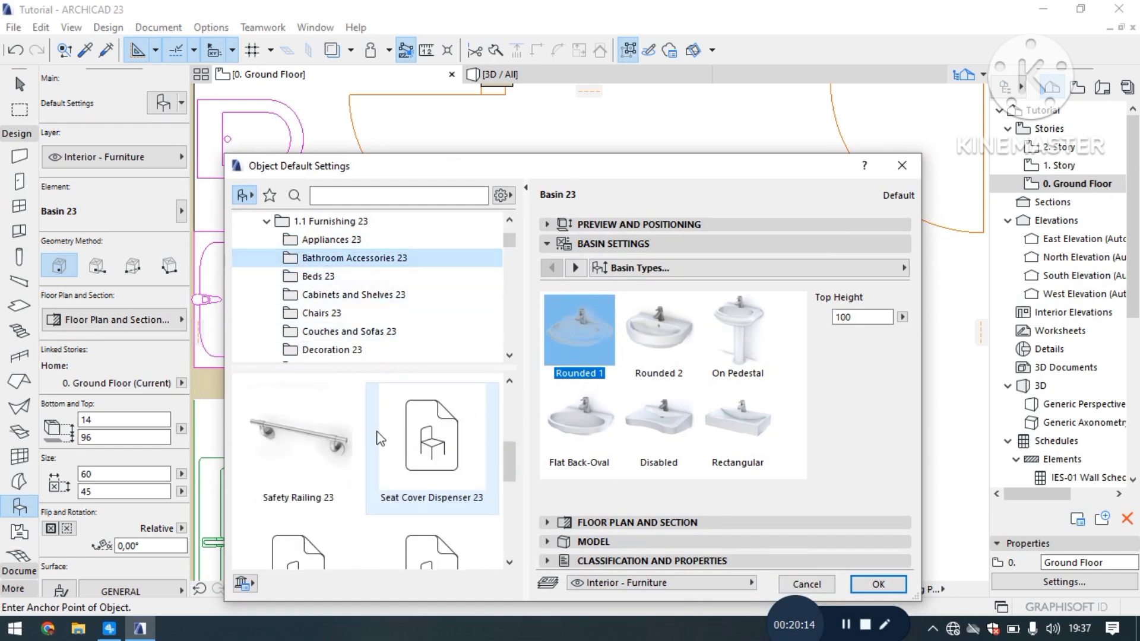
click(313, 277)
click(324, 296)
click(332, 315)
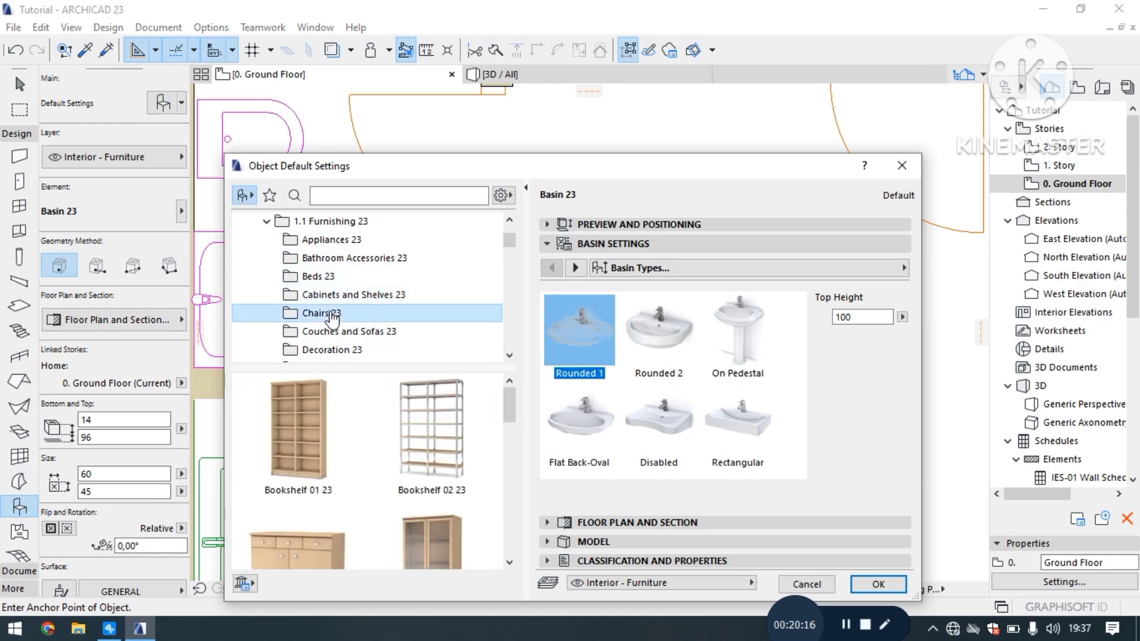
click(324, 333)
Step: Look through the objects in the Decoration 23 and Furniture Layouts 23 folders
click(318, 354)
scroll(357, 464, down, 2)
scroll(356, 462, down, 1)
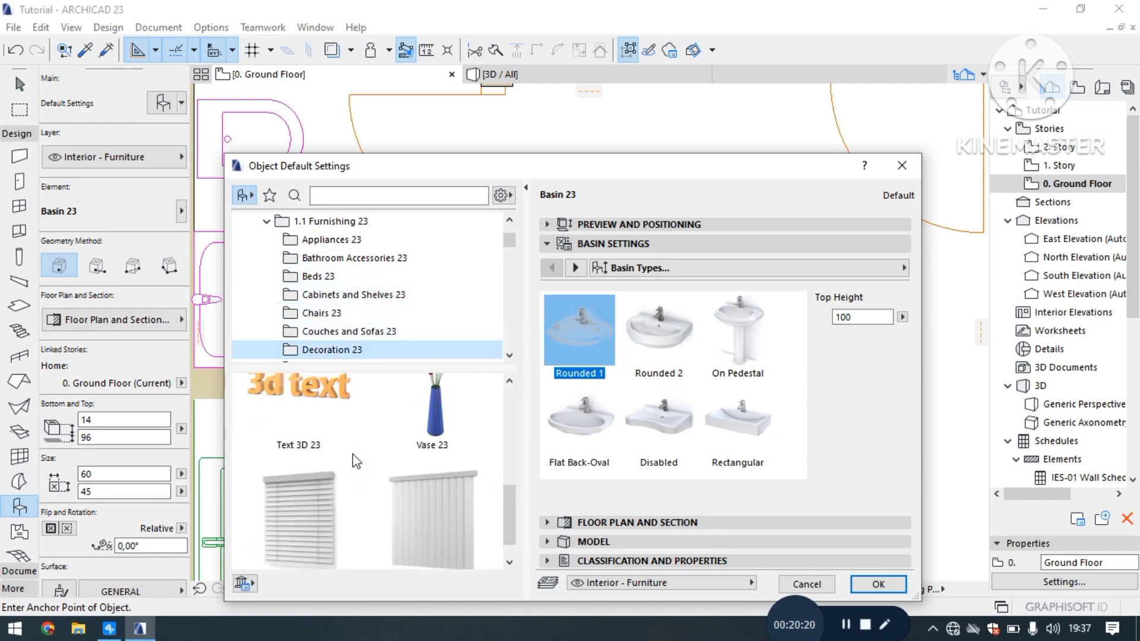
scroll(354, 459, down, 1)
scroll(324, 302, down, 1)
click(322, 313)
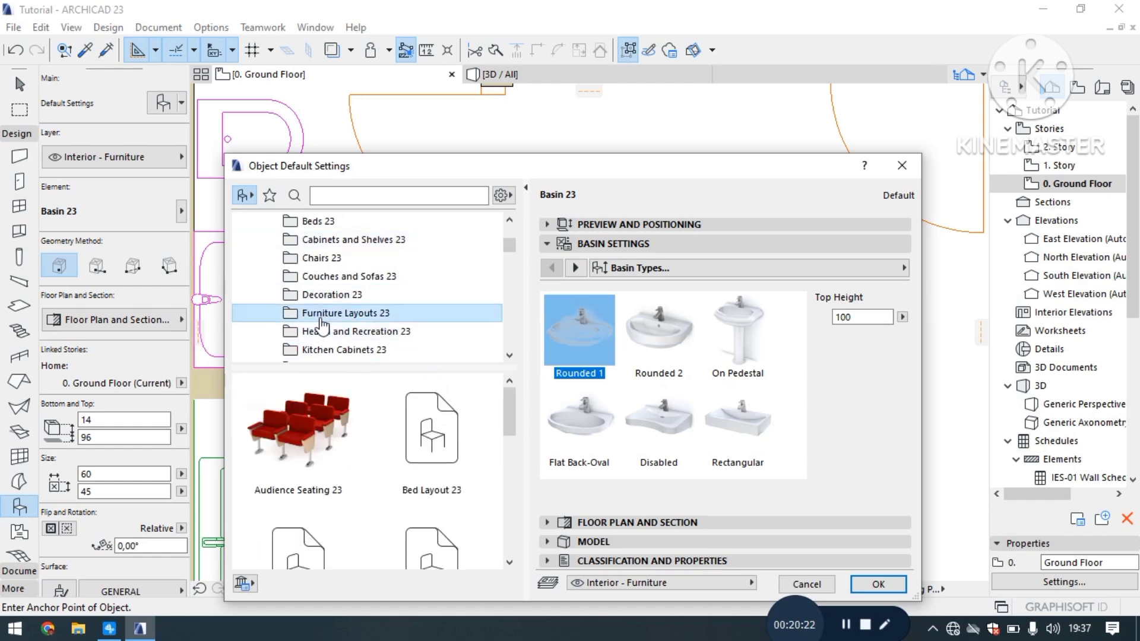
scroll(386, 489, down, 5)
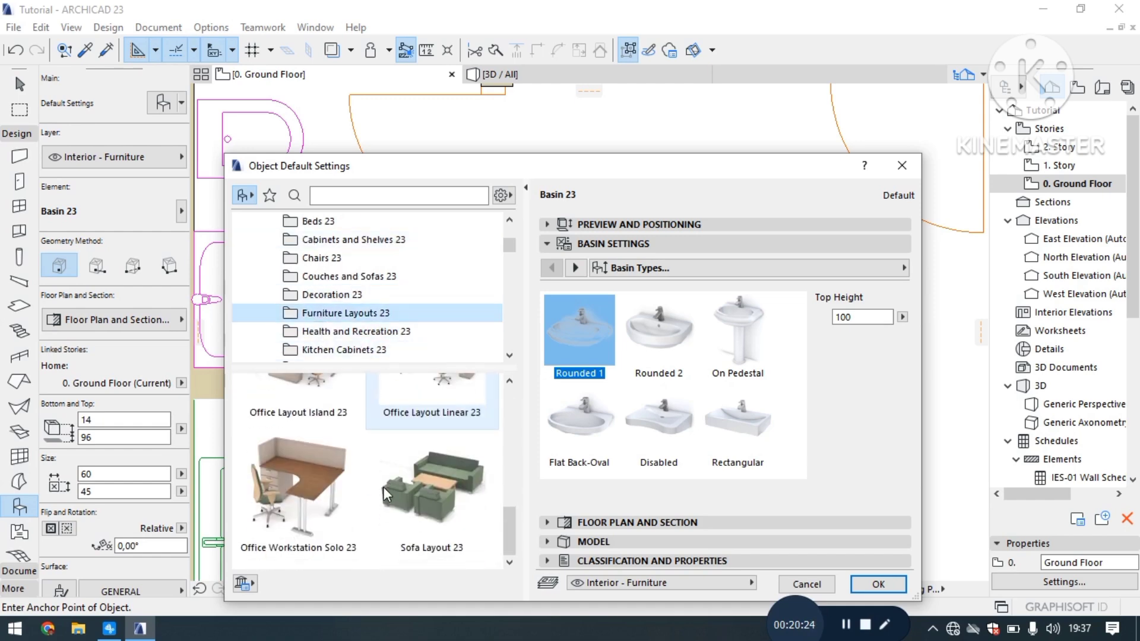
scroll(384, 487, up, 3)
Step: Select the Flat Panel TV 23 object from the Health and Recreation 23 folder
click(350, 331)
scroll(363, 477, down, 3)
scroll(364, 476, up, 4)
scroll(364, 476, down, 3)
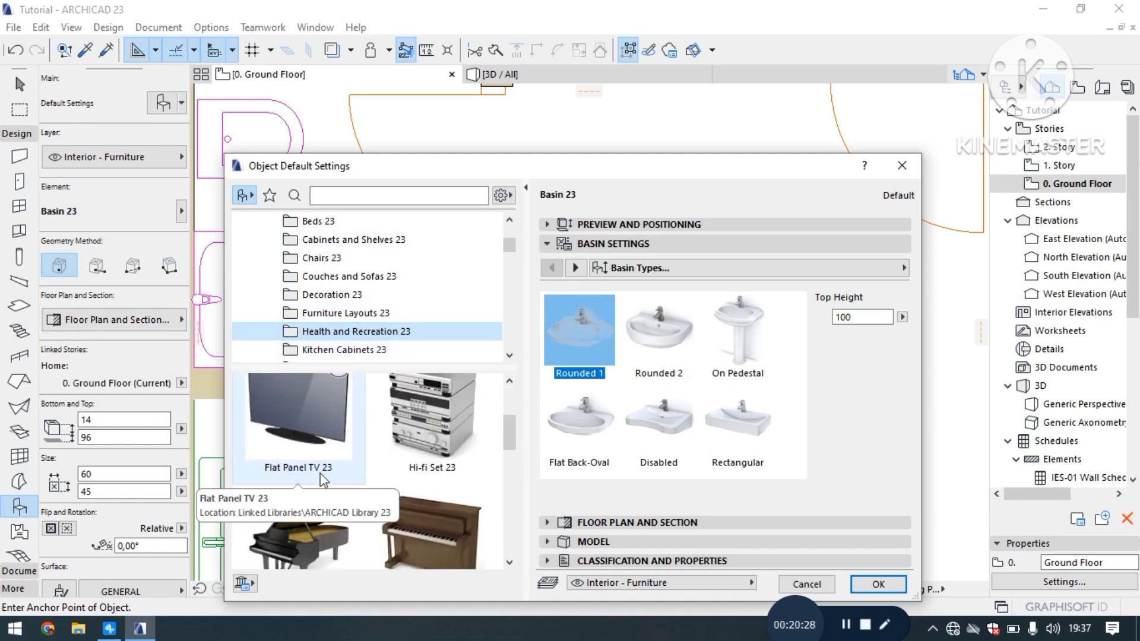
scroll(339, 501, down, 2)
scroll(338, 502, up, 3)
scroll(338, 502, down, 2)
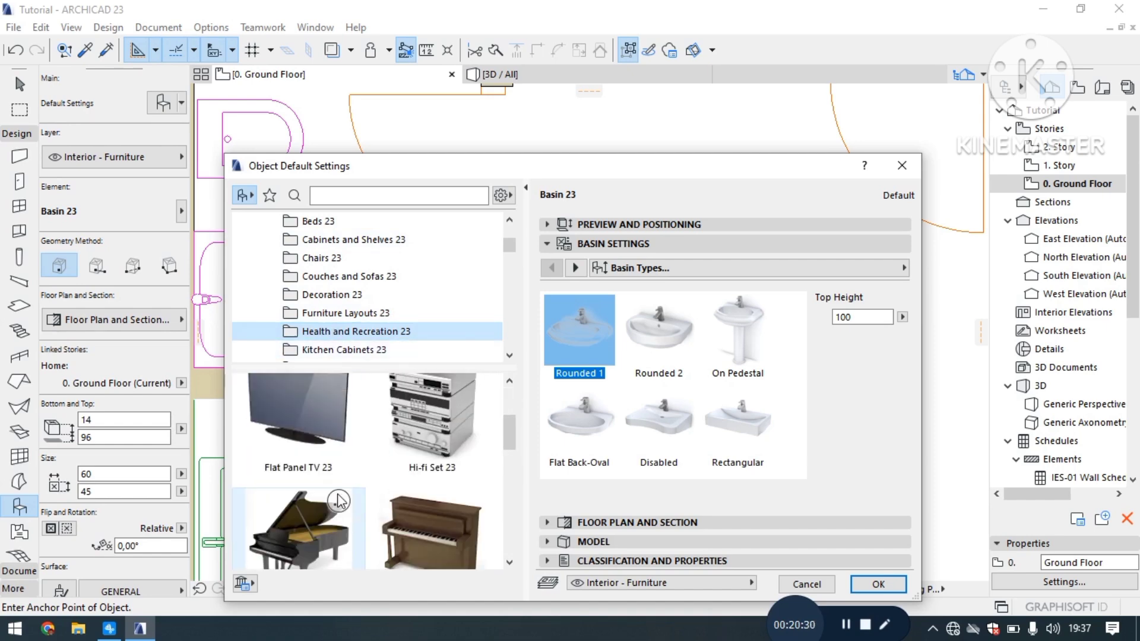
scroll(338, 501, down, 5)
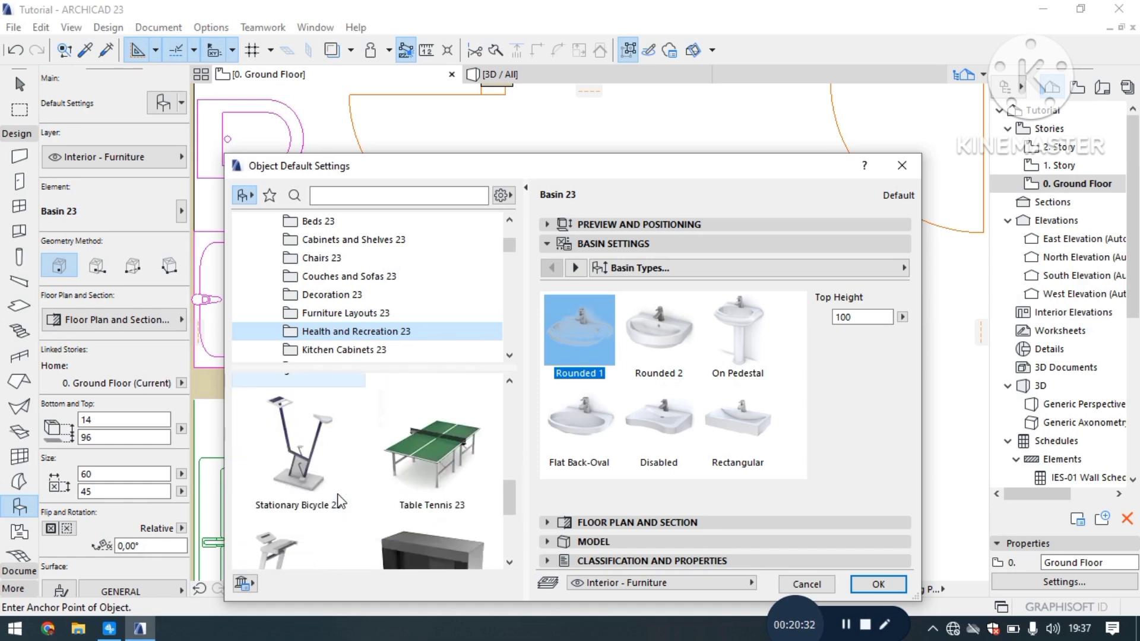
scroll(340, 501, down, 1)
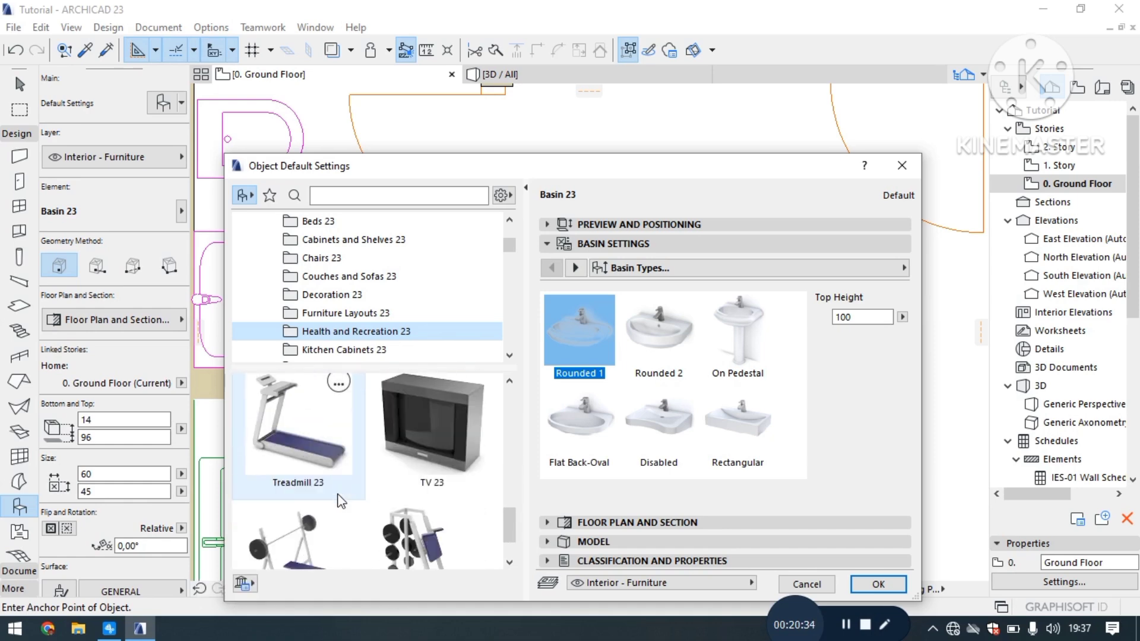
scroll(338, 495, up, 5)
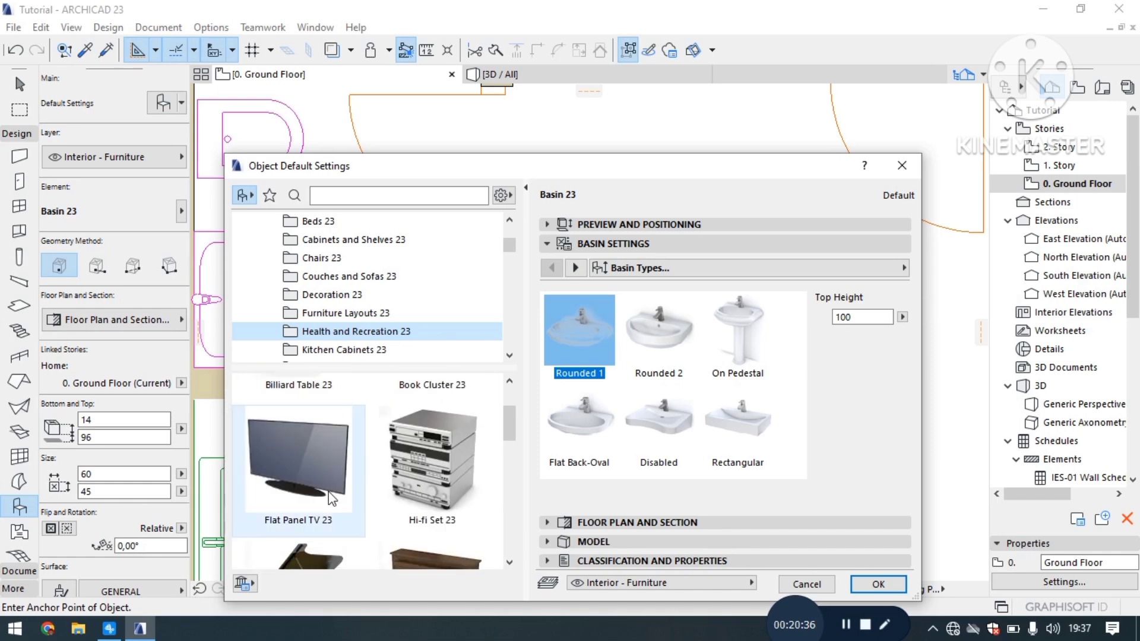
scroll(329, 492, down, 1)
click(296, 418)
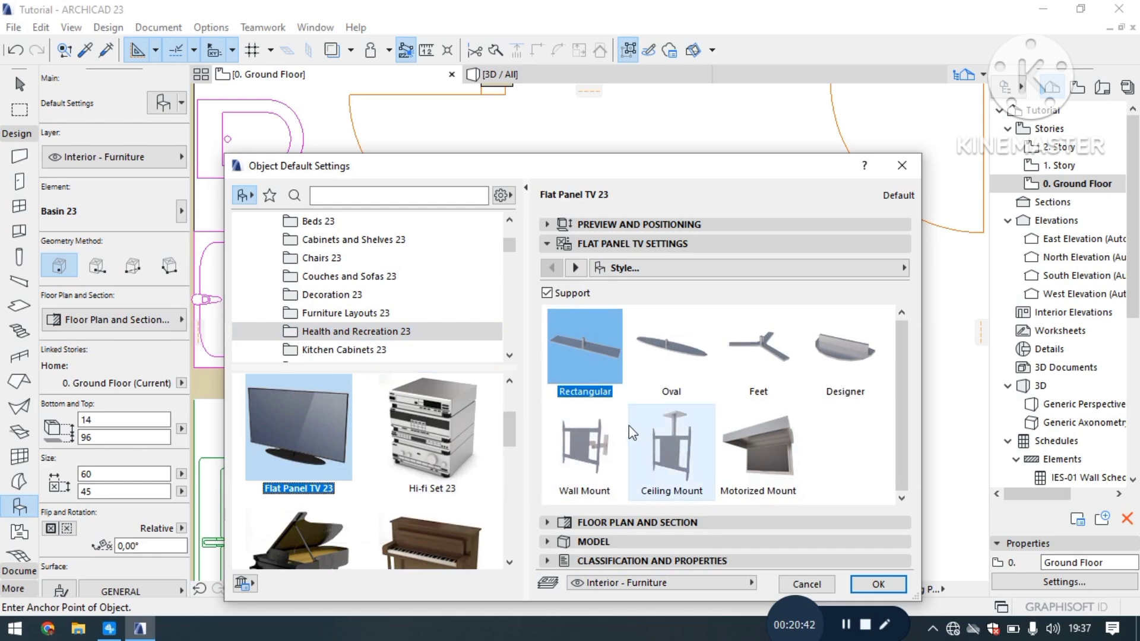
Step: Give the flat panel TV a Wall Mount support and place it in the open area below the upper bedroom
click(570, 442)
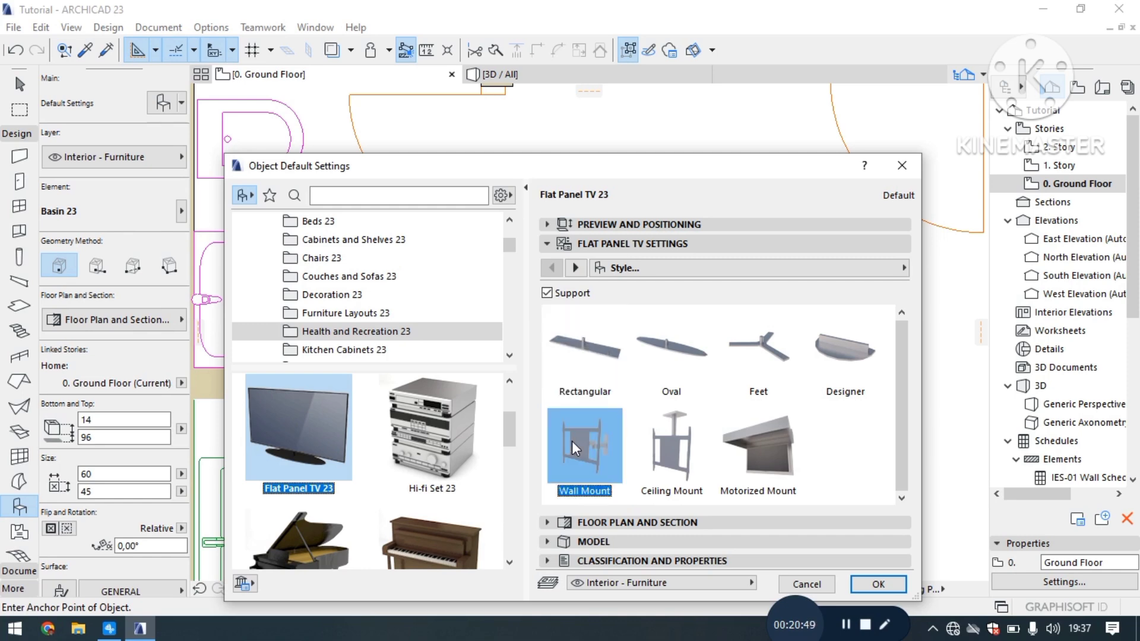
click(873, 585)
scroll(568, 362, down, 6)
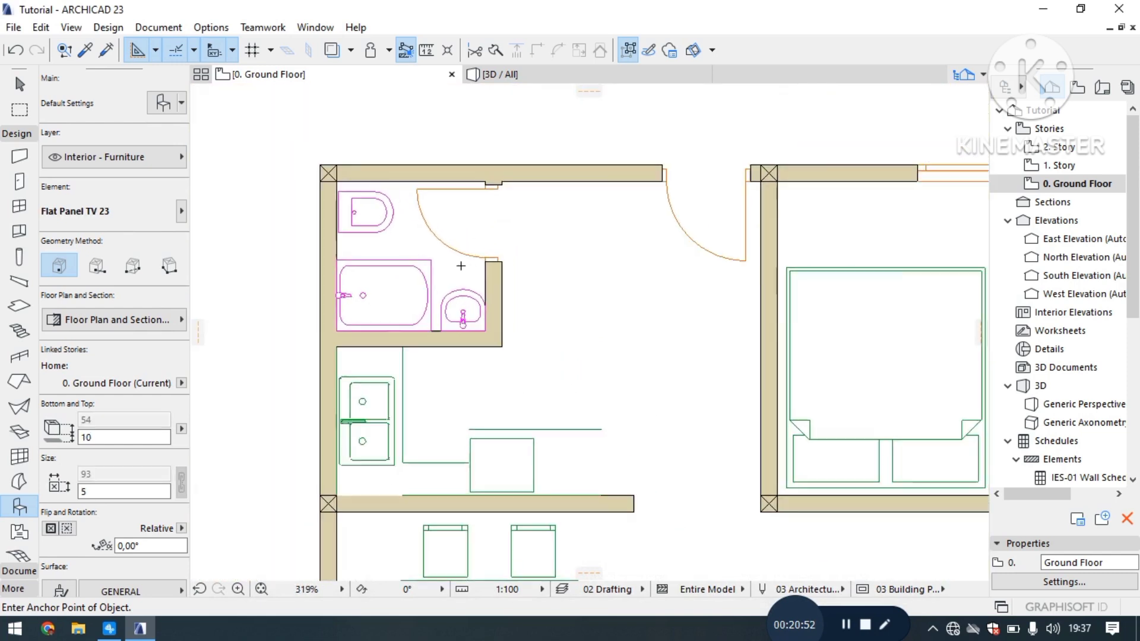
middle_drag(534, 362, 503, 237)
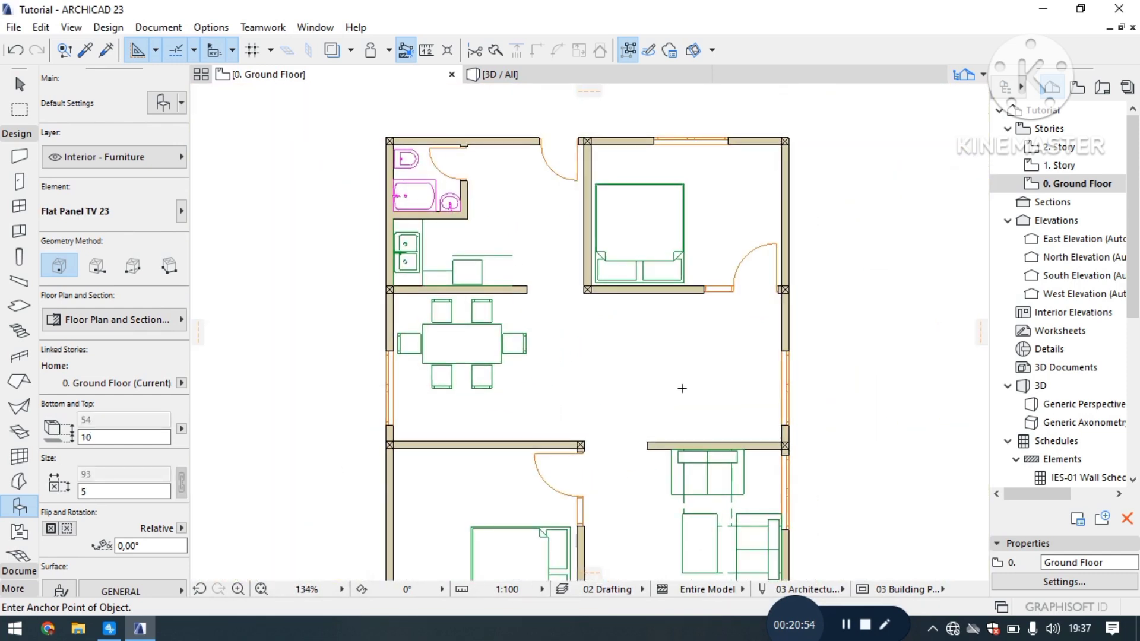
scroll(670, 370, up, 1)
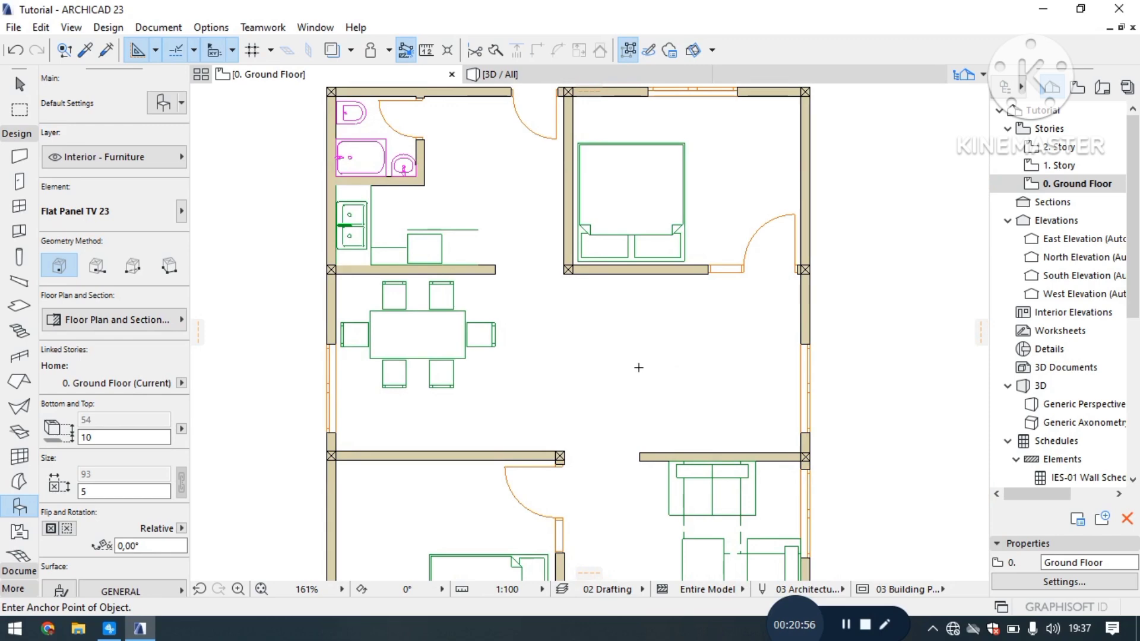
scroll(669, 336, up, 6)
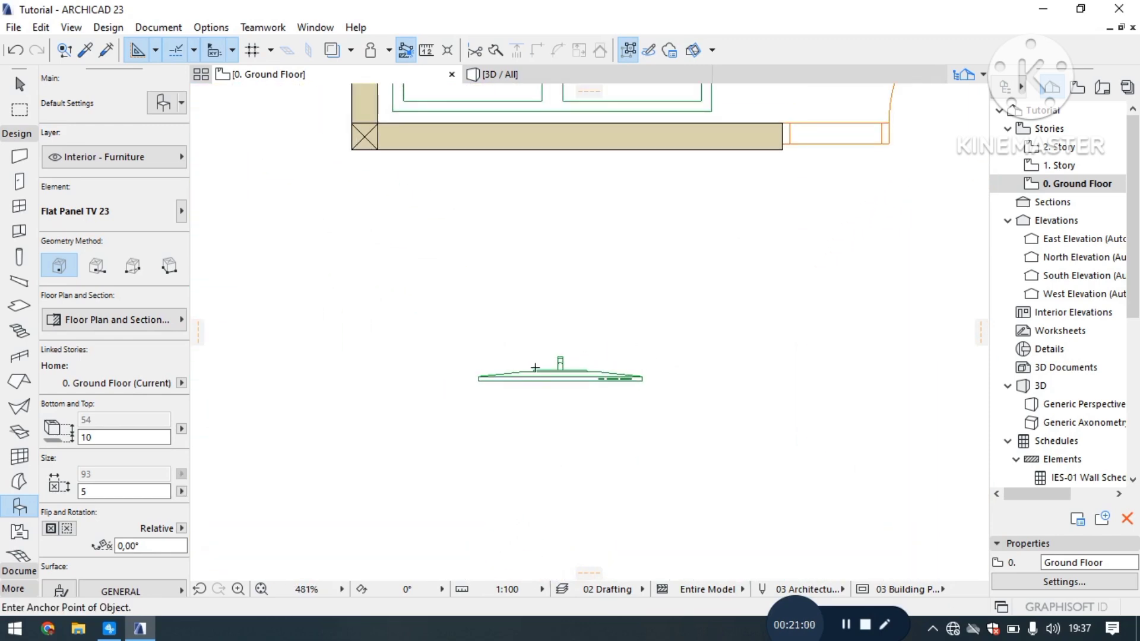
scroll(523, 312, down, 4)
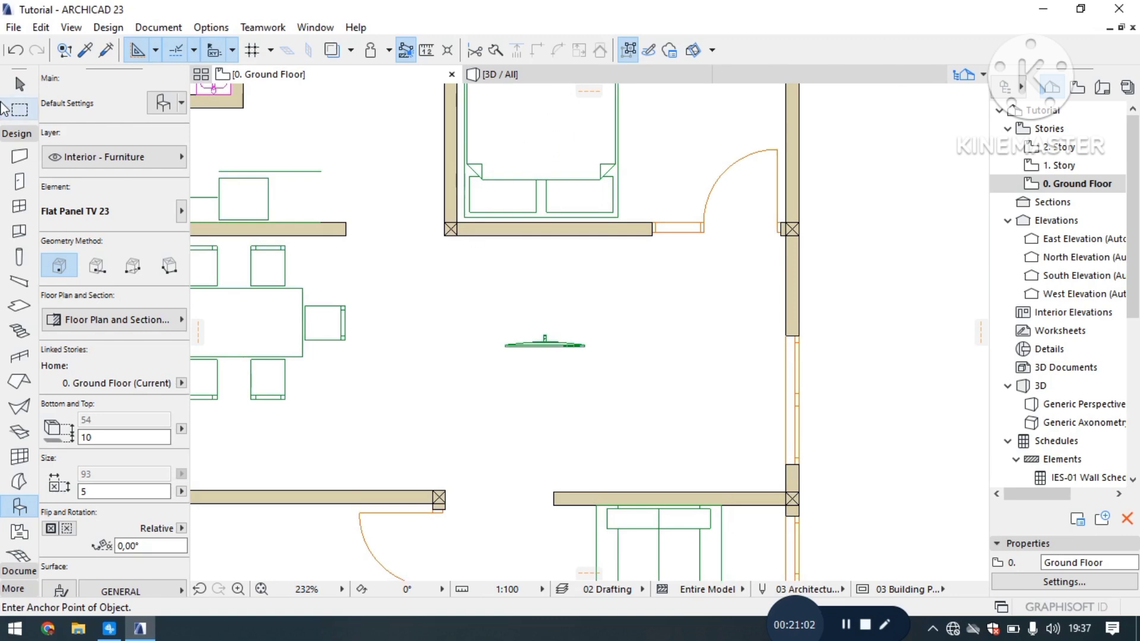
Step: Move the placed TV by the end of its mount onto the lower face of the upper bedroom's wall
click(20, 83)
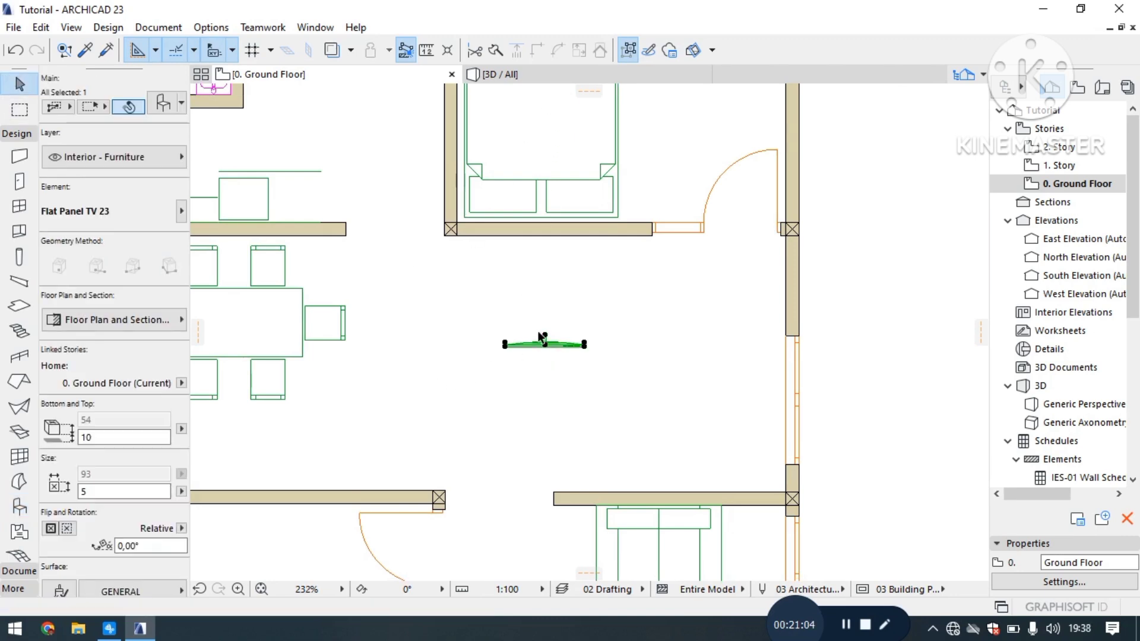
scroll(541, 348, up, 5)
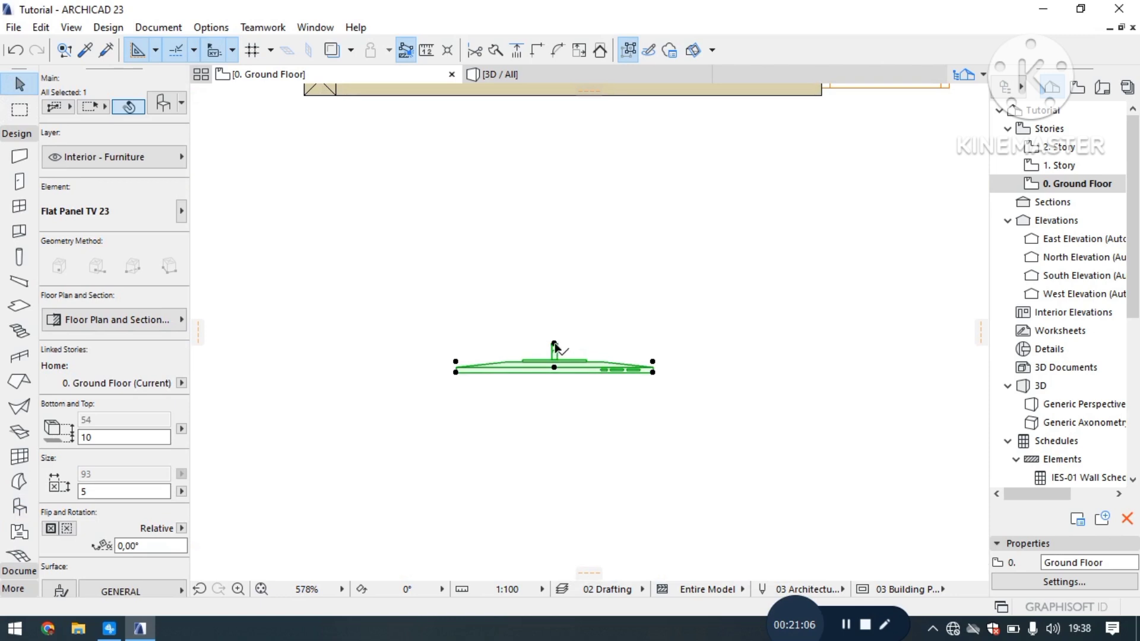
click(554, 346)
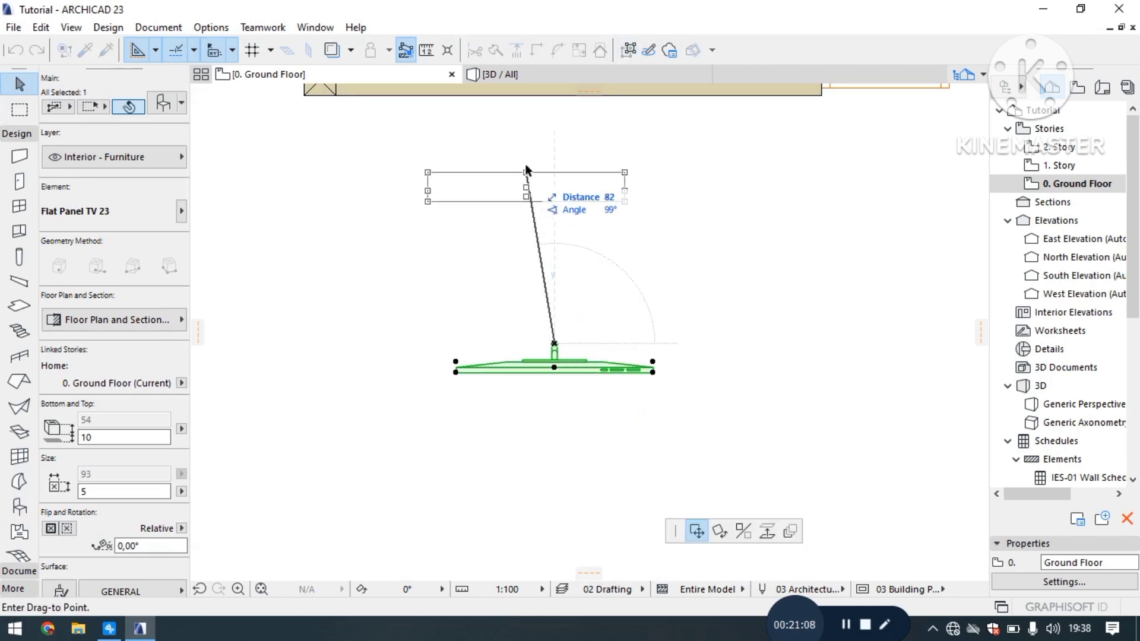
scroll(529, 184, down, 2)
scroll(537, 134, up, 3)
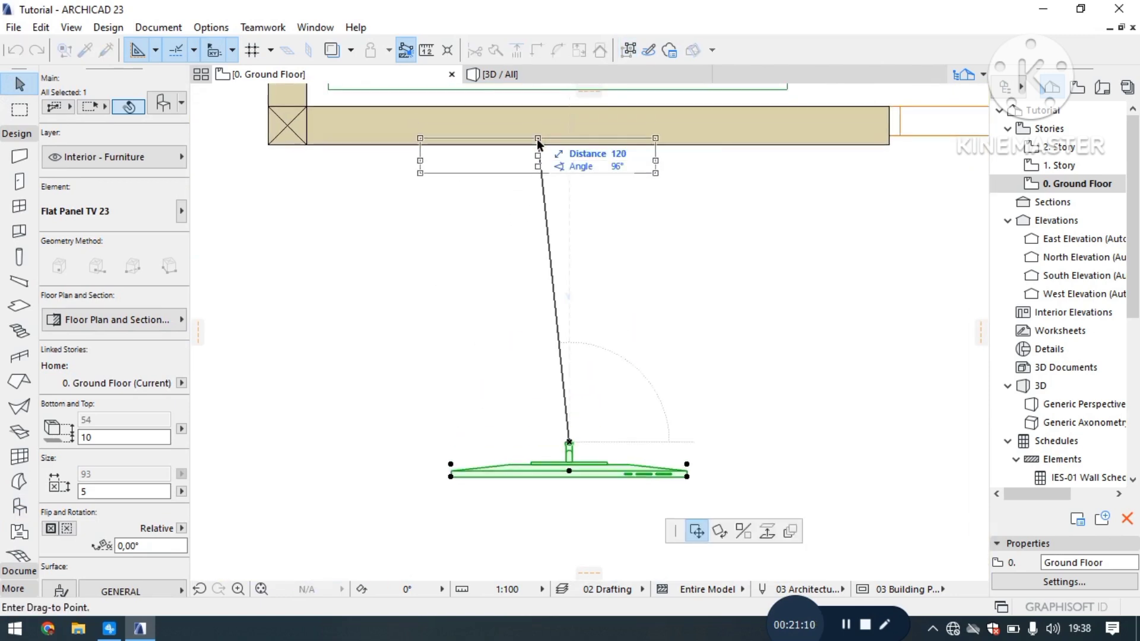
click(570, 145)
click(565, 291)
scroll(552, 315, down, 3)
Step: Examine the TV's height and position against the bedroom wall in the 3D view
click(499, 75)
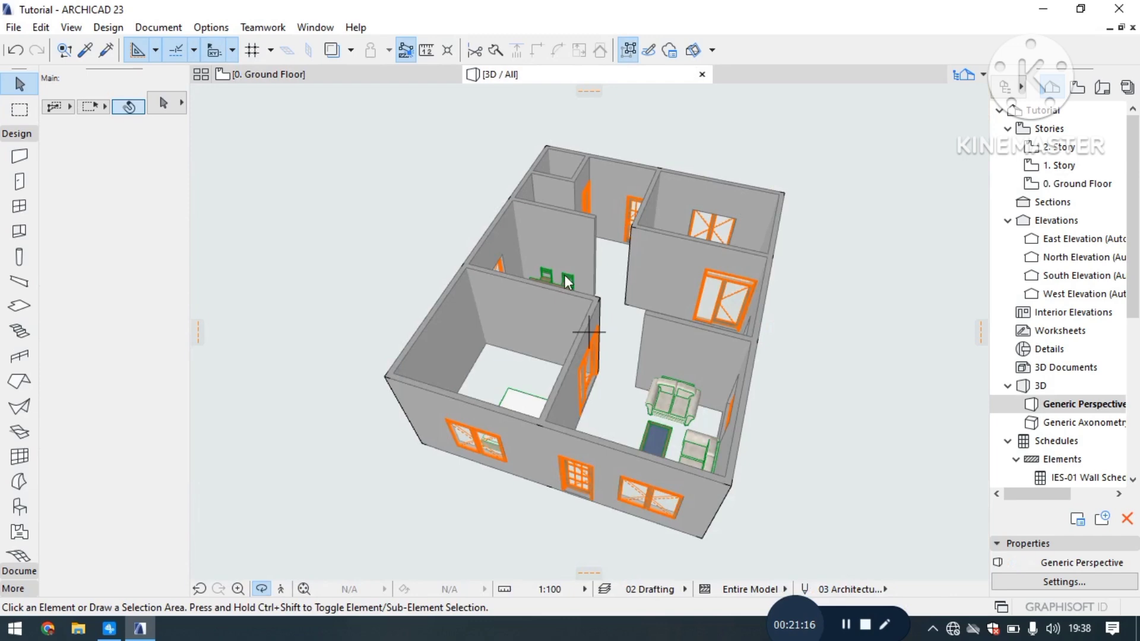
click(657, 323)
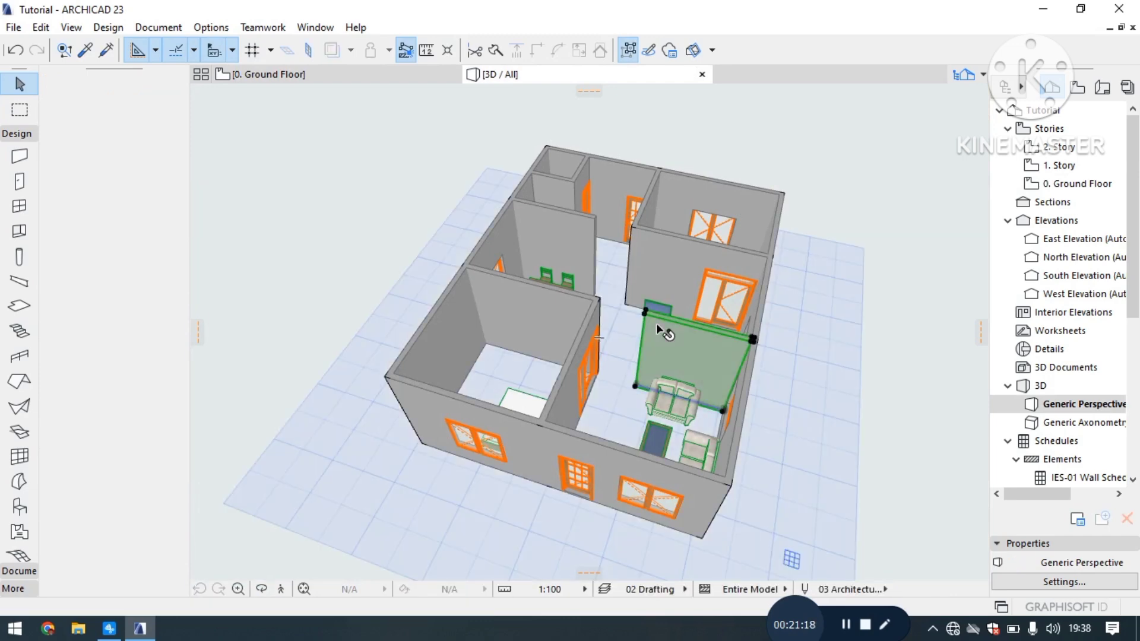
click(461, 472)
click(261, 589)
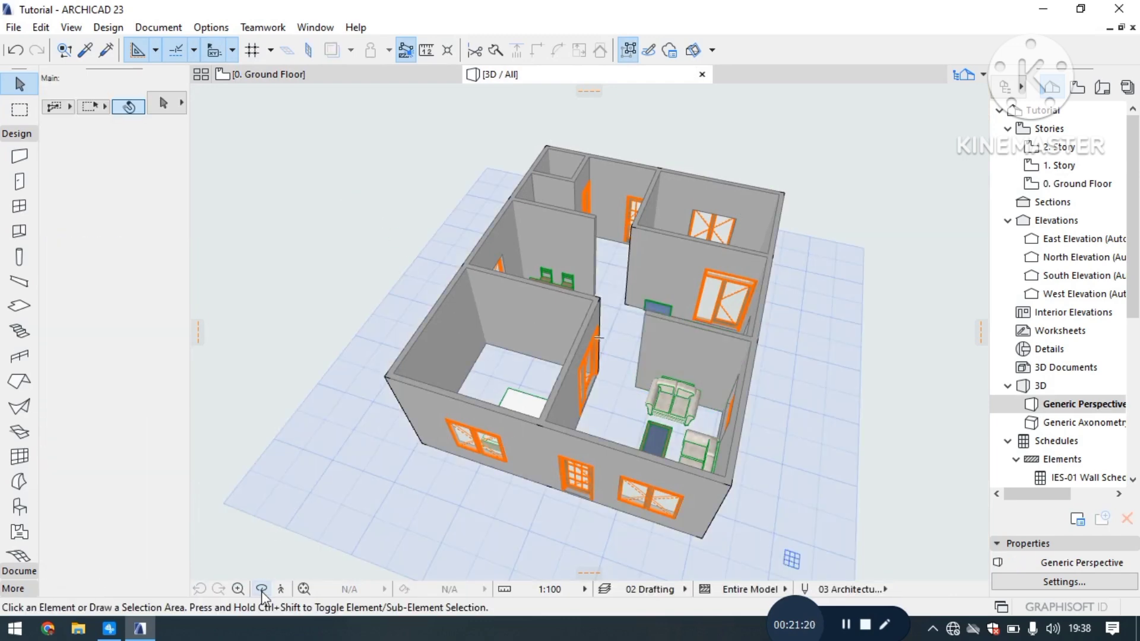
scroll(611, 295, up, 10)
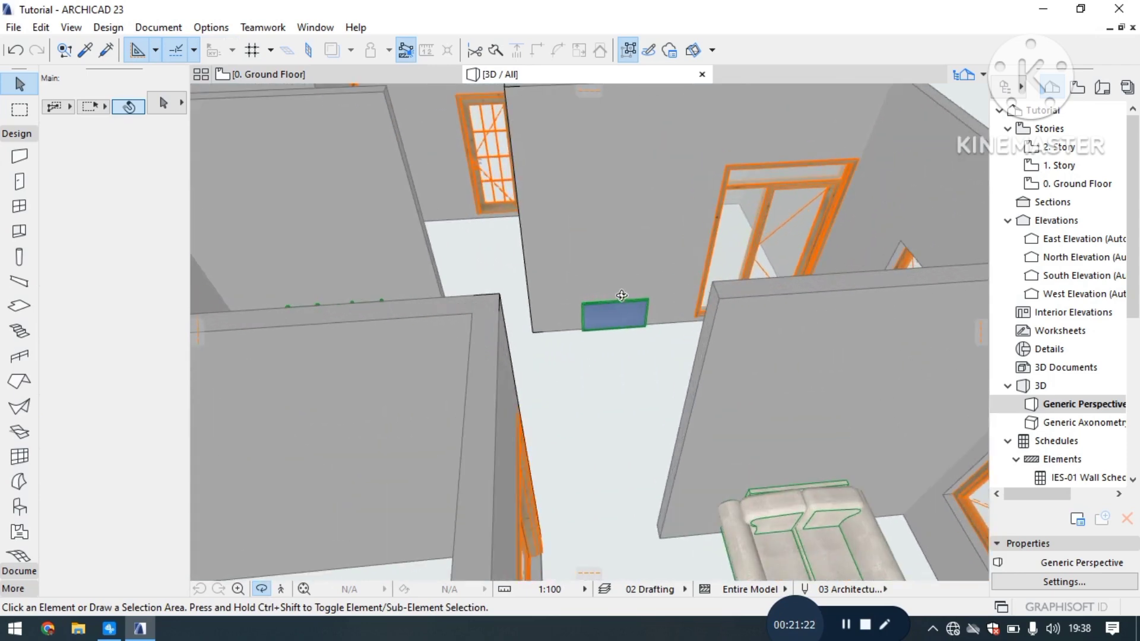
scroll(611, 295, down, 10)
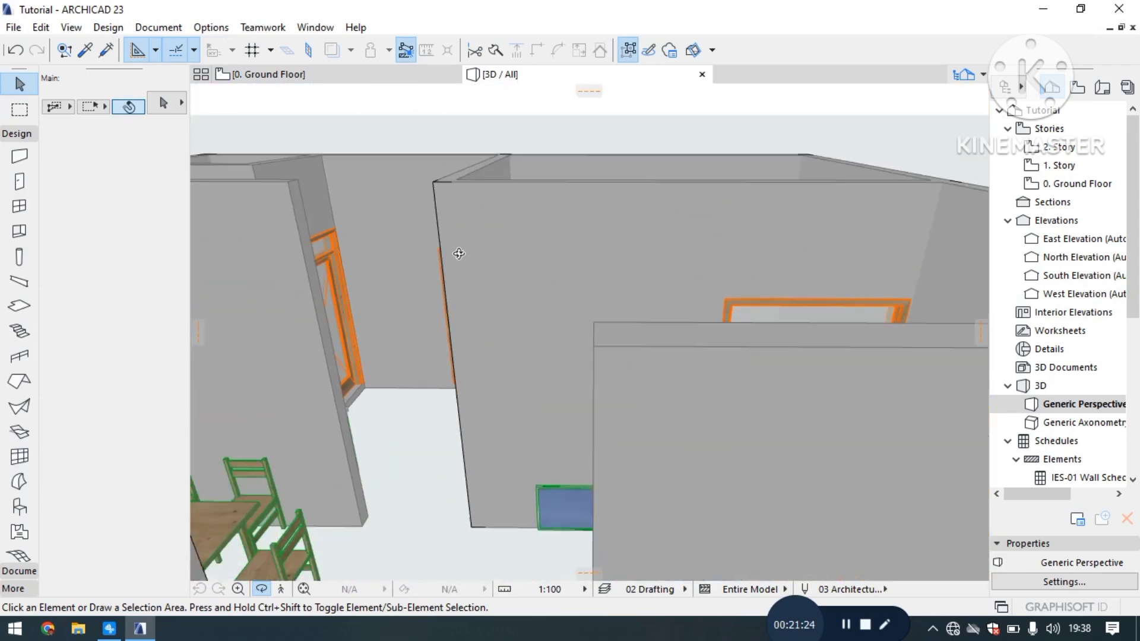
scroll(618, 446, up, 6)
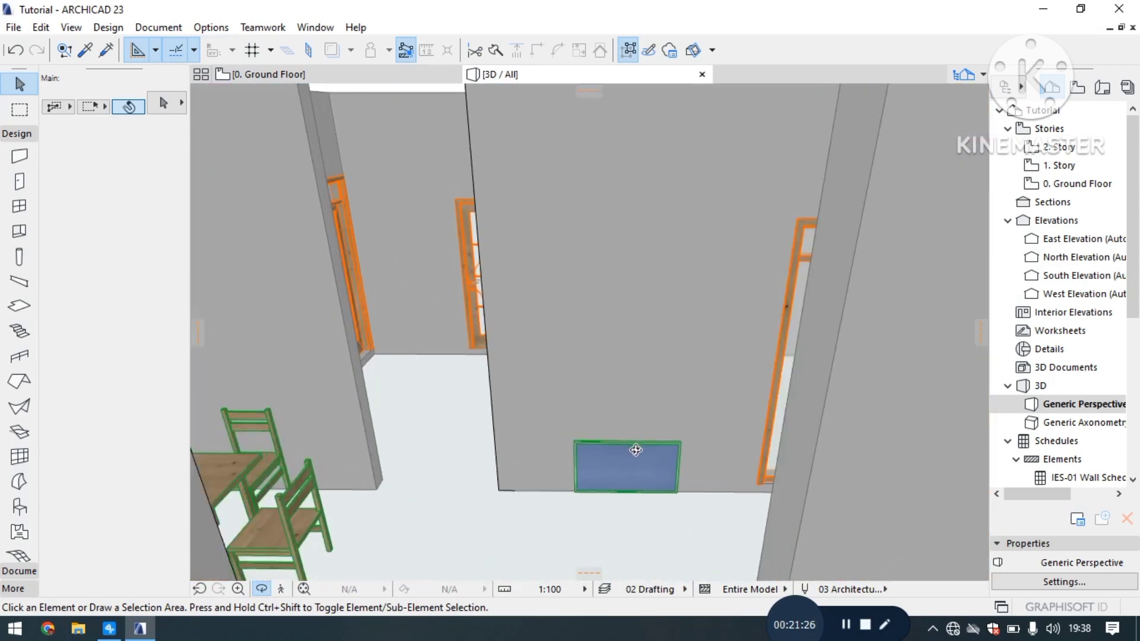
middle_drag(636, 465, 620, 504)
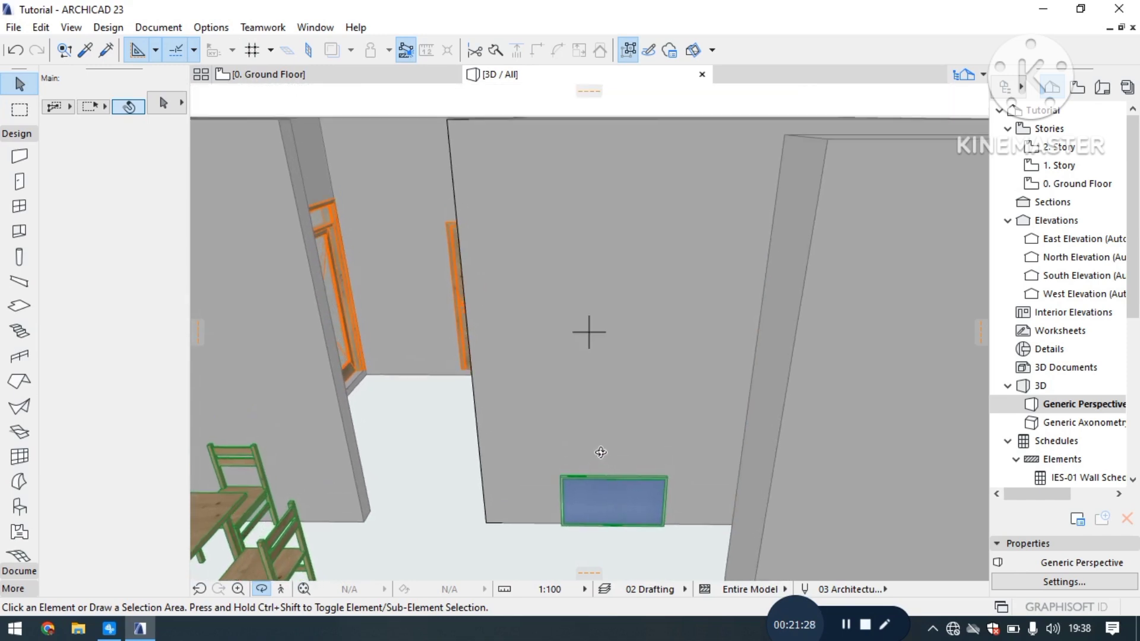
Step: Raise the flat panel TV vertically along the wall to a bottom elevation of 150 in the 3D view
click(598, 481)
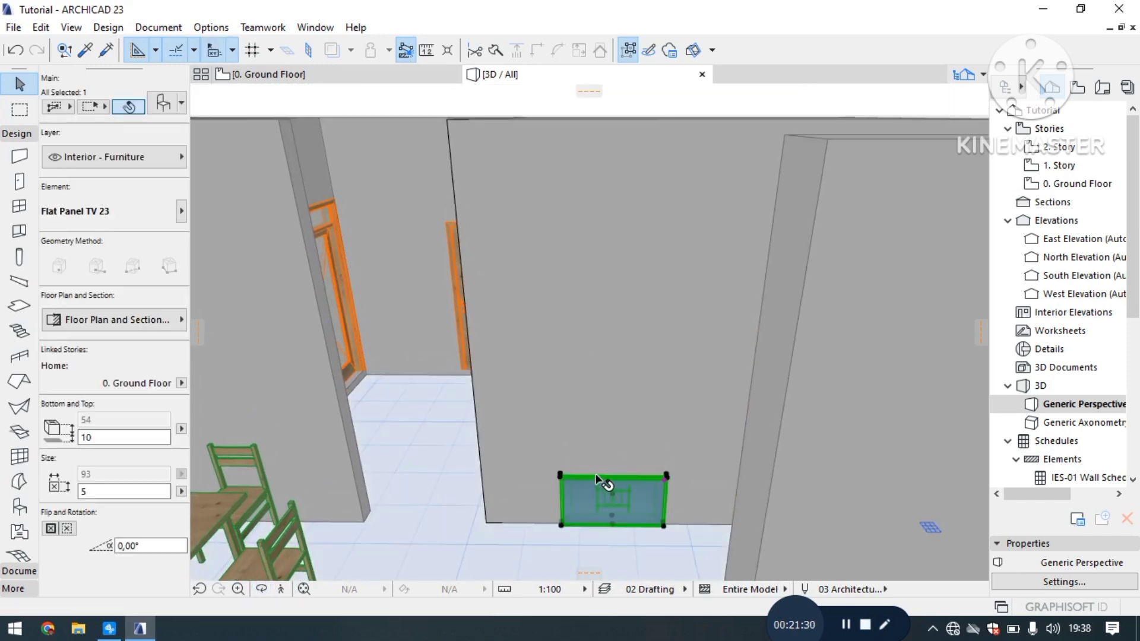
click(597, 476)
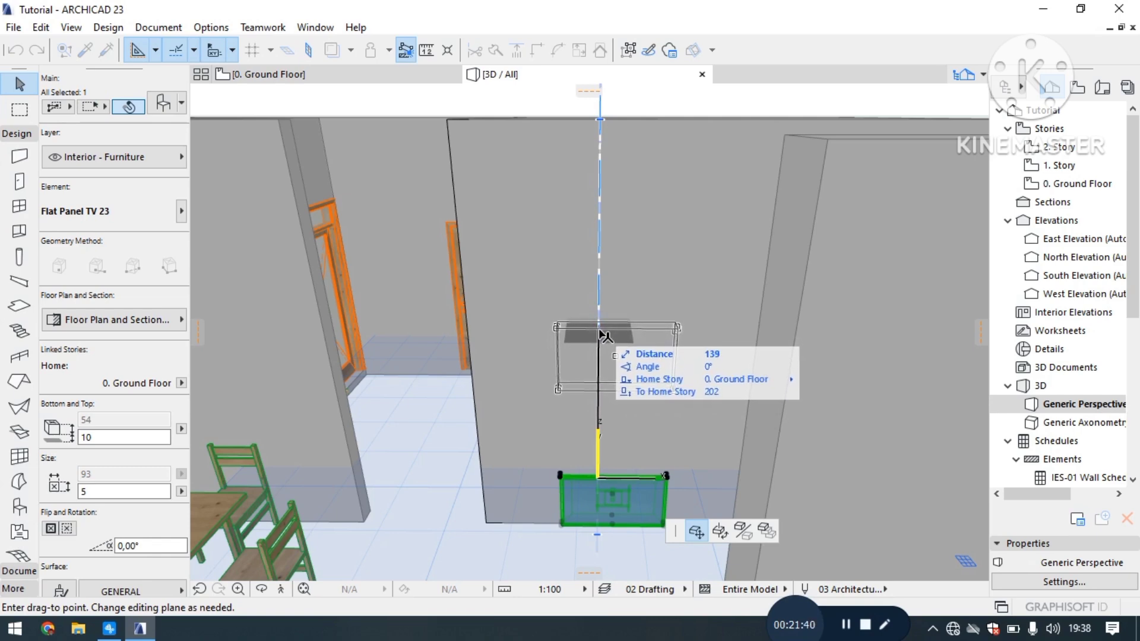
click(603, 334)
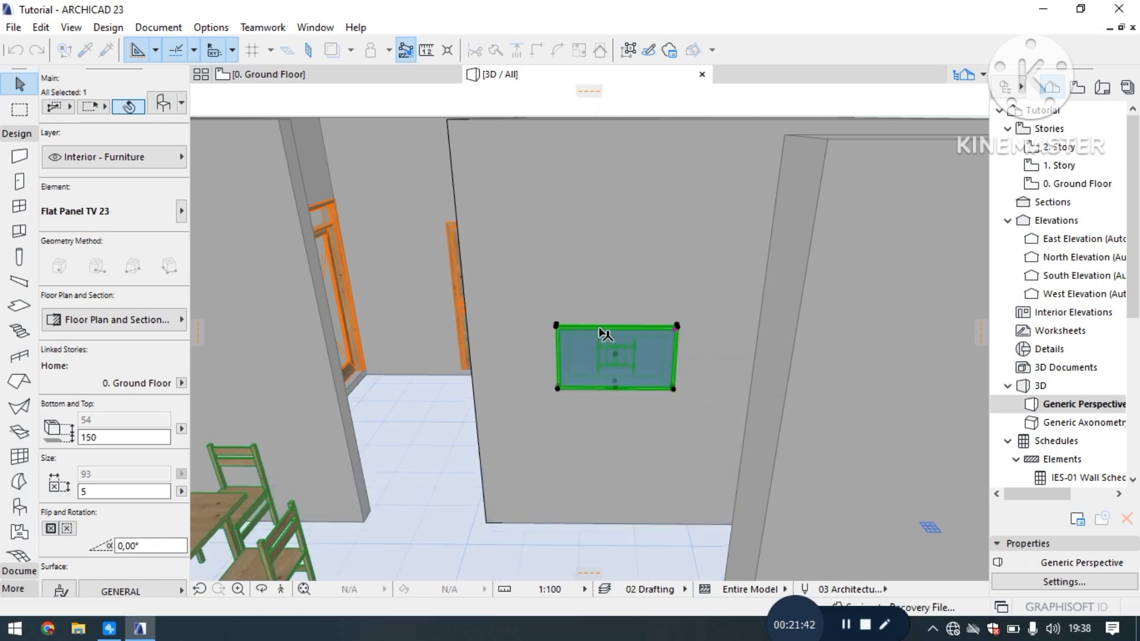
scroll(640, 521, down, 5)
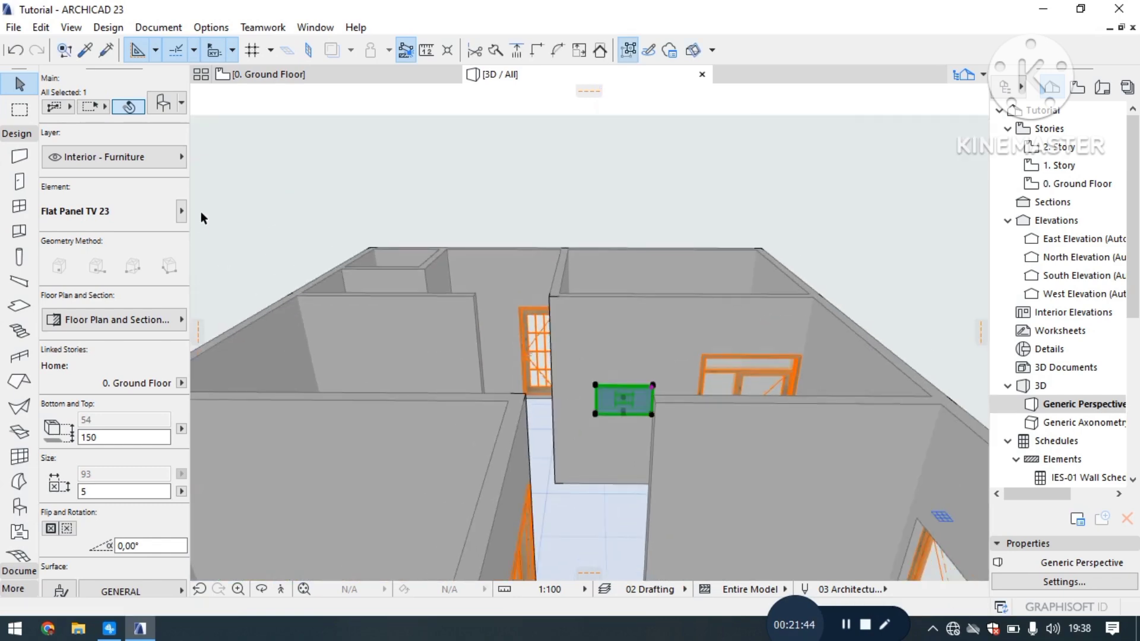
scroll(514, 369, down, 3)
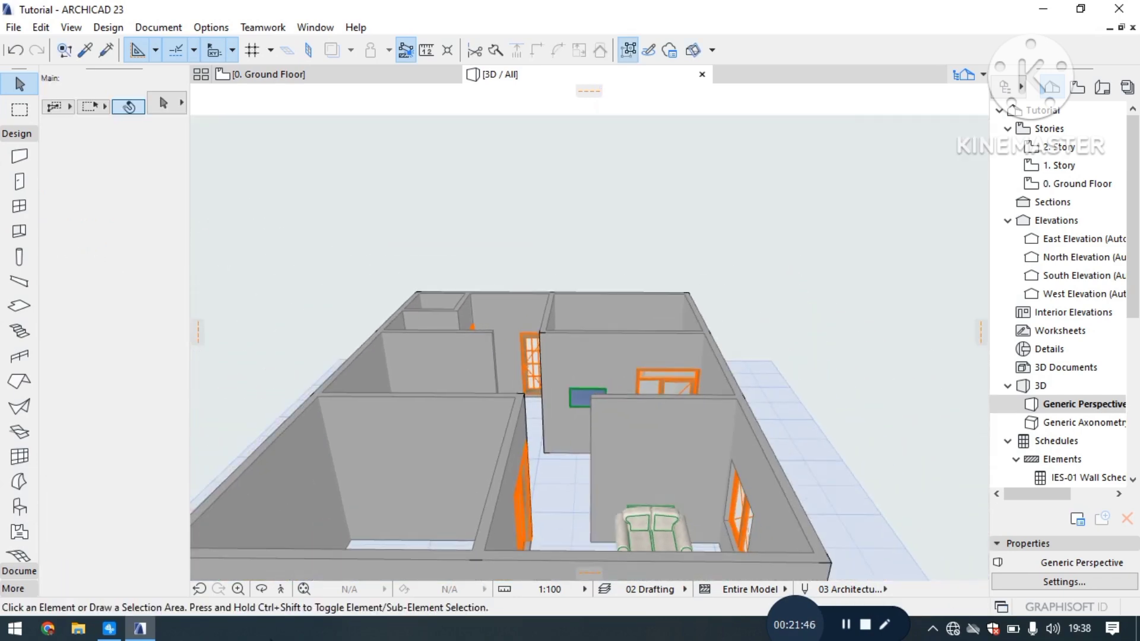
click(261, 589)
drag(309, 487, 458, 439)
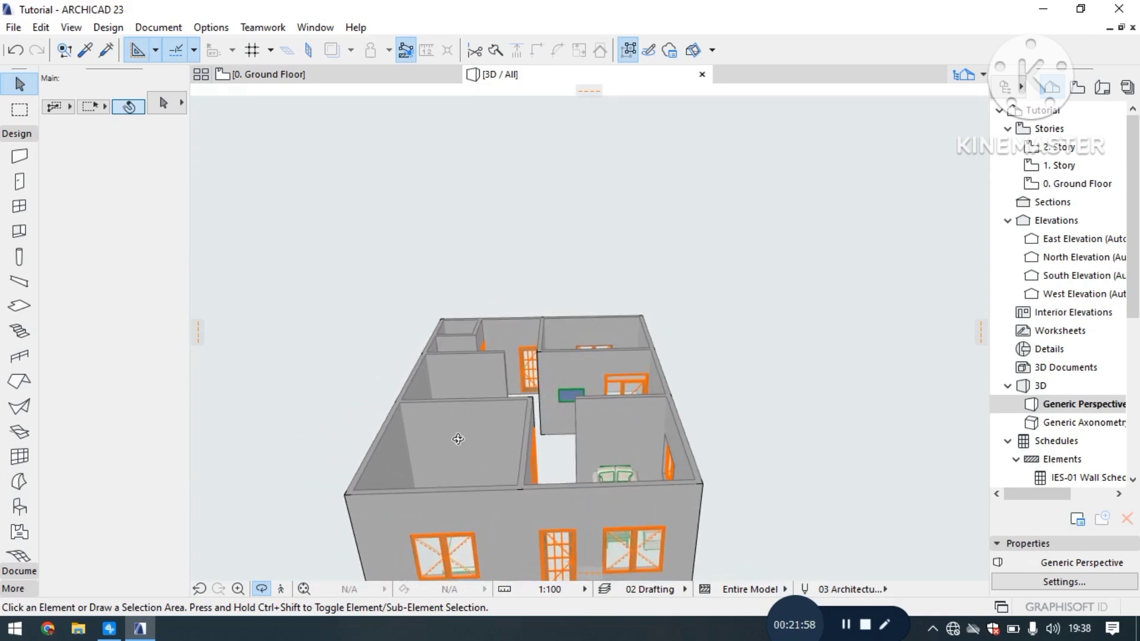
scroll(611, 285, down, 3)
Step: Open the 1. Story floor plan and show the ground floor layout beneath it as a trace reference
click(1045, 168)
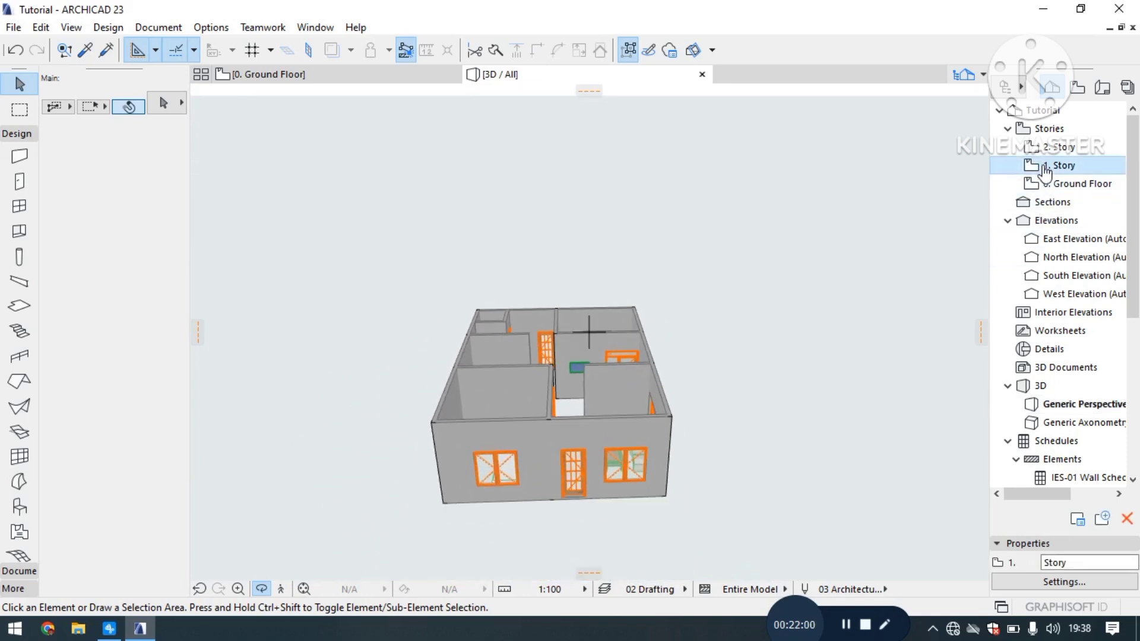
double_click(1048, 167)
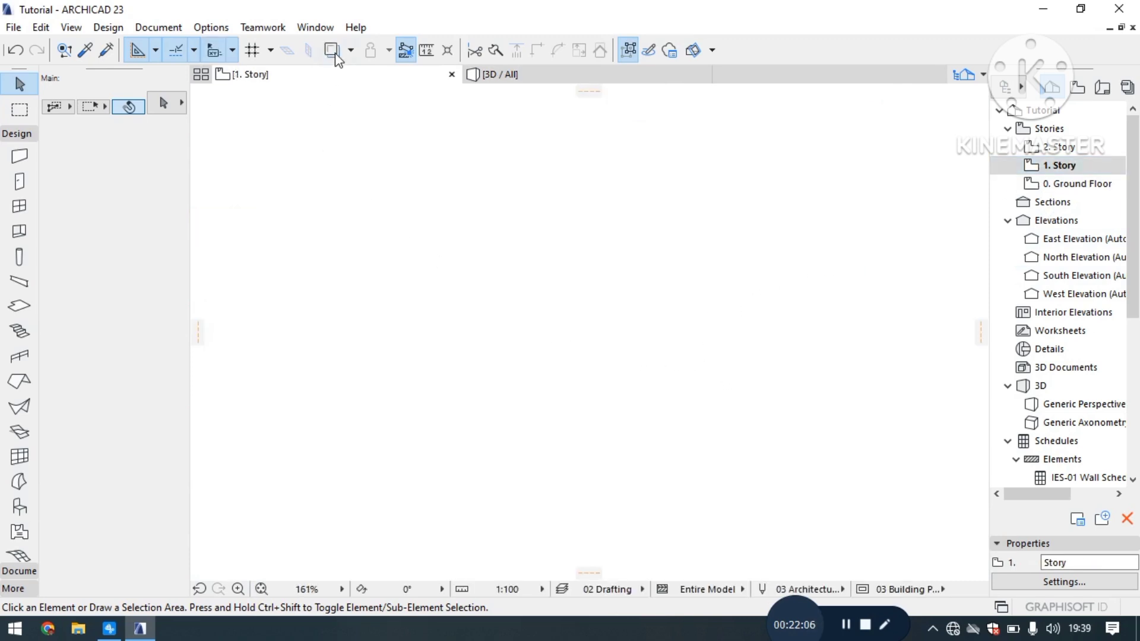
scroll(461, 326, down, 3)
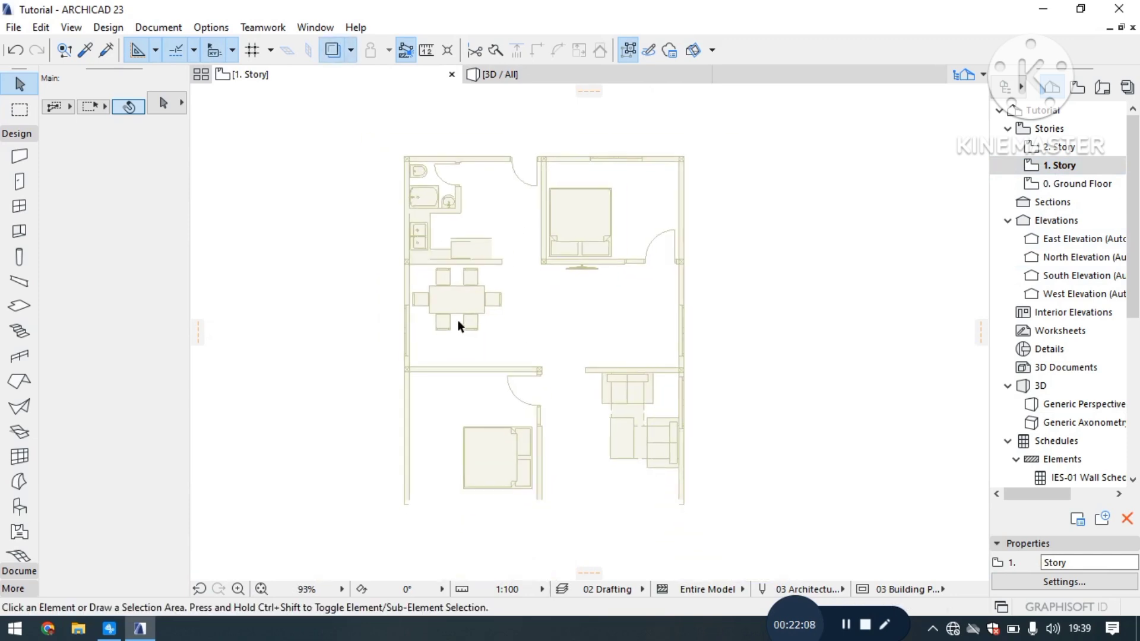
middle_drag(424, 274, 409, 300)
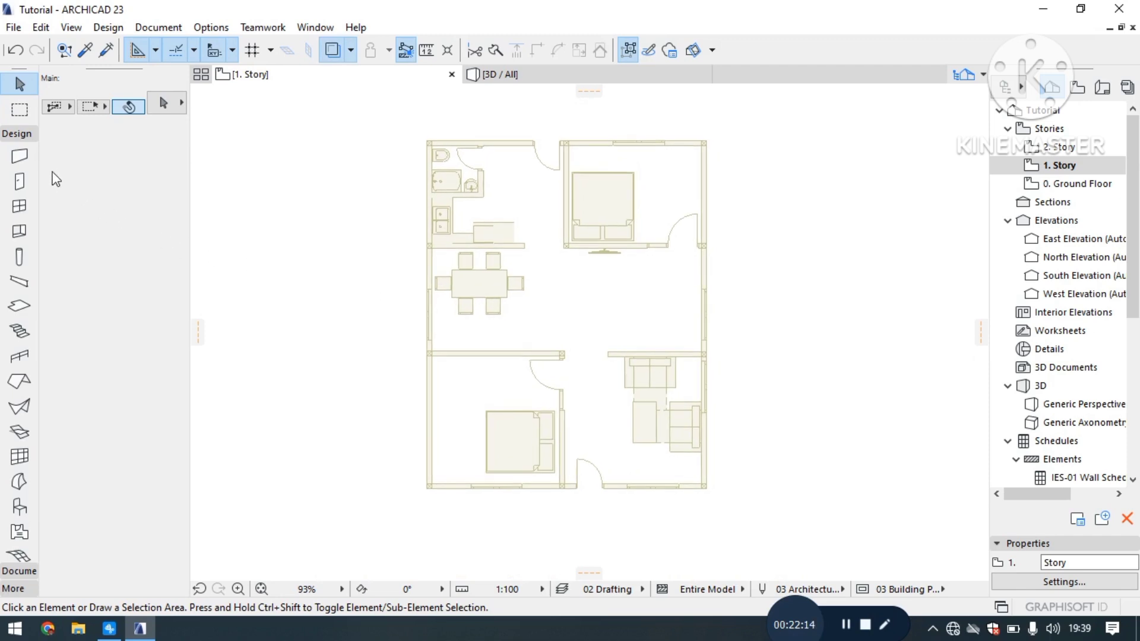
Step: Try to draw a straight wall on 1. Story from the traced column by the lower bedroom door to the outer wall column above the sofas
click(24, 156)
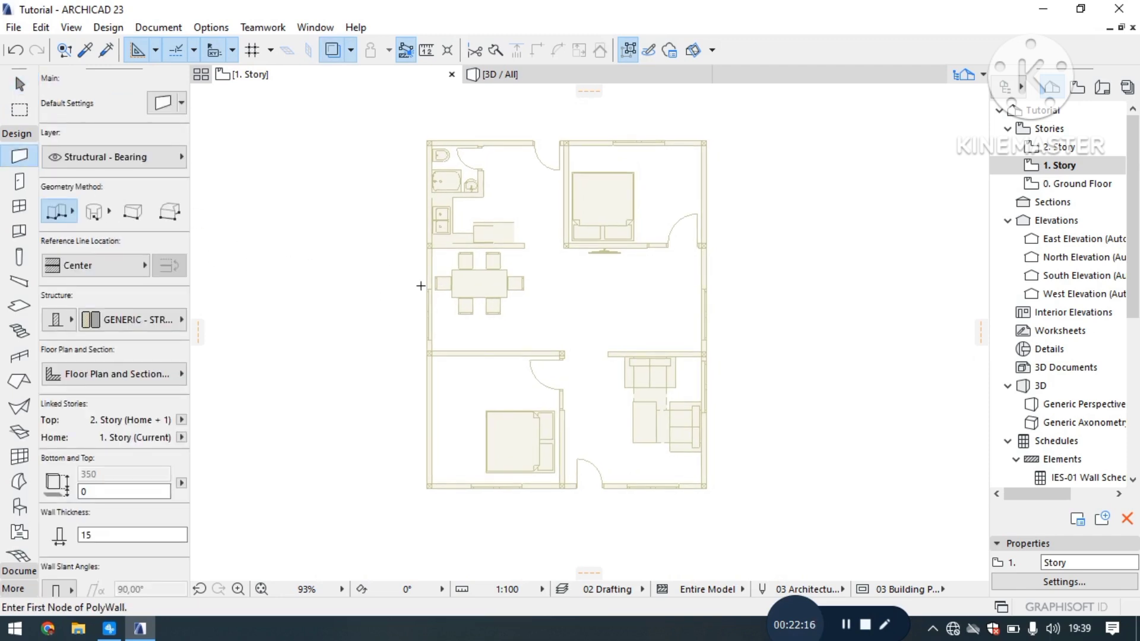
middle_drag(418, 279, 408, 273)
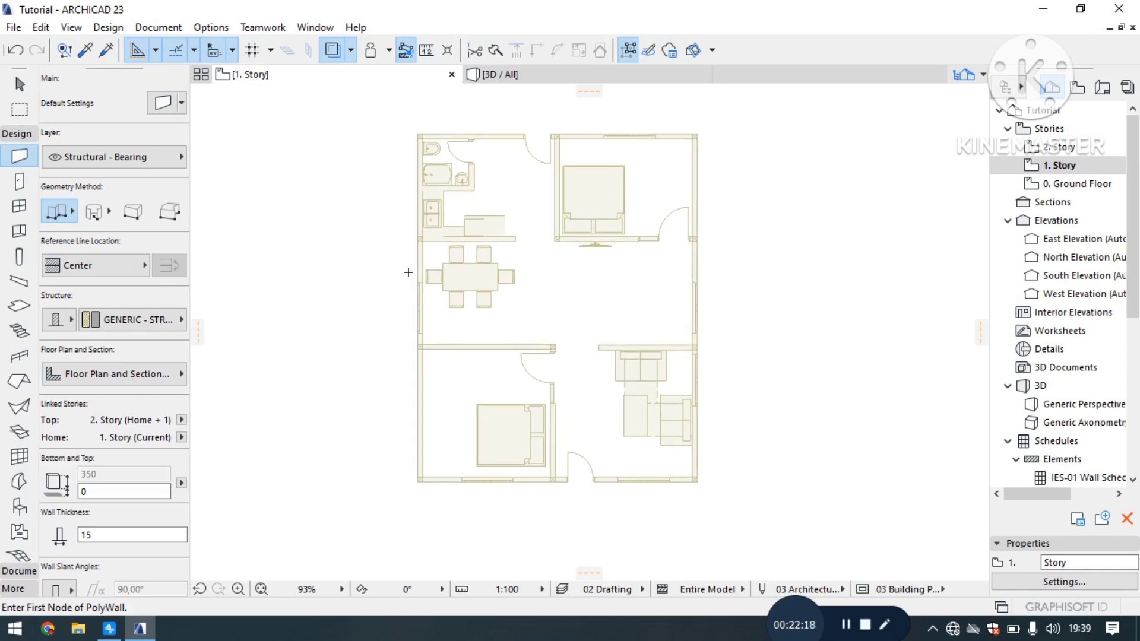
middle_drag(494, 357, 488, 322)
scroll(531, 312, up, 5)
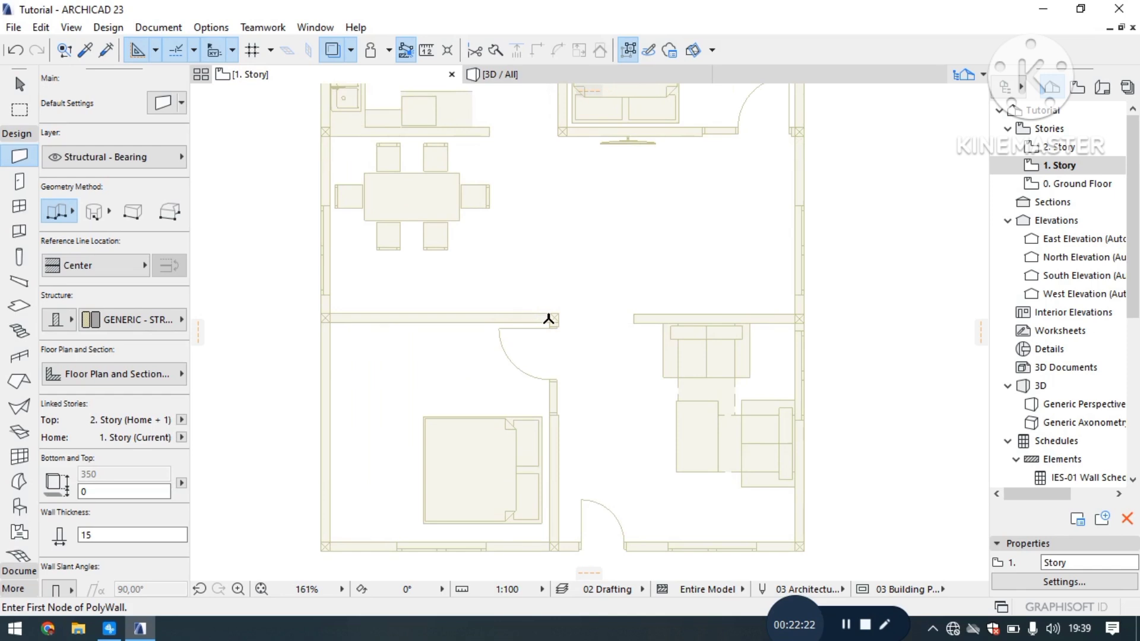
scroll(591, 279, down, 2)
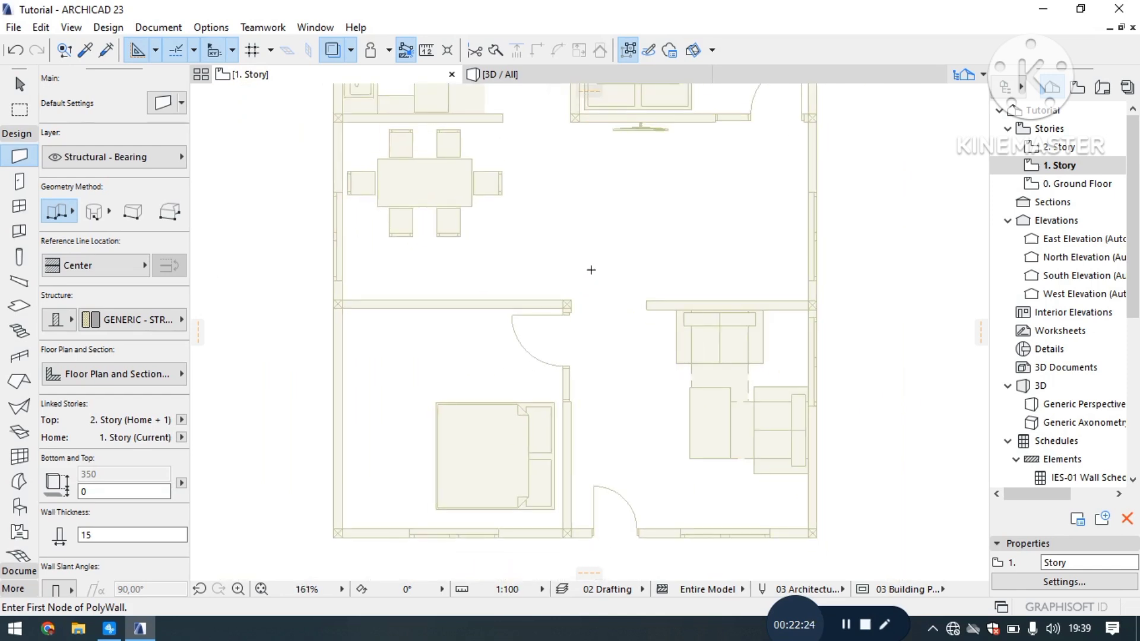
scroll(579, 291, up, 6)
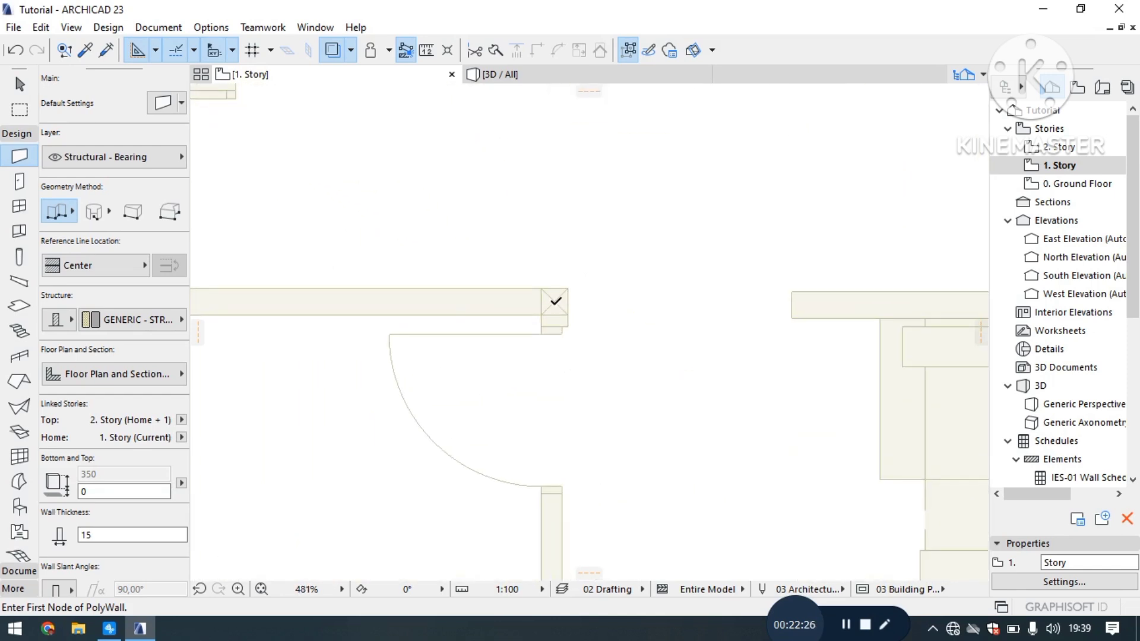
click(554, 301)
scroll(621, 291, down, 2)
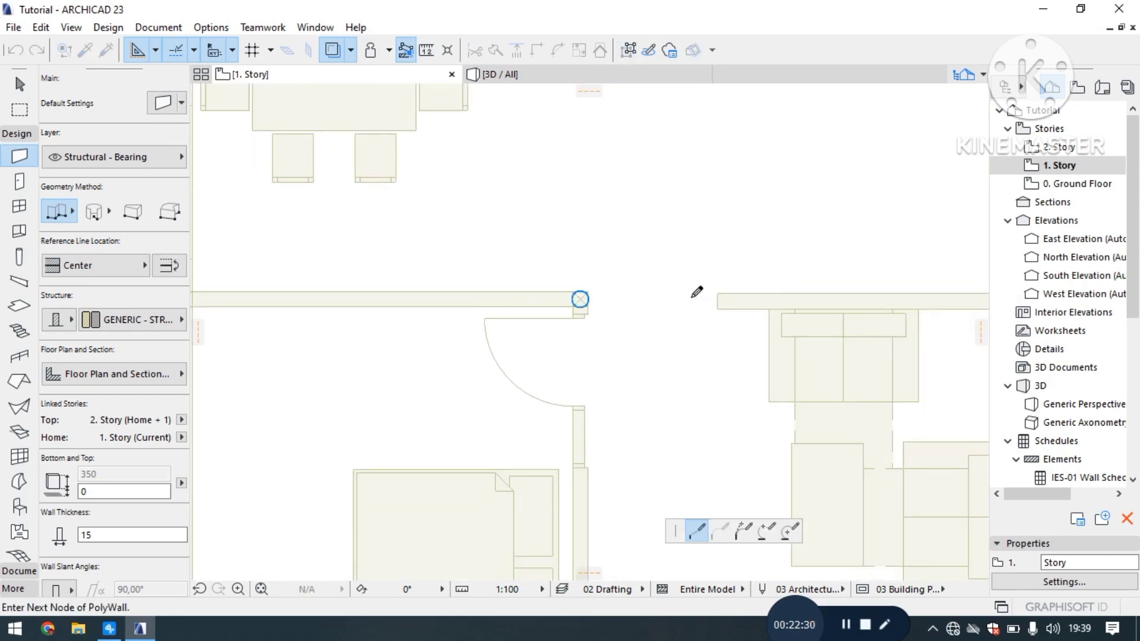
scroll(697, 292, down, 4)
scroll(891, 293, up, 5)
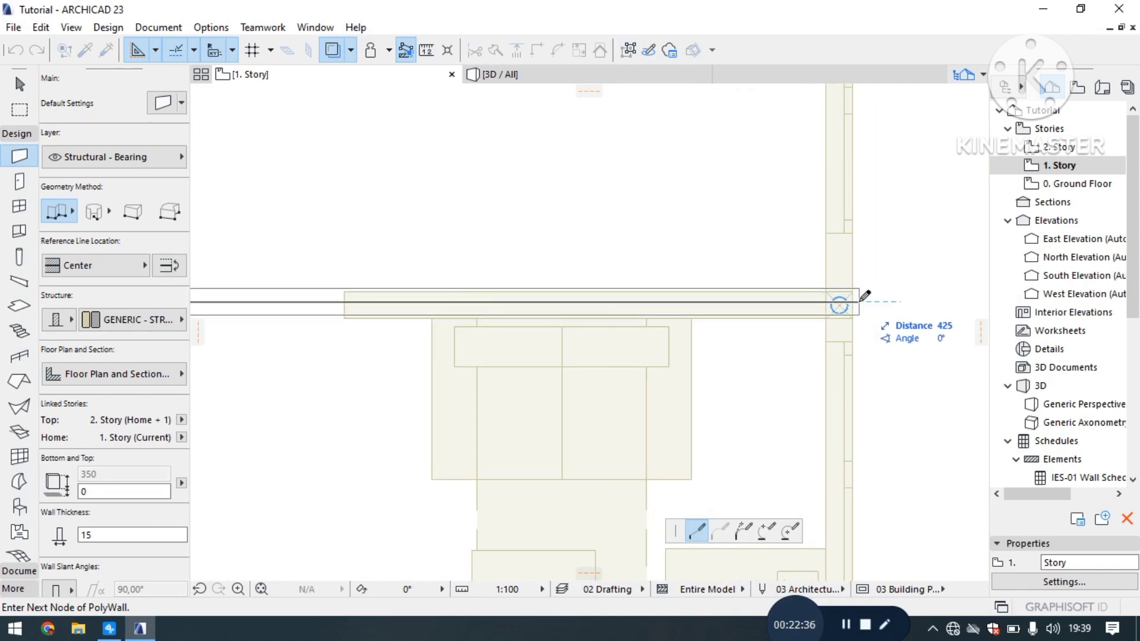
double_click(838, 304)
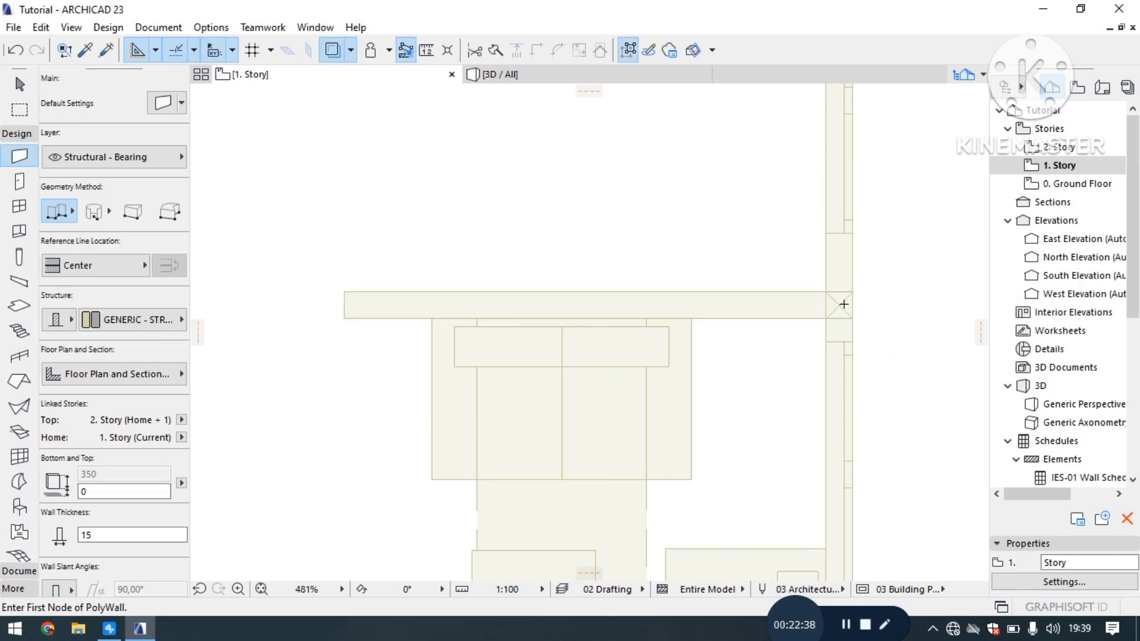
Step: Start a 15-thick chained wall on 1. Story at the outer column above the sofas and run it straight down to the lower outer corner column
scroll(844, 304, up, 3)
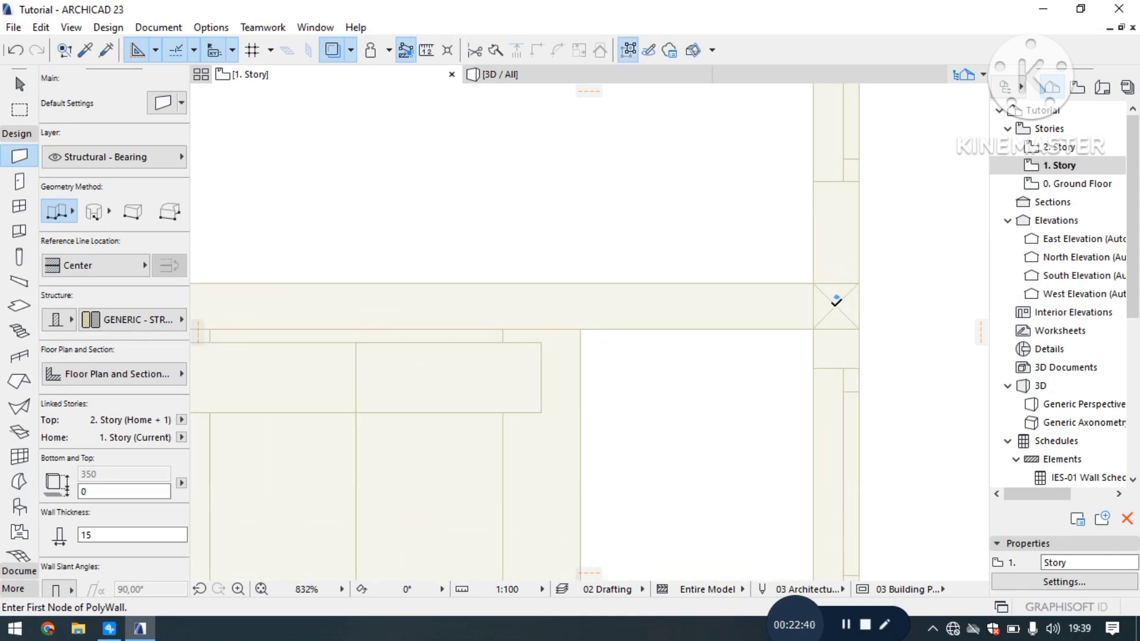
click(836, 306)
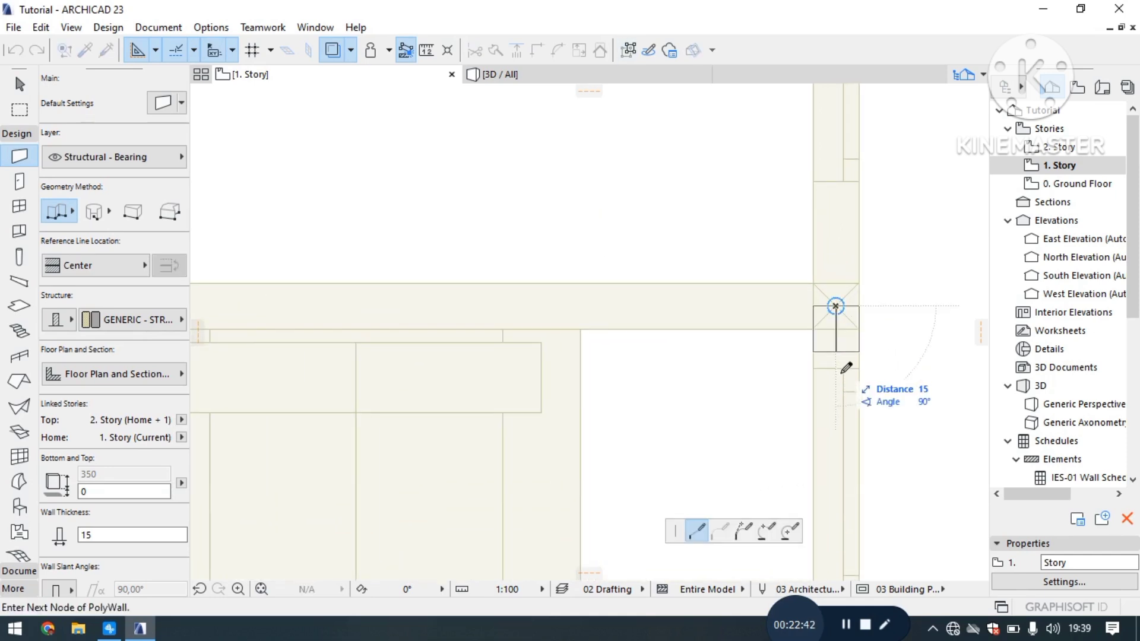
scroll(849, 399, down, 5)
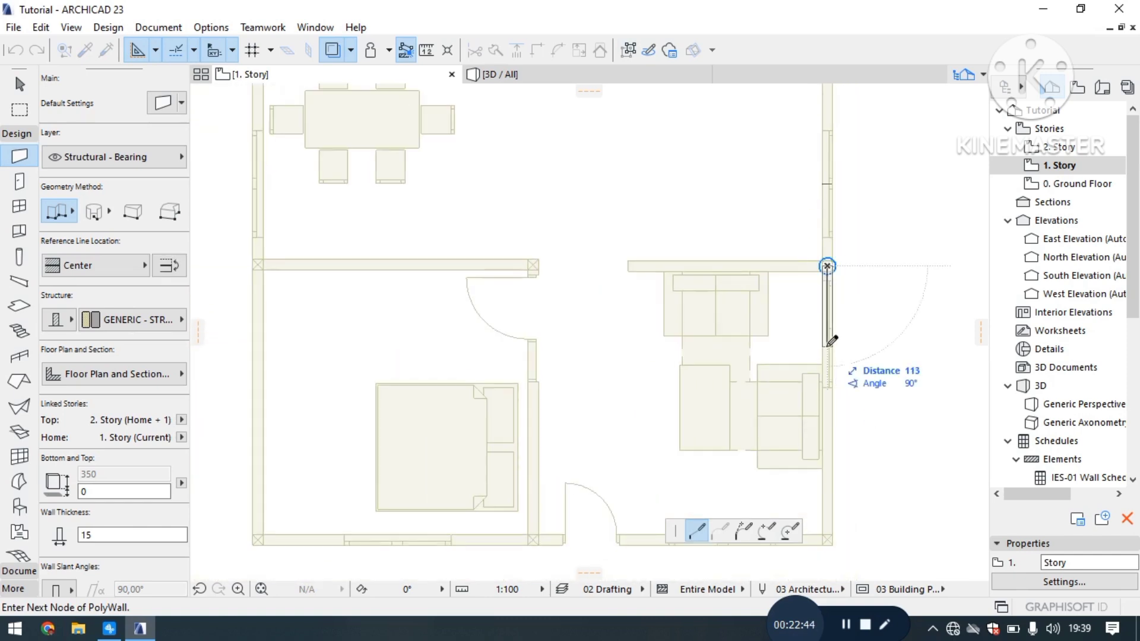
scroll(725, 242, down, 1)
scroll(768, 338, up, 1)
scroll(806, 439, up, 1)
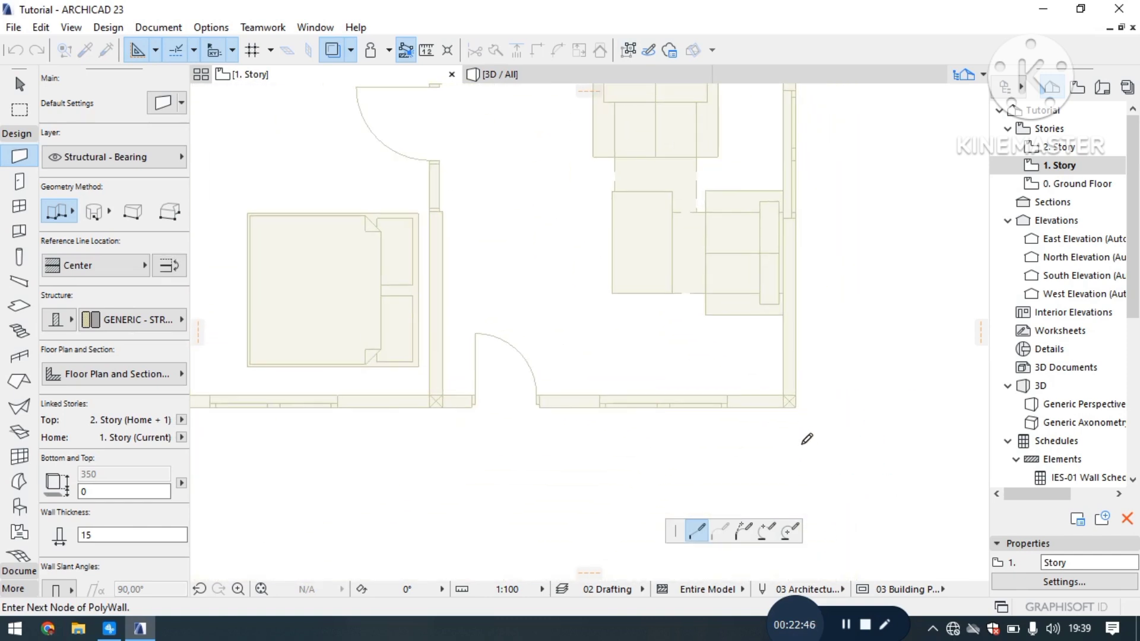
scroll(807, 440, up, 1)
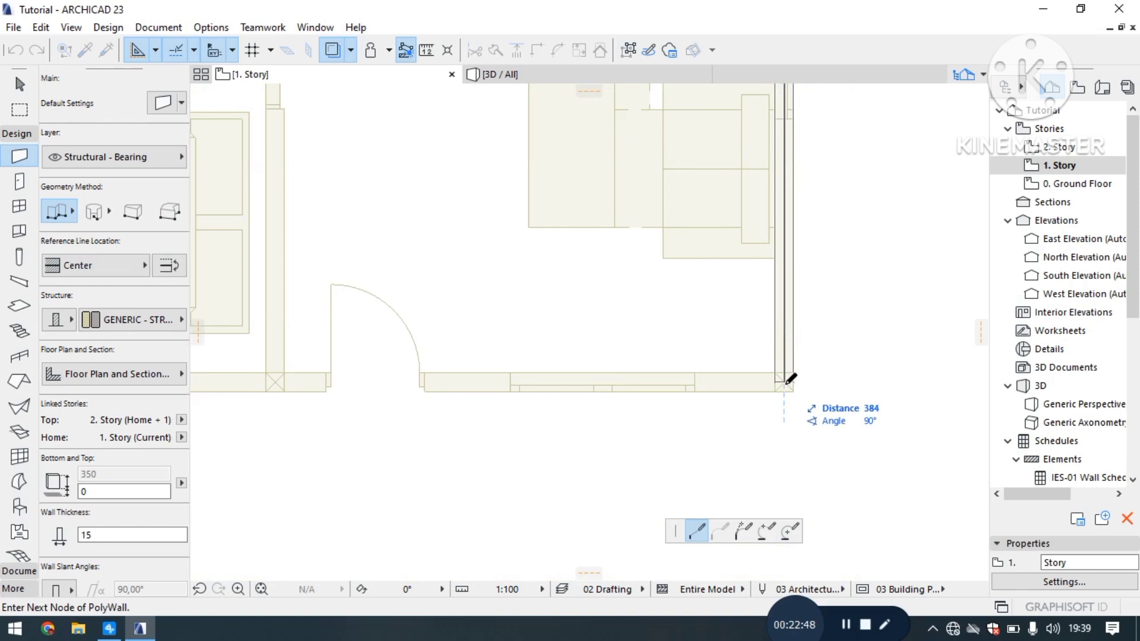
Step: Continue the wall chain to the column beside the entrance door, and up to the column by the bedroom door
scroll(589, 384, down, 3)
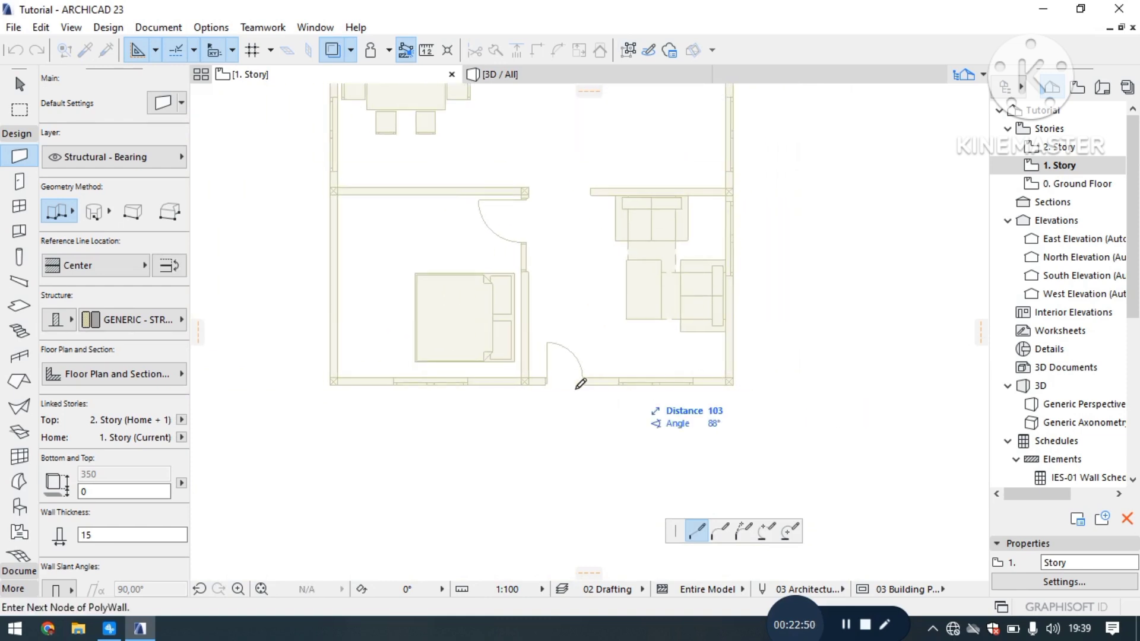
scroll(534, 380, up, 3)
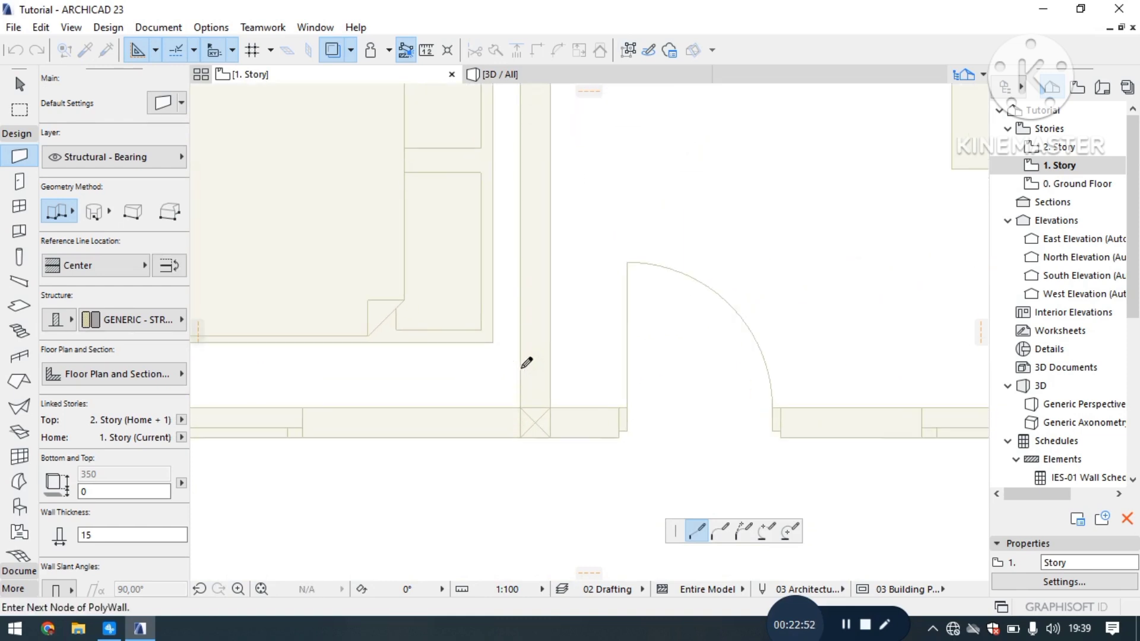
click(543, 431)
scroll(547, 323, down, 3)
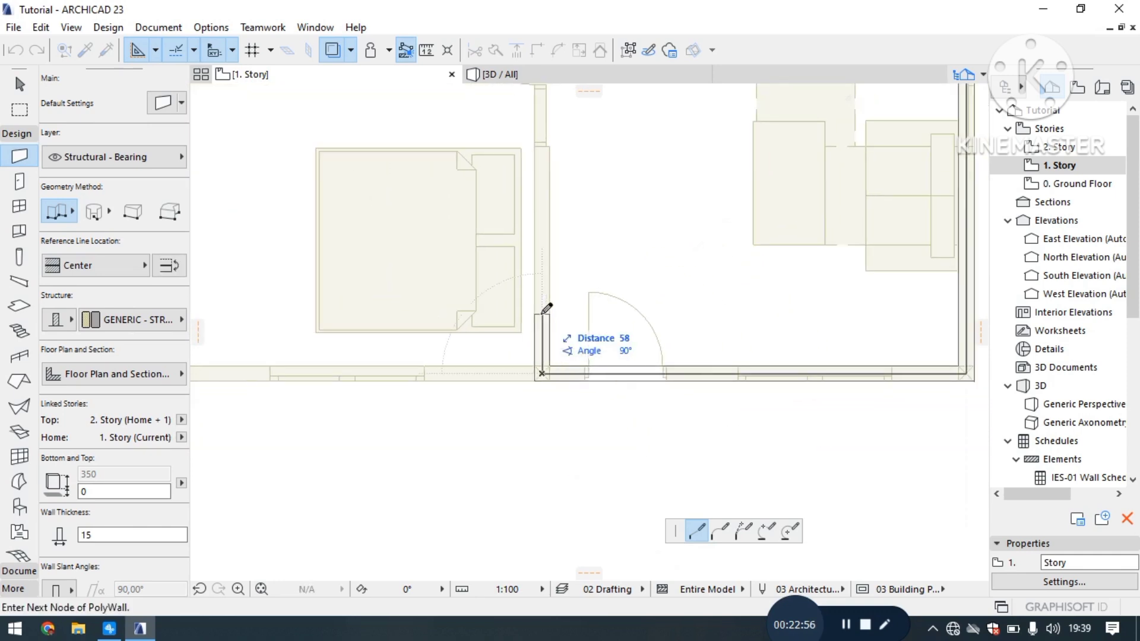
scroll(547, 316, down, 2)
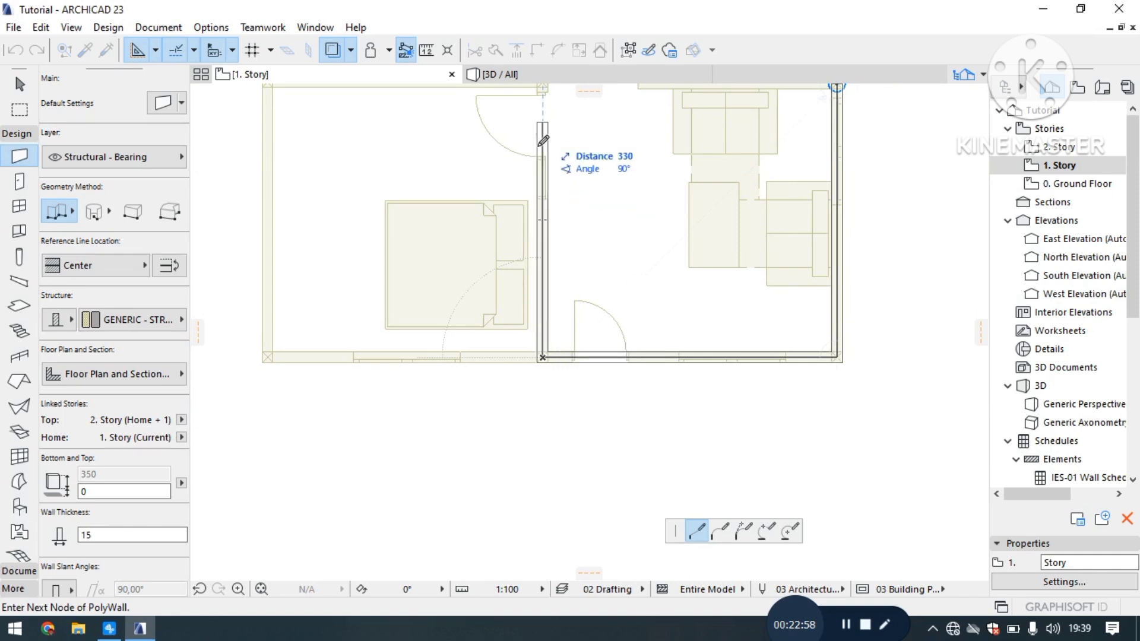
scroll(540, 89, down, 2)
scroll(542, 92, up, 4)
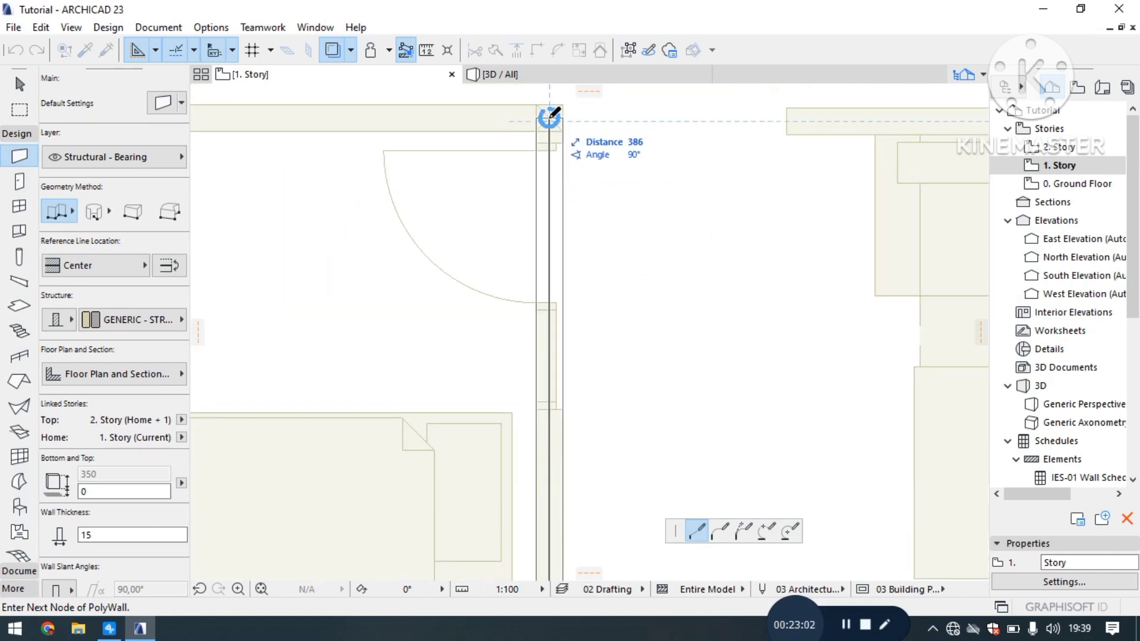
click(551, 117)
Step: Close the wall chain from the bedroom door column back to its starting point at the outer column above the sofas
scroll(541, 117, down, 3)
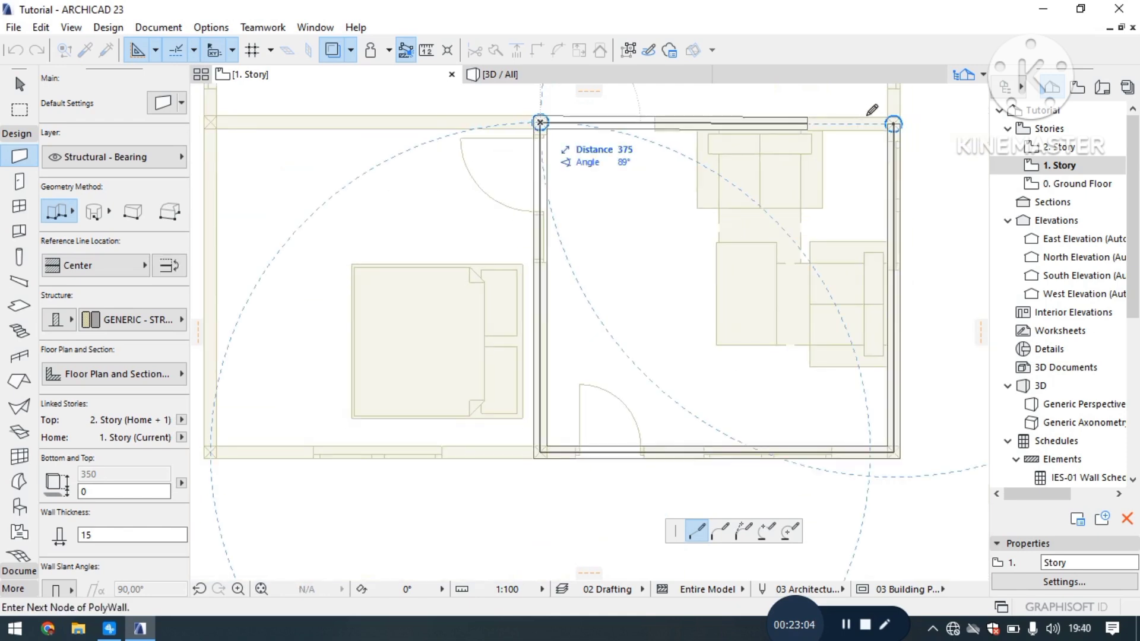
scroll(885, 113, up, 3)
scroll(902, 110, up, 3)
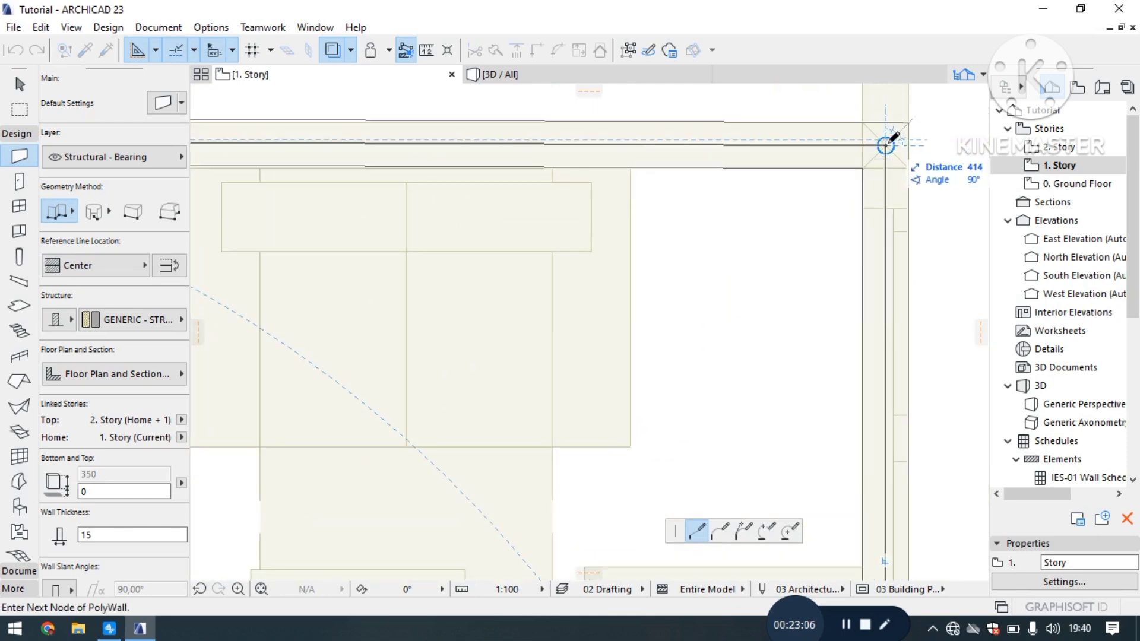
double_click(885, 144)
scroll(884, 146, down, 3)
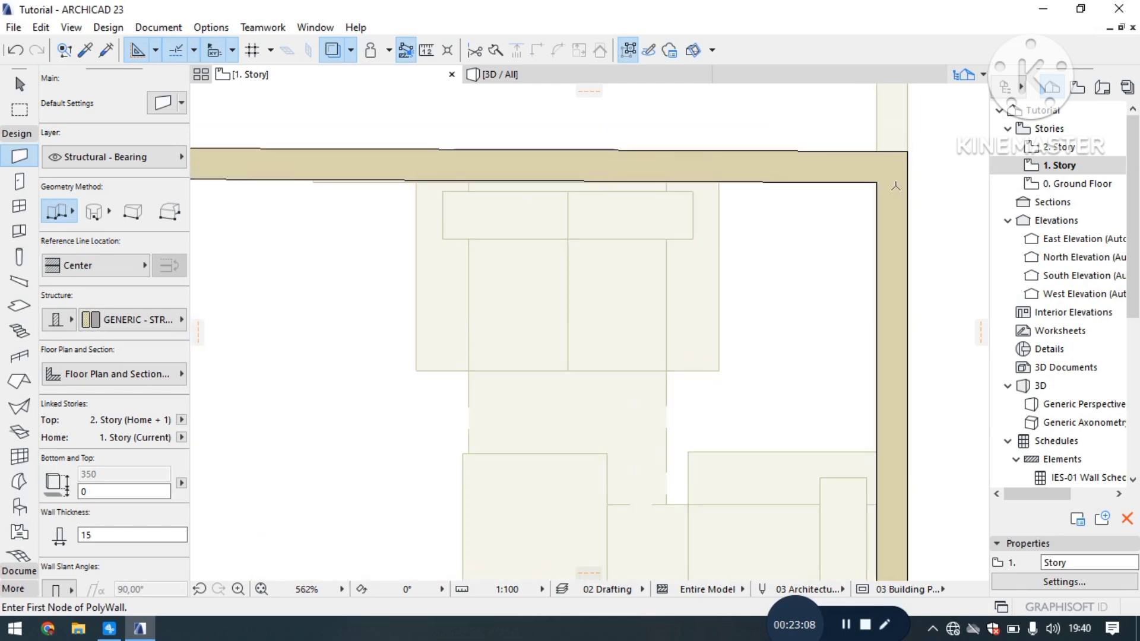
Step: Check both ends of the upper wall above the sofas for alignment with the traced plan and delete that wall
scroll(882, 184, down, 3)
scroll(458, 140, up, 3)
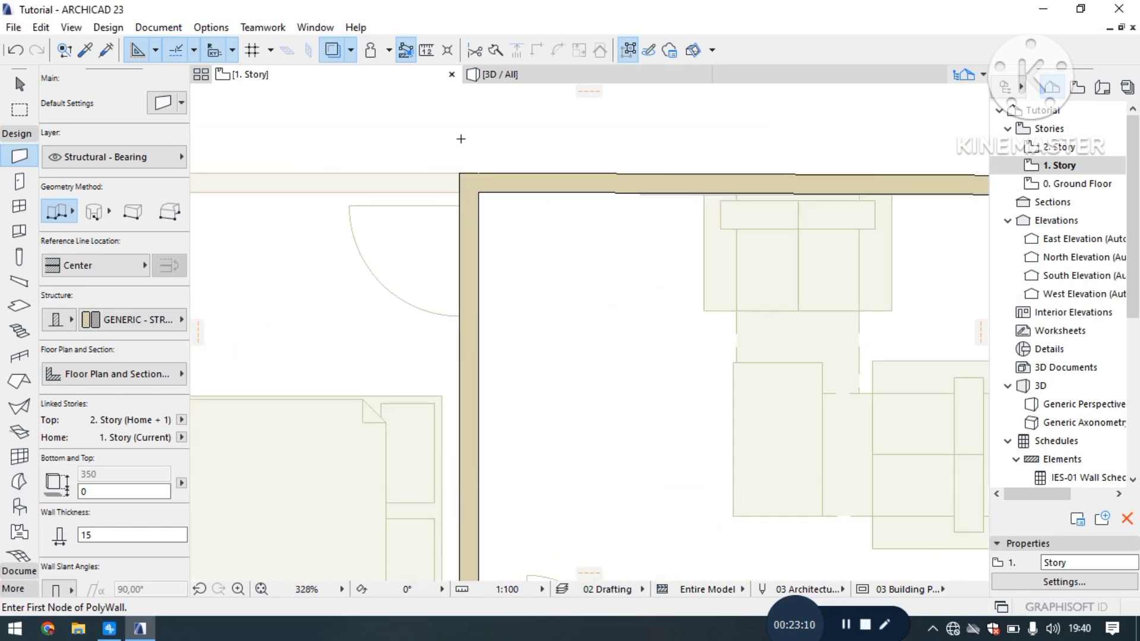
scroll(454, 141, up, 3)
scroll(459, 147, up, 3)
click(14, 86)
click(570, 315)
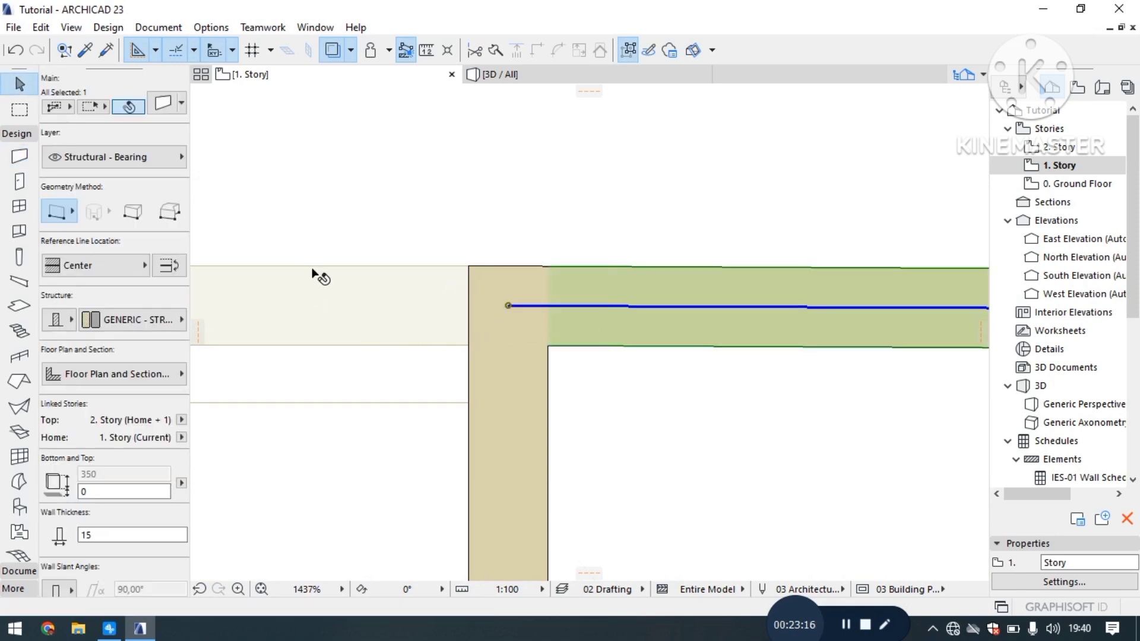
scroll(292, 277, down, 9)
scroll(724, 253, up, 12)
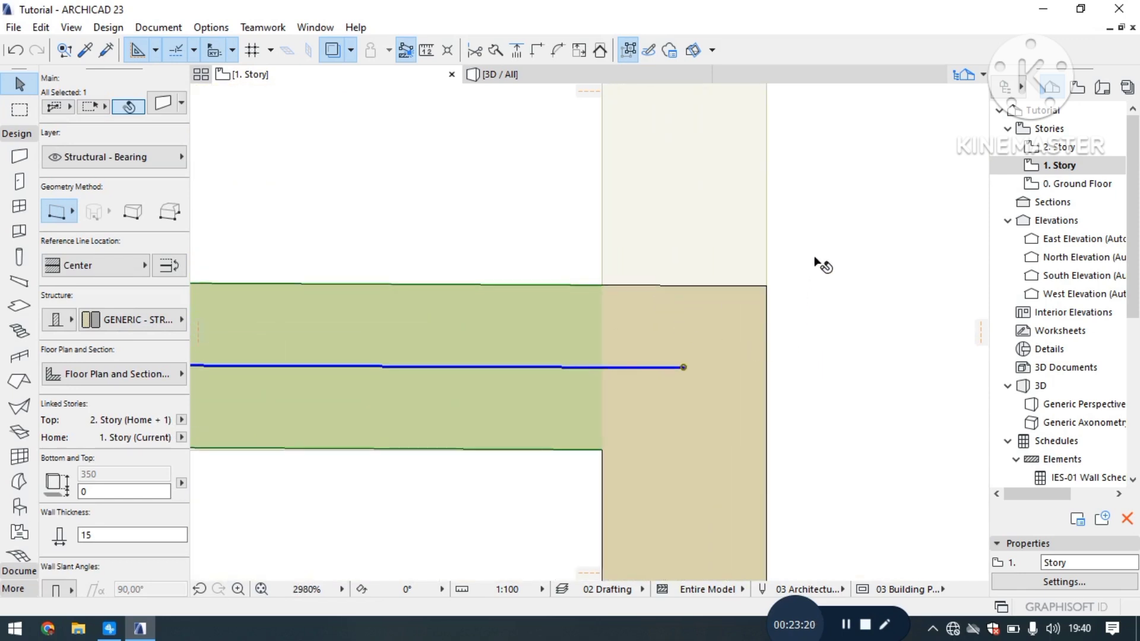
scroll(821, 262, down, 11)
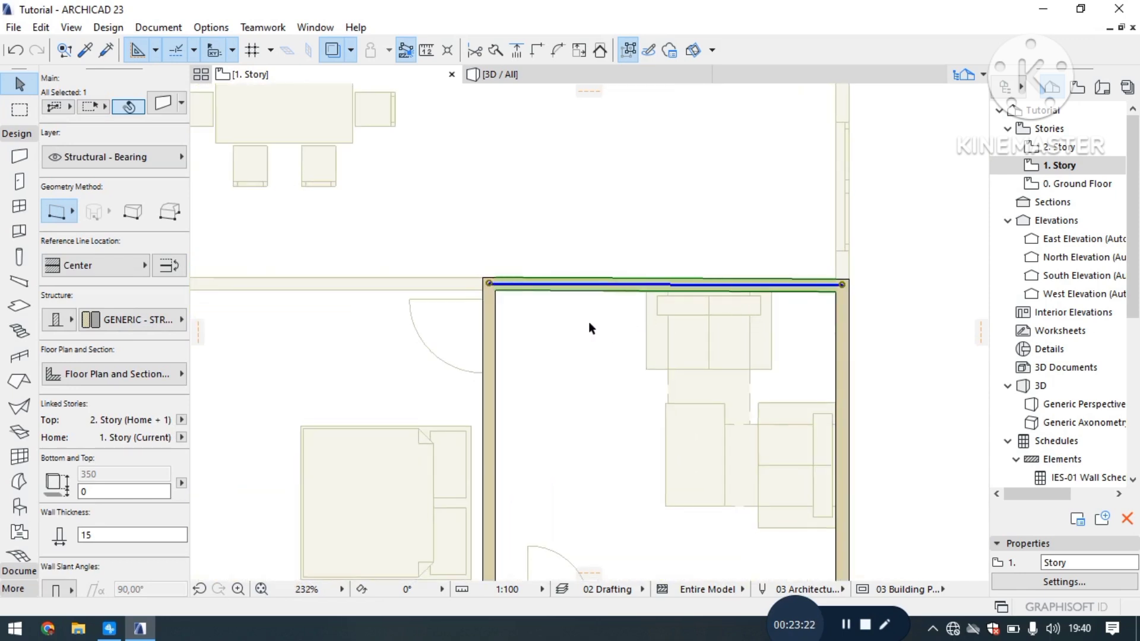
click(582, 324)
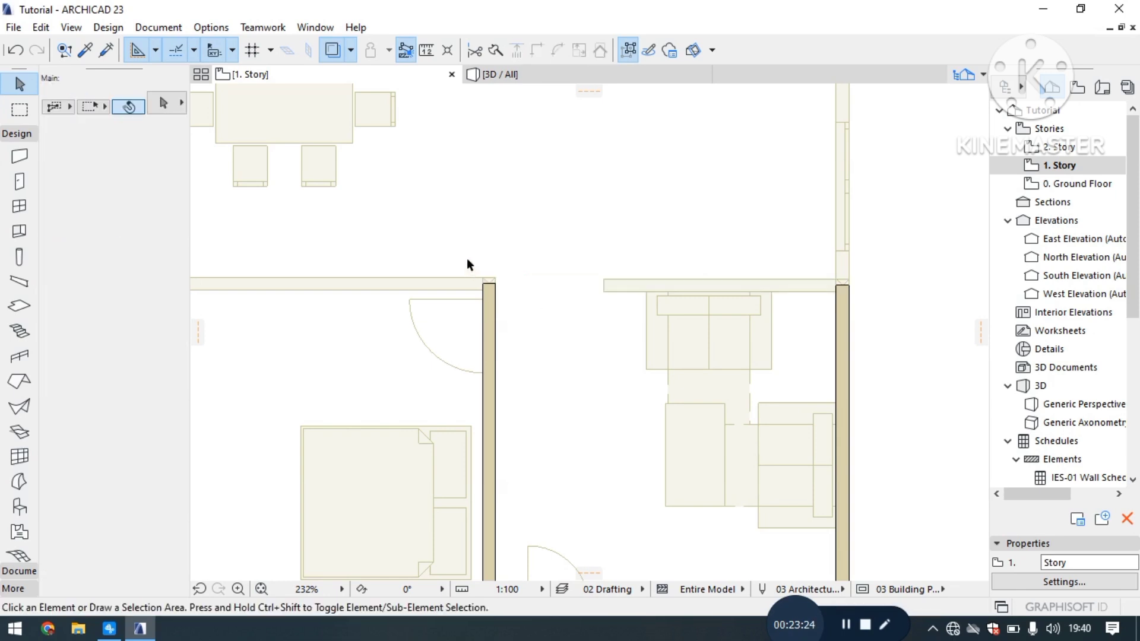
scroll(467, 259, up, 3)
scroll(515, 271, up, 6)
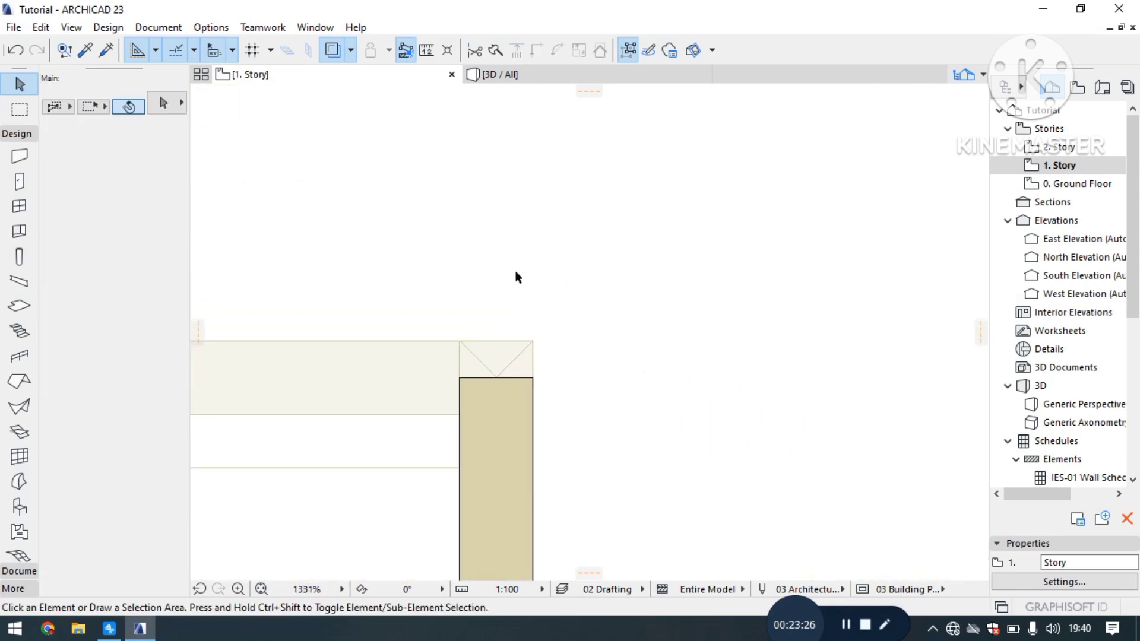
scroll(495, 364, up, 2)
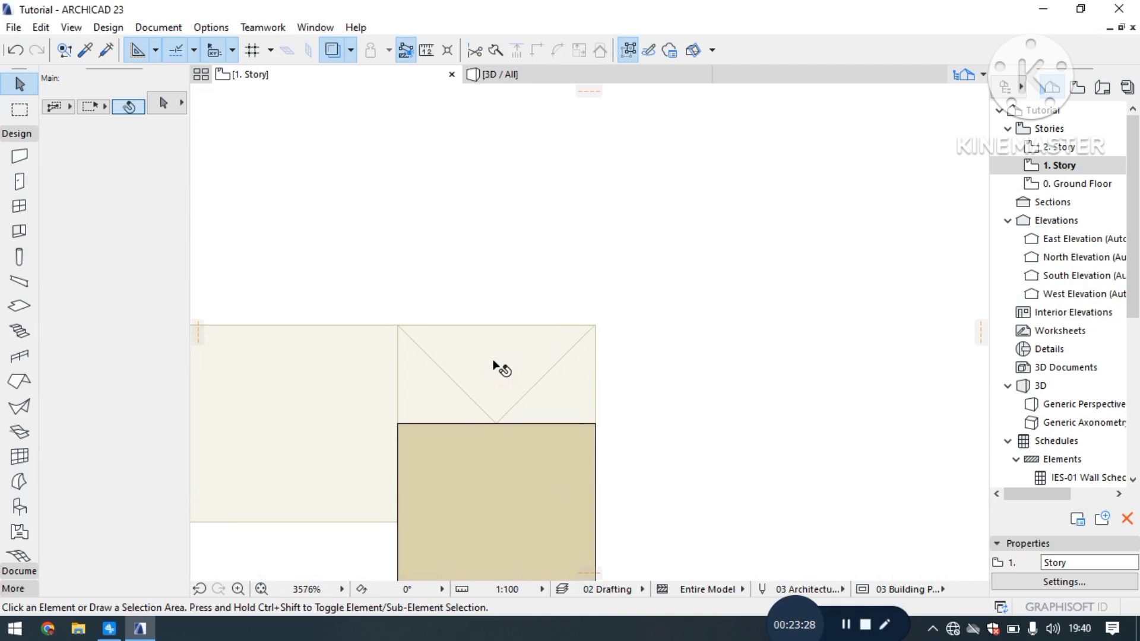
scroll(494, 364, down, 3)
click(19, 156)
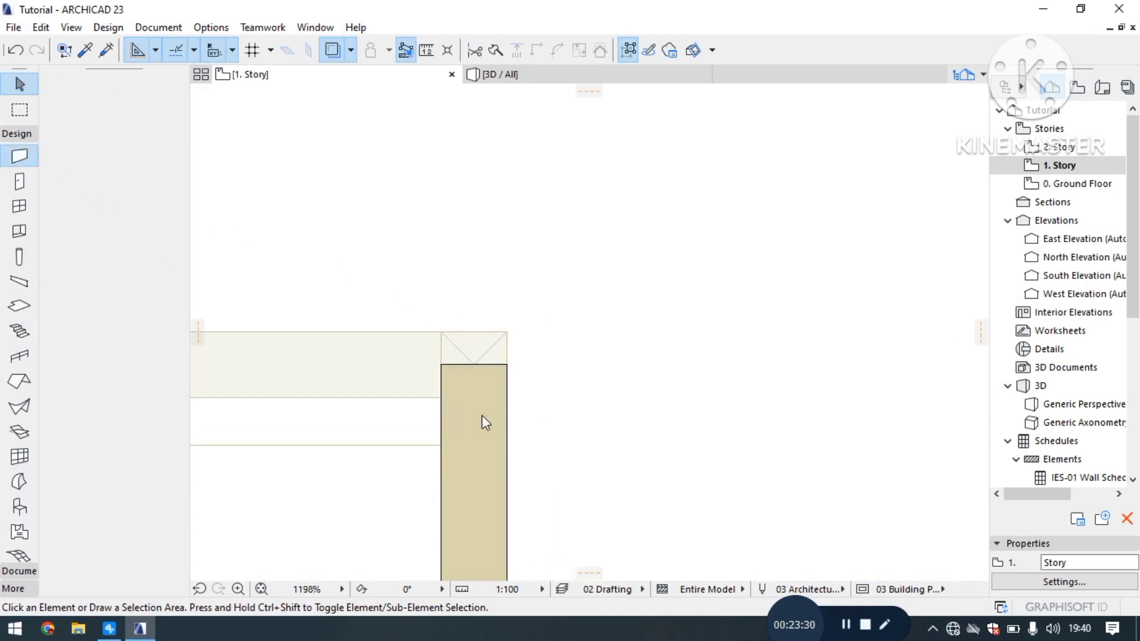
scroll(475, 362, up, 2)
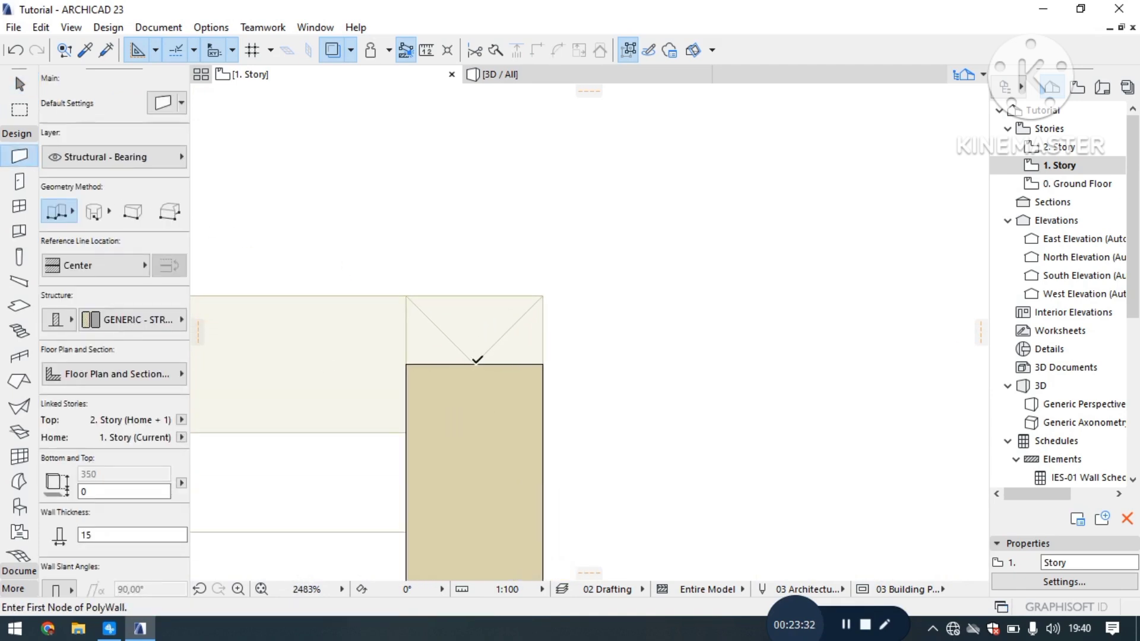
click(474, 364)
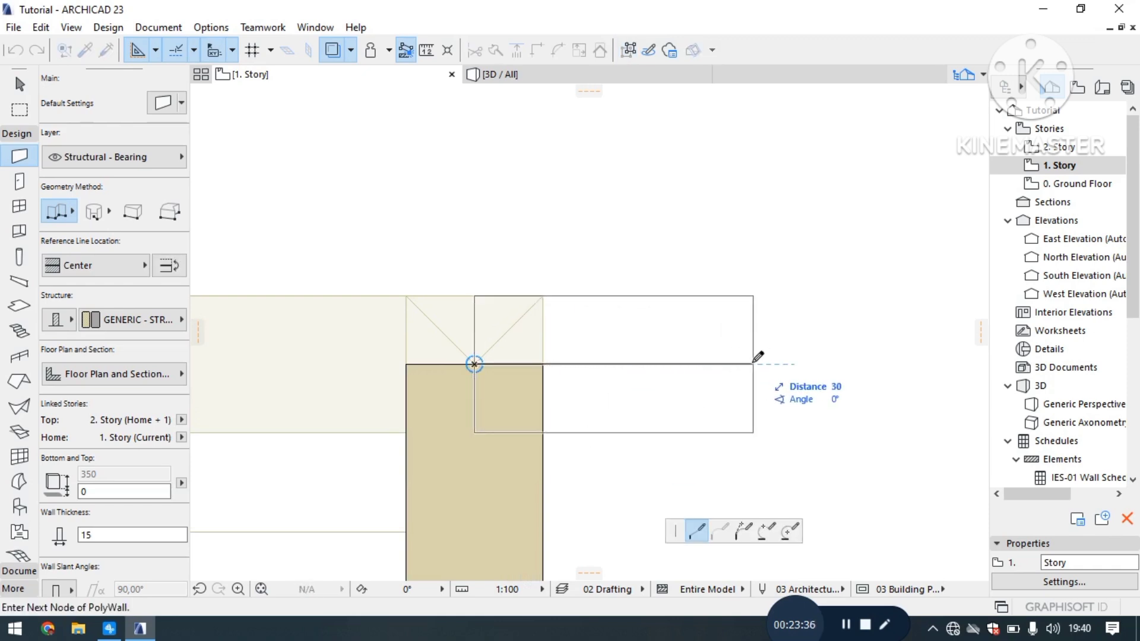
scroll(759, 357, down, 8)
scroll(683, 355, up, 6)
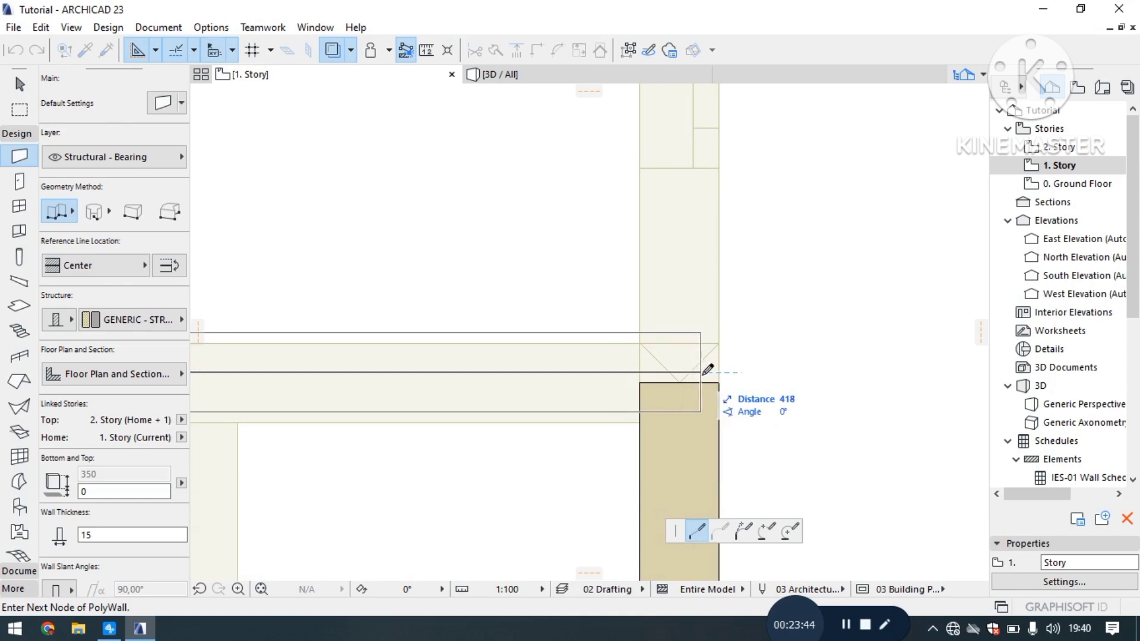
scroll(707, 369, down, 2)
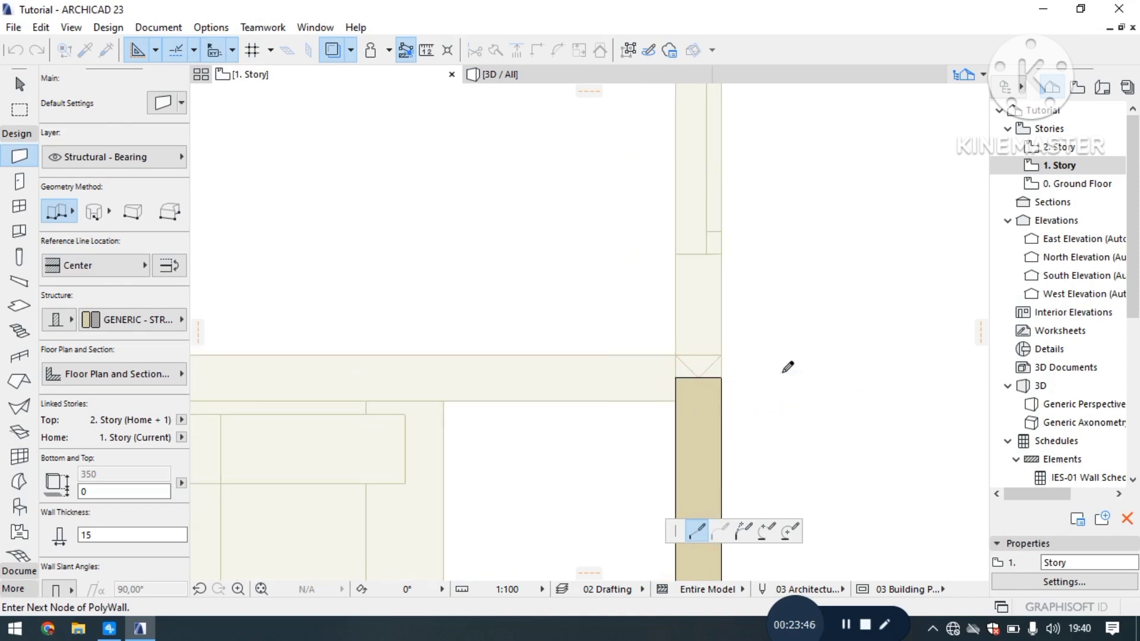
scroll(788, 368, down, 2)
key(Escape)
scroll(861, 359, down, 4)
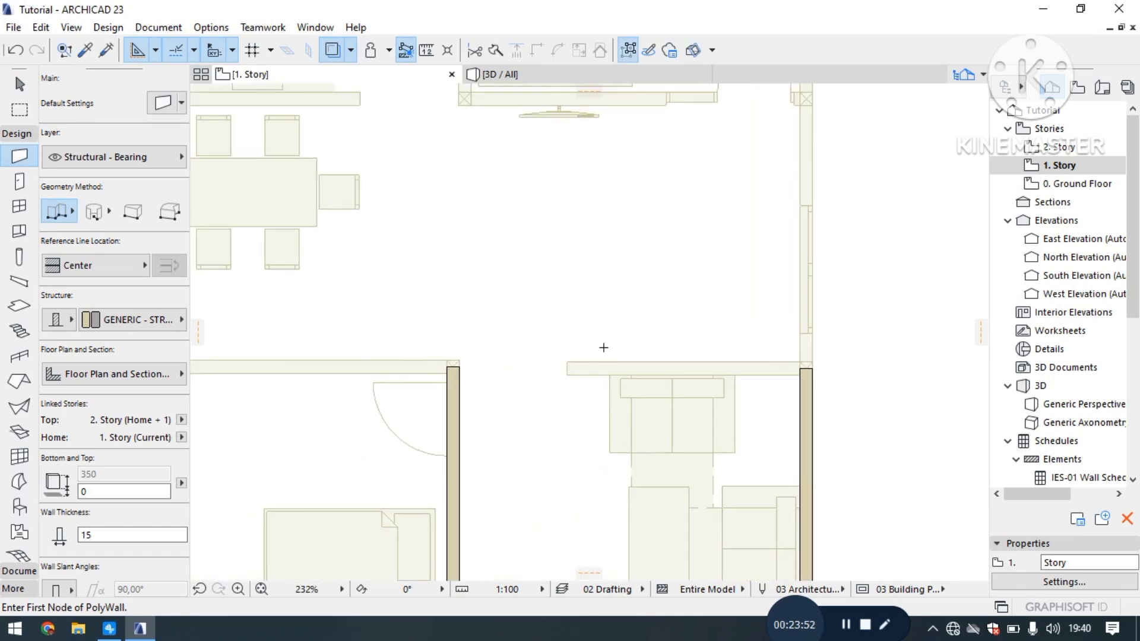
Step: Open the 0. Ground Floor plan and place a horizontal guide line through the centre of the column by the bedroom door
click(1035, 185)
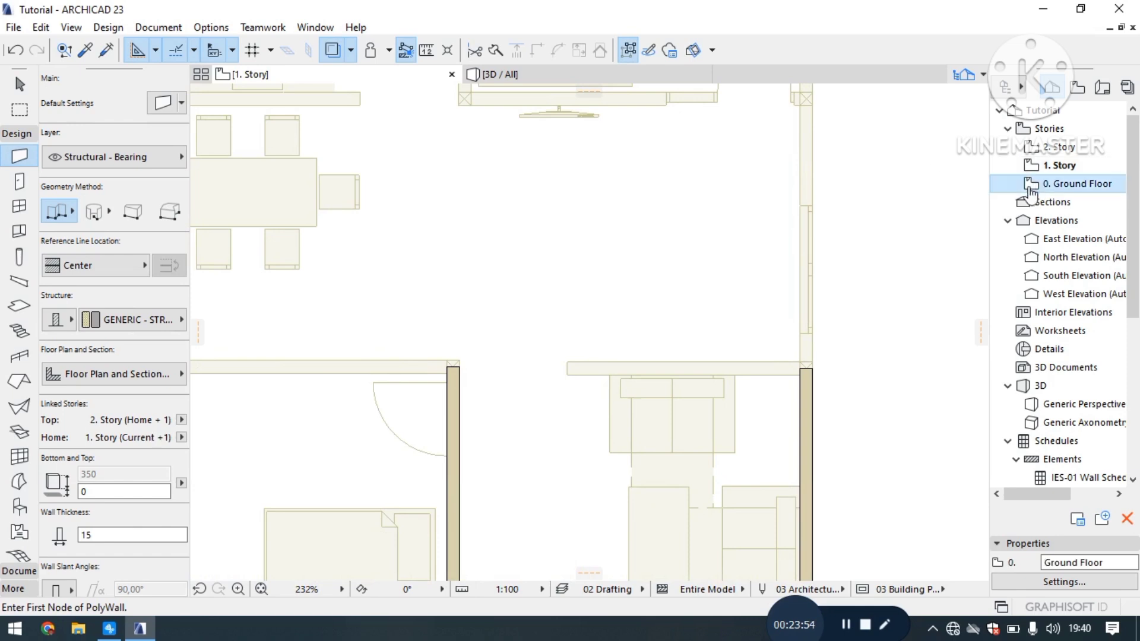
scroll(753, 329, up, 3)
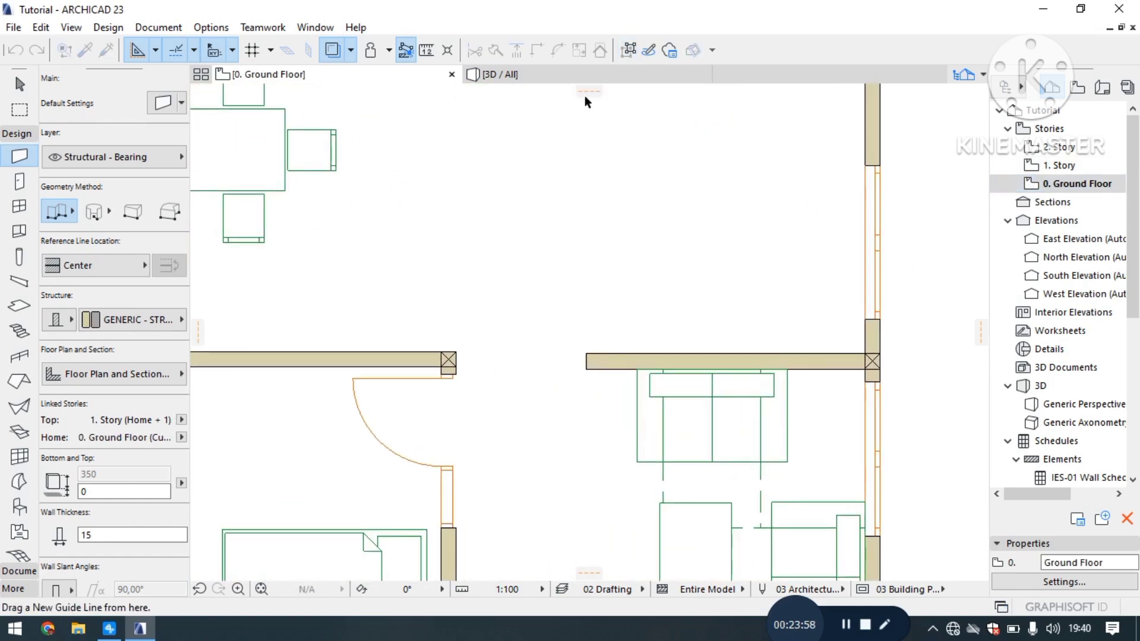
drag(589, 92, 449, 362)
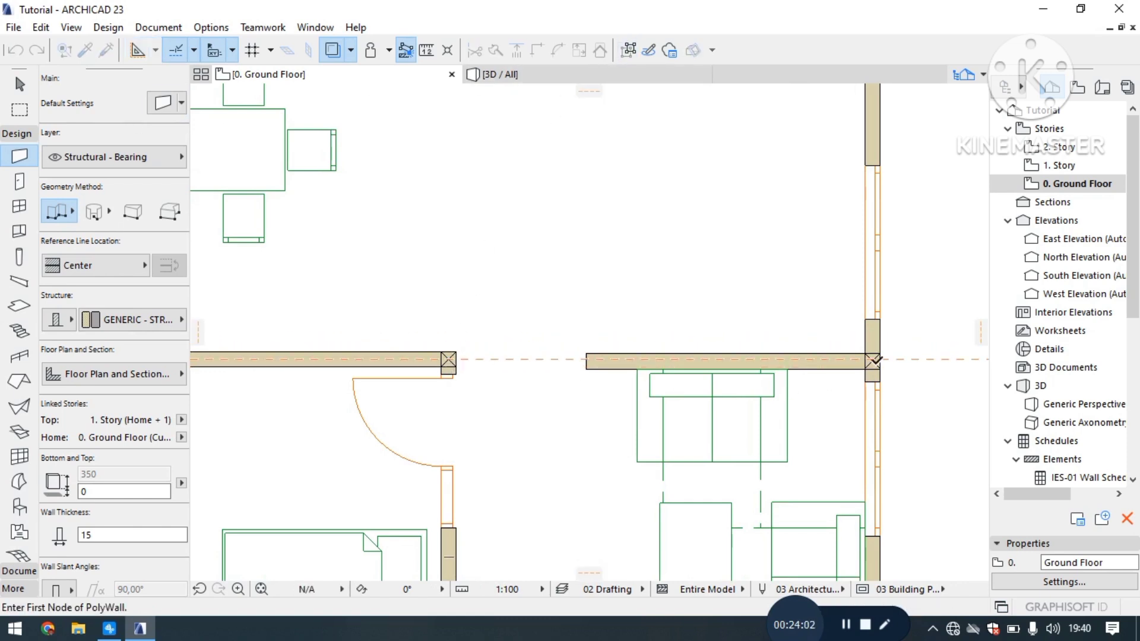
Step: Move the ground floor wall above the sofas vertically so its centre reference line lies on the horizontal guide line
scroll(872, 361, up, 8)
scroll(870, 361, up, 1)
click(22, 83)
click(736, 406)
scroll(825, 339, up, 5)
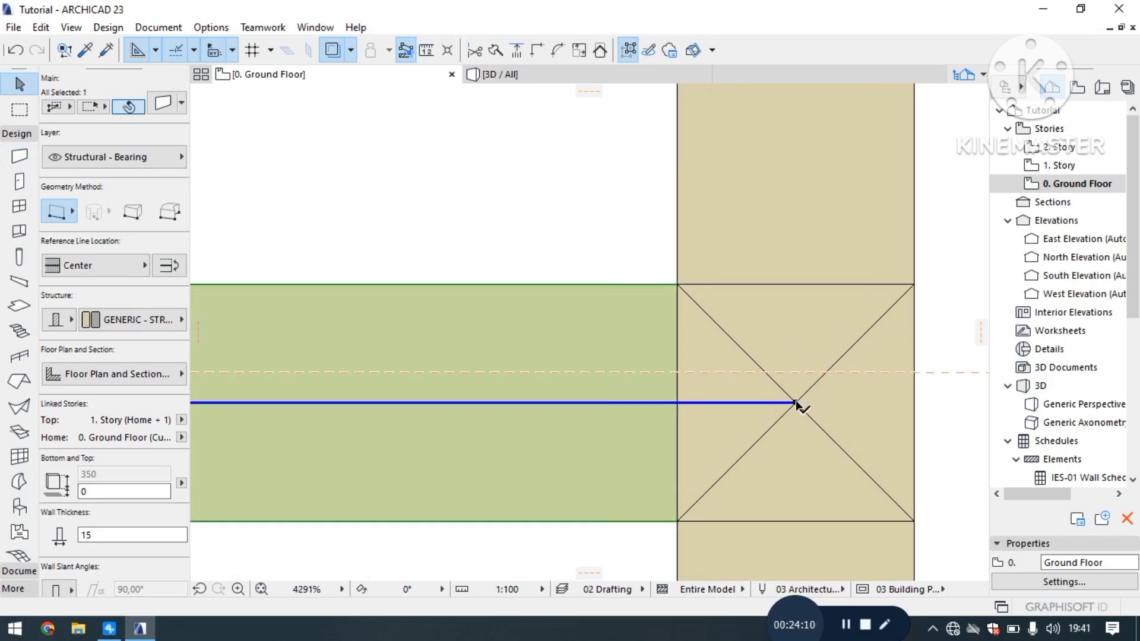
click(795, 404)
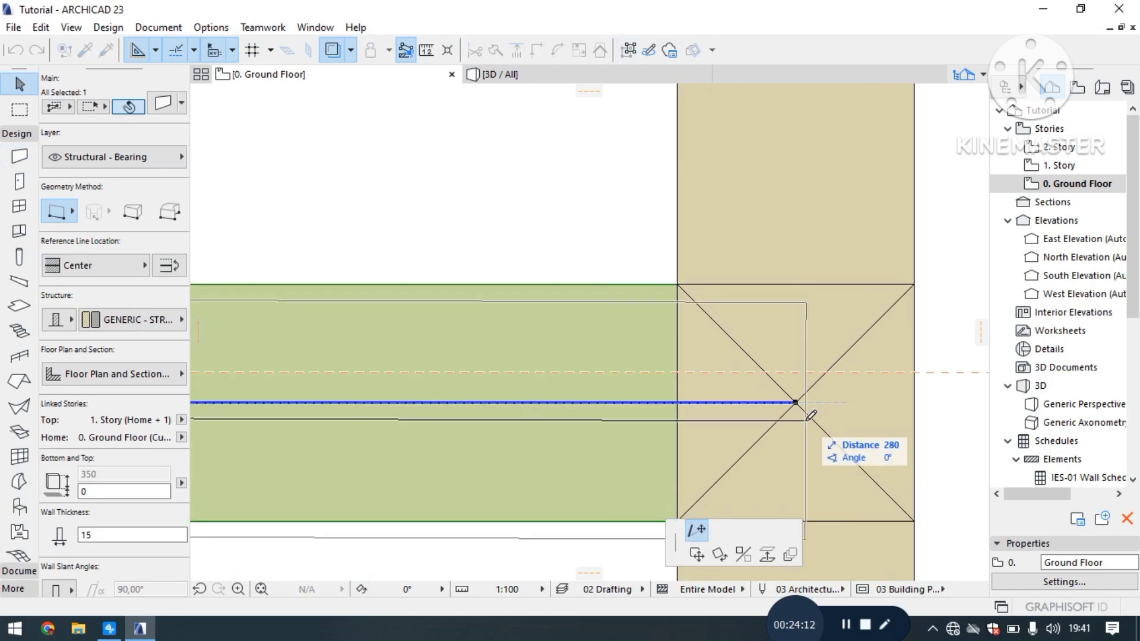
click(697, 555)
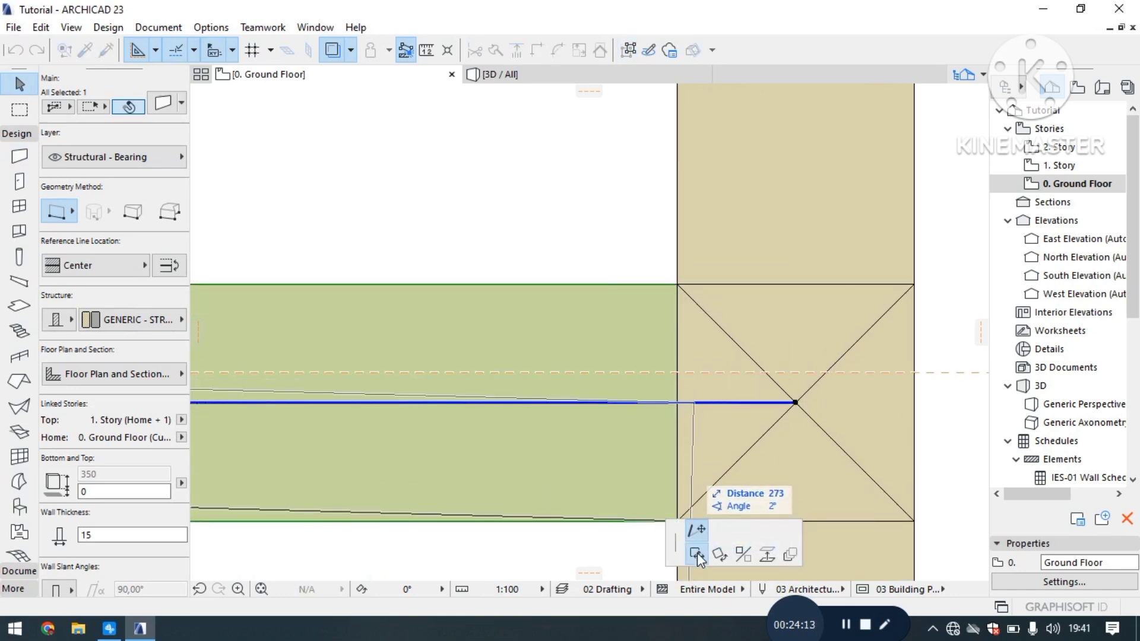
click(796, 374)
Step: Move the outer column at that wall's end vertically so its centre sits on the horizontal guide line
click(799, 405)
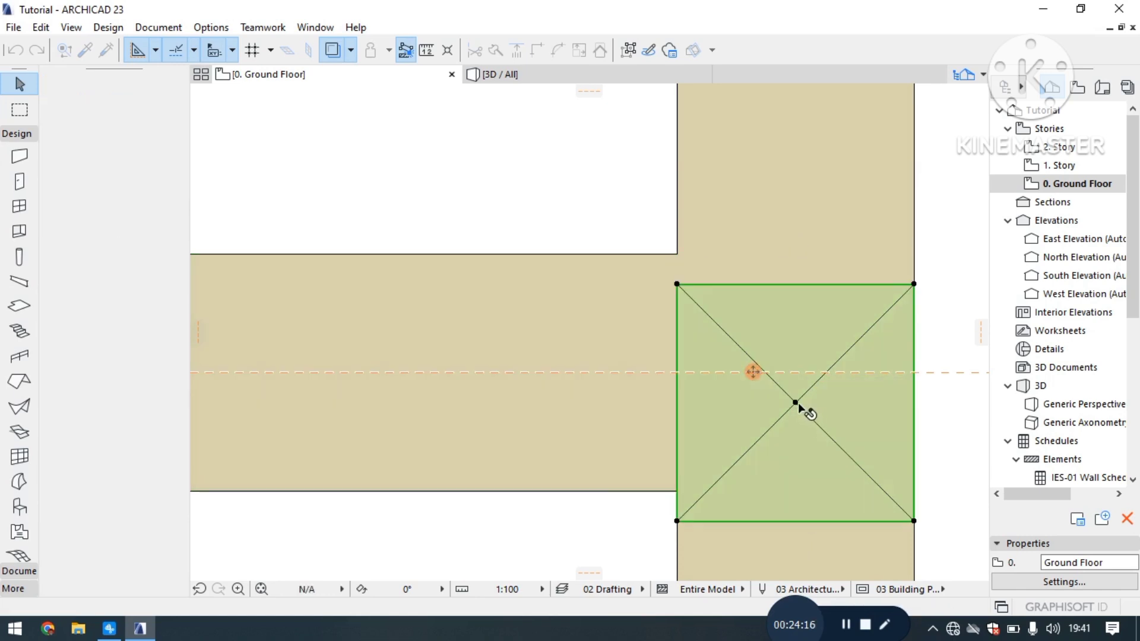
click(796, 402)
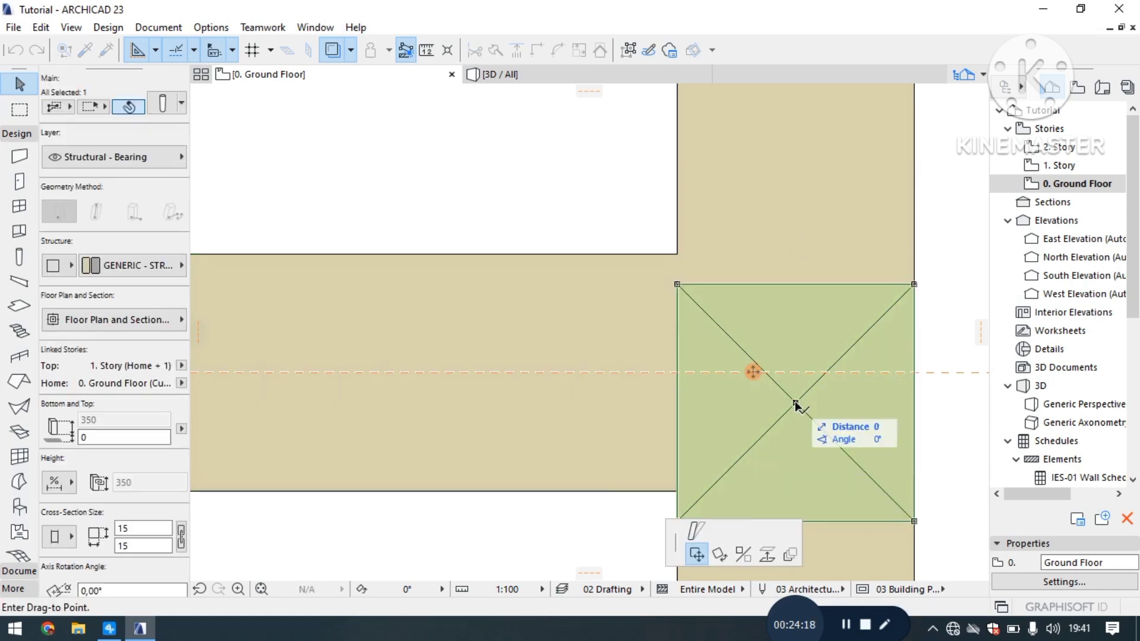
click(796, 372)
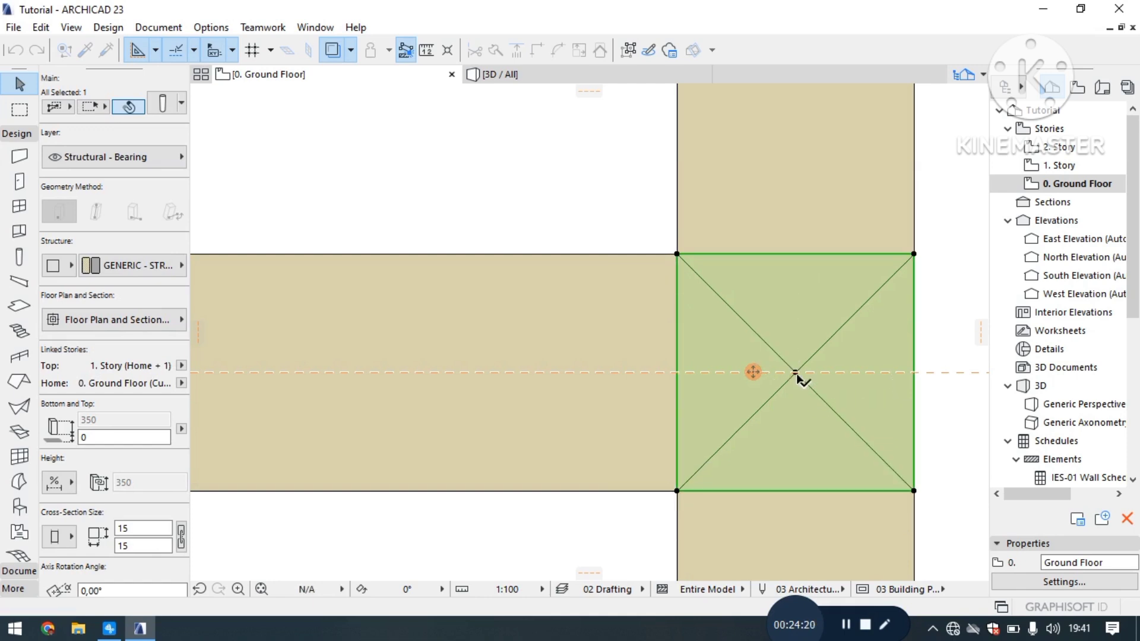
Step: Deselect the column and open the 1. Story plan at the wall above the sofas
key(Escape)
scroll(790, 368, down, 5)
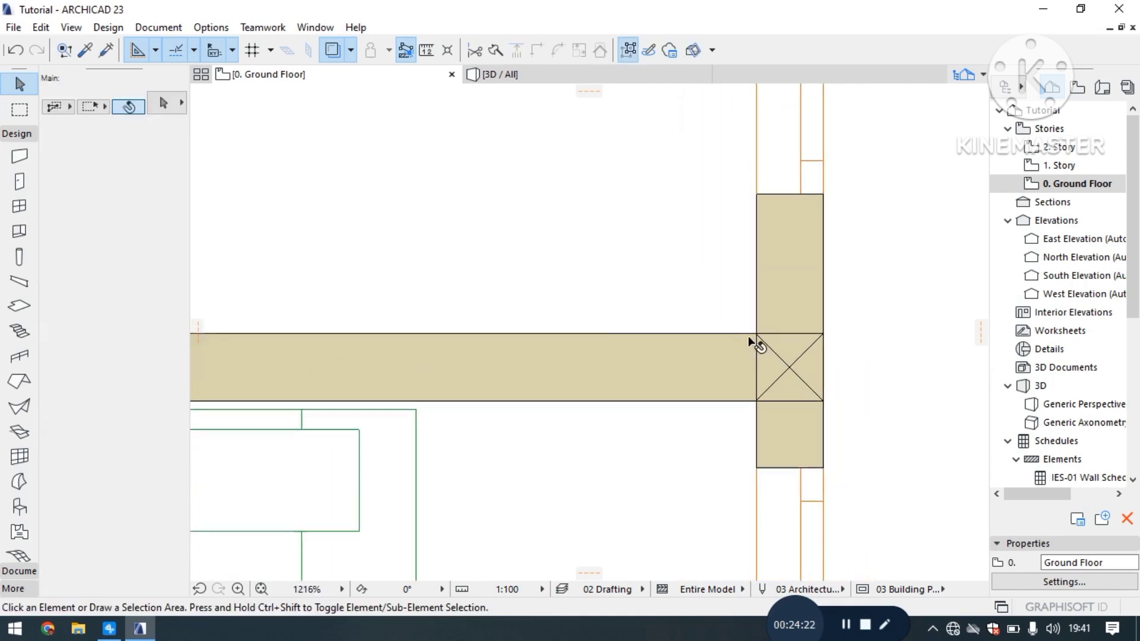
scroll(790, 288, down, 5)
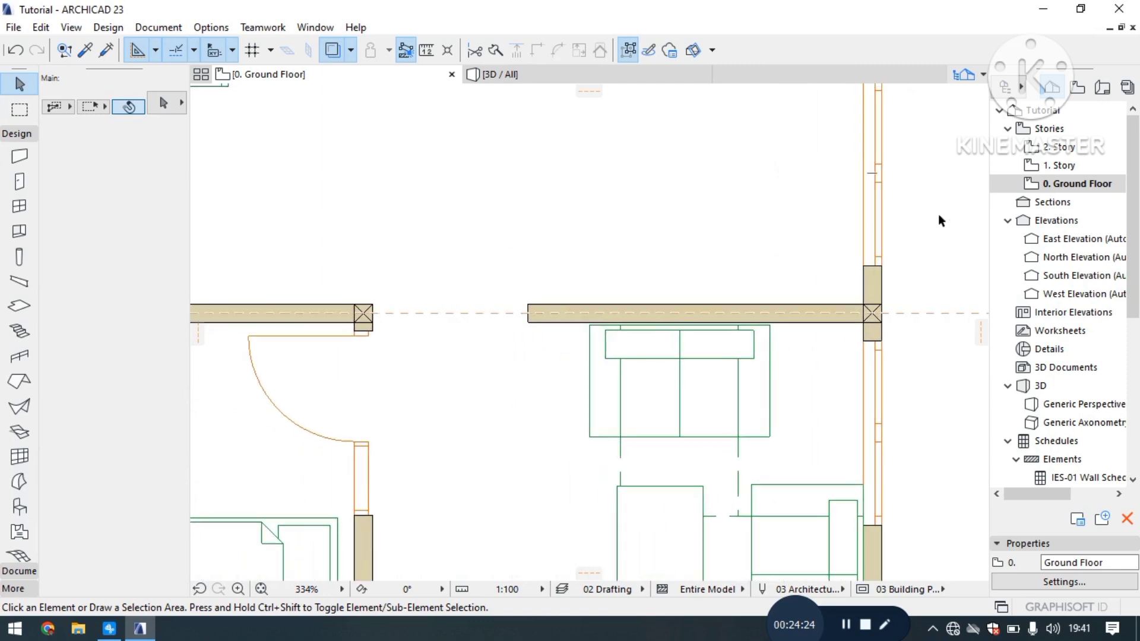
click(1049, 169)
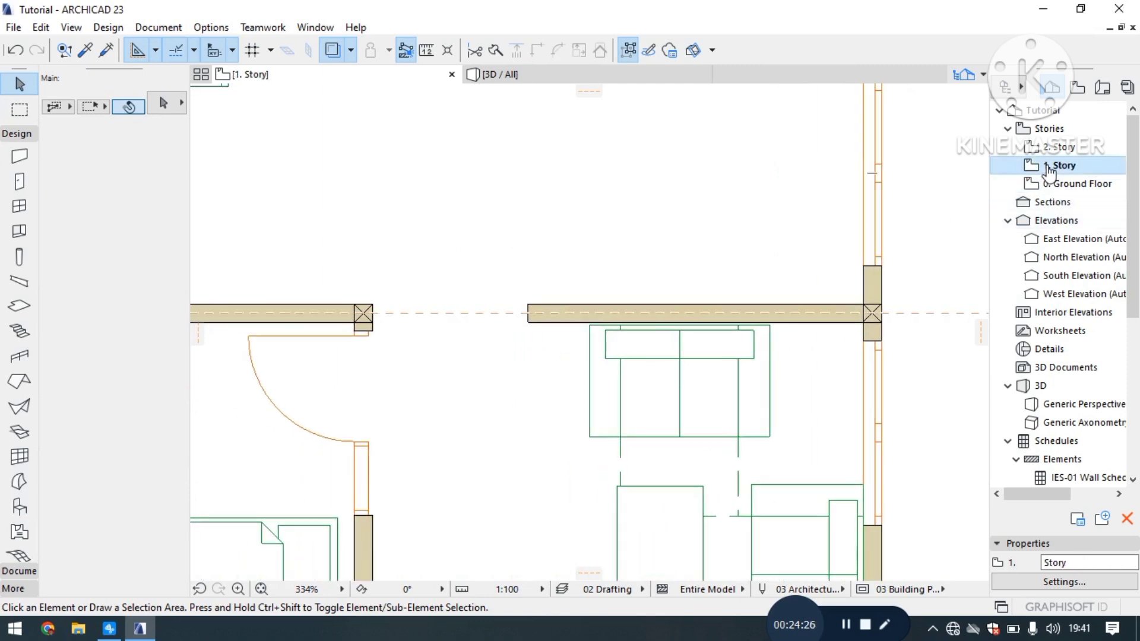
double_click(1050, 169)
scroll(607, 338, down, 2)
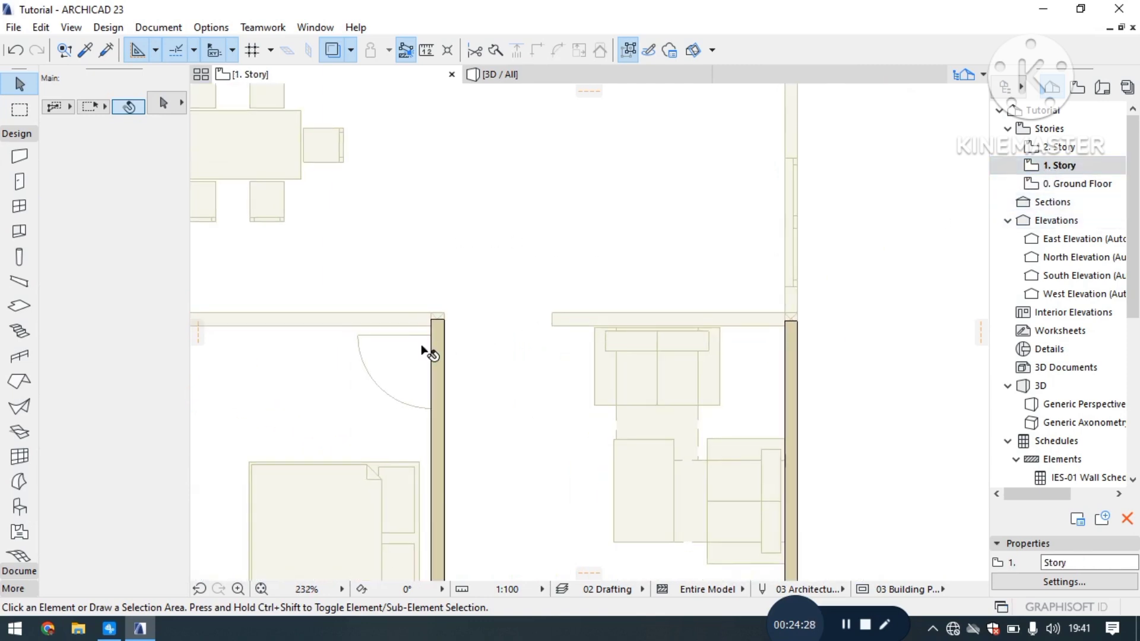
Step: Draw a centre-referenced wall along the traced line above the sofas, from the bedroom-door column's centre to the outer column's centre
click(19, 157)
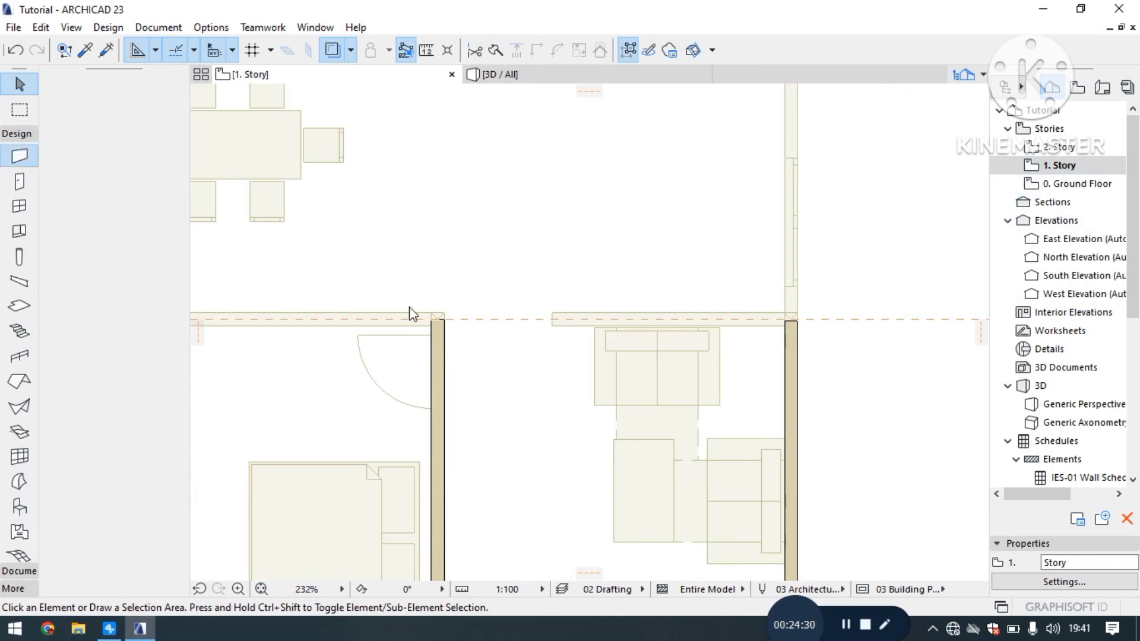
scroll(437, 318, up, 7)
scroll(438, 315, up, 3)
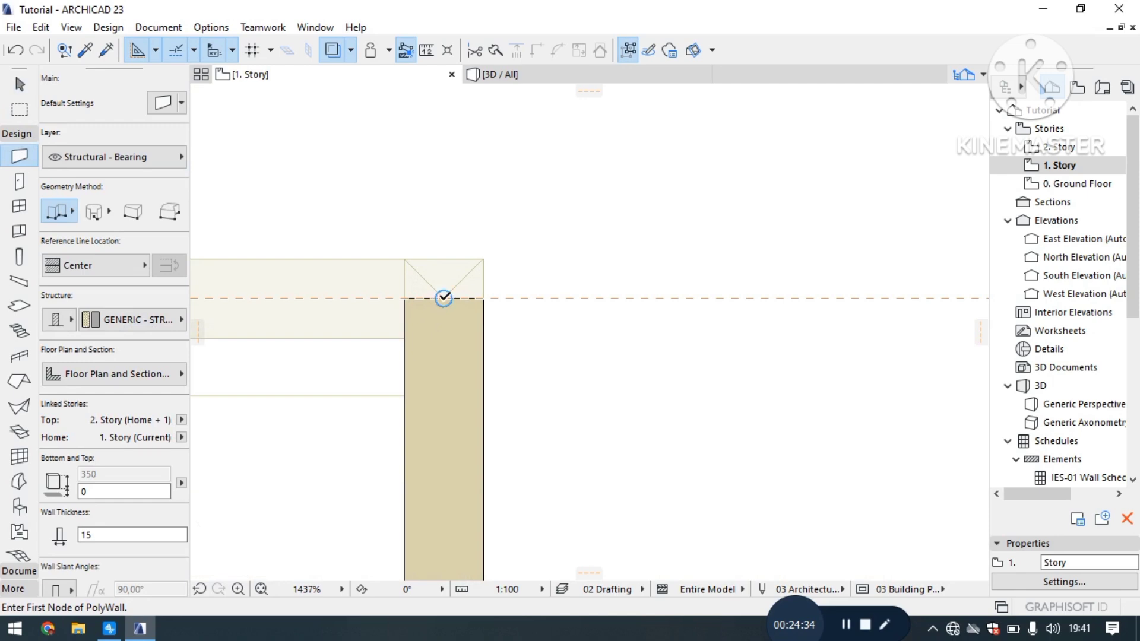
click(444, 298)
scroll(373, 252, down, 3)
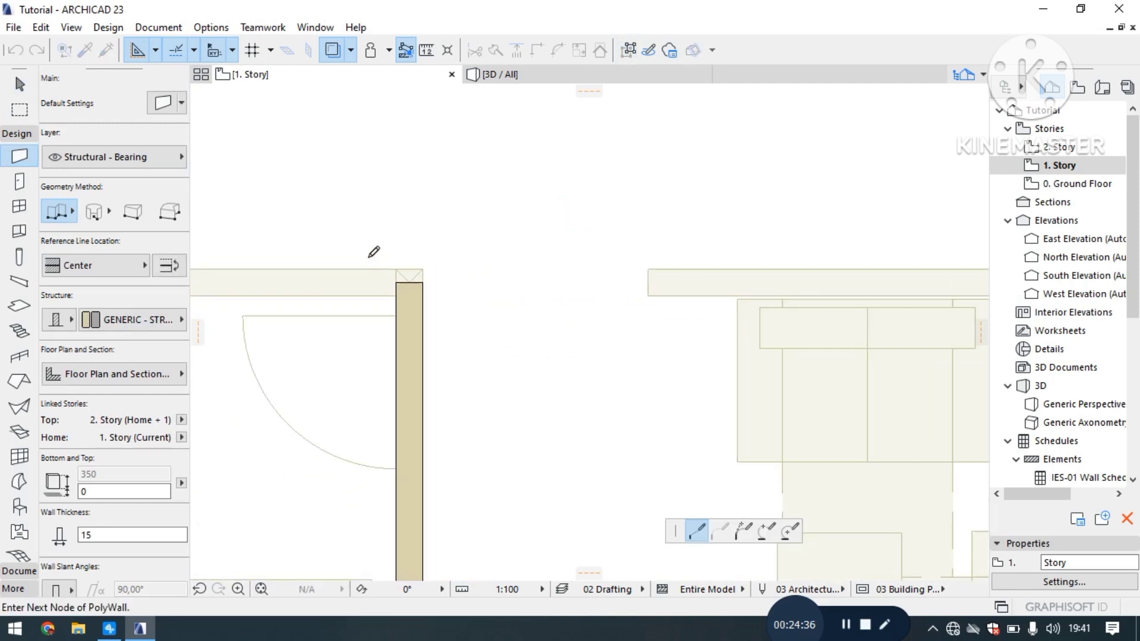
scroll(374, 252, down, 5)
scroll(909, 264, up, 8)
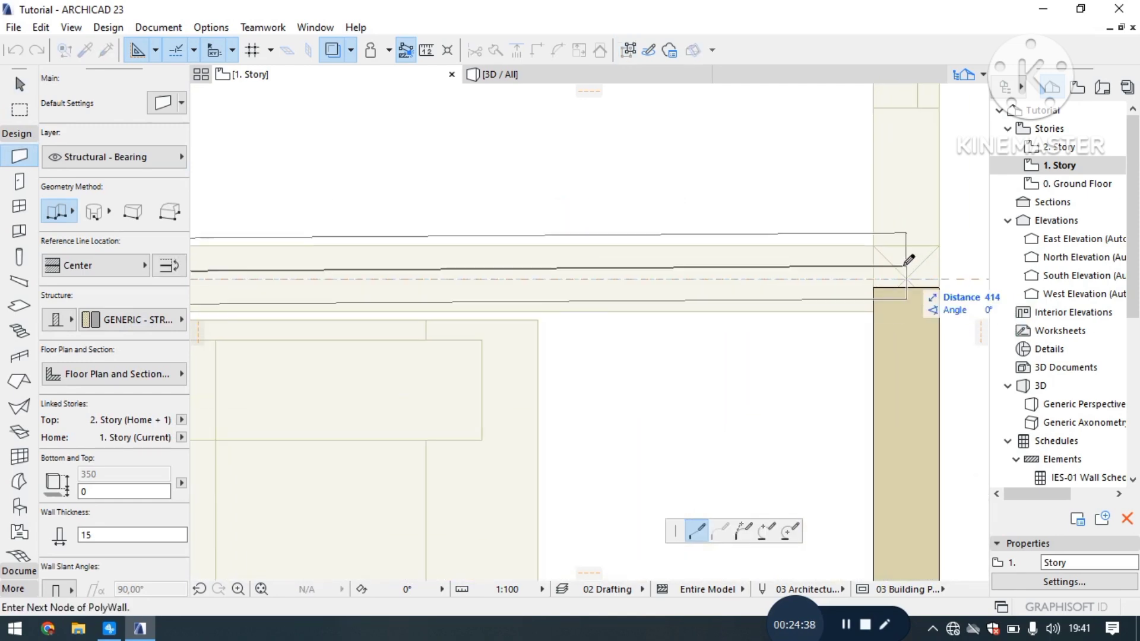
double_click(908, 277)
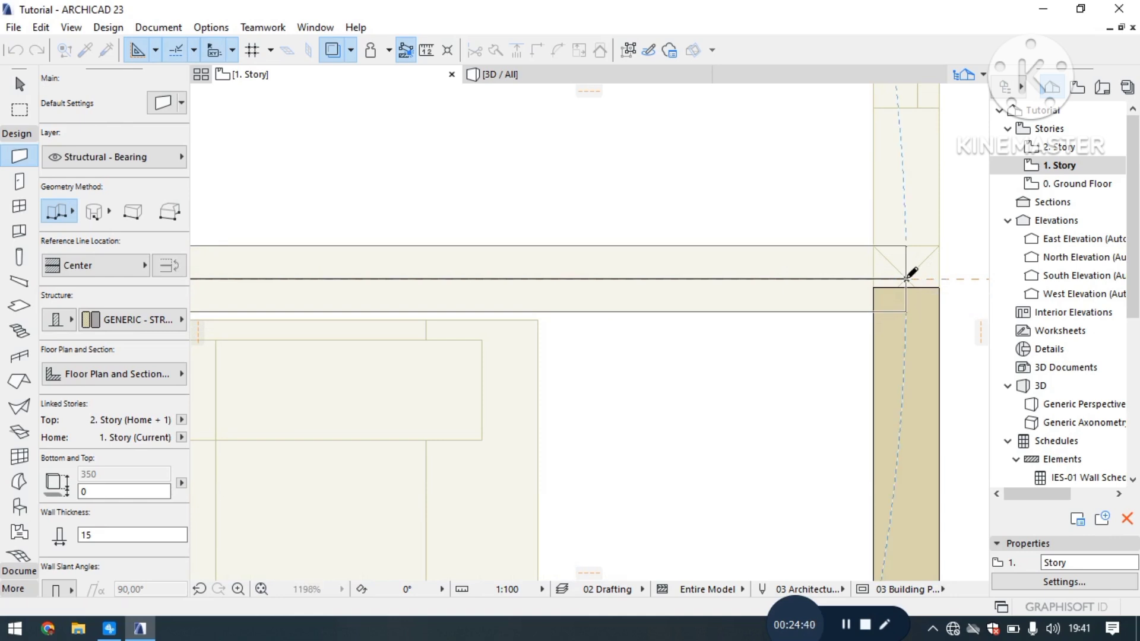
Step: Stretch the new wall's outer end horizontally to the outside face of the exterior wall and deselect it
scroll(885, 245, down, 5)
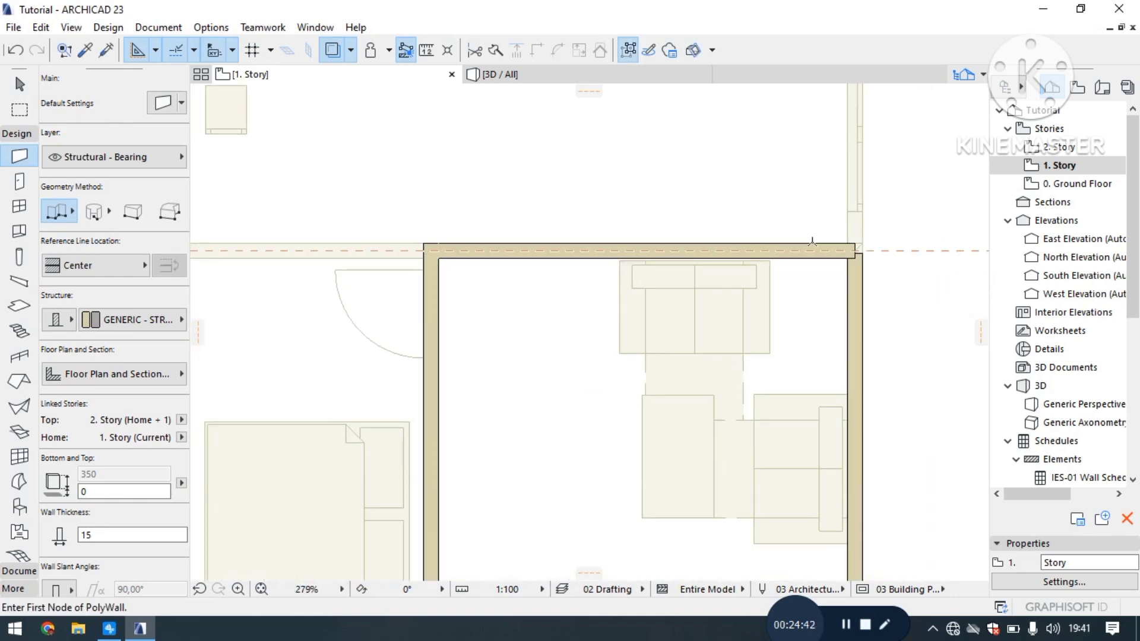
scroll(855, 237, up, 4)
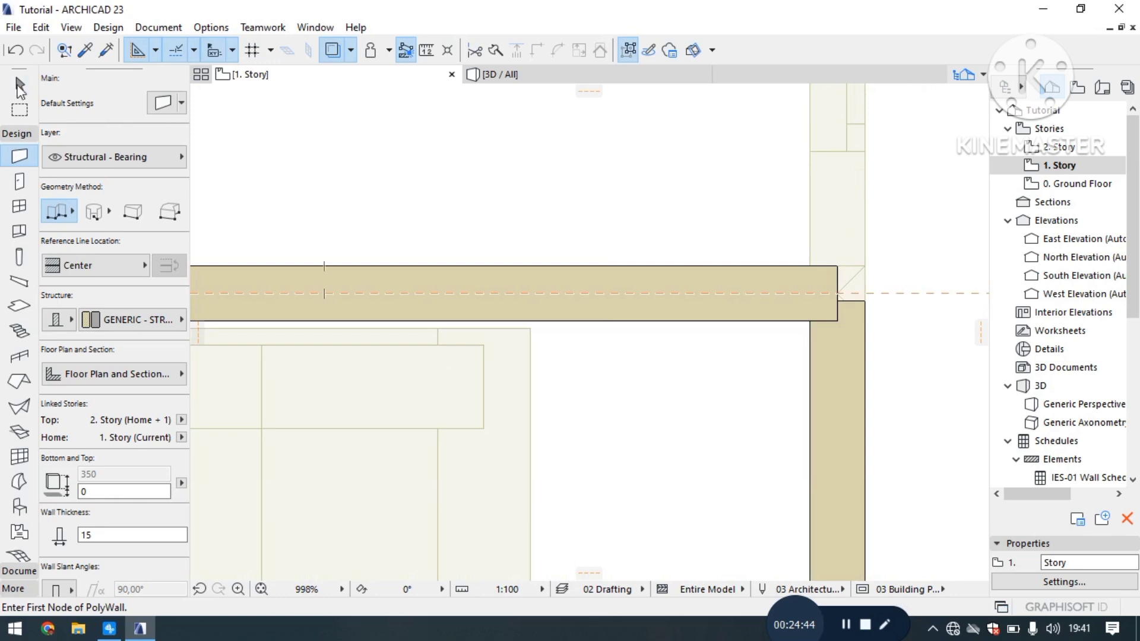
key(shift)
click(830, 316)
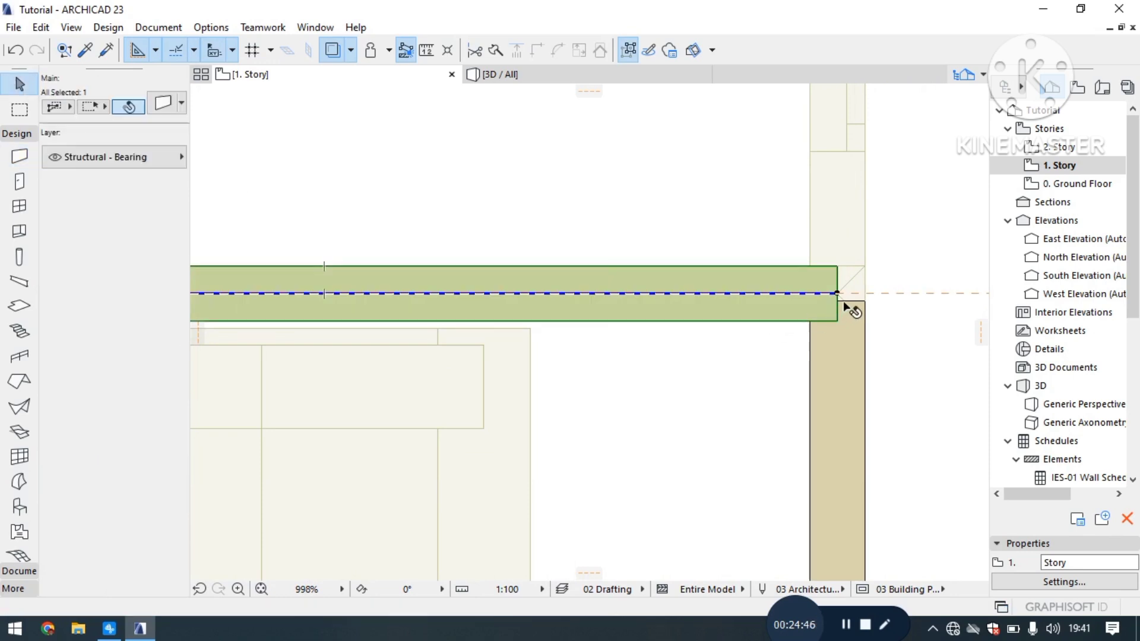
scroll(833, 291, up, 2)
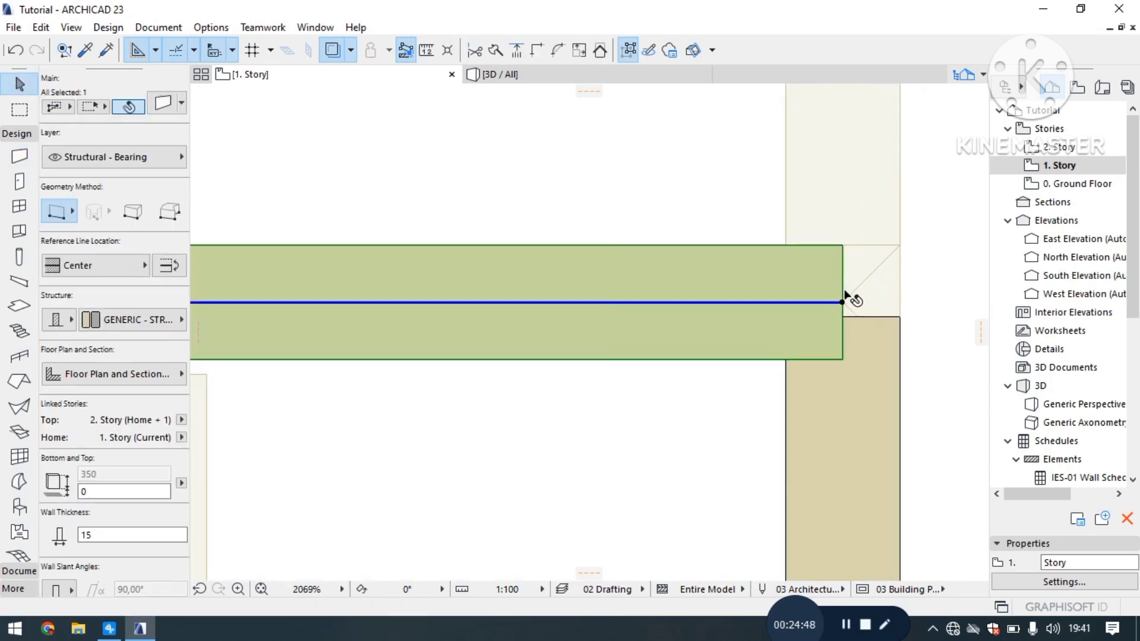
scroll(850, 306, up, 1)
click(842, 303)
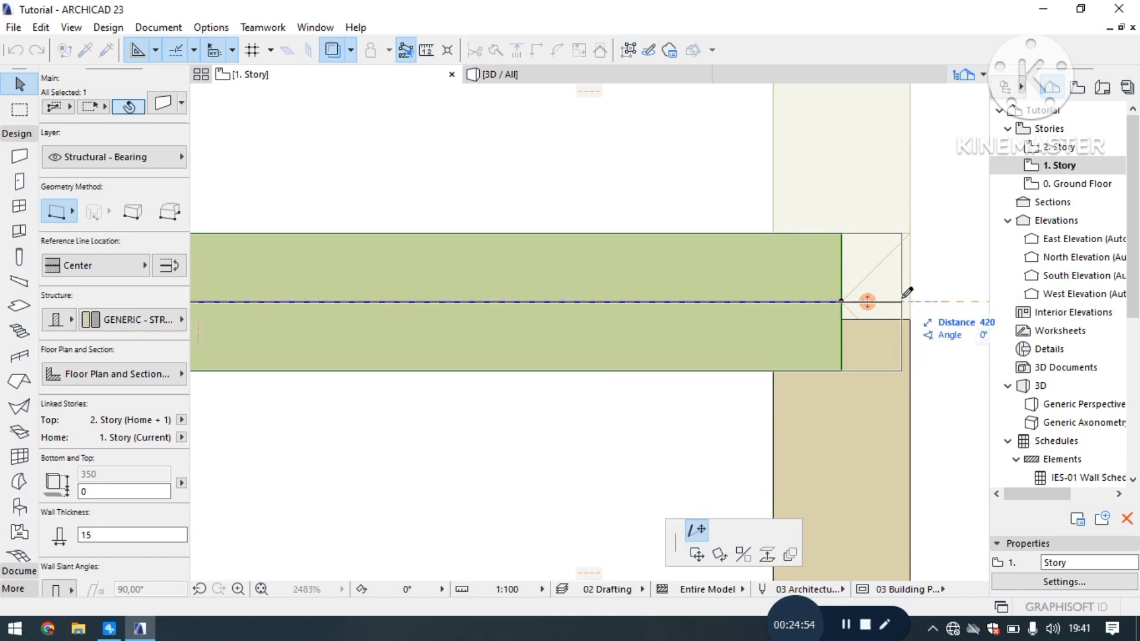
click(922, 293)
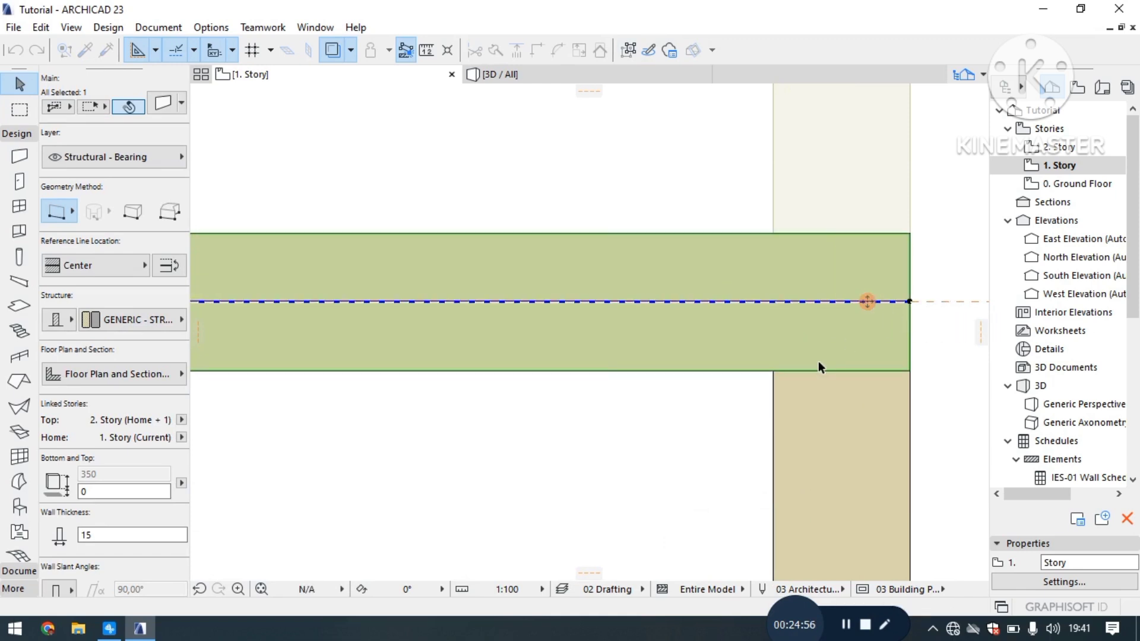
key(Escape)
scroll(781, 315, down, 10)
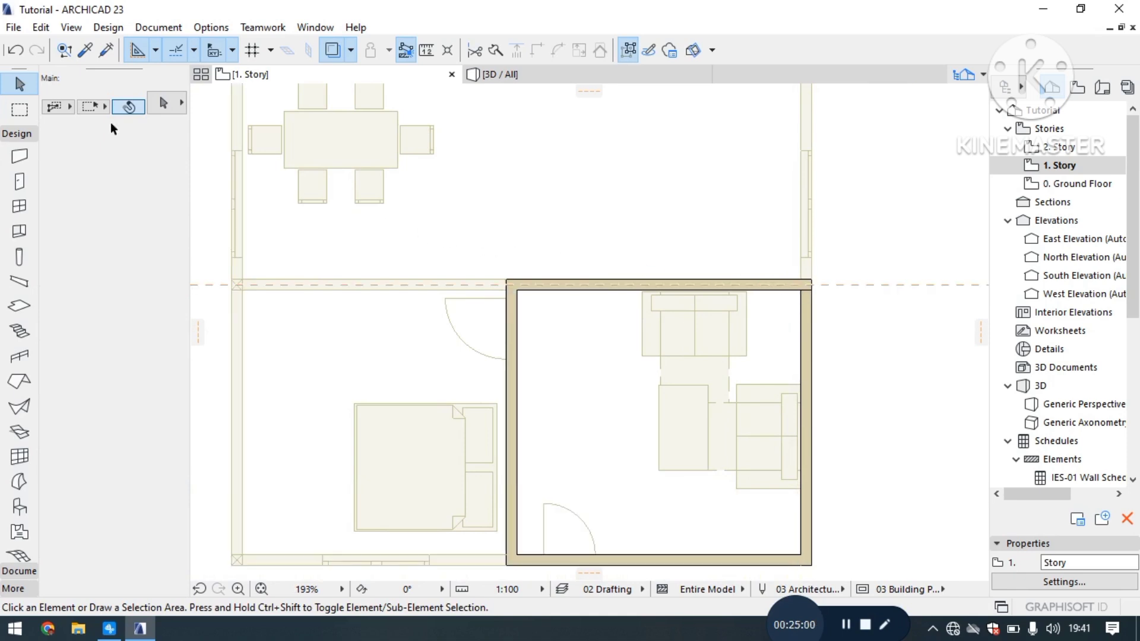
Step: Remove the horizontal guide line and check the corner where the exterior wall meets the wall above the sofas
click(158, 50)
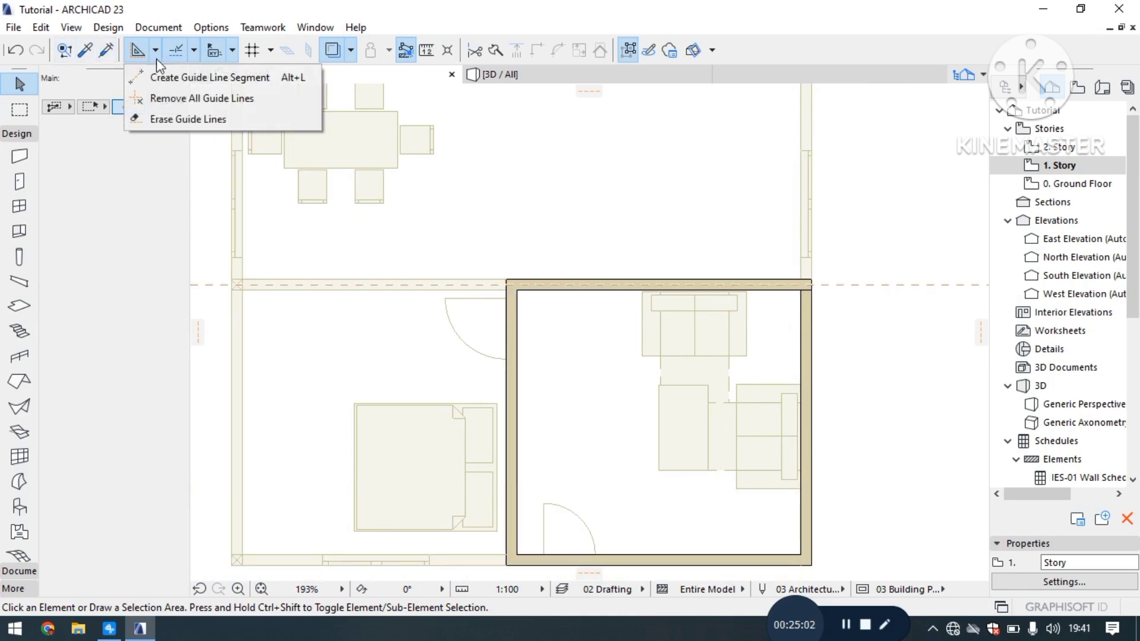
click(160, 111)
click(821, 279)
scroll(825, 283, up, 10)
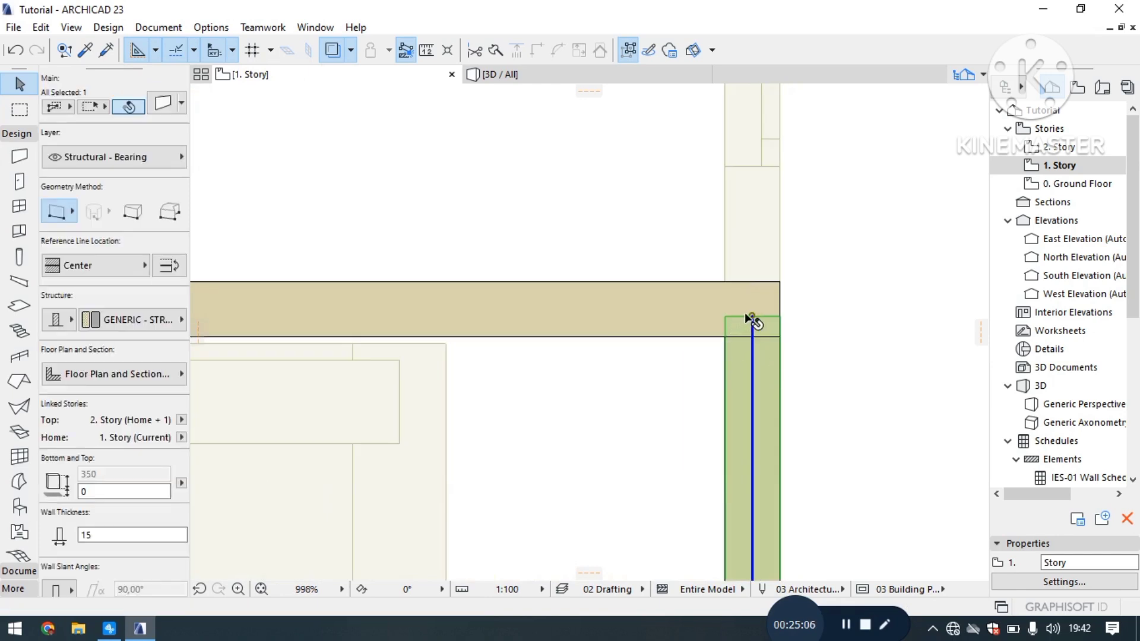
click(838, 358)
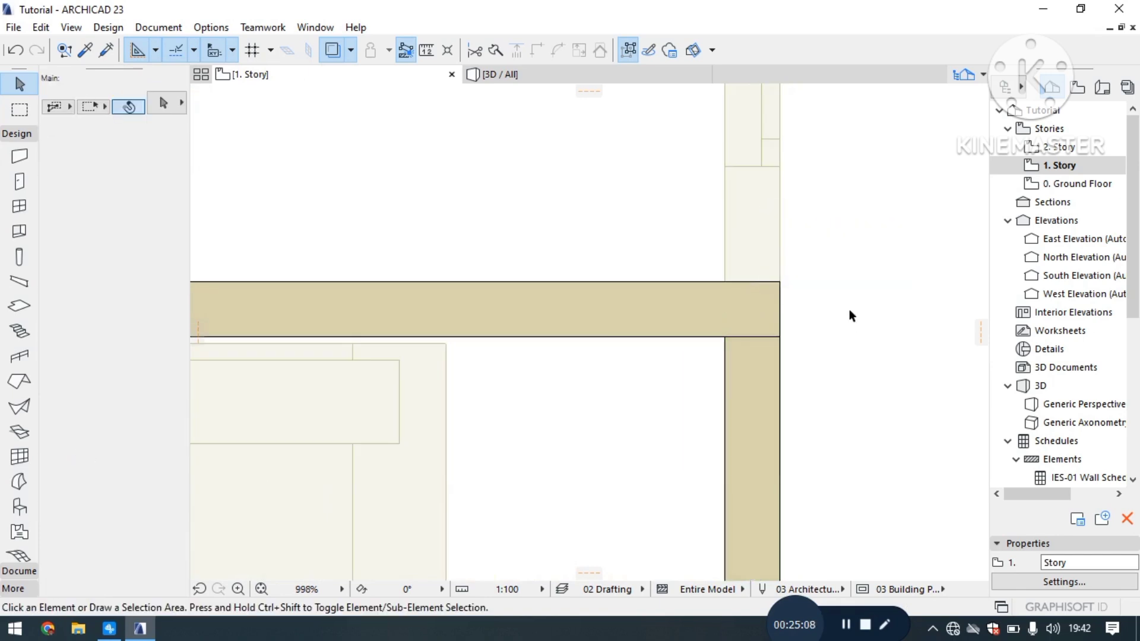
scroll(850, 319, down, 10)
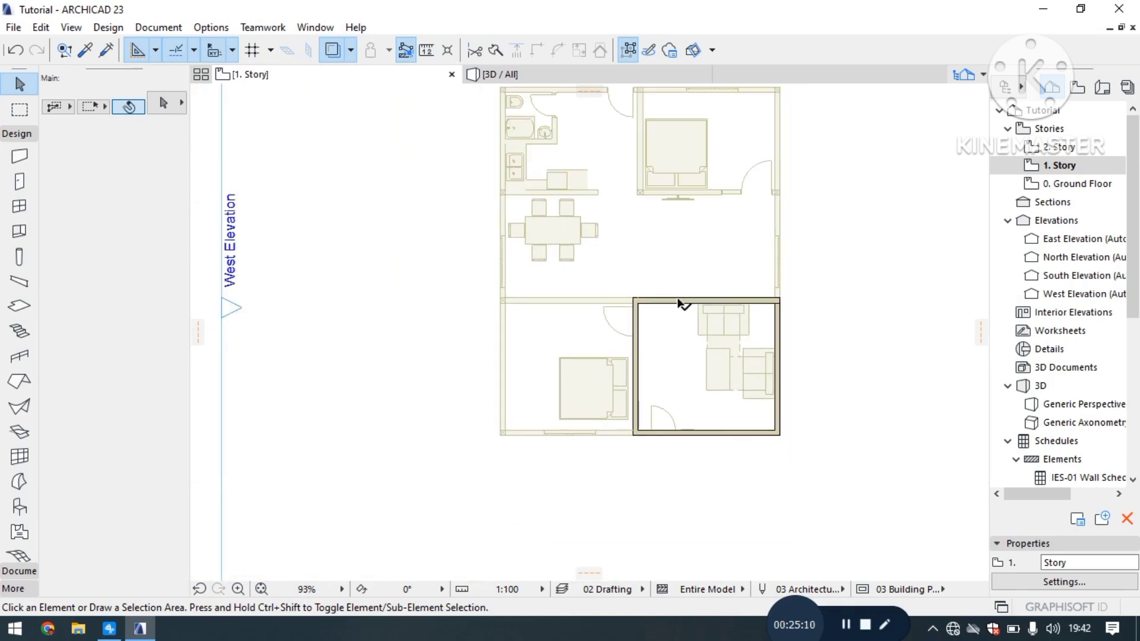
Step: Start a polywall at the corner by the lower bedroom's door and trace the bedroom's upper wall to the outer column's centre
scroll(567, 309, up, 1)
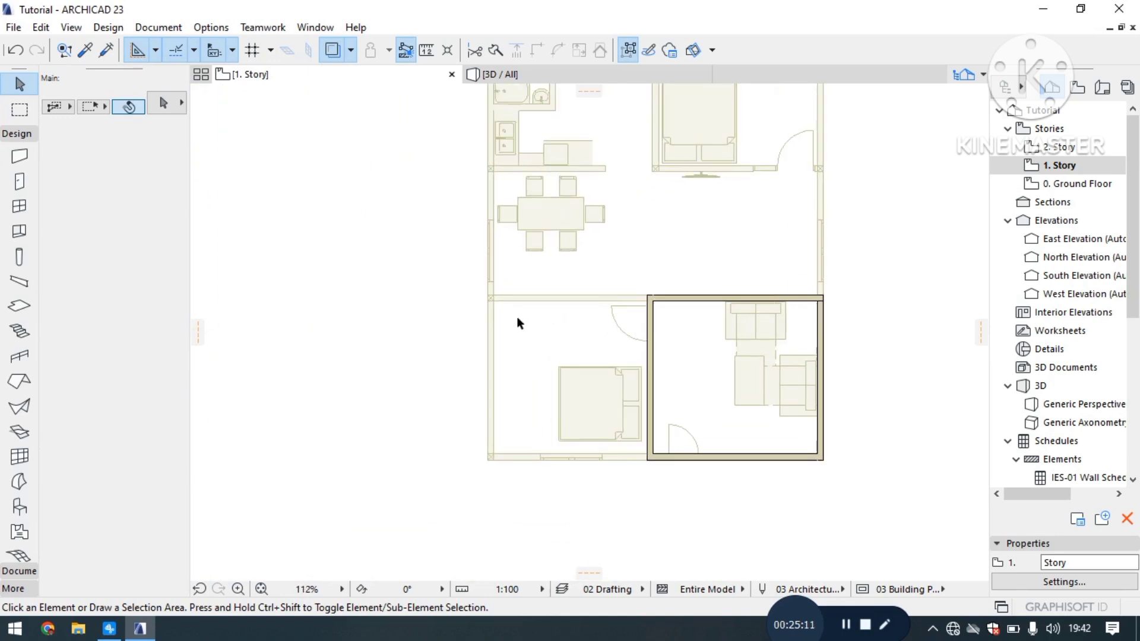
click(20, 156)
scroll(618, 315, up, 4)
scroll(626, 307, up, 3)
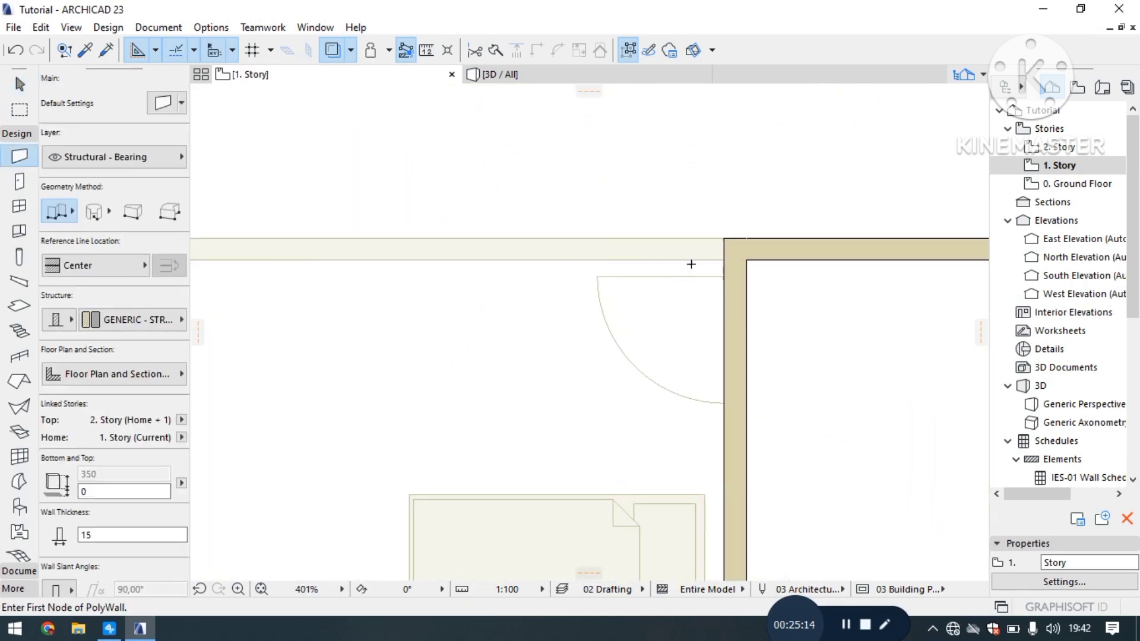
click(724, 249)
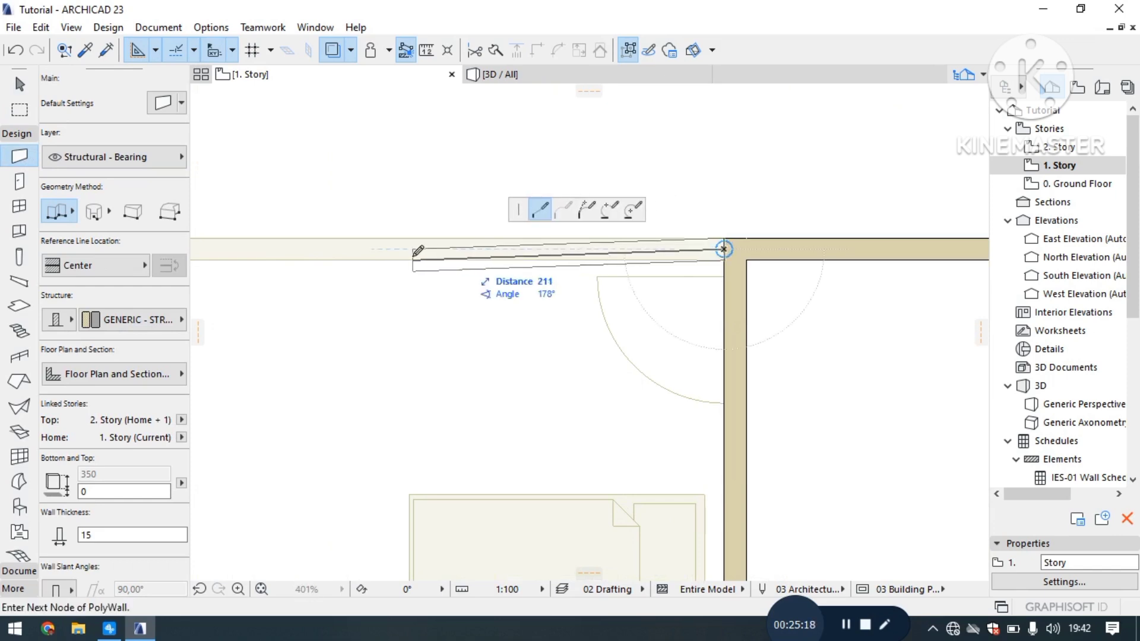
scroll(400, 248, down, 5)
scroll(661, 231, down, 2)
scroll(694, 236, up, 5)
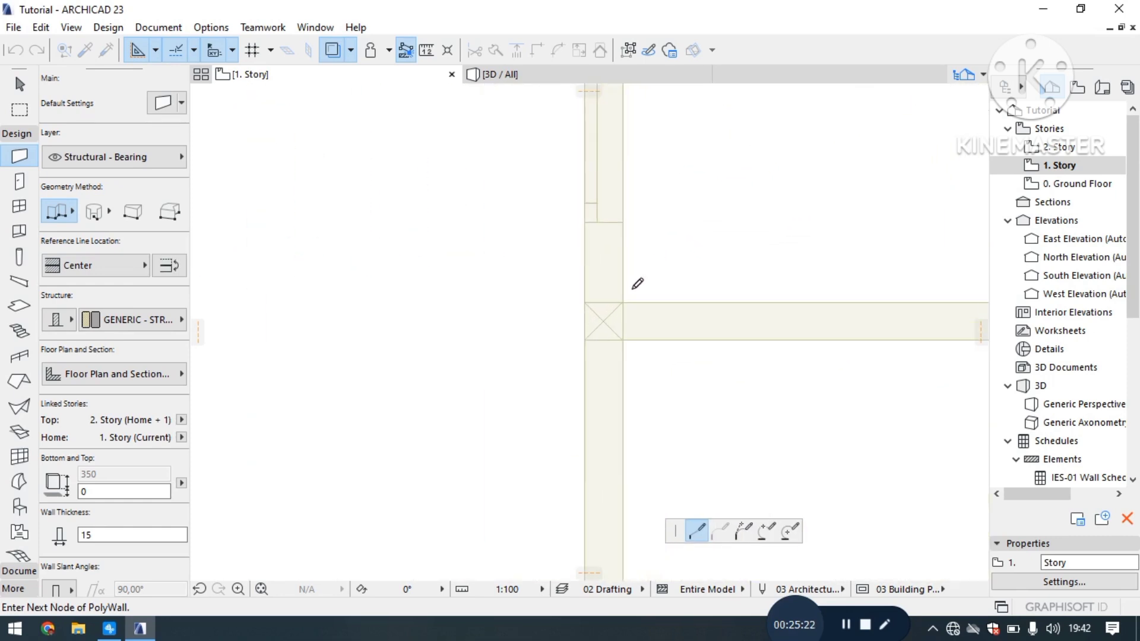
click(604, 321)
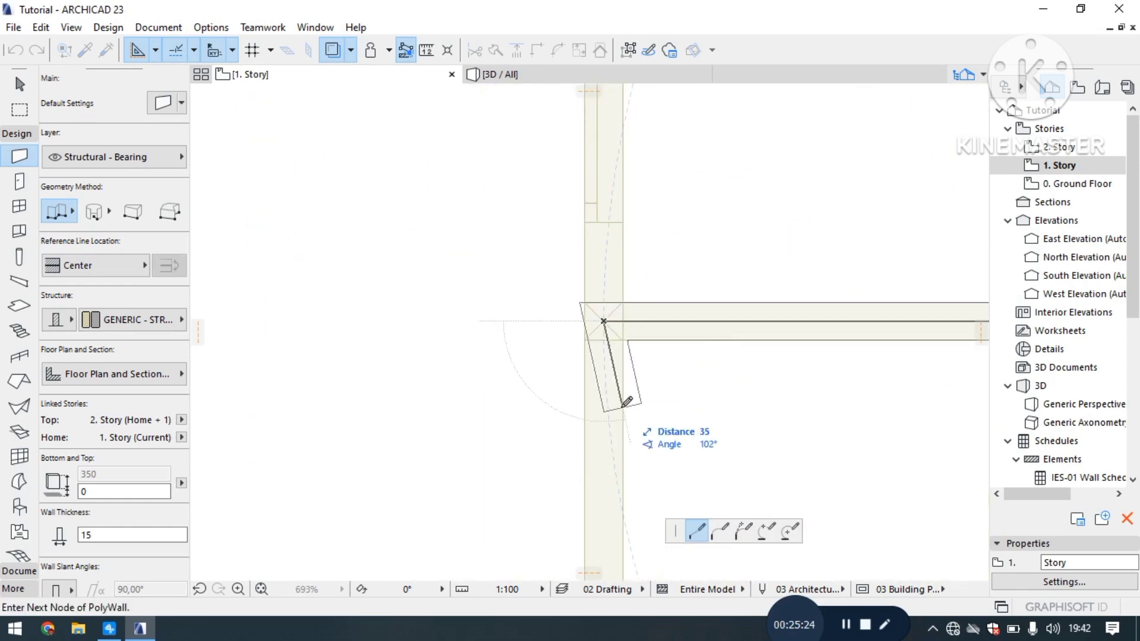
Step: Continue the polywall down the lower bedroom's outer side through the corner column and along the lower edge to the existing wall
scroll(609, 391, down, 4)
scroll(580, 427, up, 4)
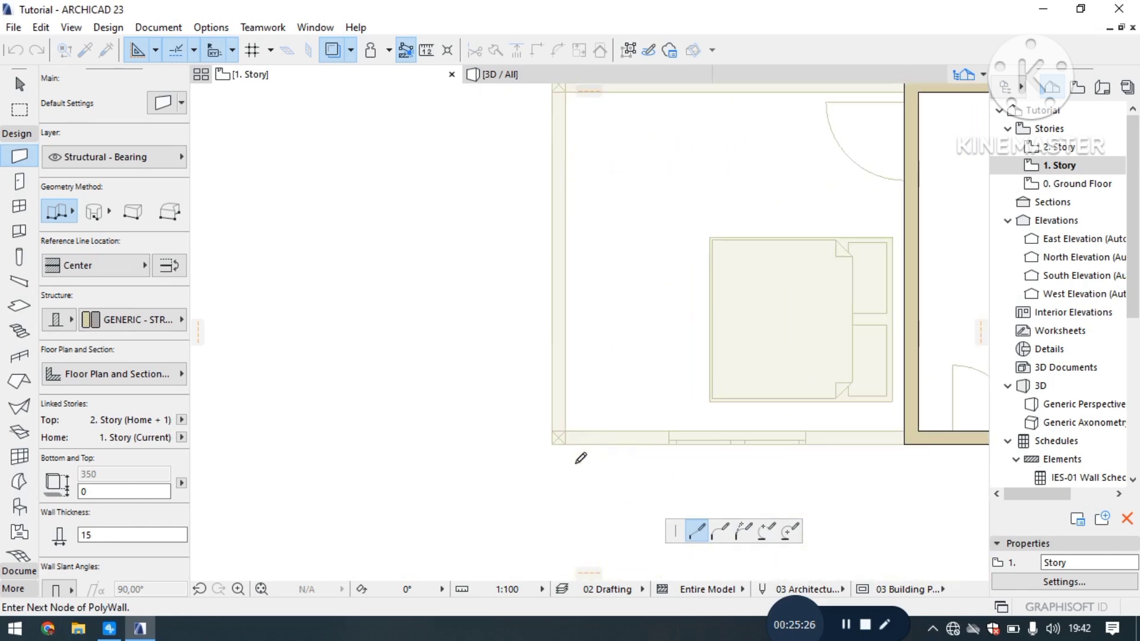
click(537, 404)
scroll(506, 376, down, 4)
scroll(653, 387, up, 5)
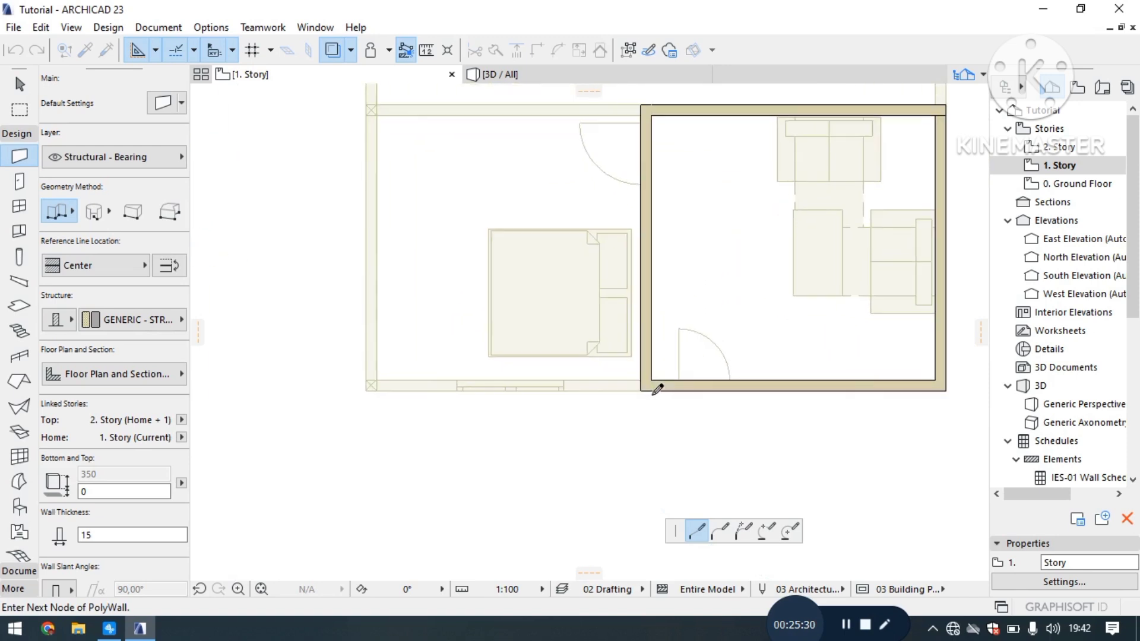
scroll(630, 370, up, 1)
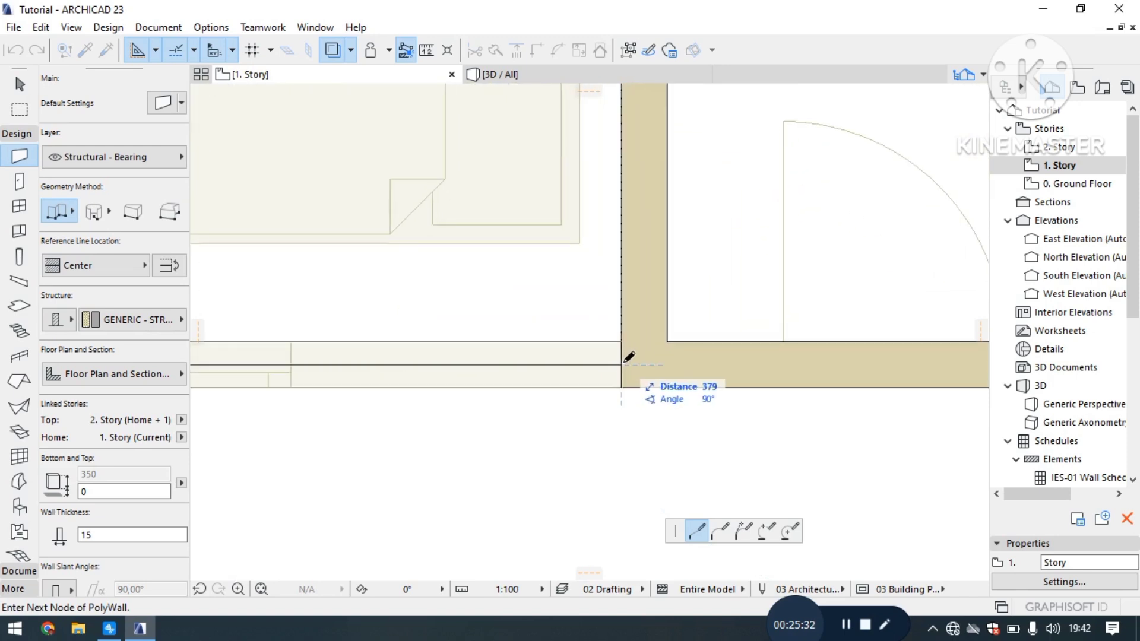
double_click(629, 359)
scroll(654, 386, down, 5)
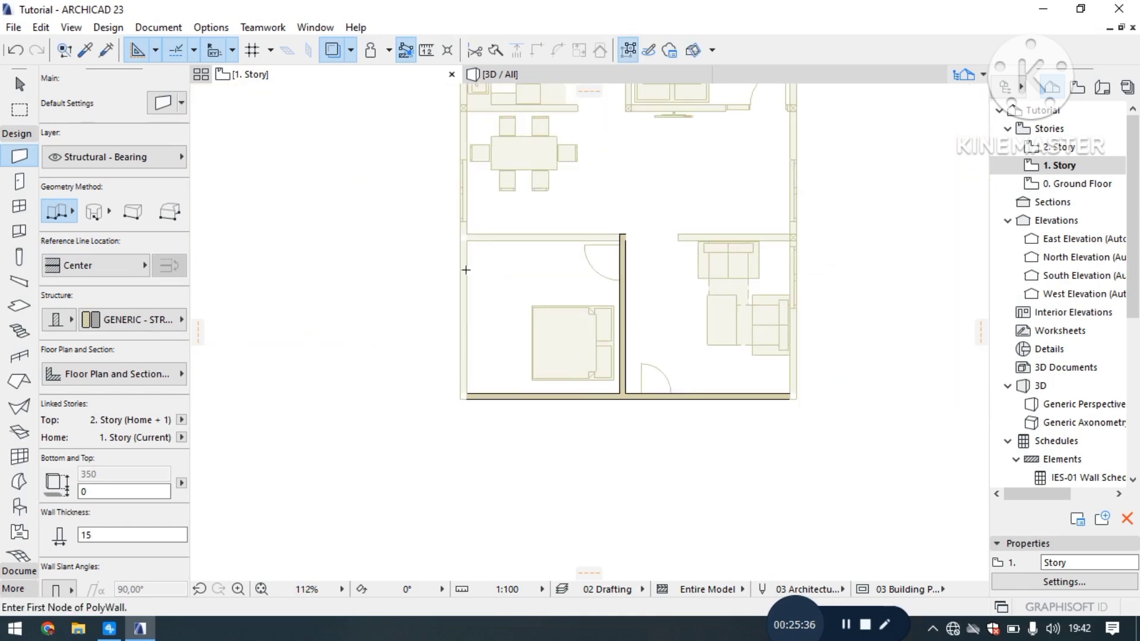
Step: Place a vertical guide line through the centre of the column between the upper entrance door and the upper bedroom
middle_drag(432, 266, 523, 269)
scroll(523, 269, down, 3)
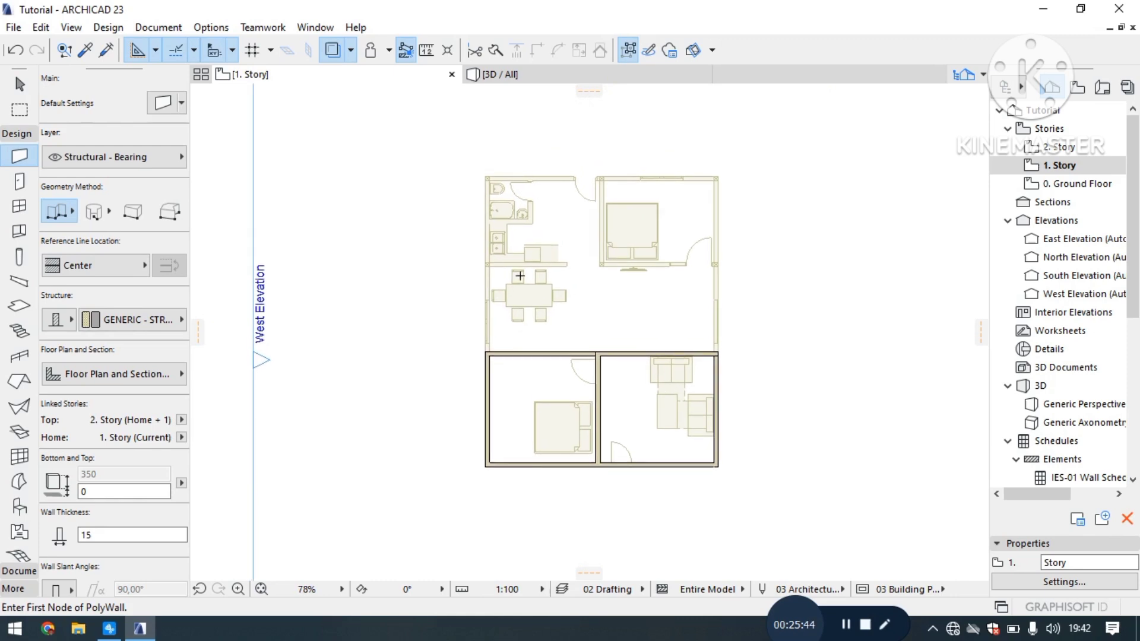
scroll(546, 276, up, 1)
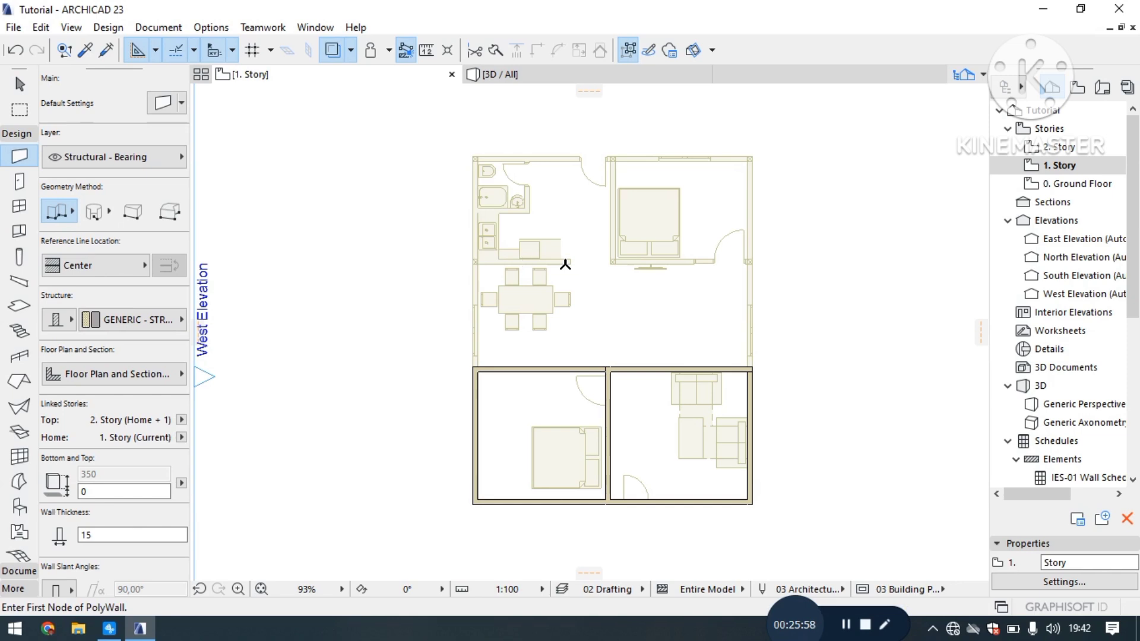
scroll(571, 261, up, 1)
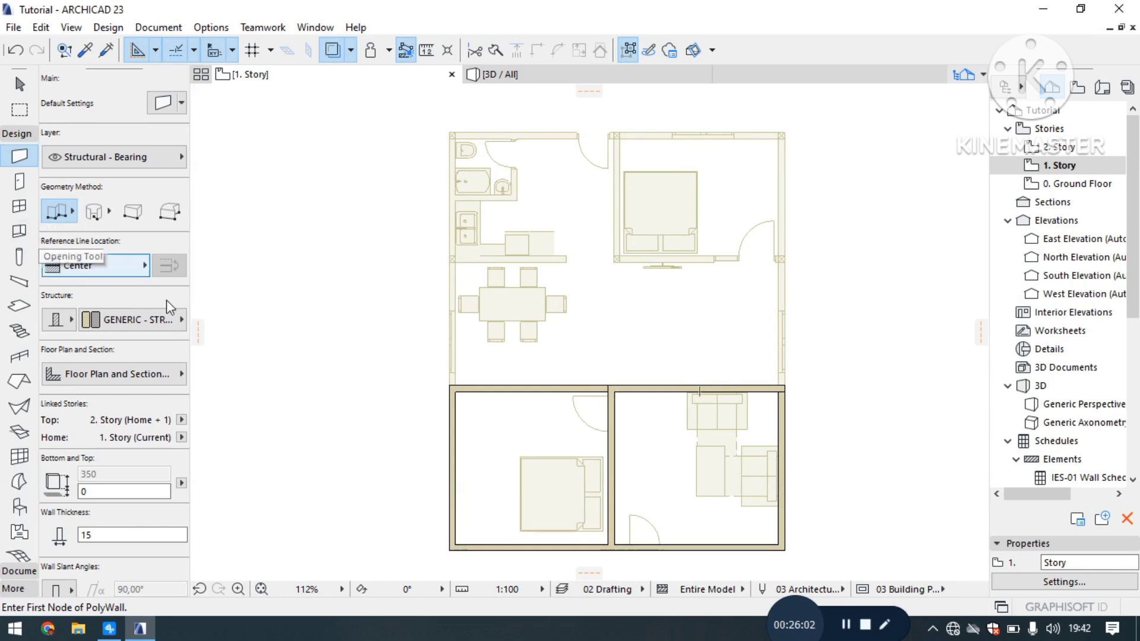
drag(193, 332, 682, 218)
scroll(623, 130, up, 8)
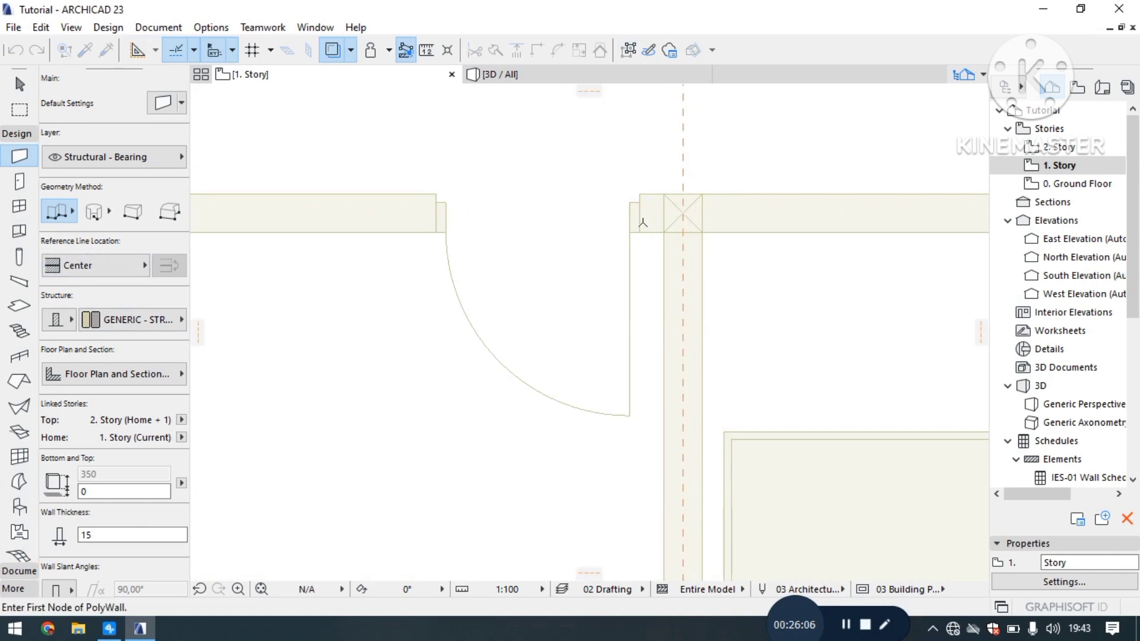
scroll(594, 202, down, 6)
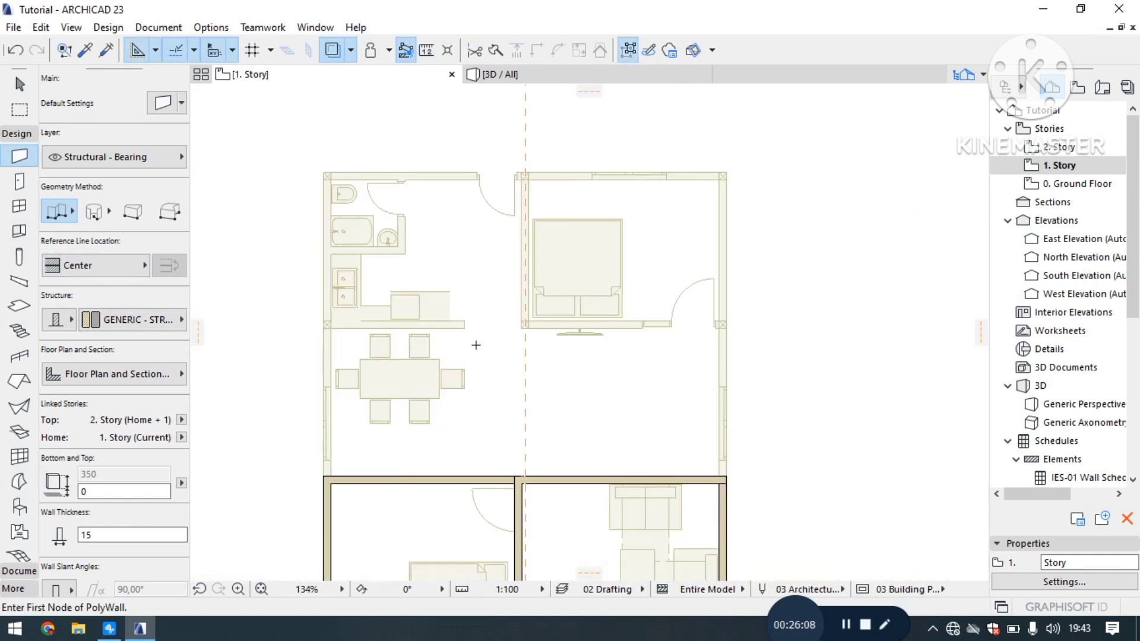
middle_drag(300, 304, 364, 297)
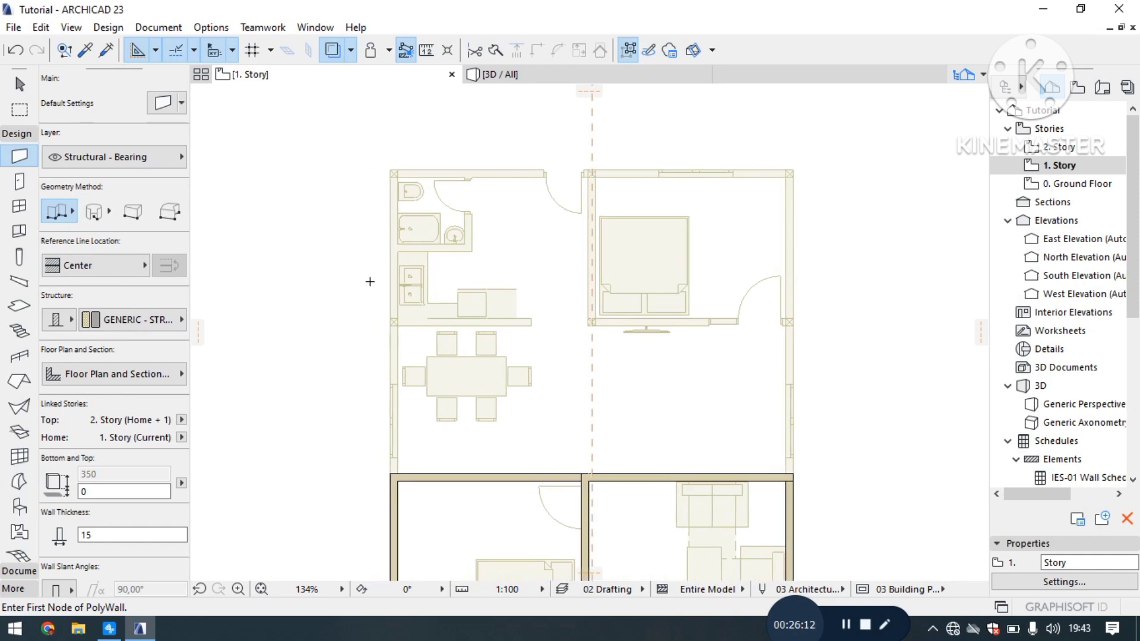